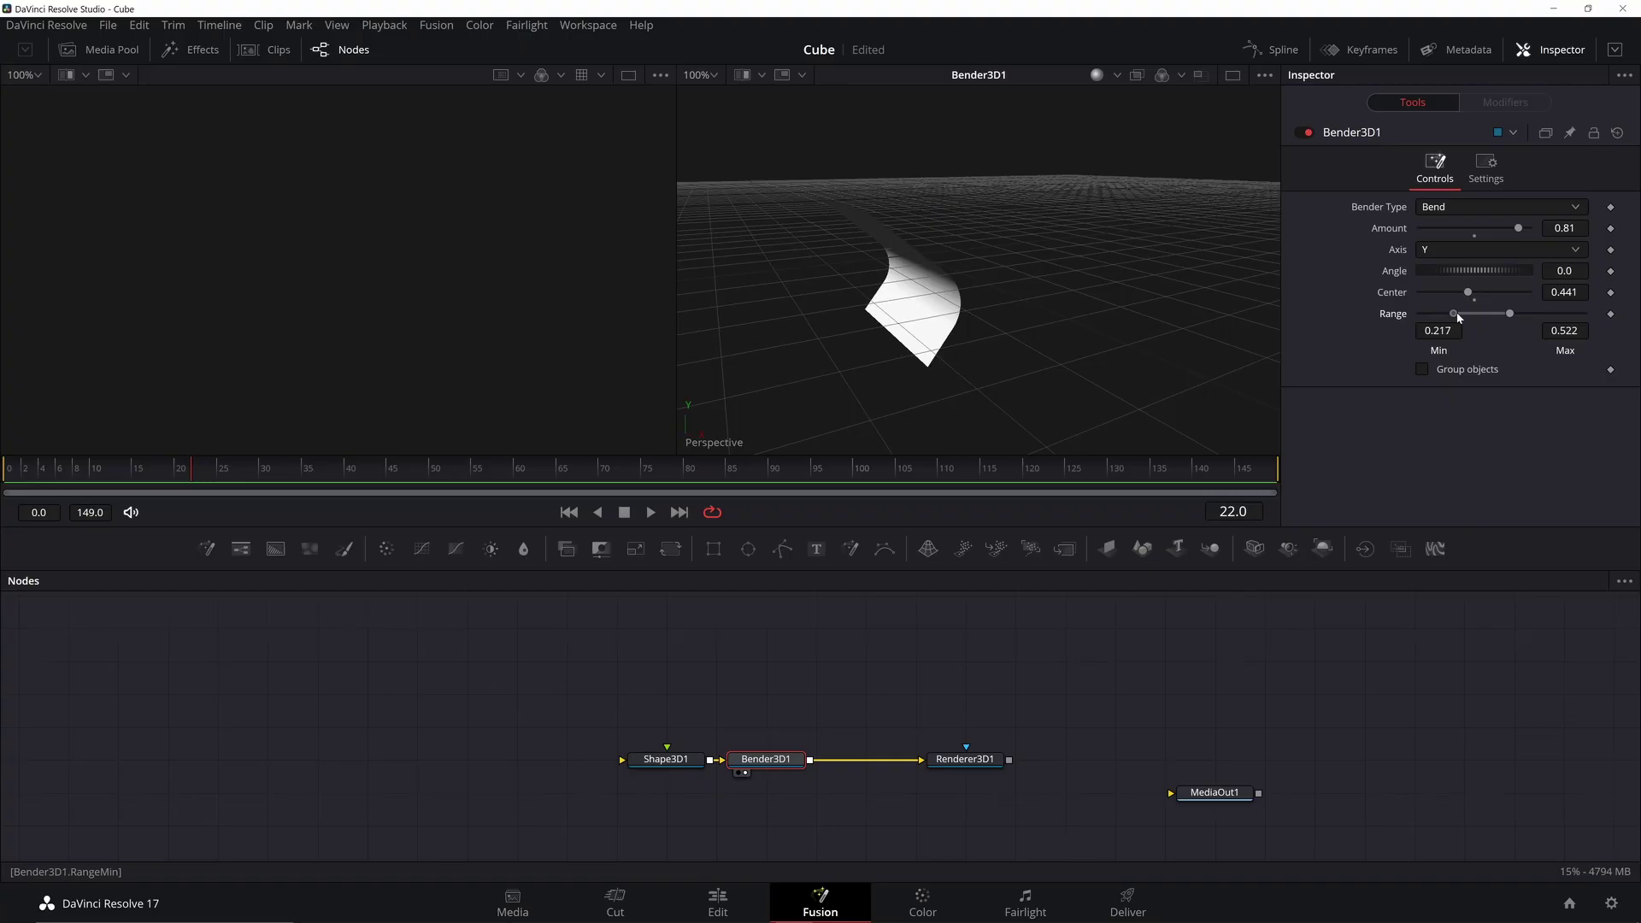
Step: Toggle Invert on the Ellipse1 mask that drives the cube's displacement
drag(1043, 305, 961, 289)
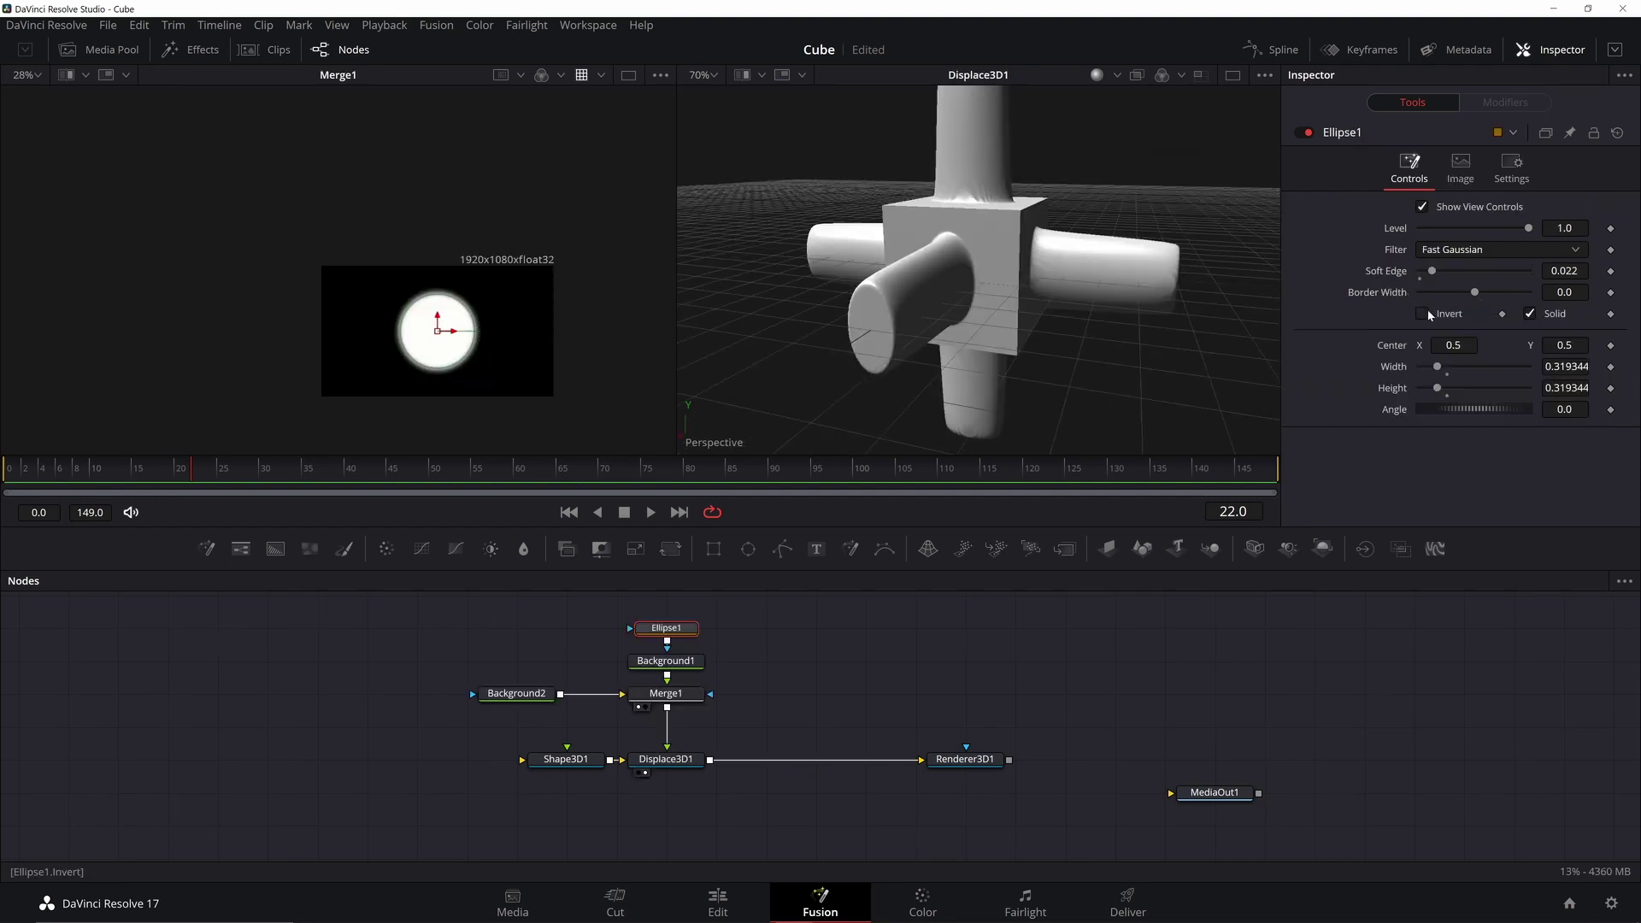
click(1424, 314)
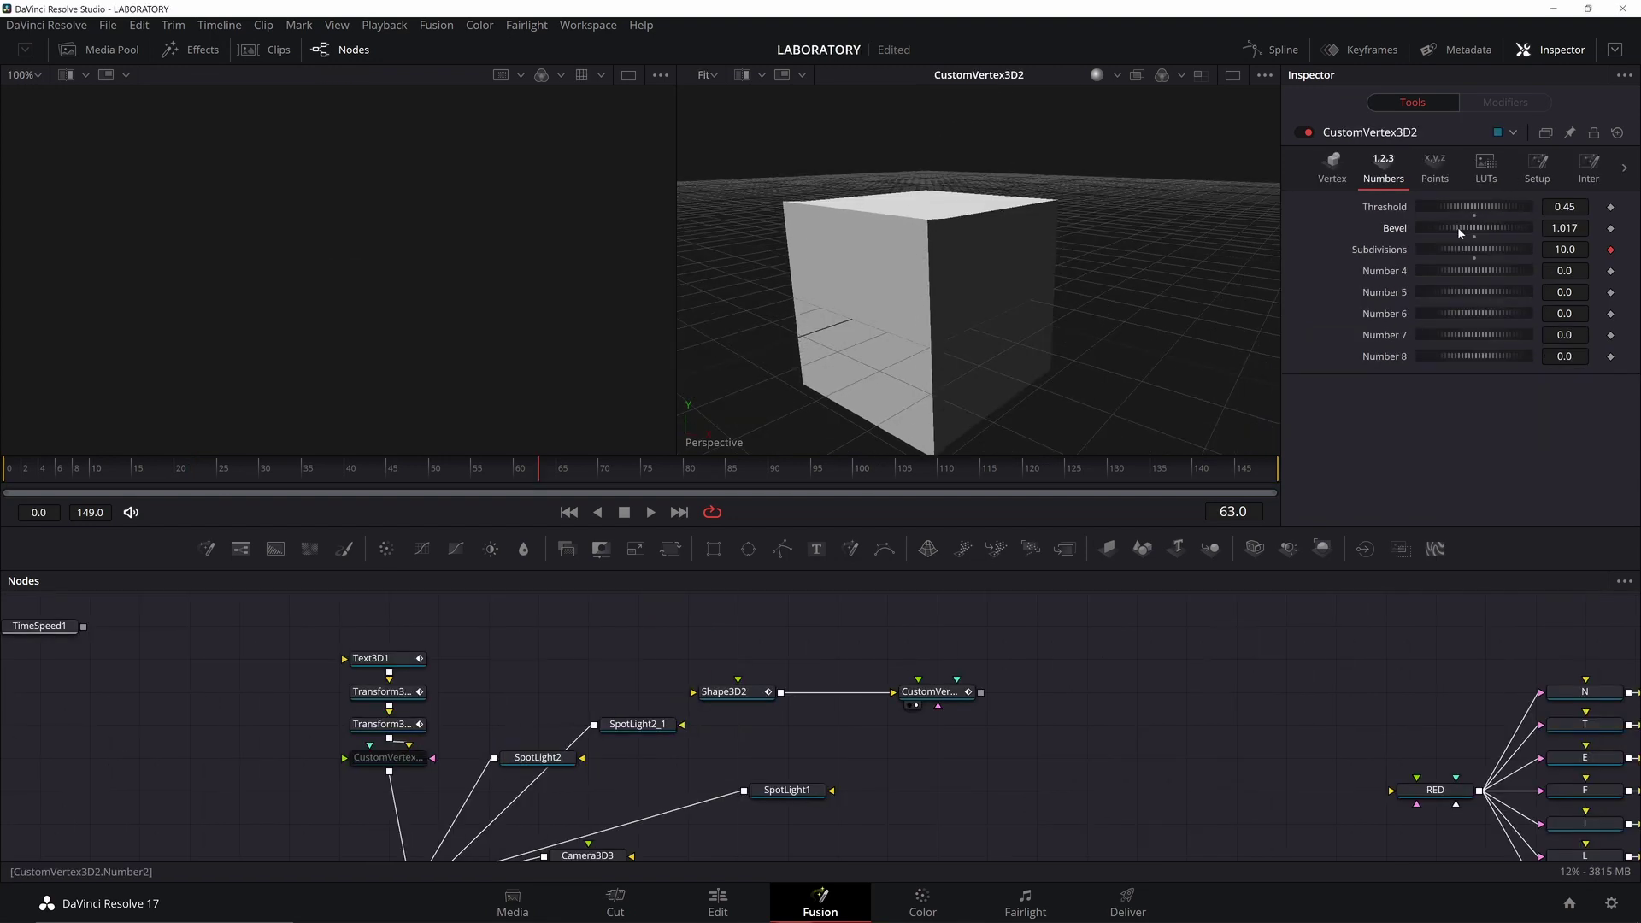
Step: Lower the Bevel value of the CustomVertex3D2 node to about 0.858
drag(1458, 228, 1442, 236)
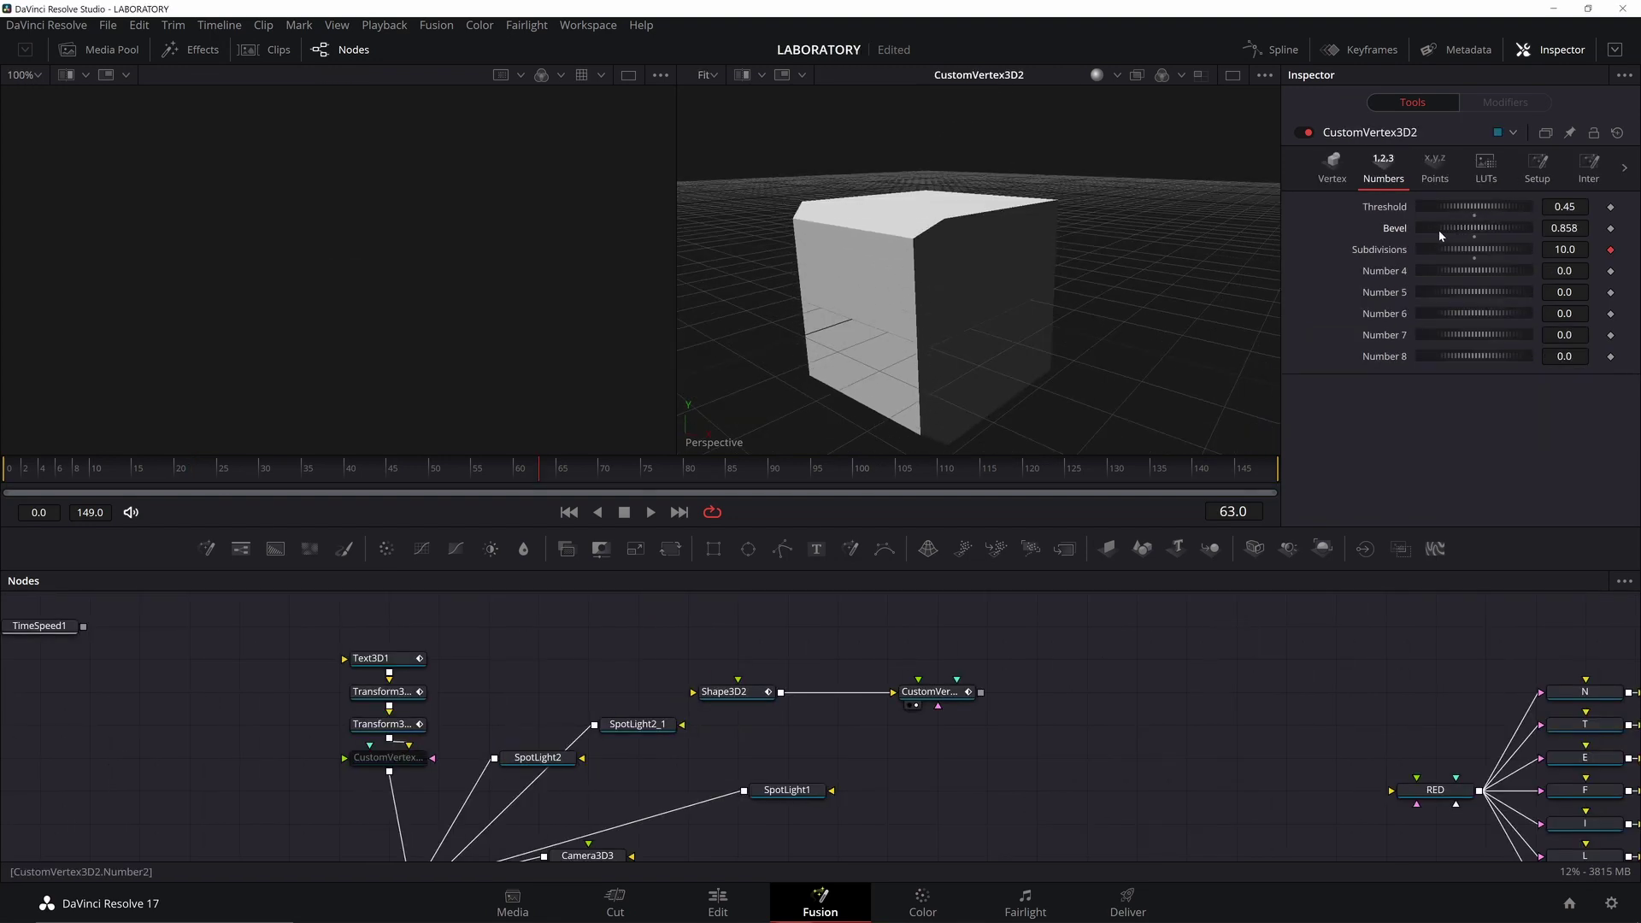
click(1433, 167)
click(1357, 166)
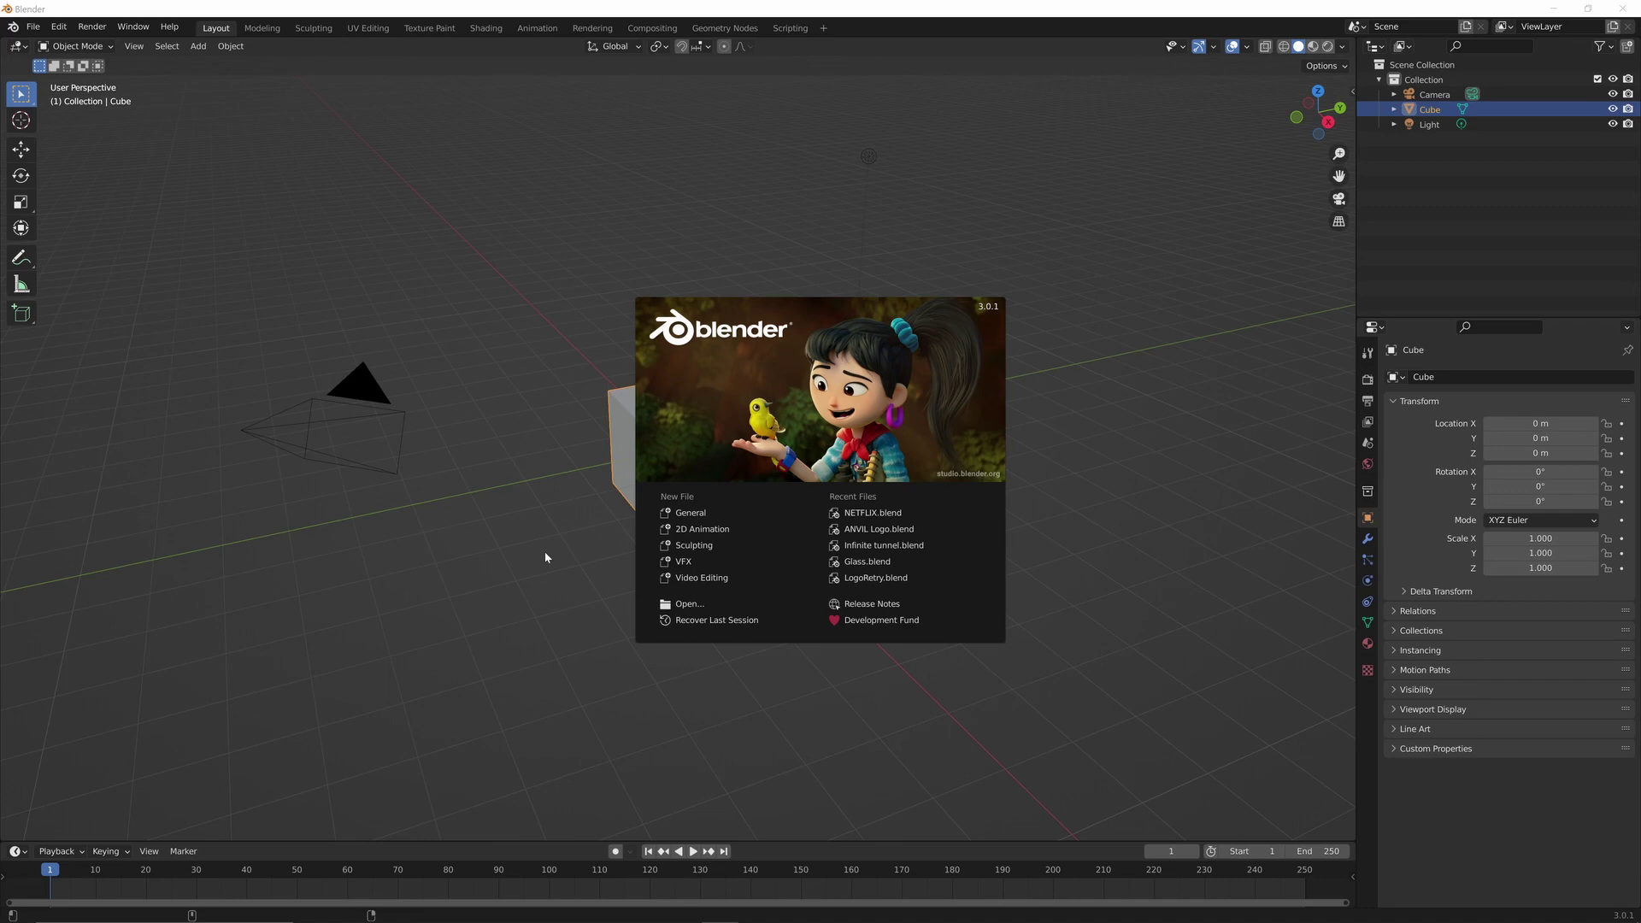
Step: In Blender, add a Bevel modifier to the default cube and set its segments to 6
click(546, 556)
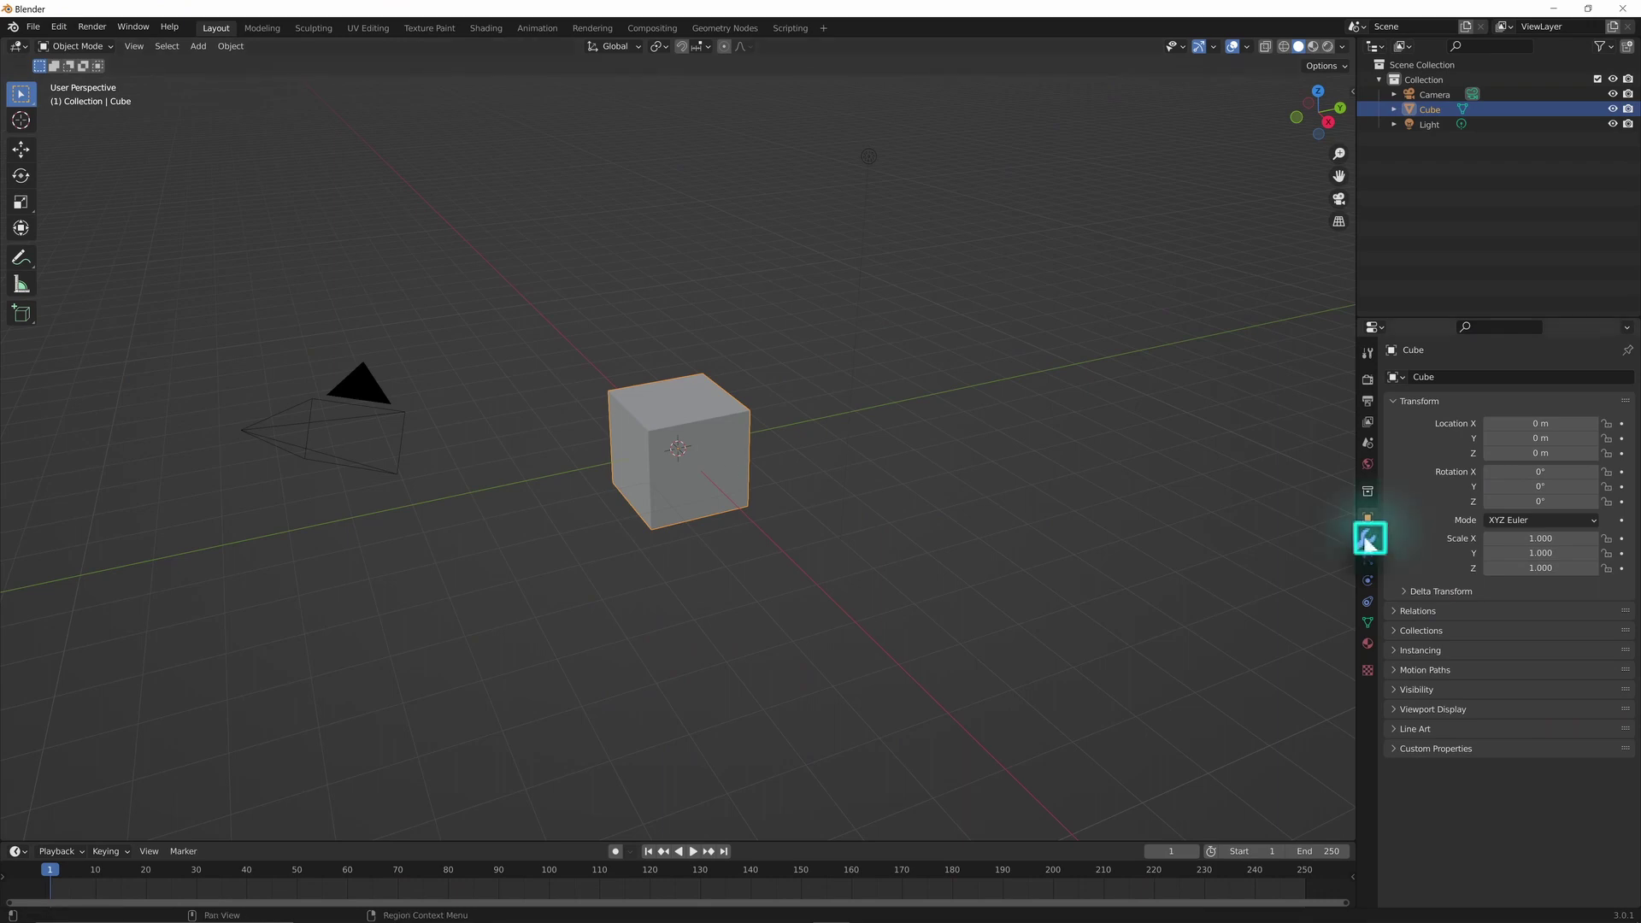
click(1368, 544)
click(1453, 378)
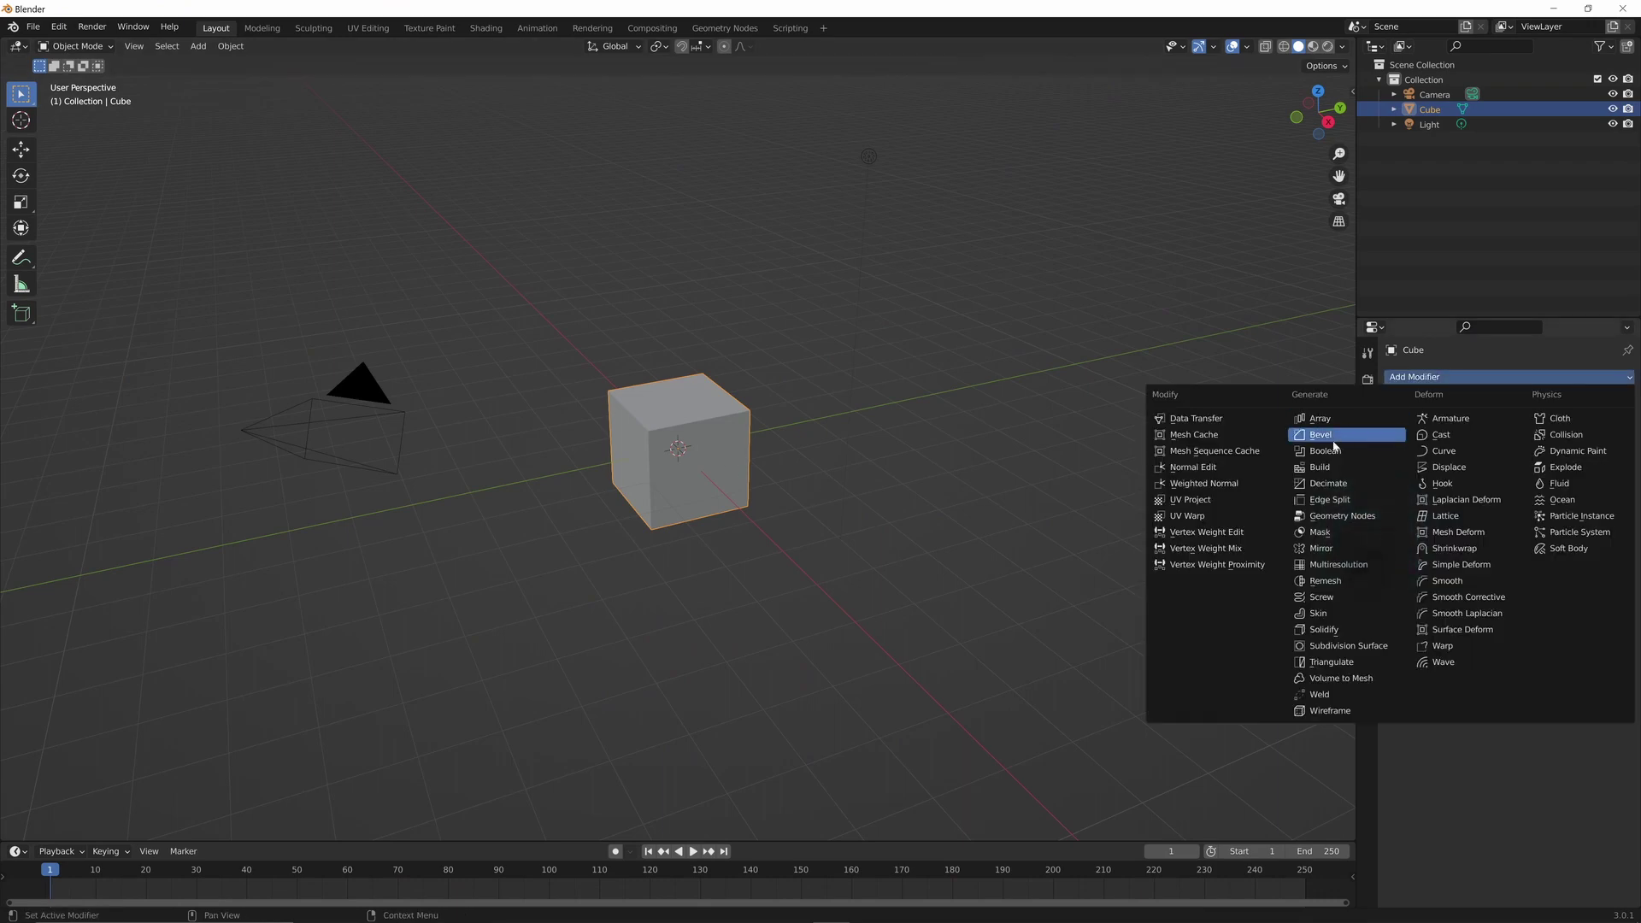
click(1333, 438)
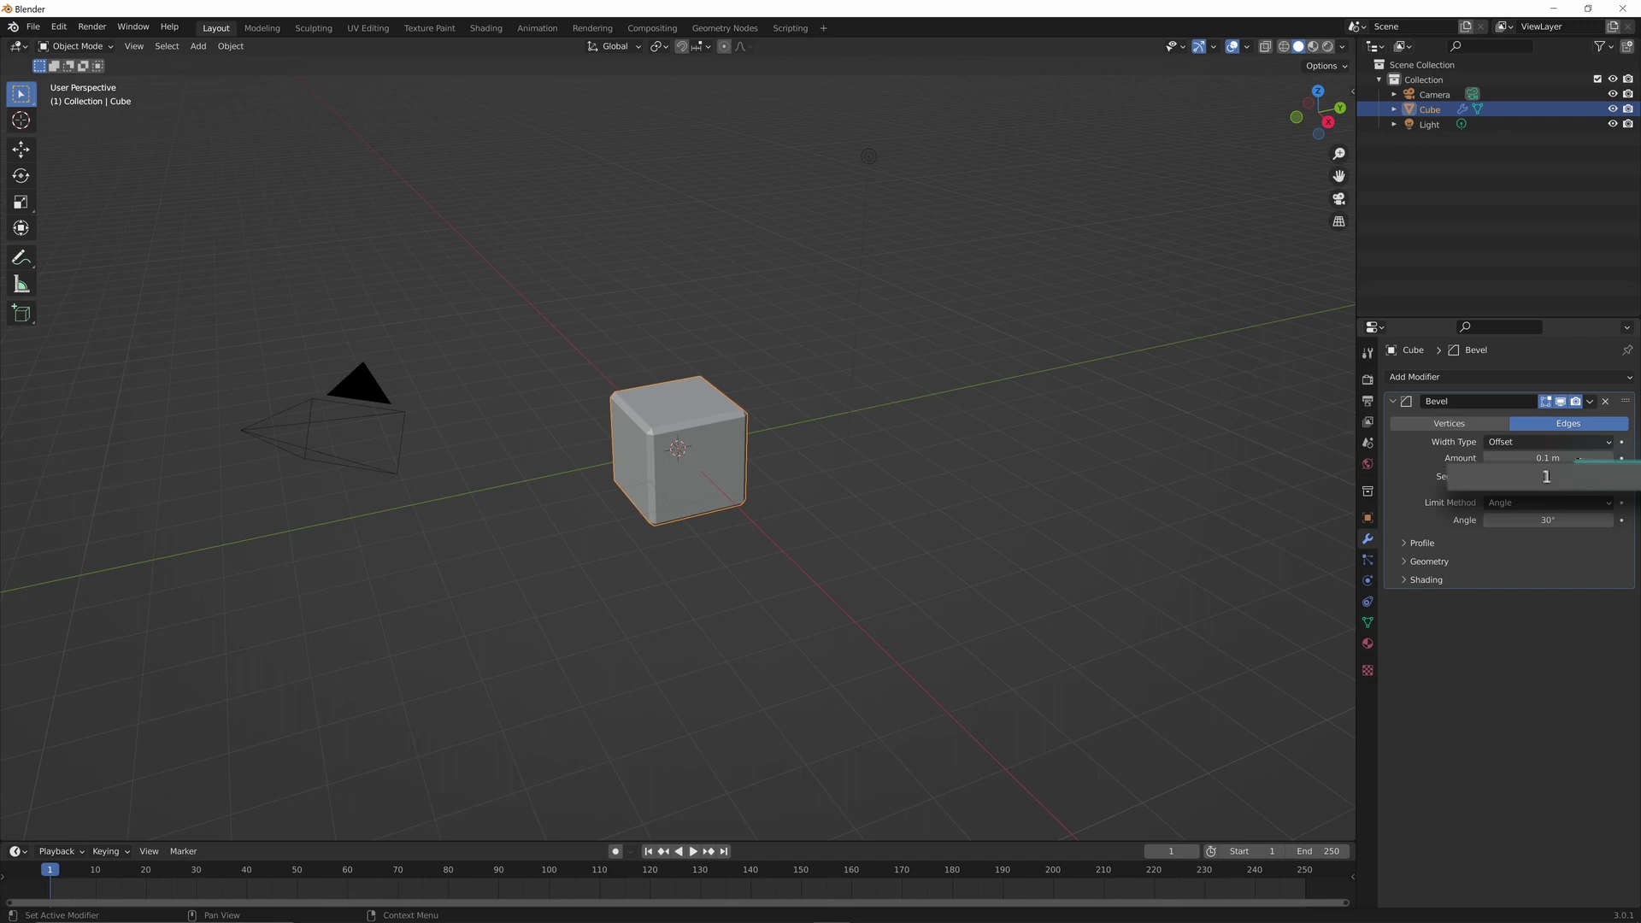
click(1608, 477)
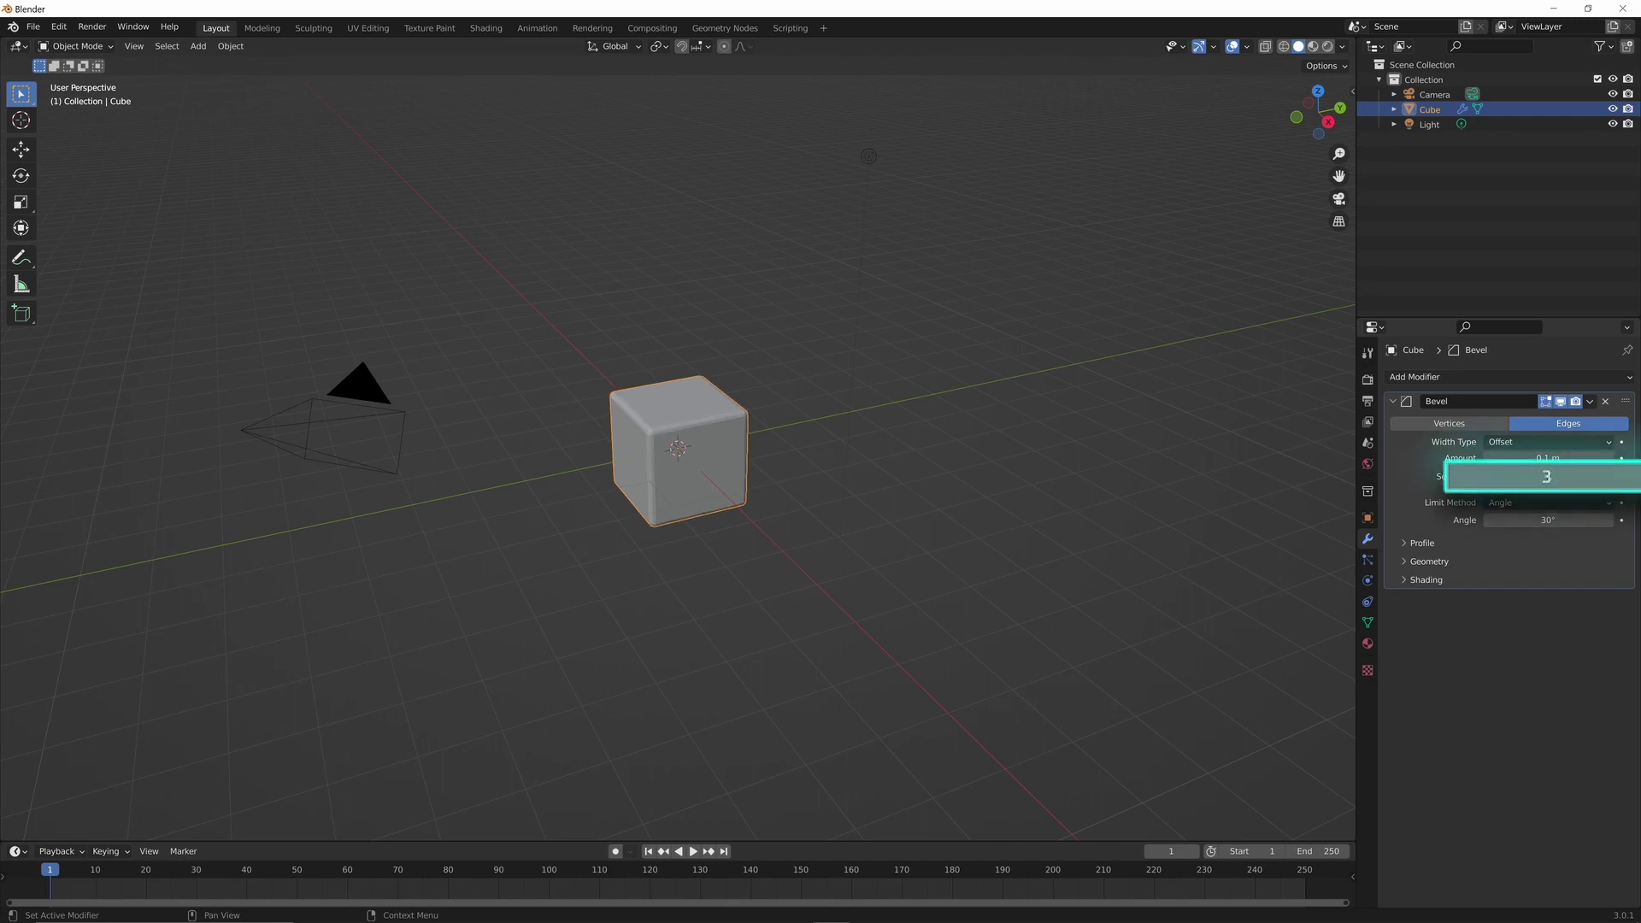
click(1608, 477)
click(1608, 477)
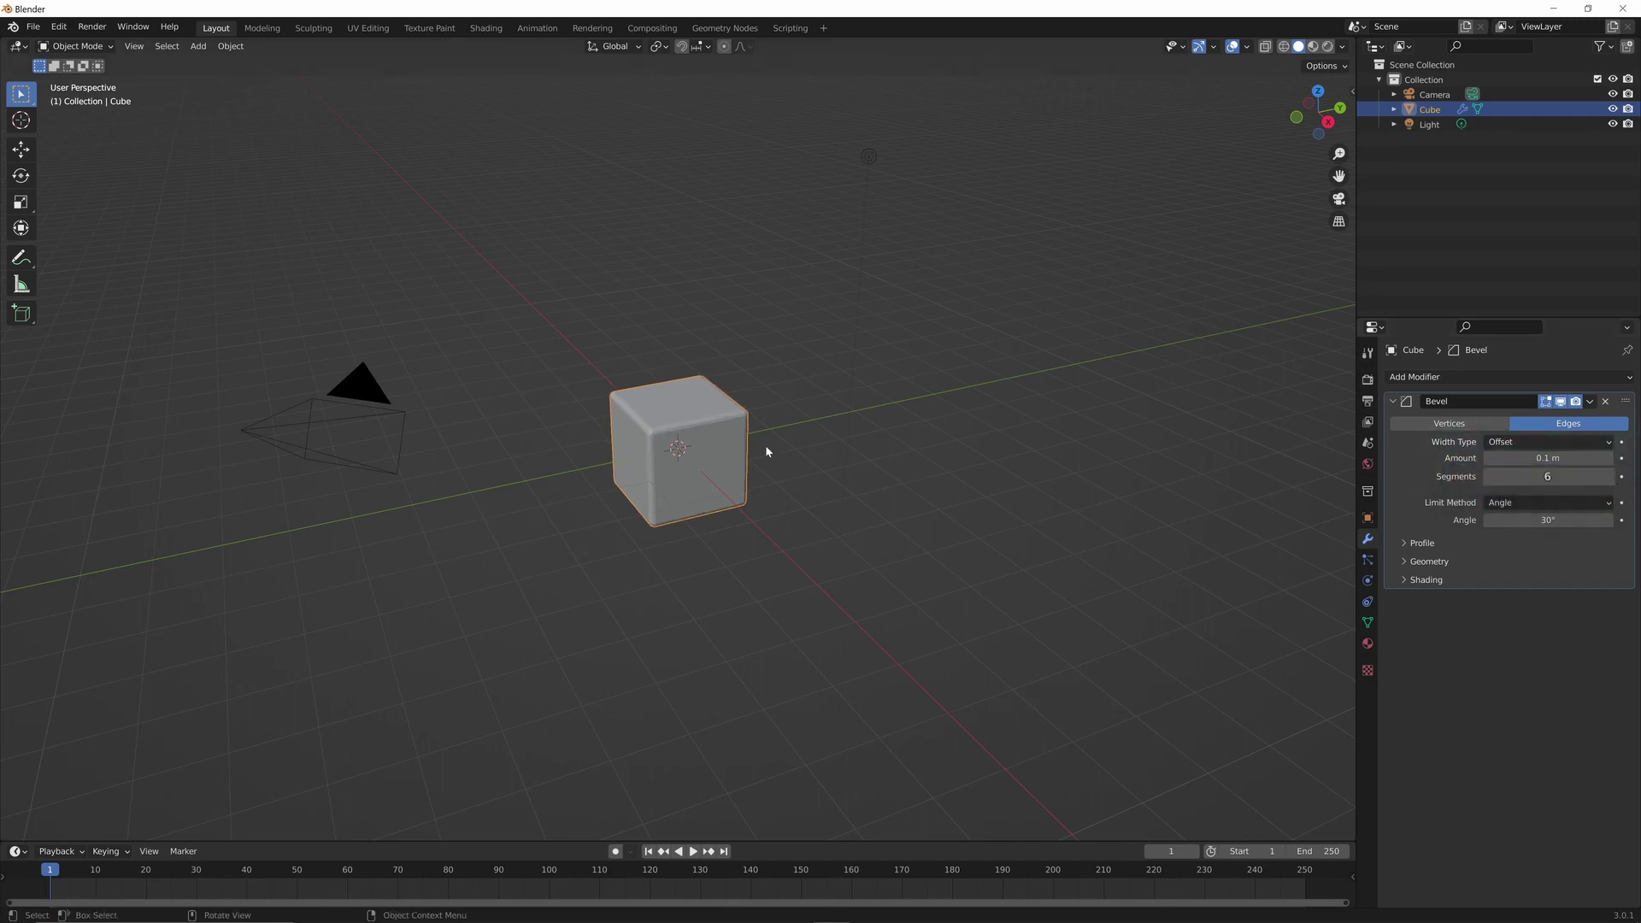
Step: Put the beveled cube into Edit Mode
scroll(617, 441, up, 3)
scroll(618, 441, up, 1)
click(77, 46)
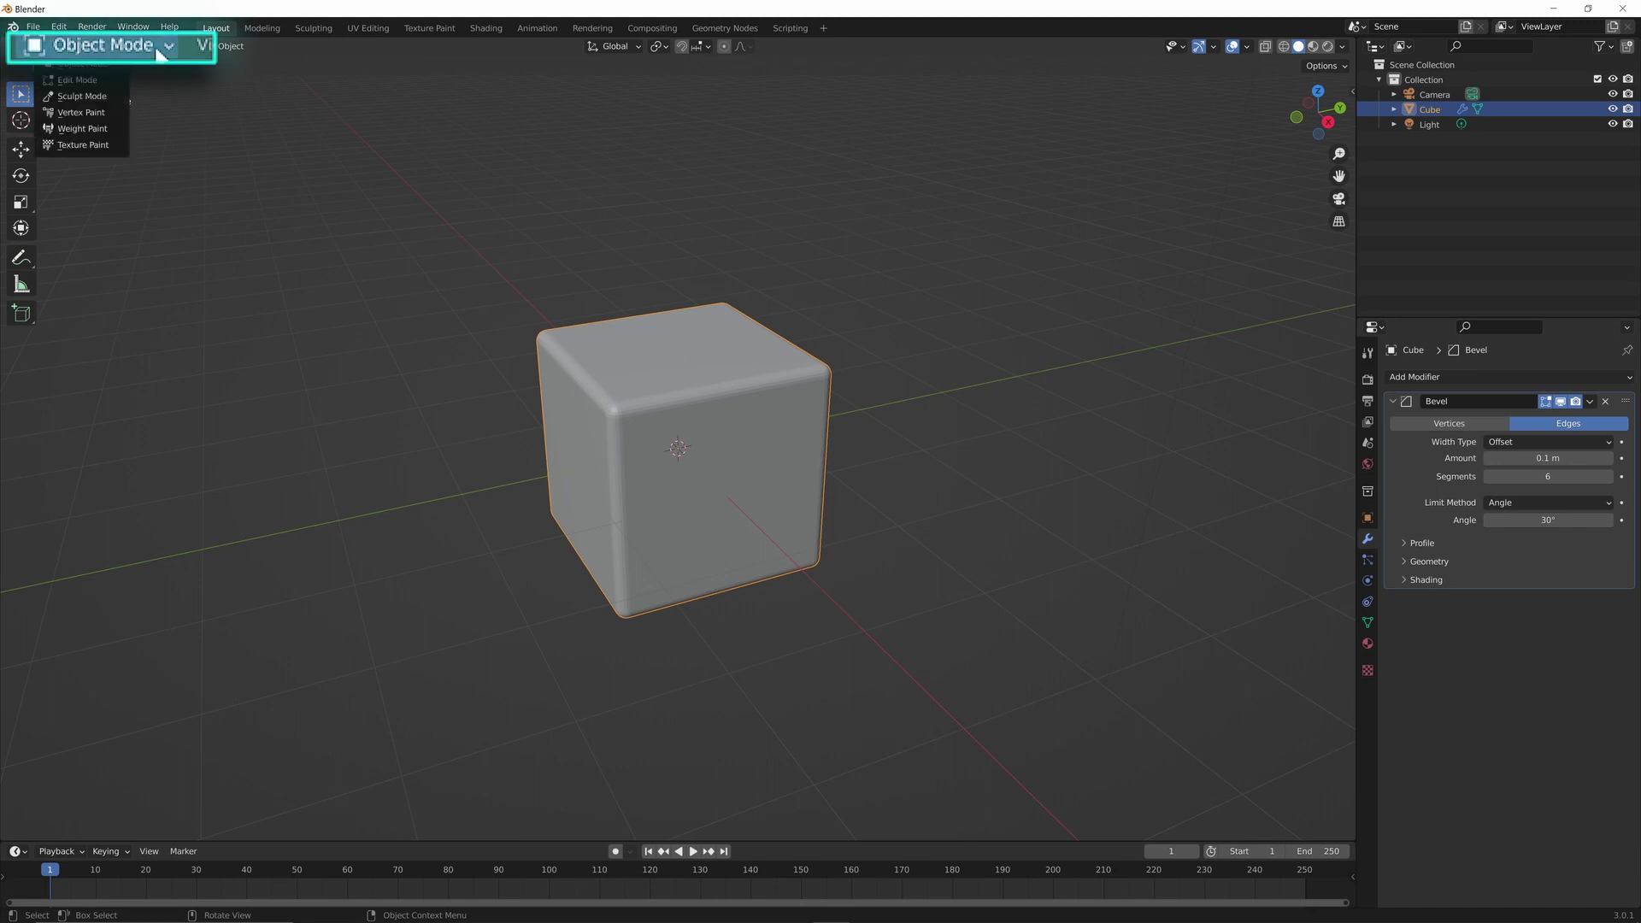
click(77, 79)
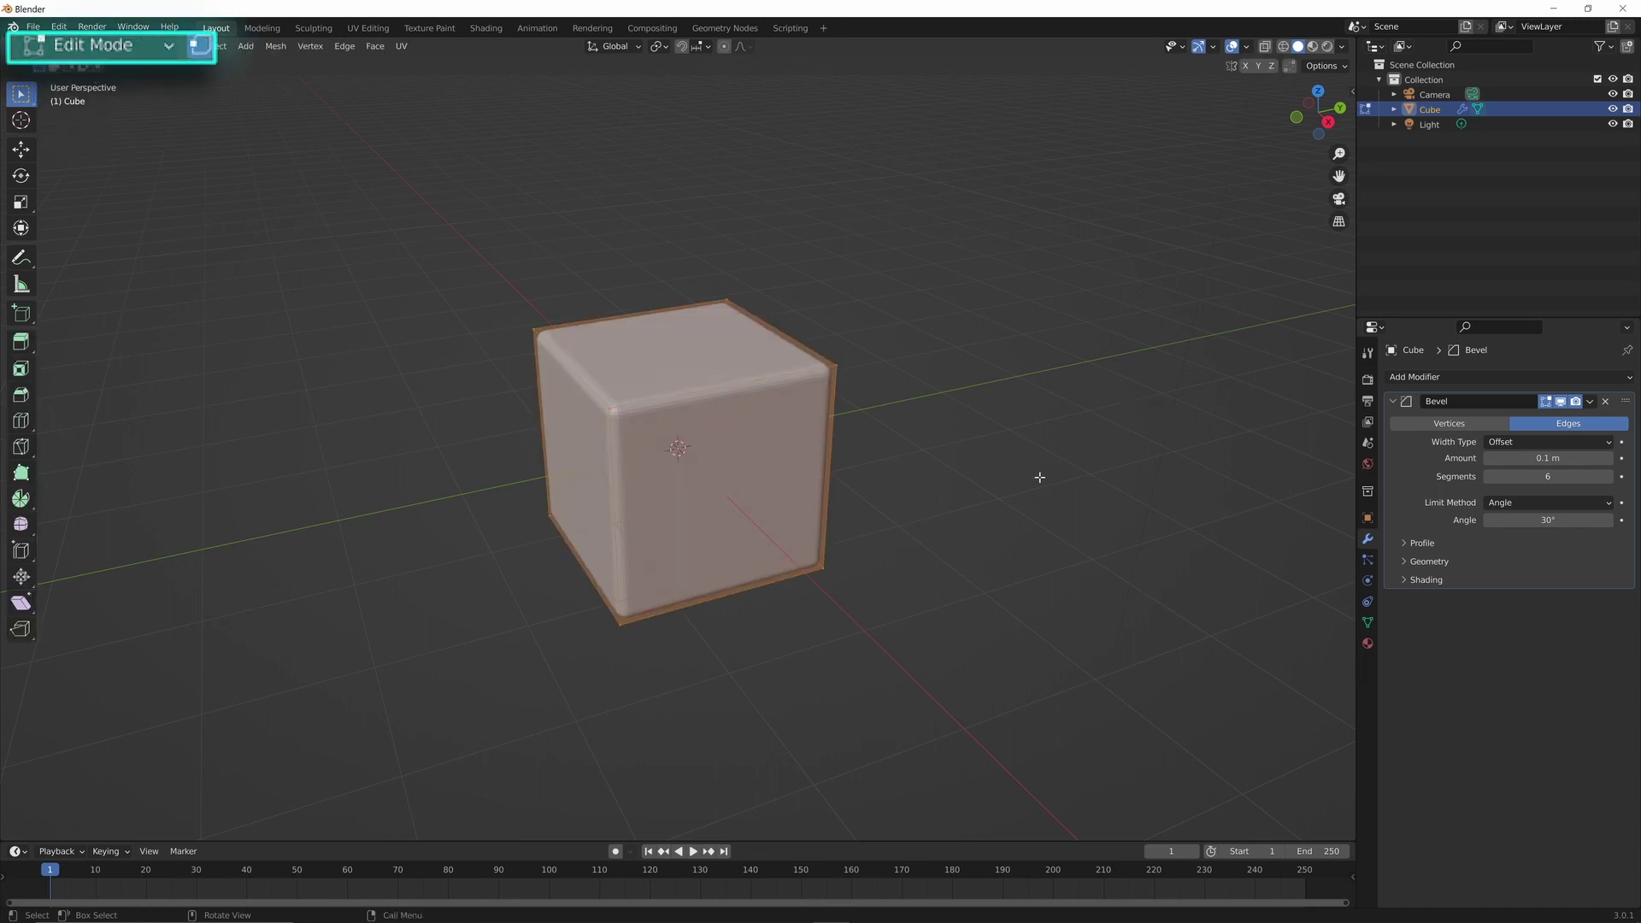
Step: Switch to face selection and select two opposite side faces of the cube
drag(997, 482, 951, 475)
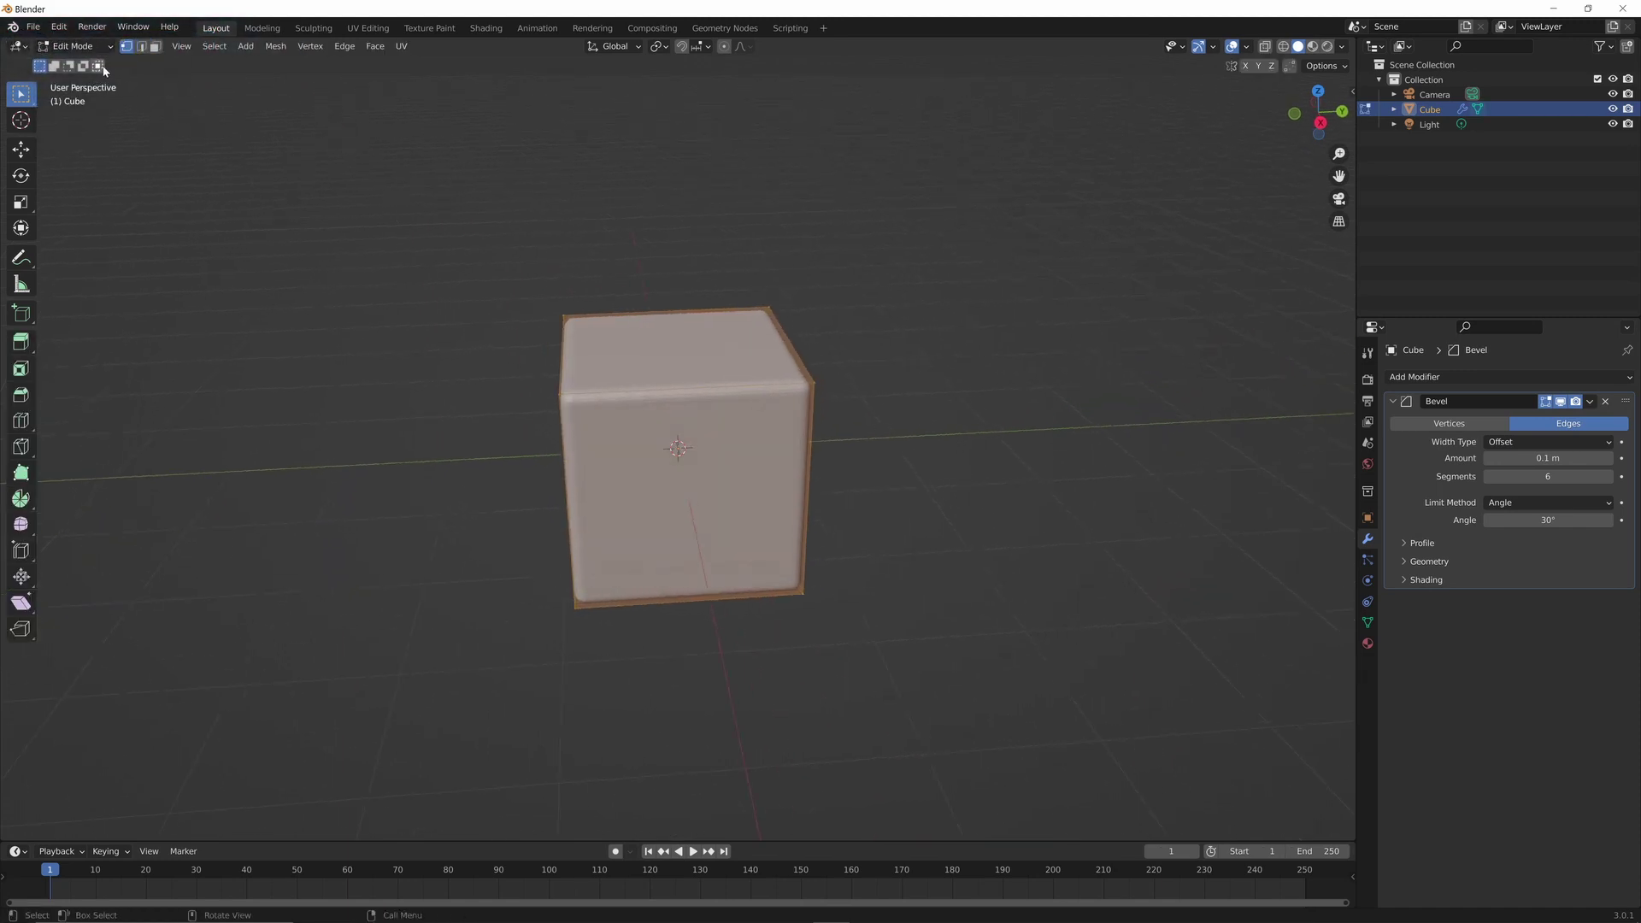
click(155, 46)
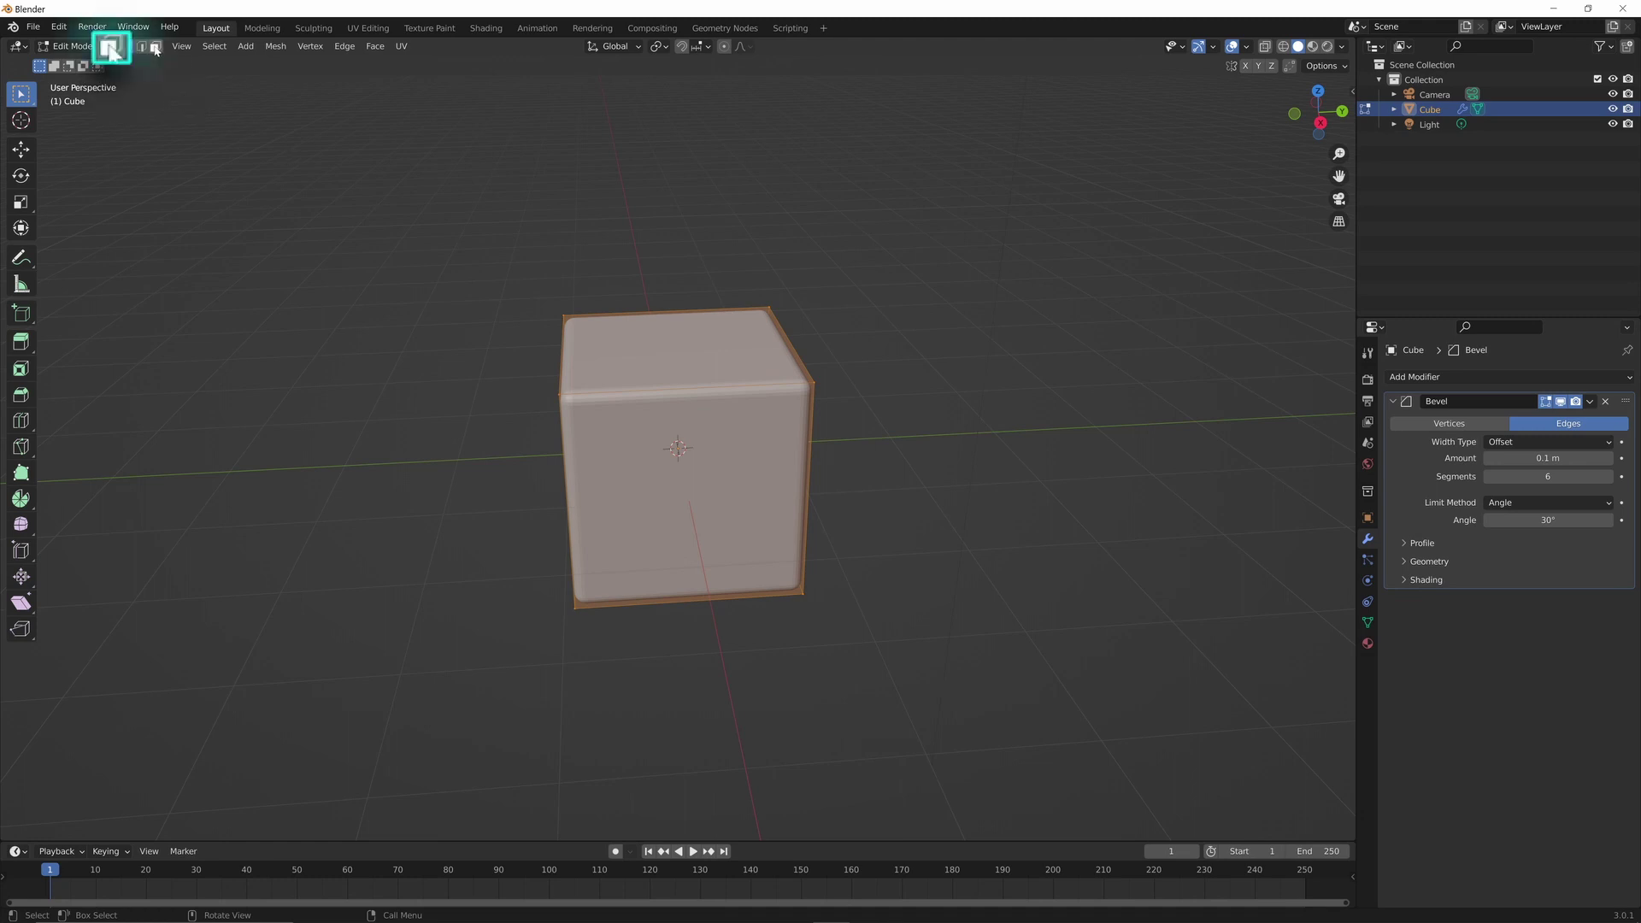
click(482, 542)
click(779, 536)
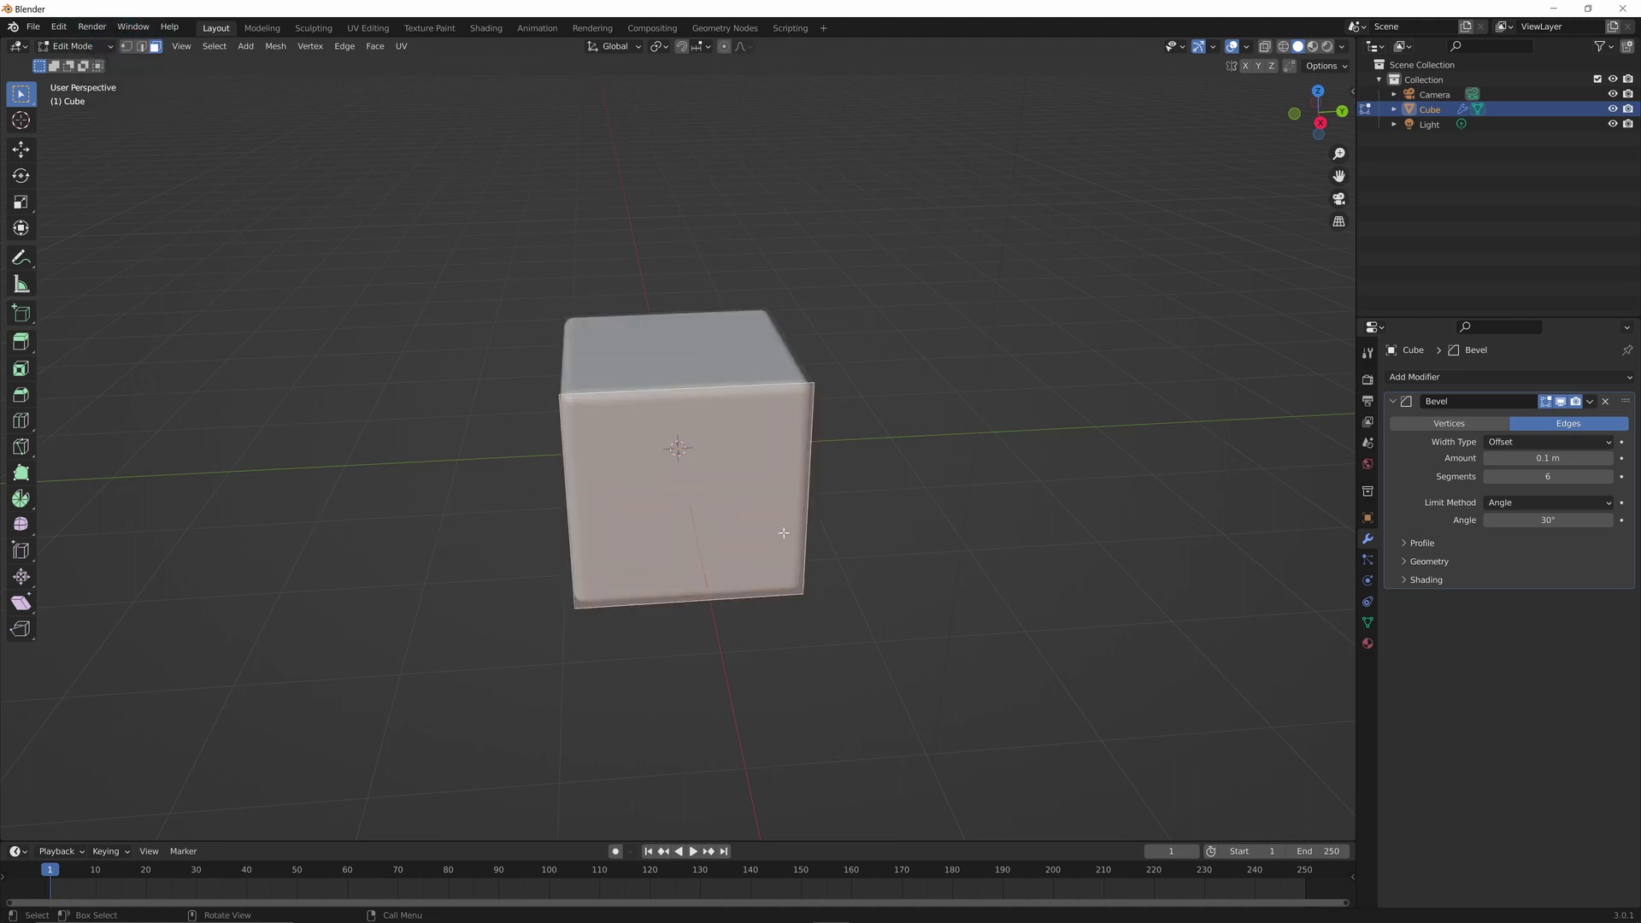
drag(781, 535, 541, 532)
shift+click(752, 521)
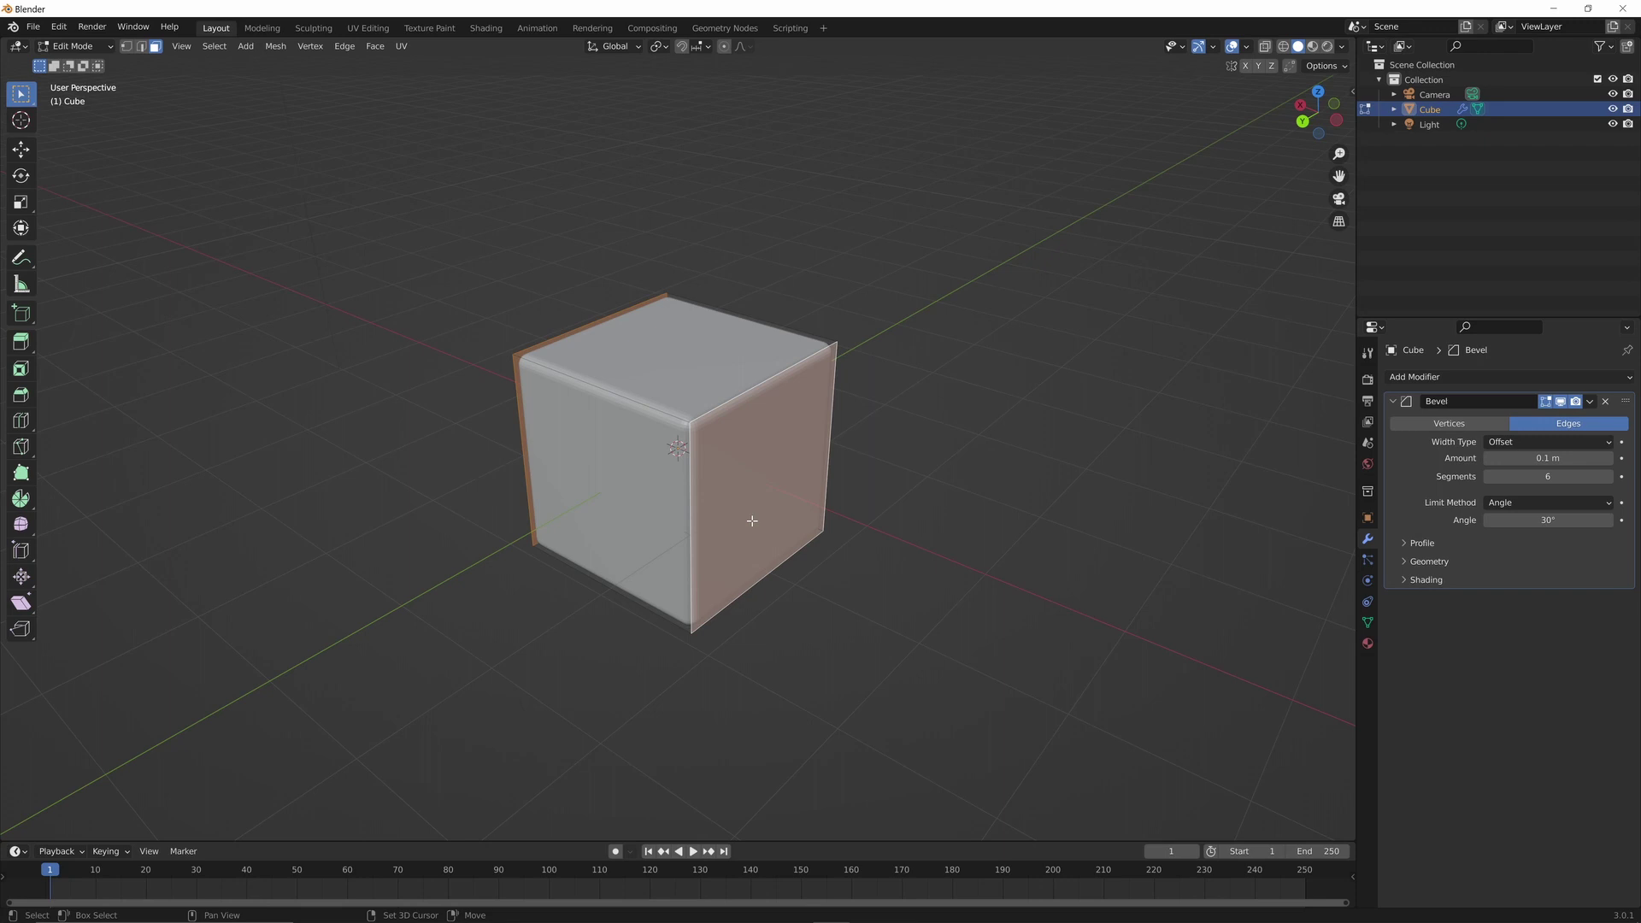
Step: Add a second material slot with a new material named Pink and give it a magenta-pink base color
click(1368, 643)
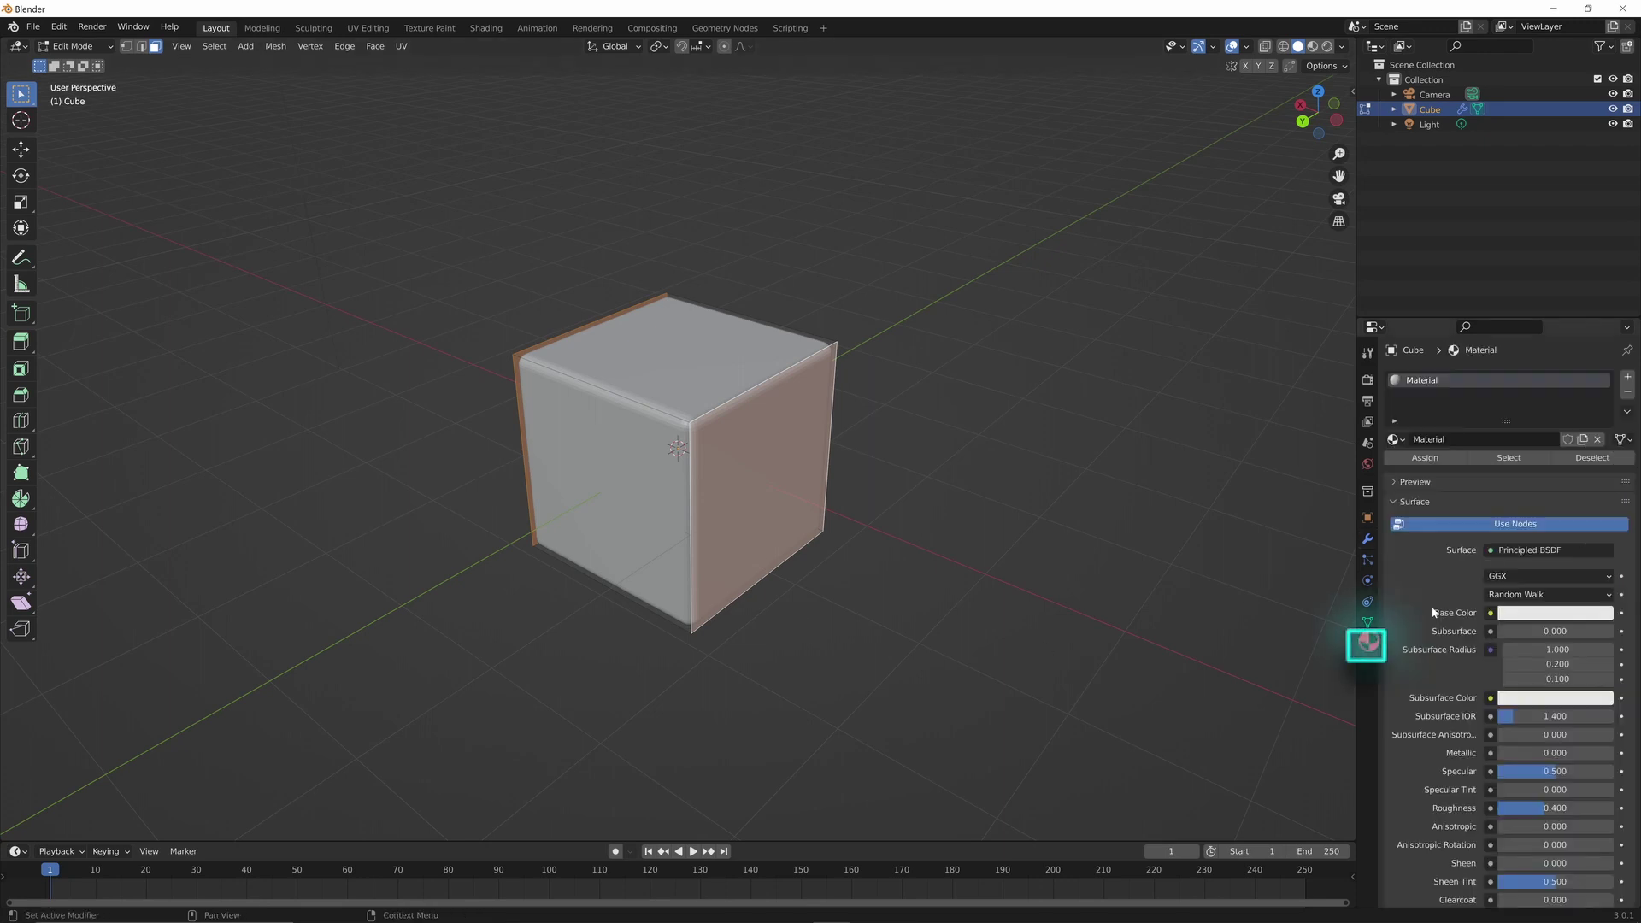
click(1627, 377)
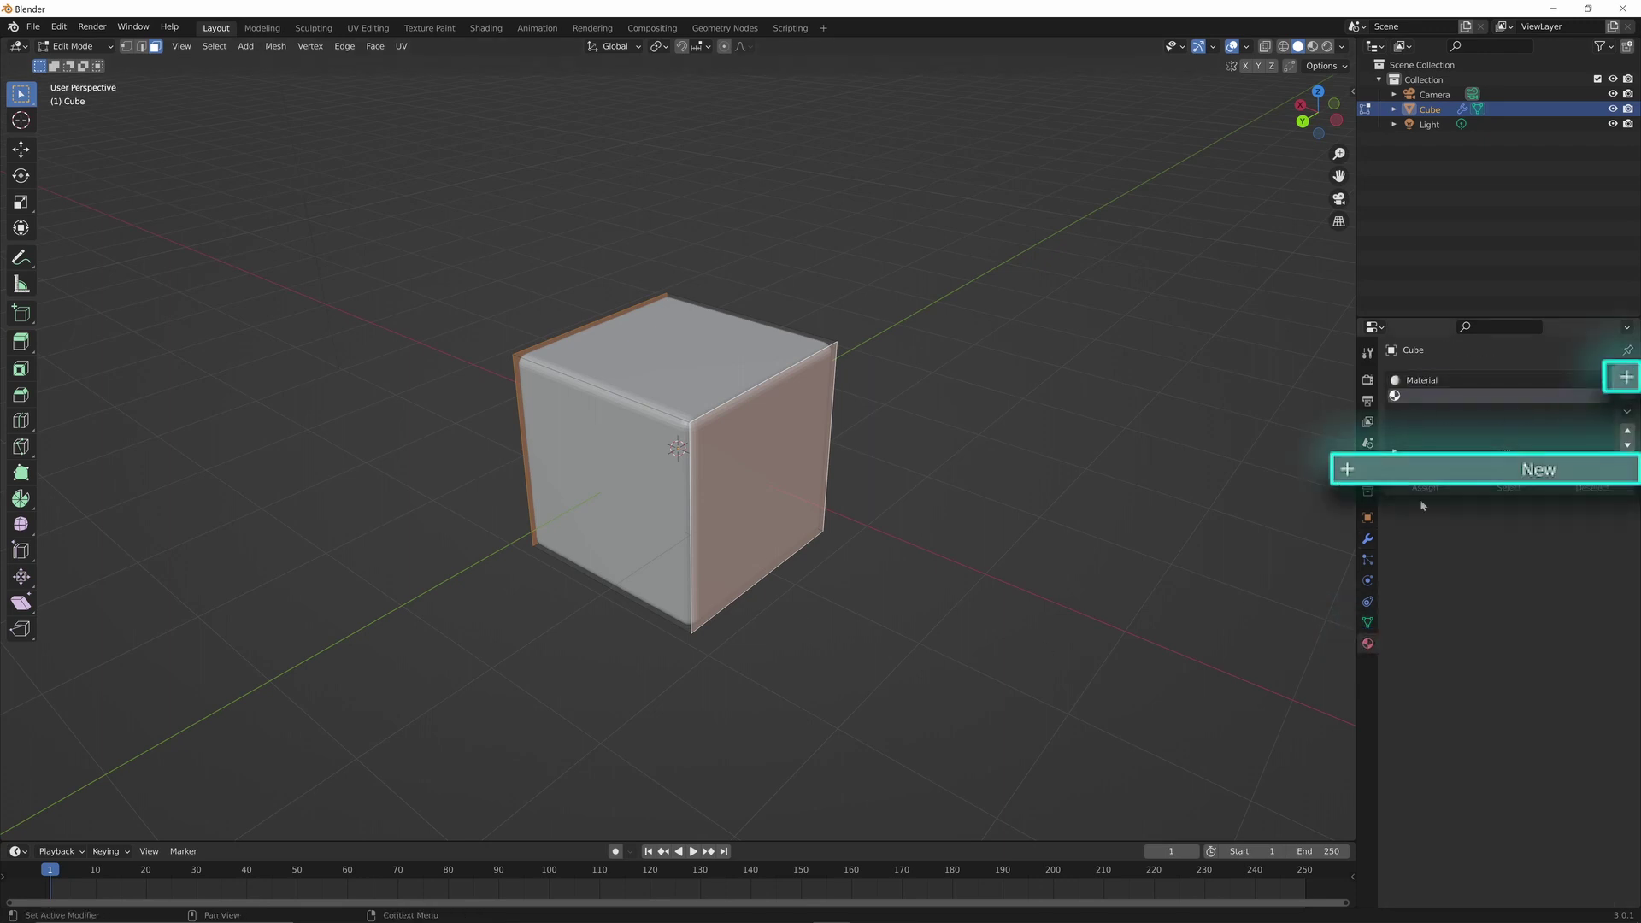
click(1432, 469)
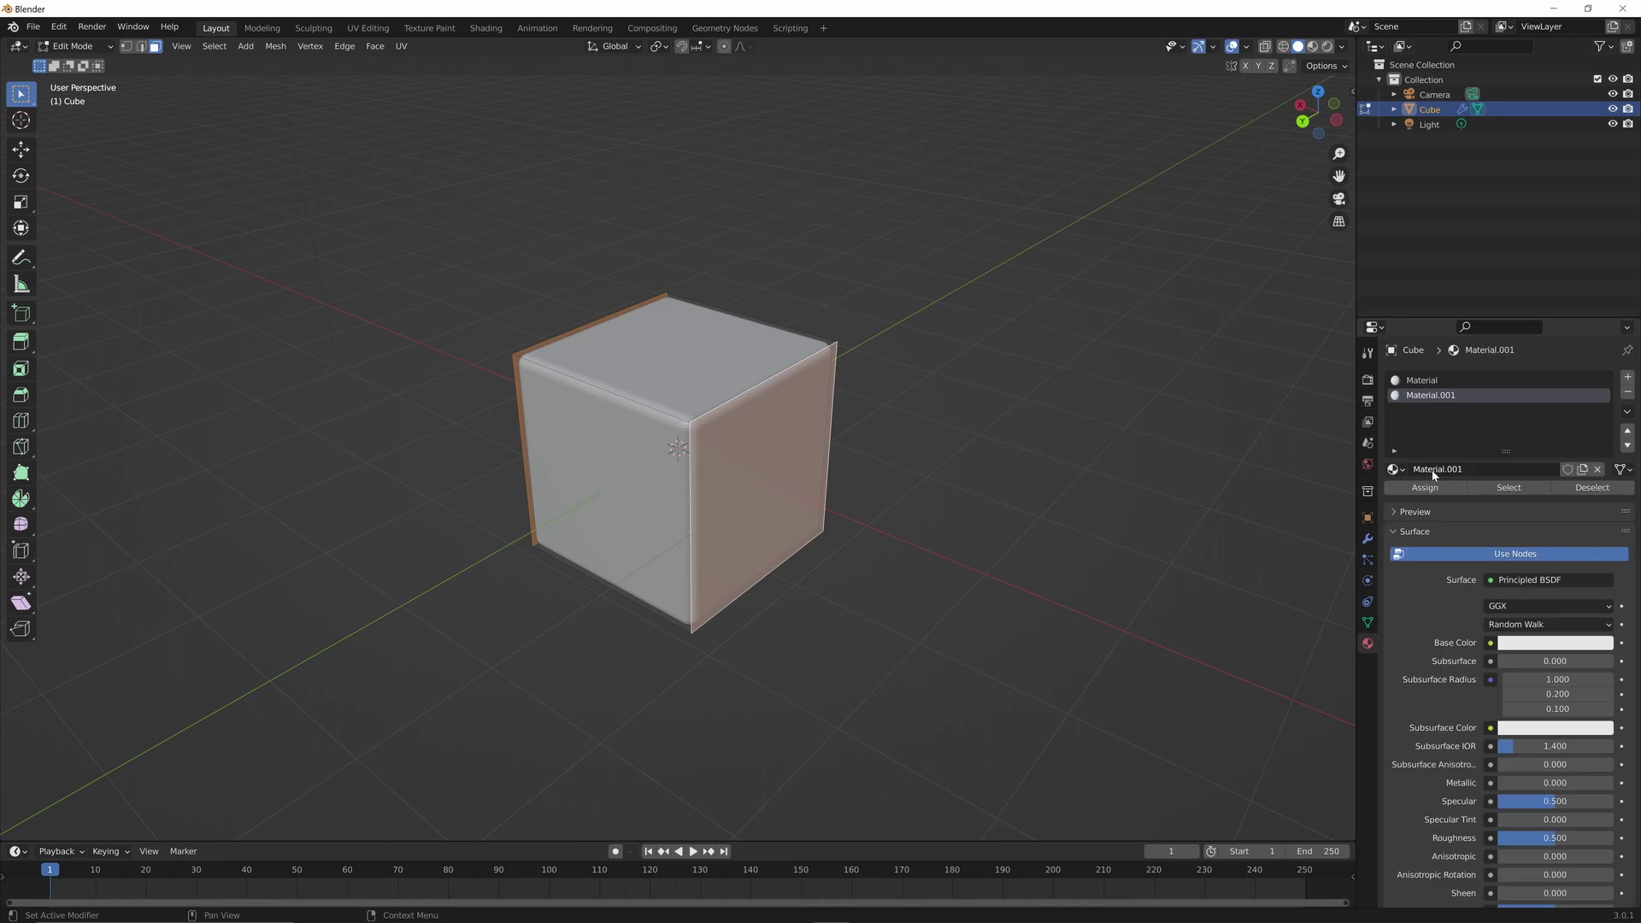
click(1531, 643)
drag(1544, 489, 1566, 510)
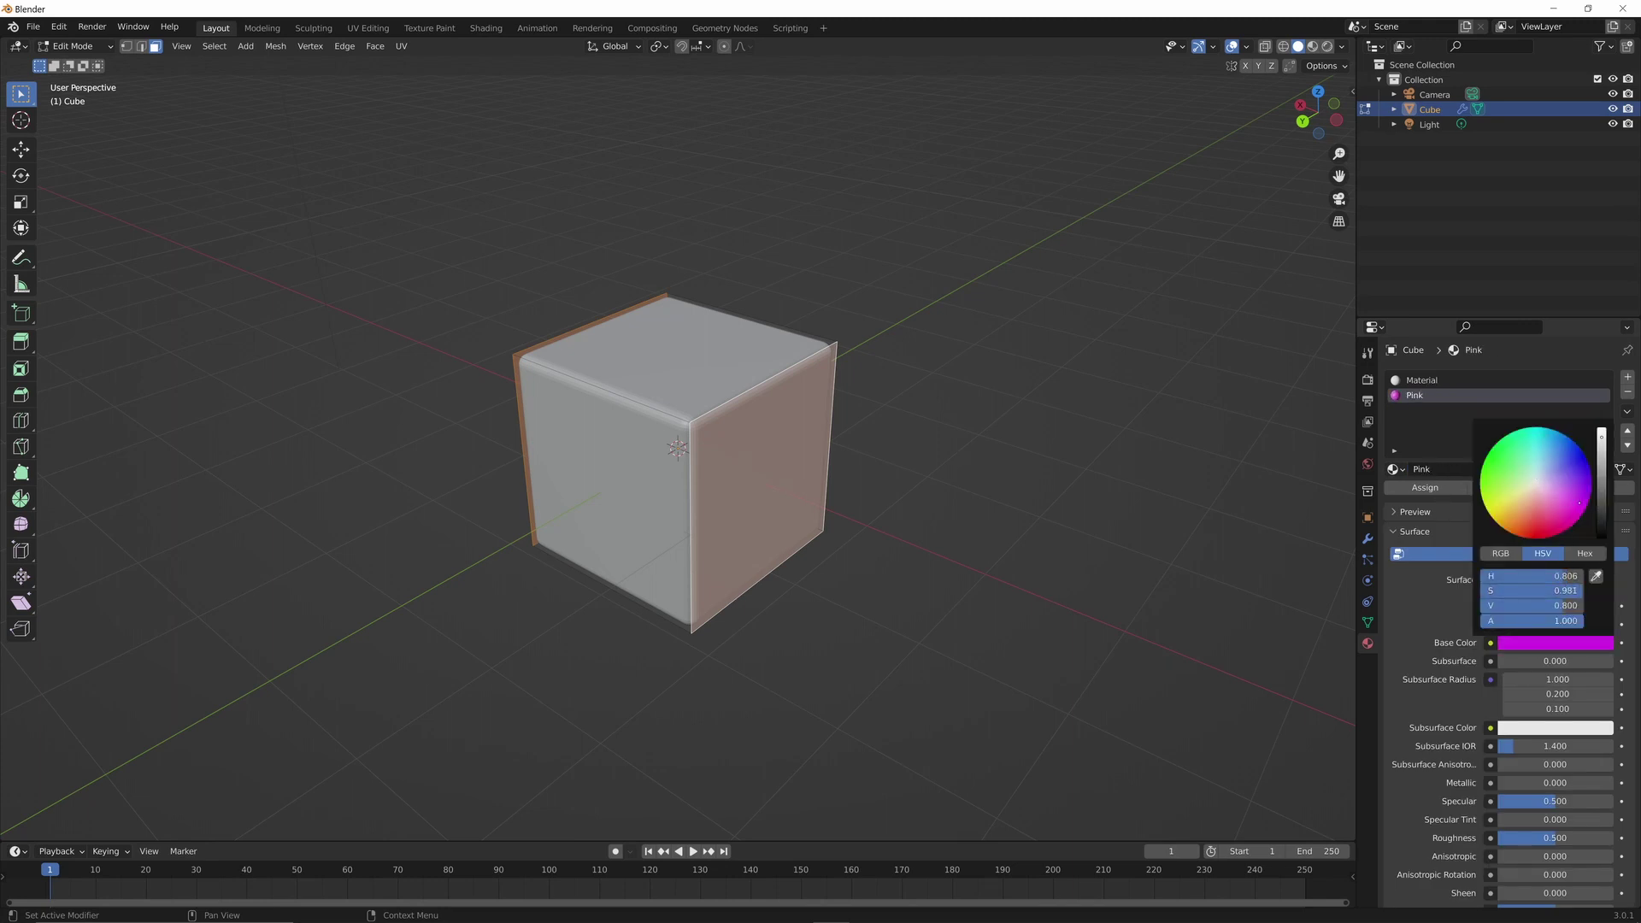
Step: Assign the Pink material to the two selected faces and display the cube in Material Preview shading
click(1438, 489)
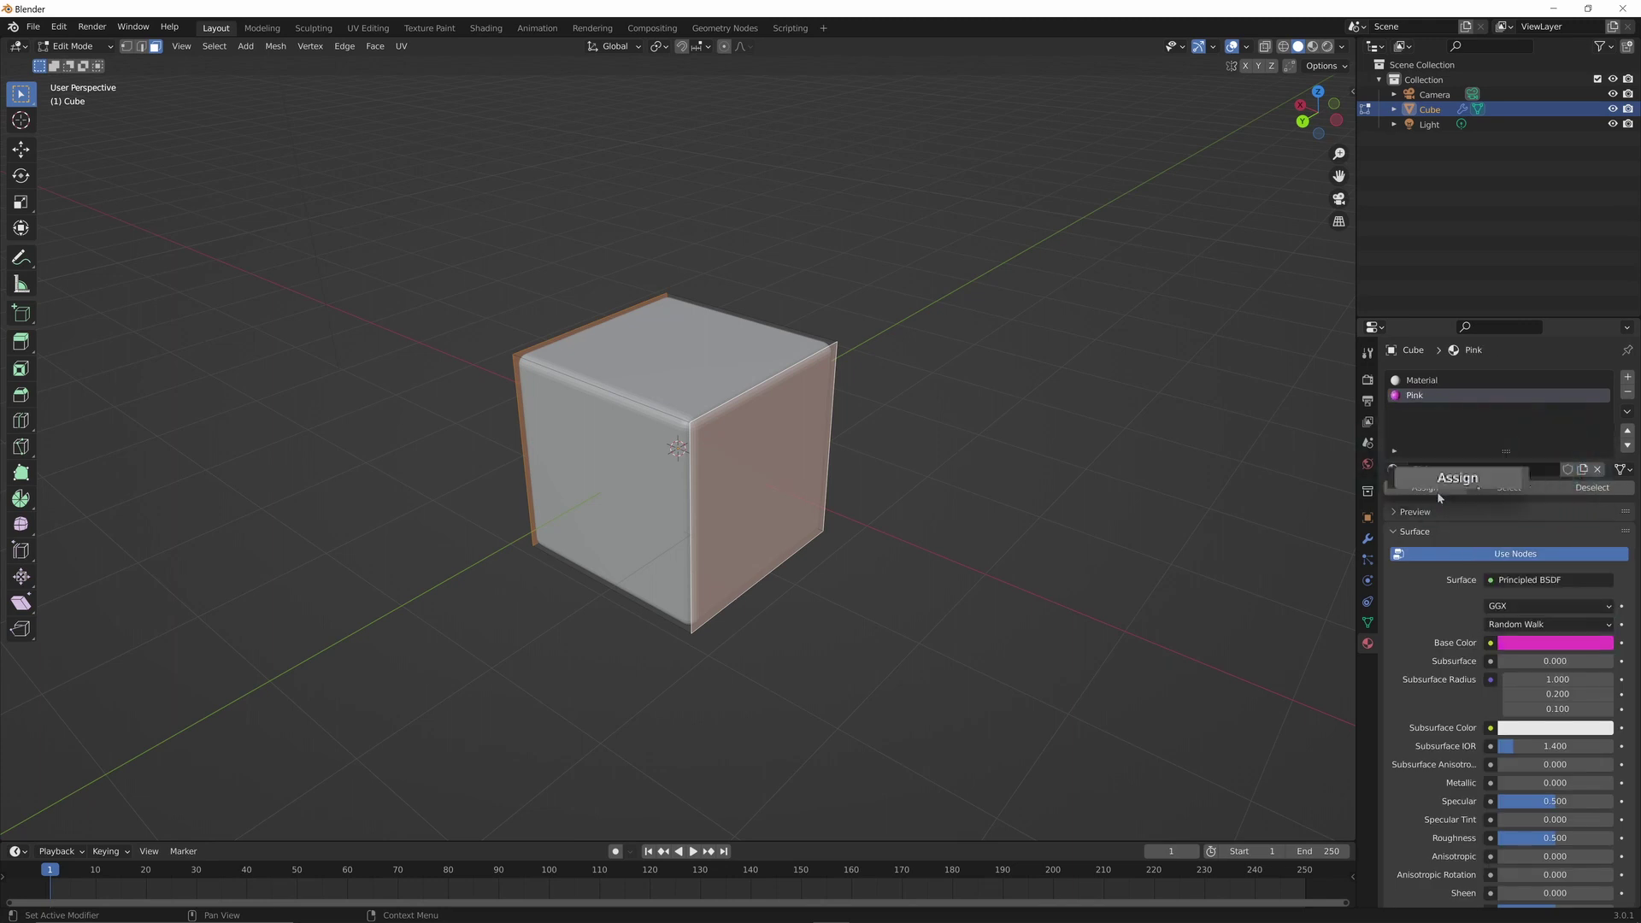
click(1119, 532)
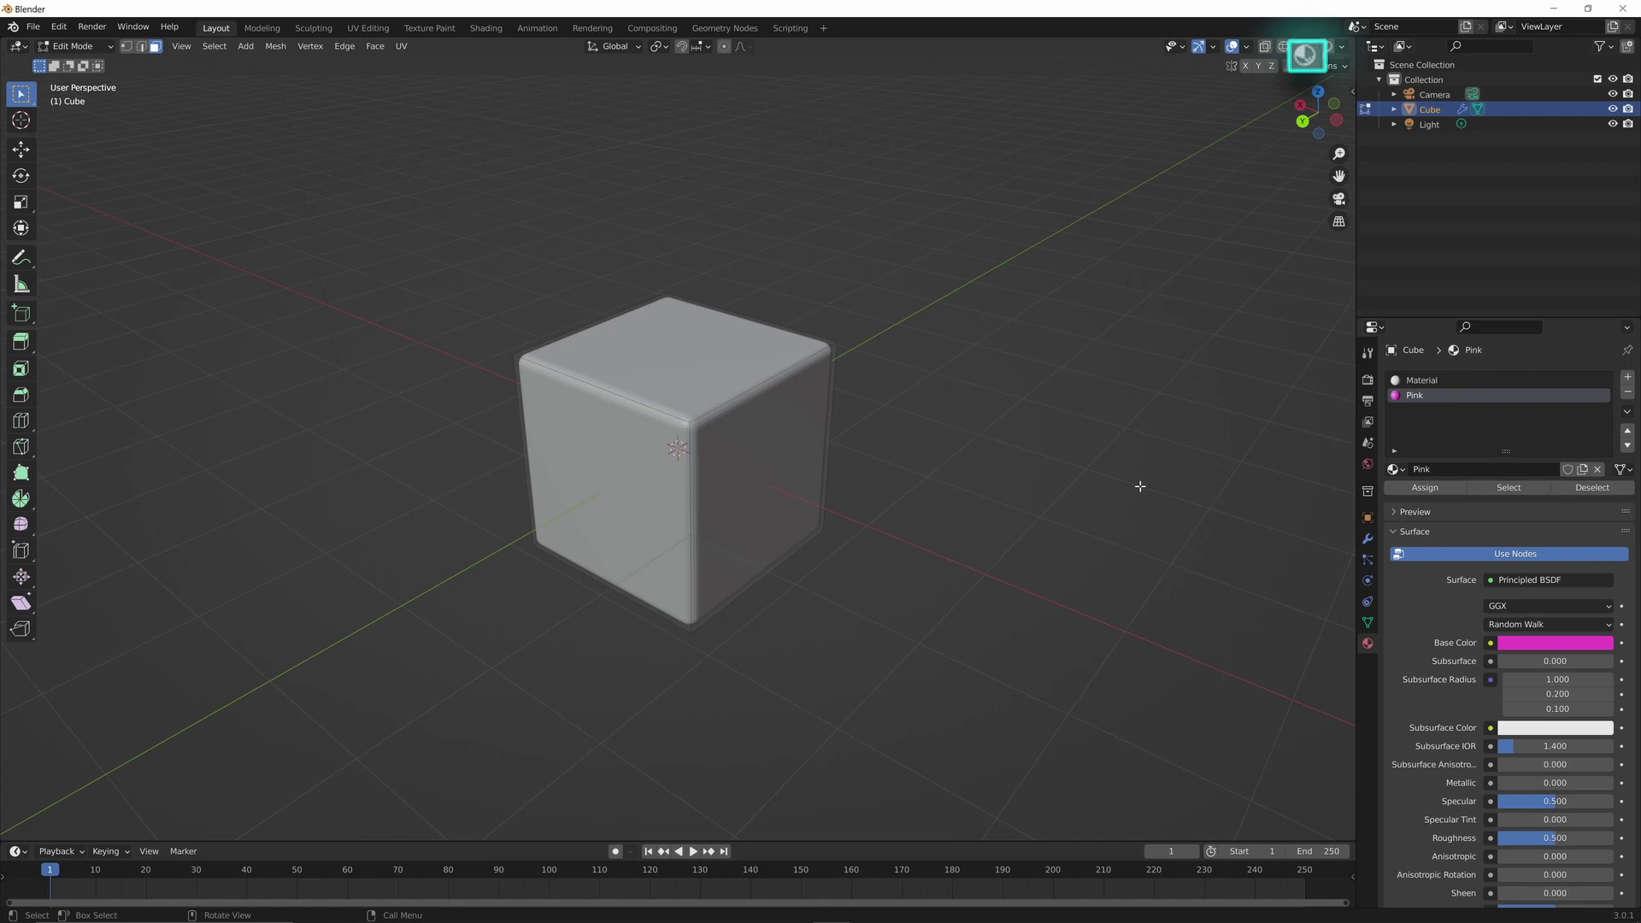
click(1305, 54)
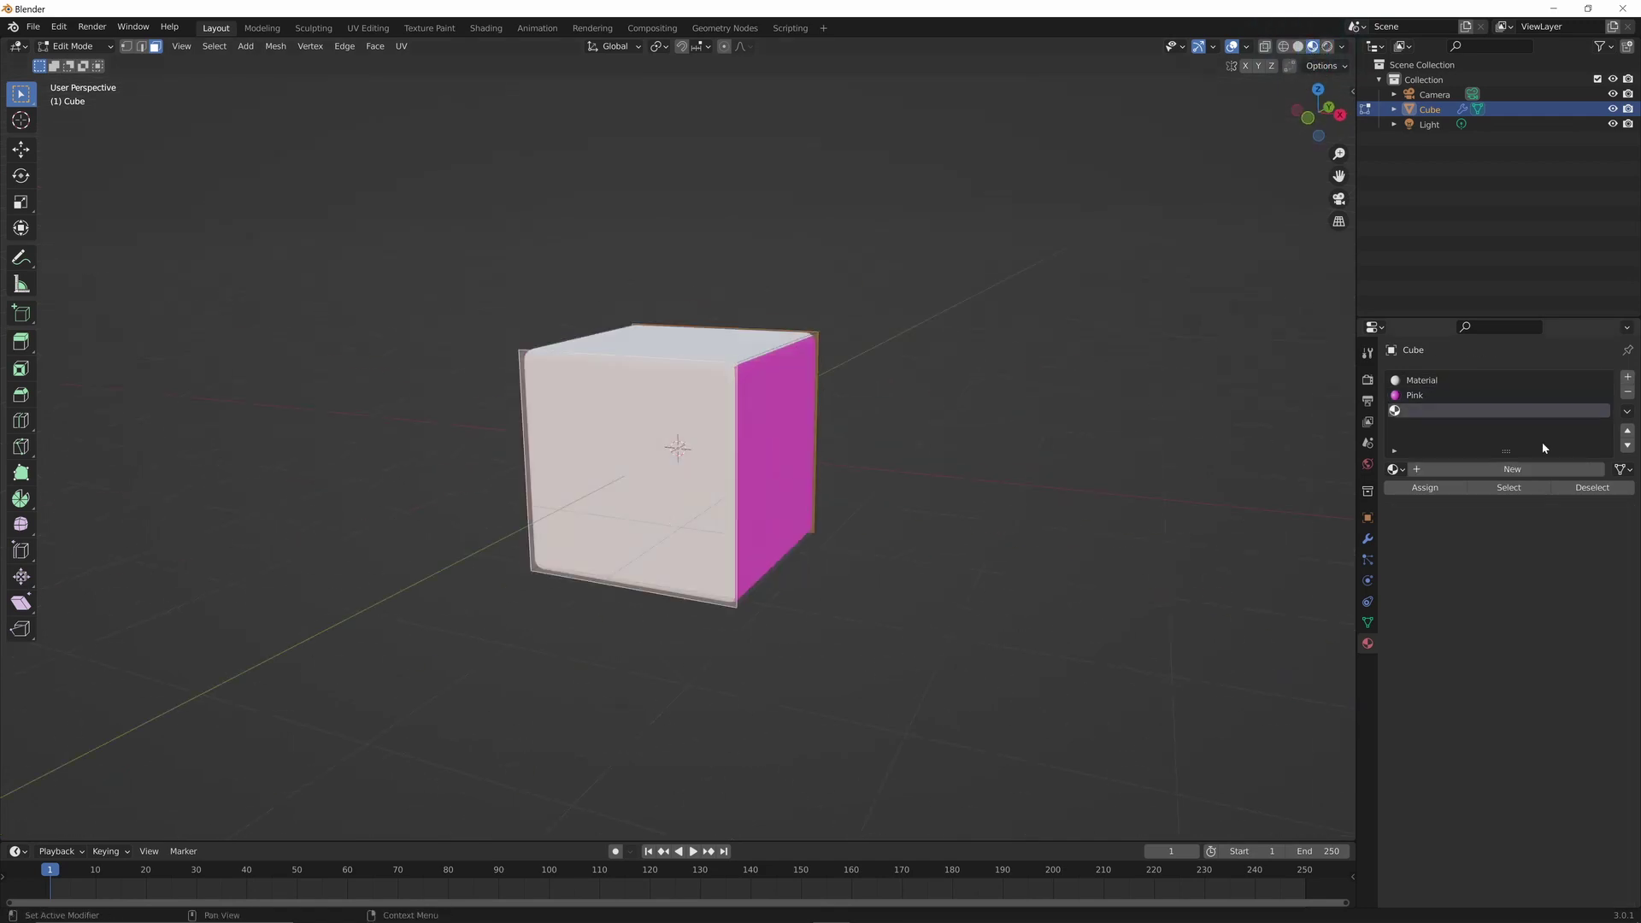
Step: Create a new material in the third slot for the selected pair of opposite faces
click(1512, 469)
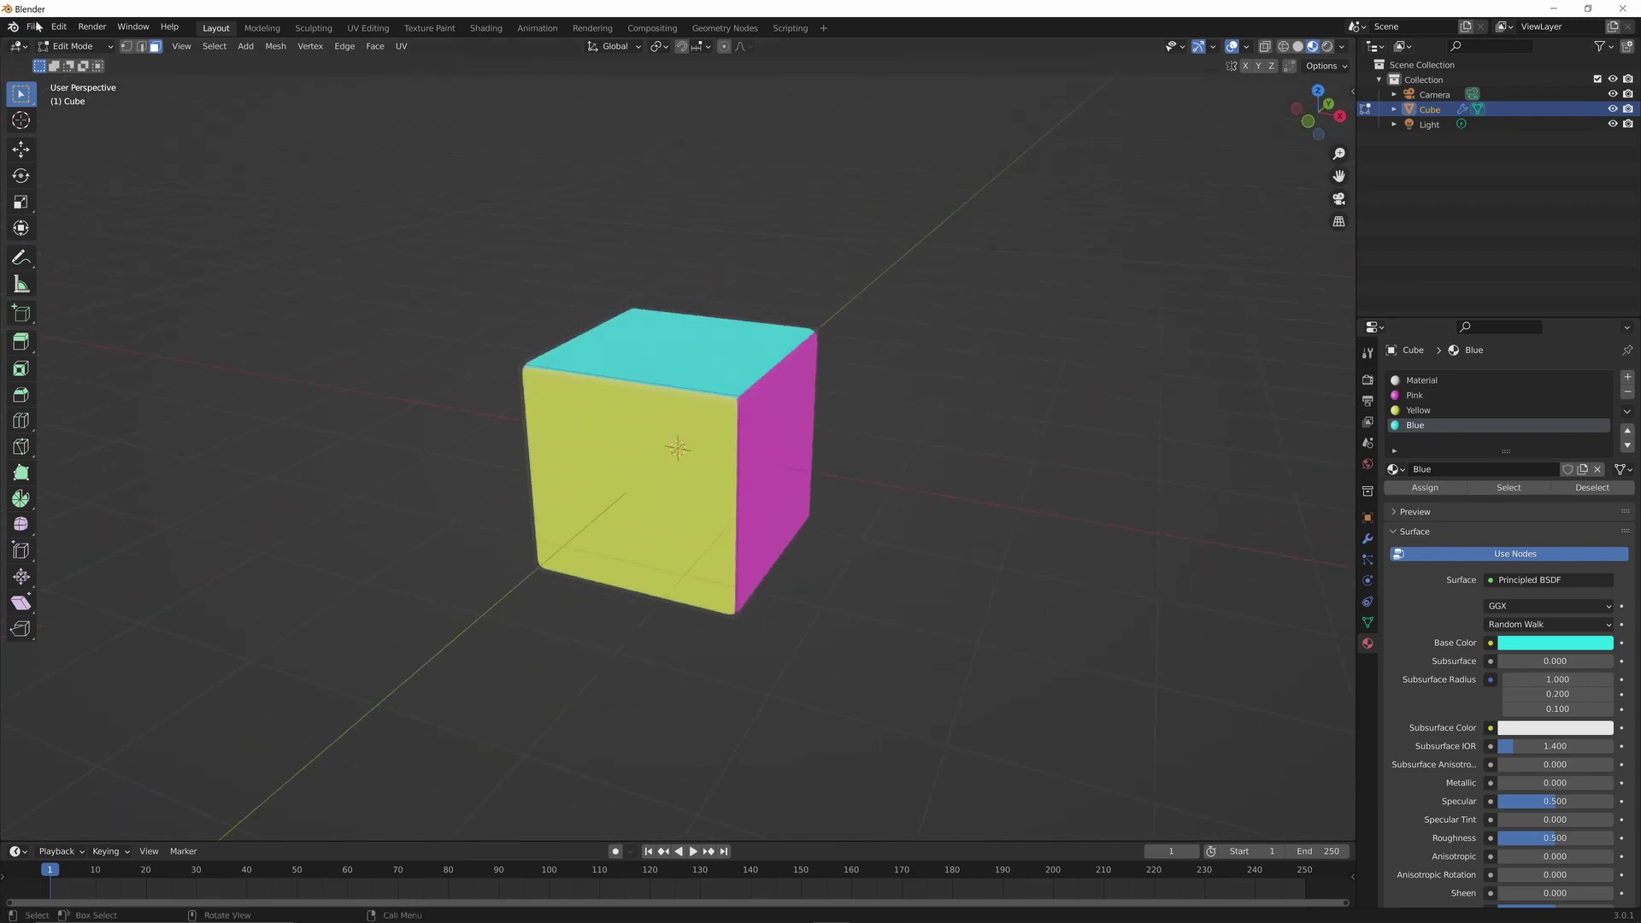
Step: Export the colored cube as an FBX file
click(32, 31)
mouse_move(94, 243)
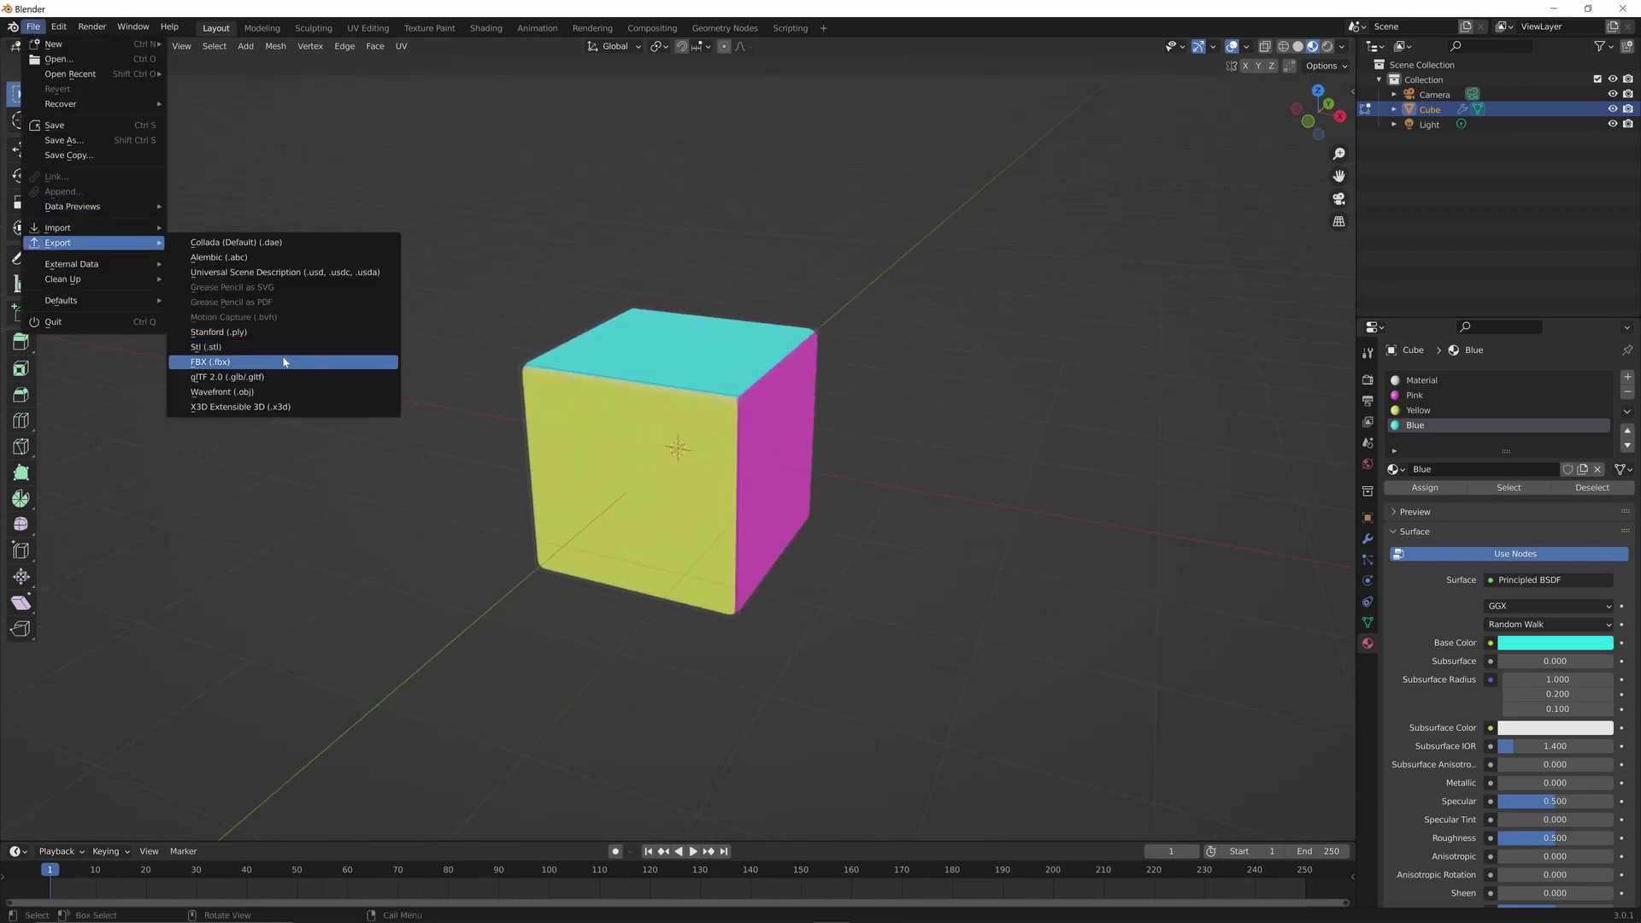
click(285, 362)
click(1082, 675)
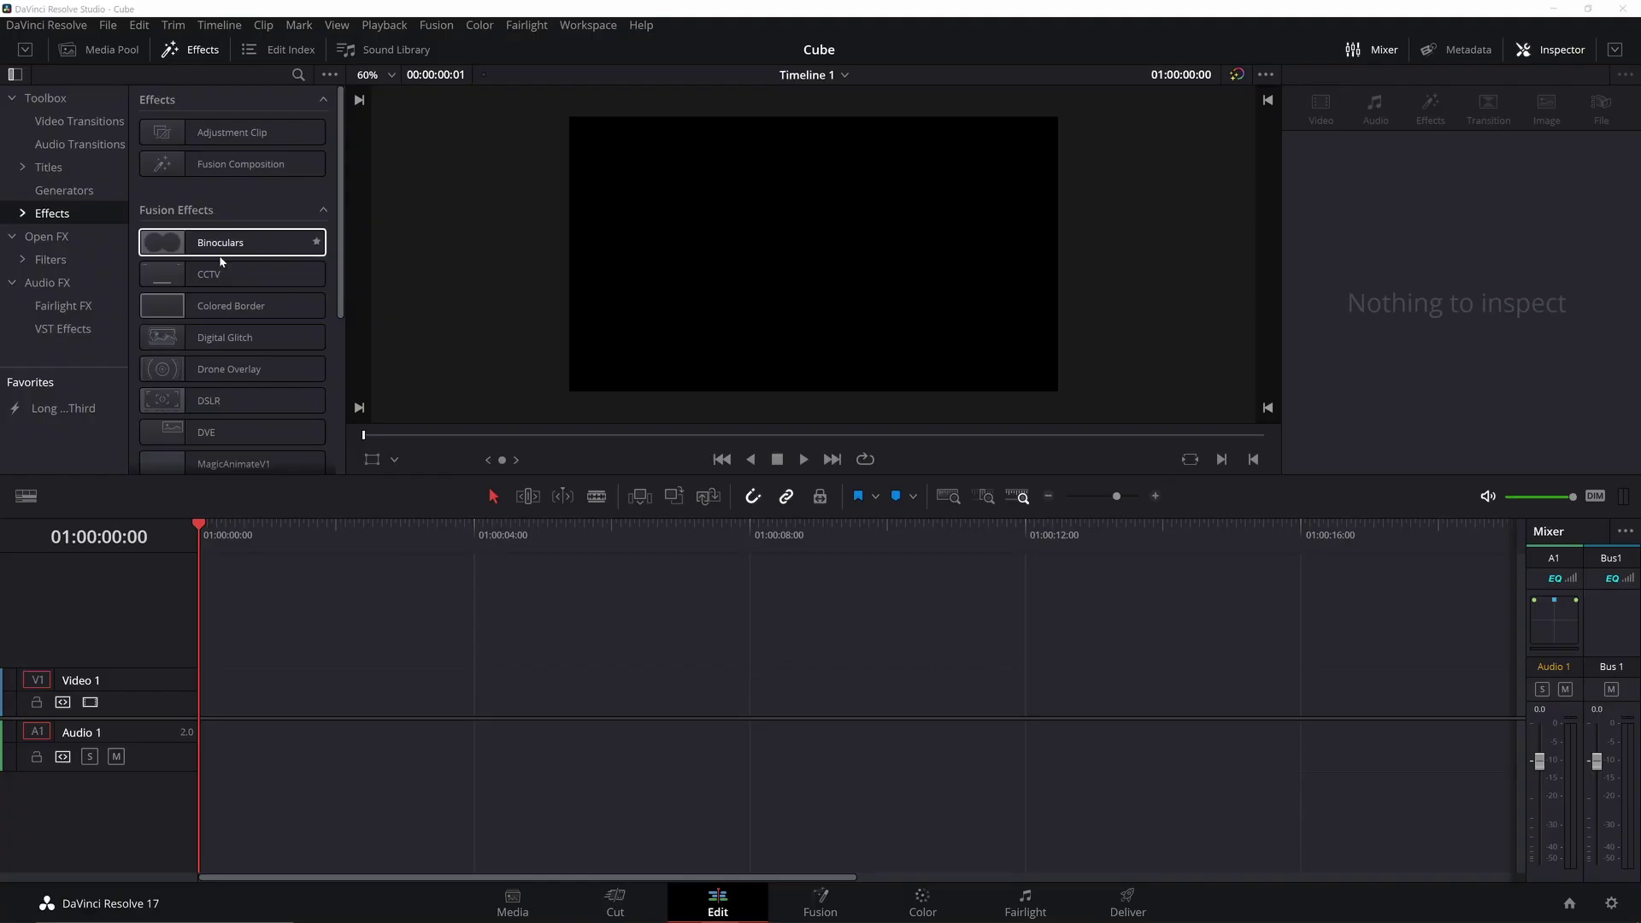
Step: In DaVinci Resolve, place a Fusion Composition at the start of Video 1 and set its duration to 10 seconds
drag(241, 163, 201, 701)
right_click(354, 706)
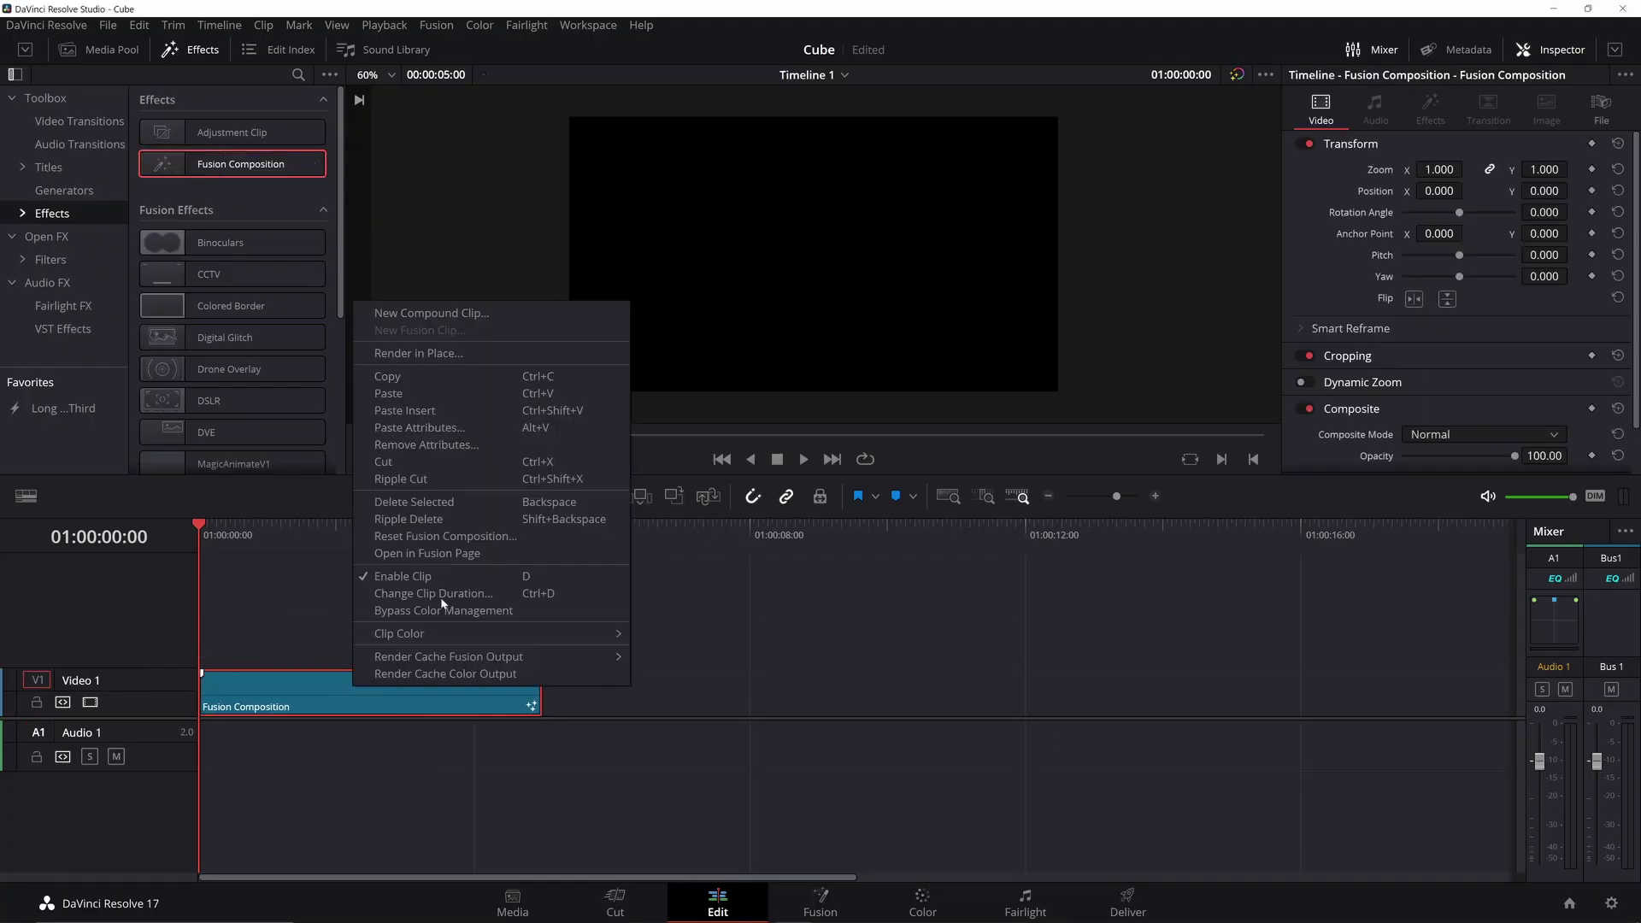
click(462, 597)
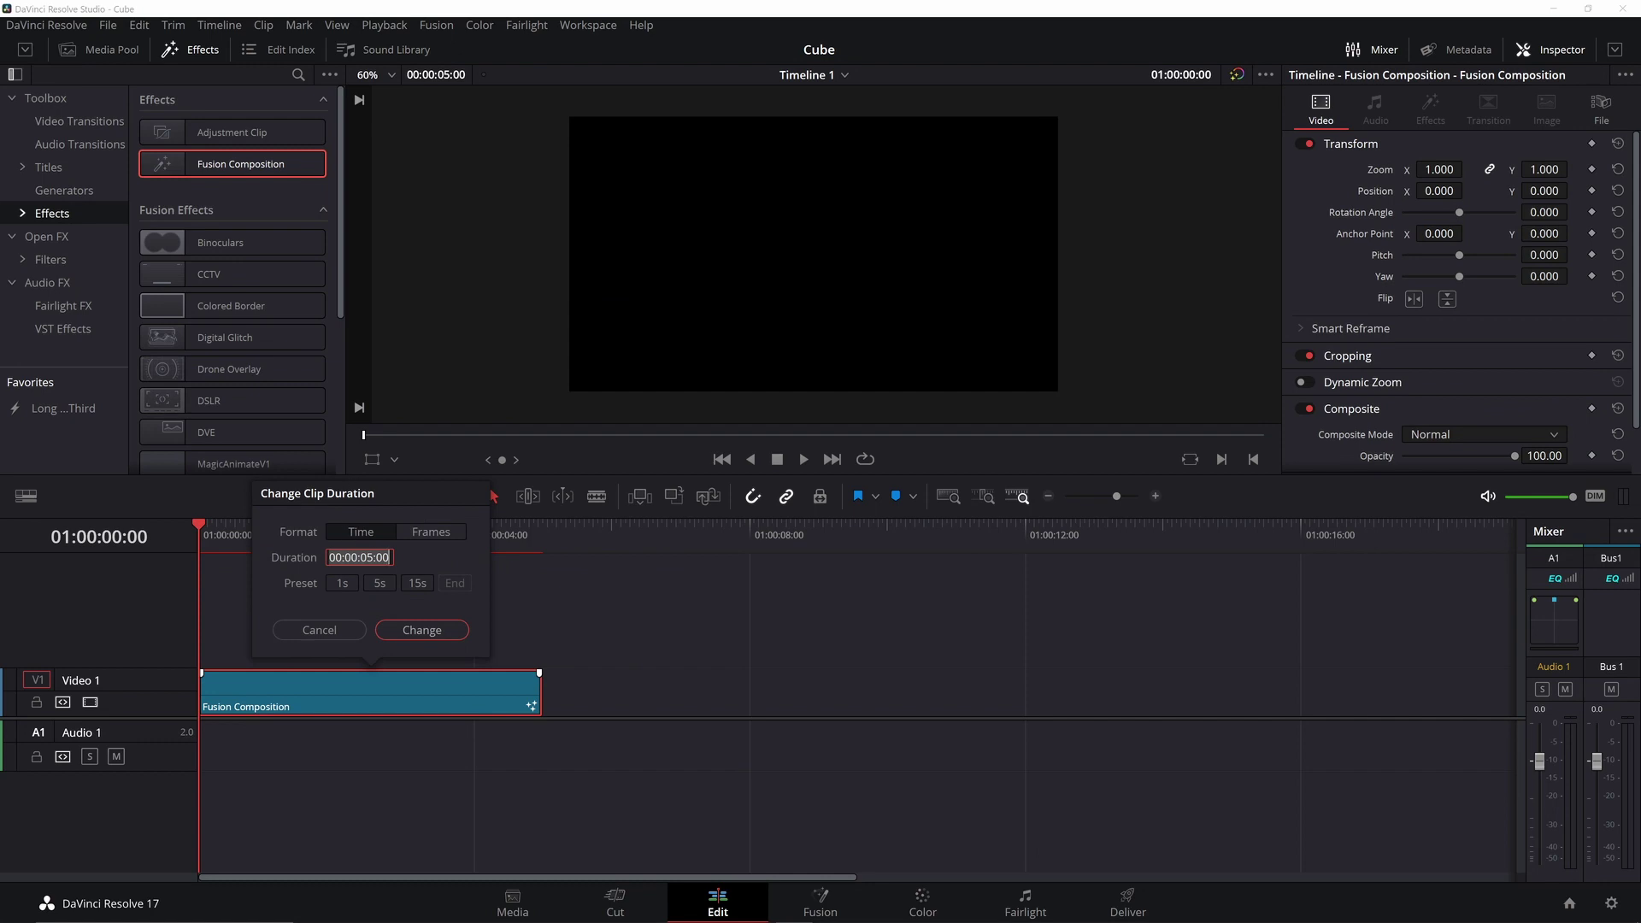
text(1000)
click(422, 630)
Step: Open the composition on the Fusion page and import the cube's FBX scene with the default import options
click(821, 902)
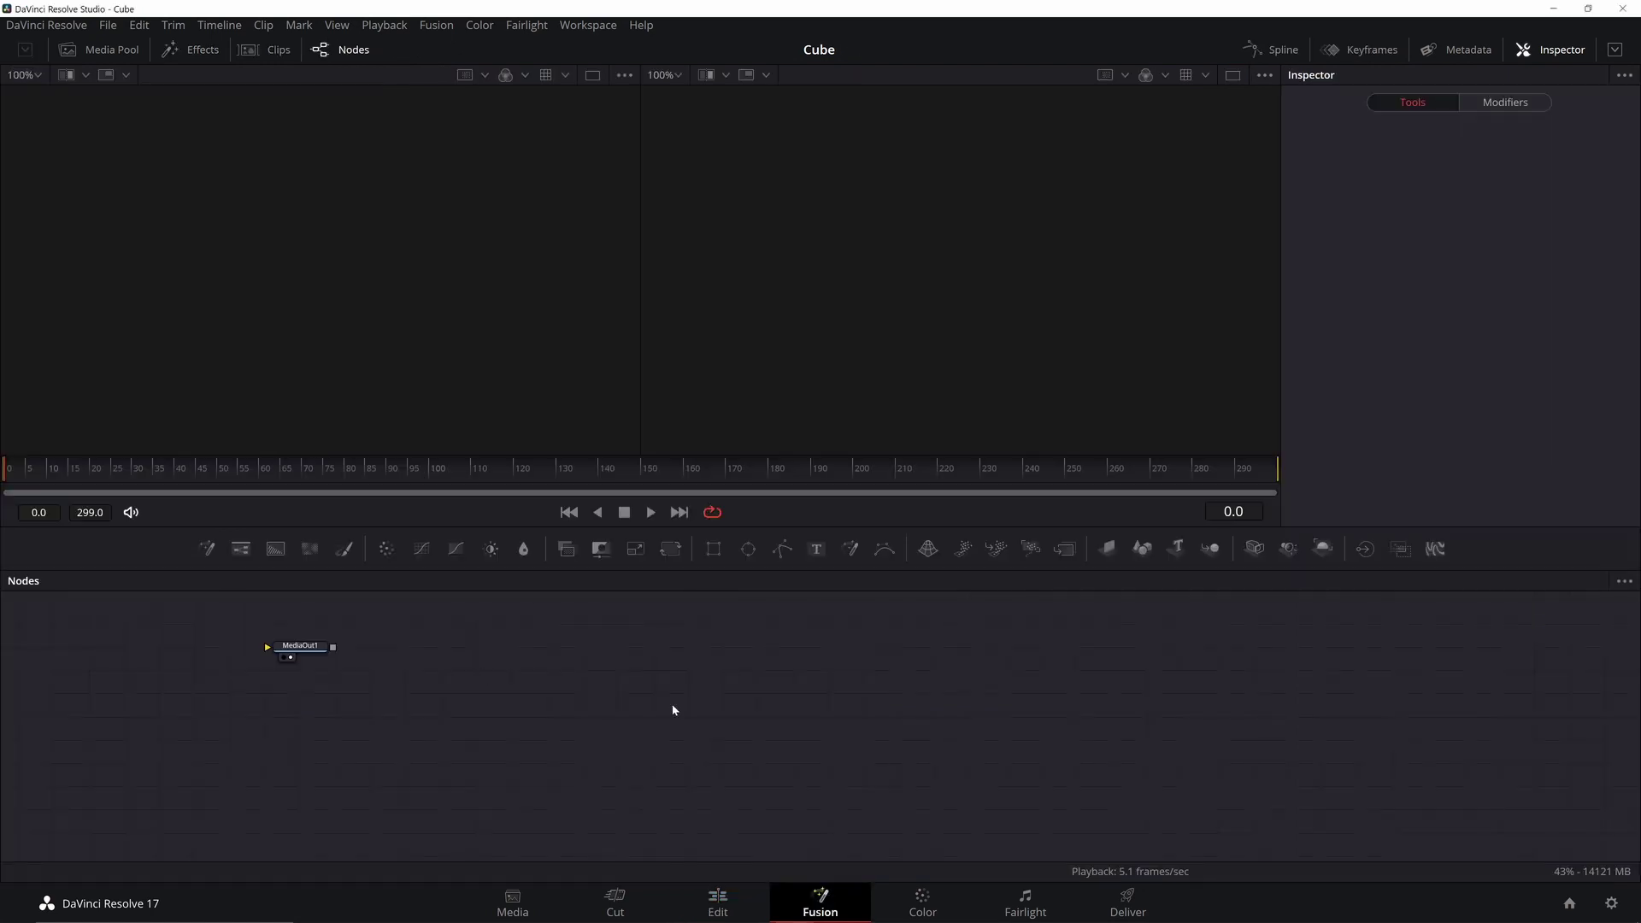
drag(672, 705, 1225, 720)
click(432, 26)
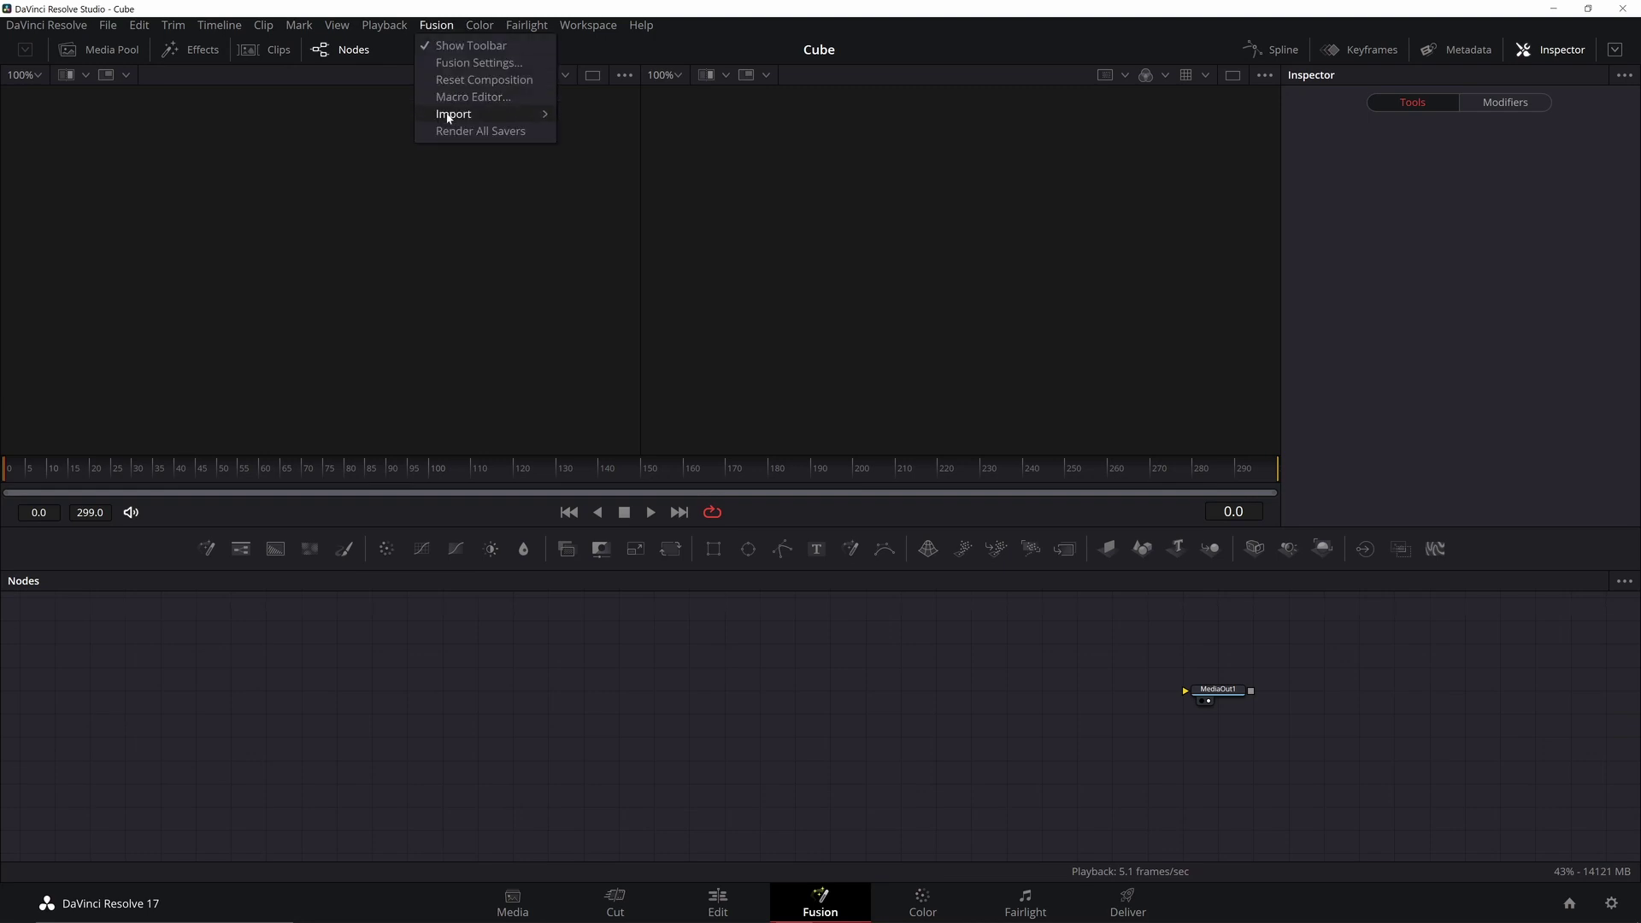
mouse_move(448, 117)
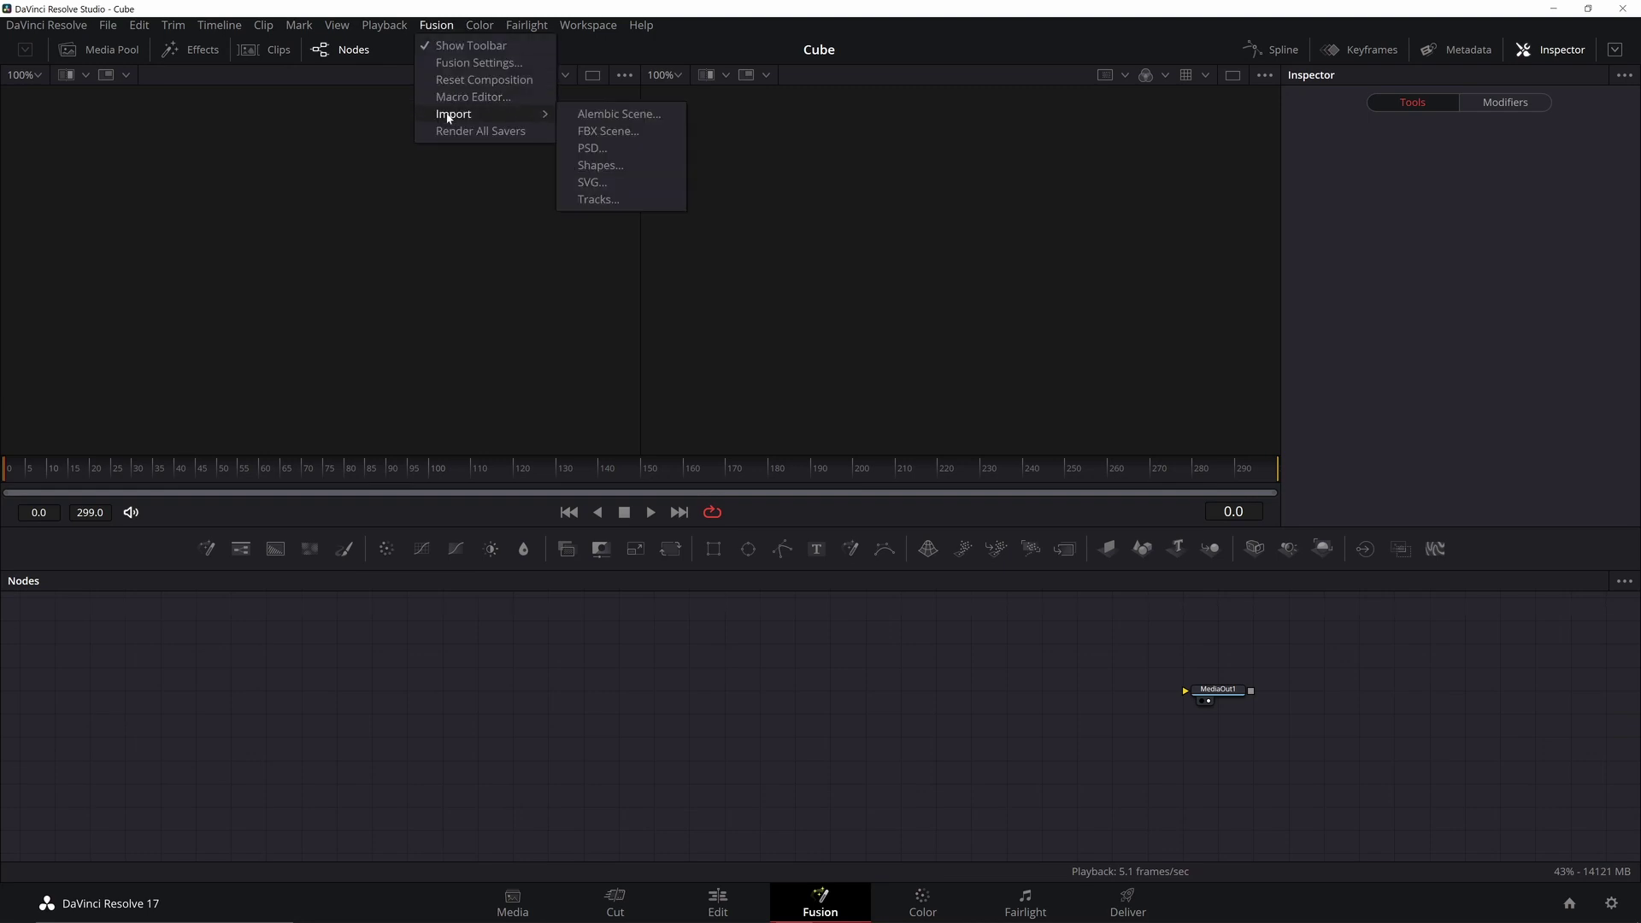
click(609, 131)
click(248, 309)
click(752, 378)
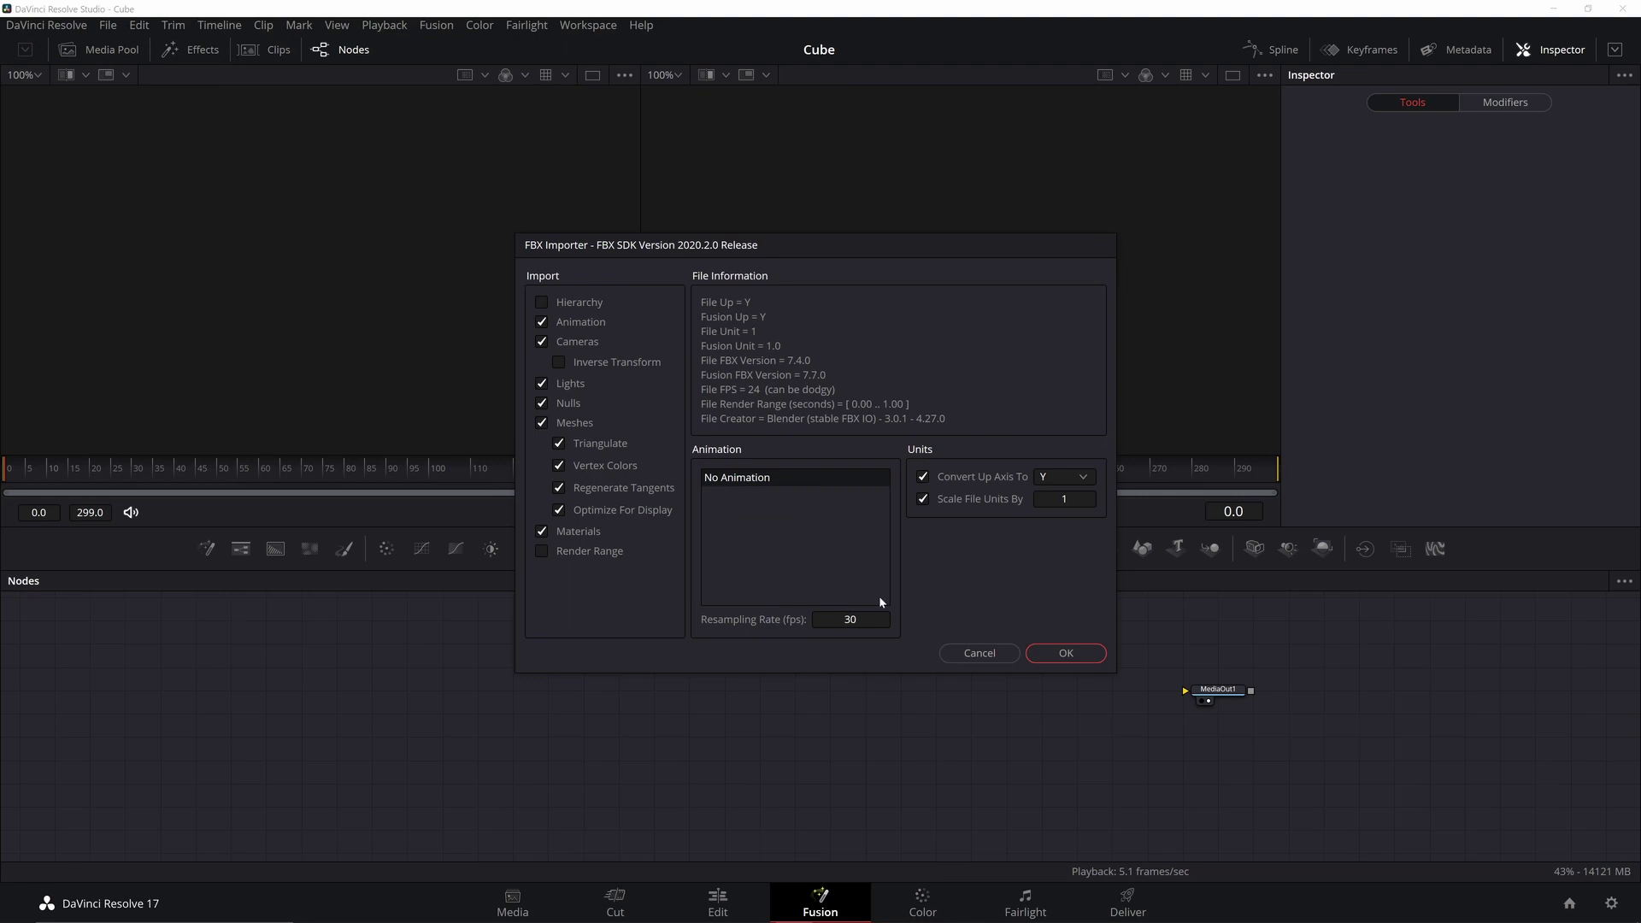
click(1066, 654)
Step: Delete the imported Light and Camera nodes from the node graph
drag(1122, 693, 911, 693)
click(845, 716)
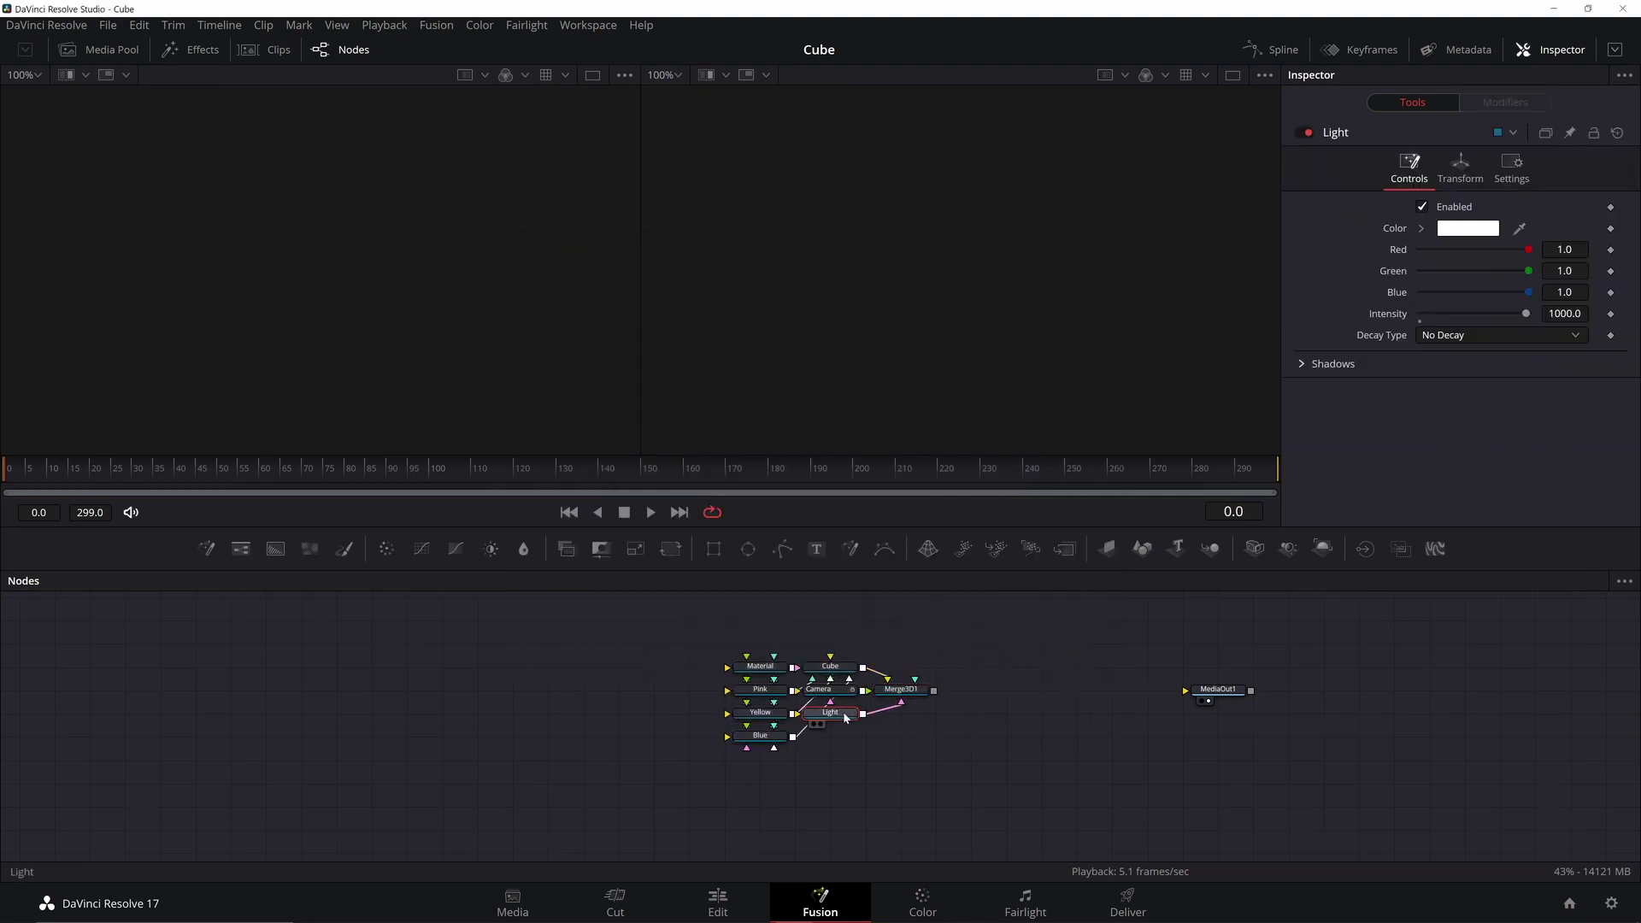
key(Delete)
click(818, 690)
key(Delete)
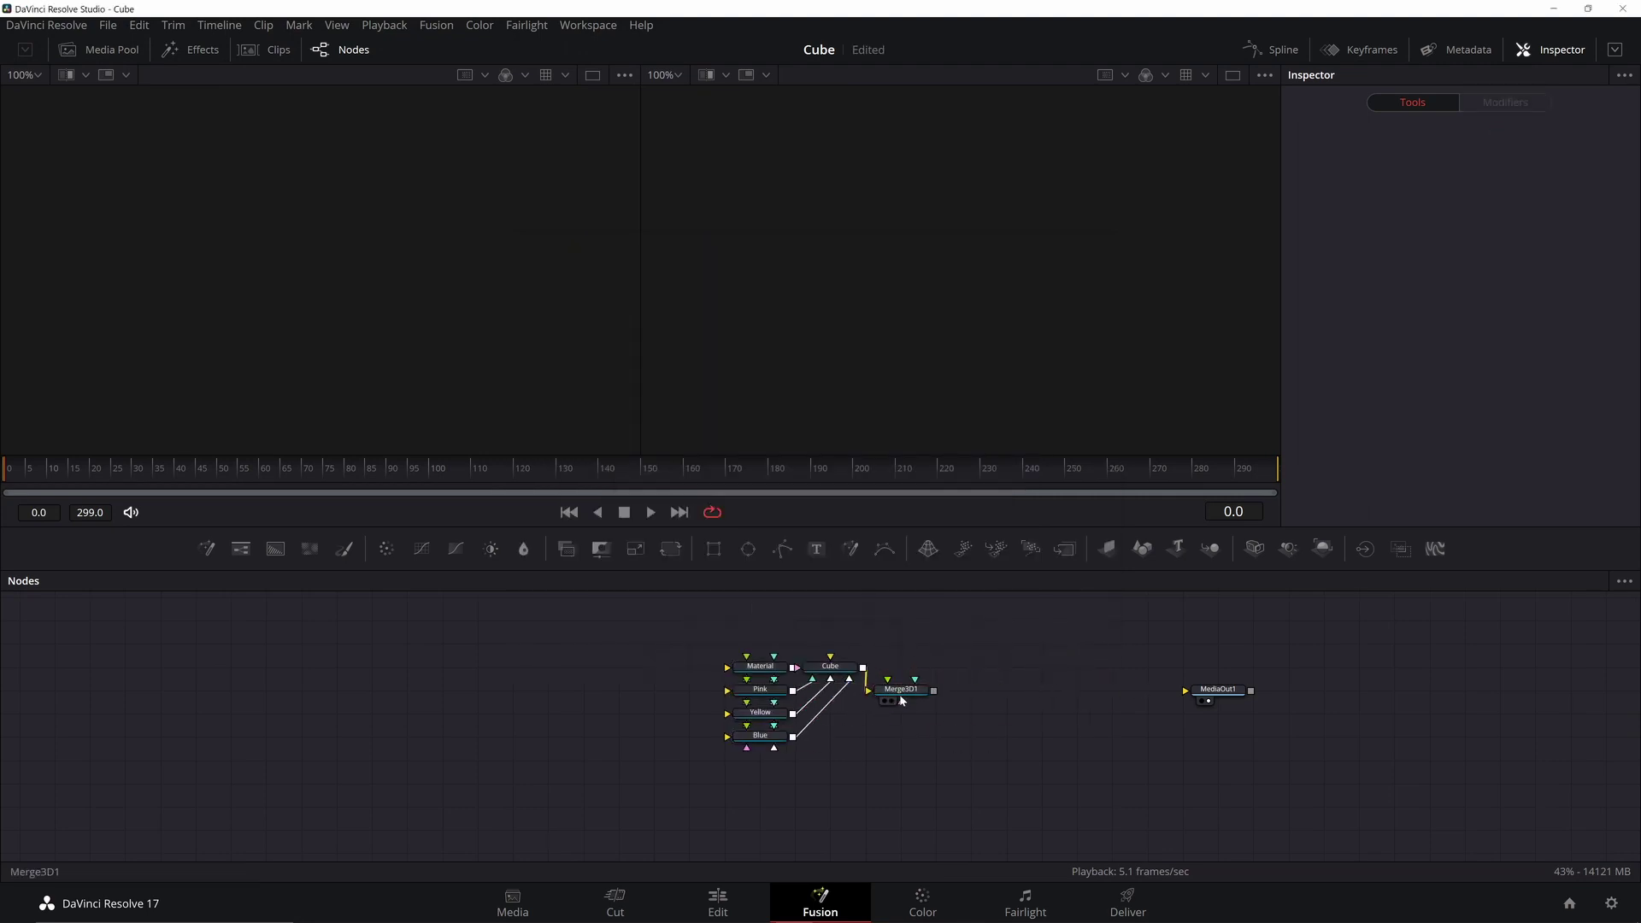
Step: Move Merge3D1 away from the Cube node and add a Renderer3D node after it
drag(913, 691, 1003, 694)
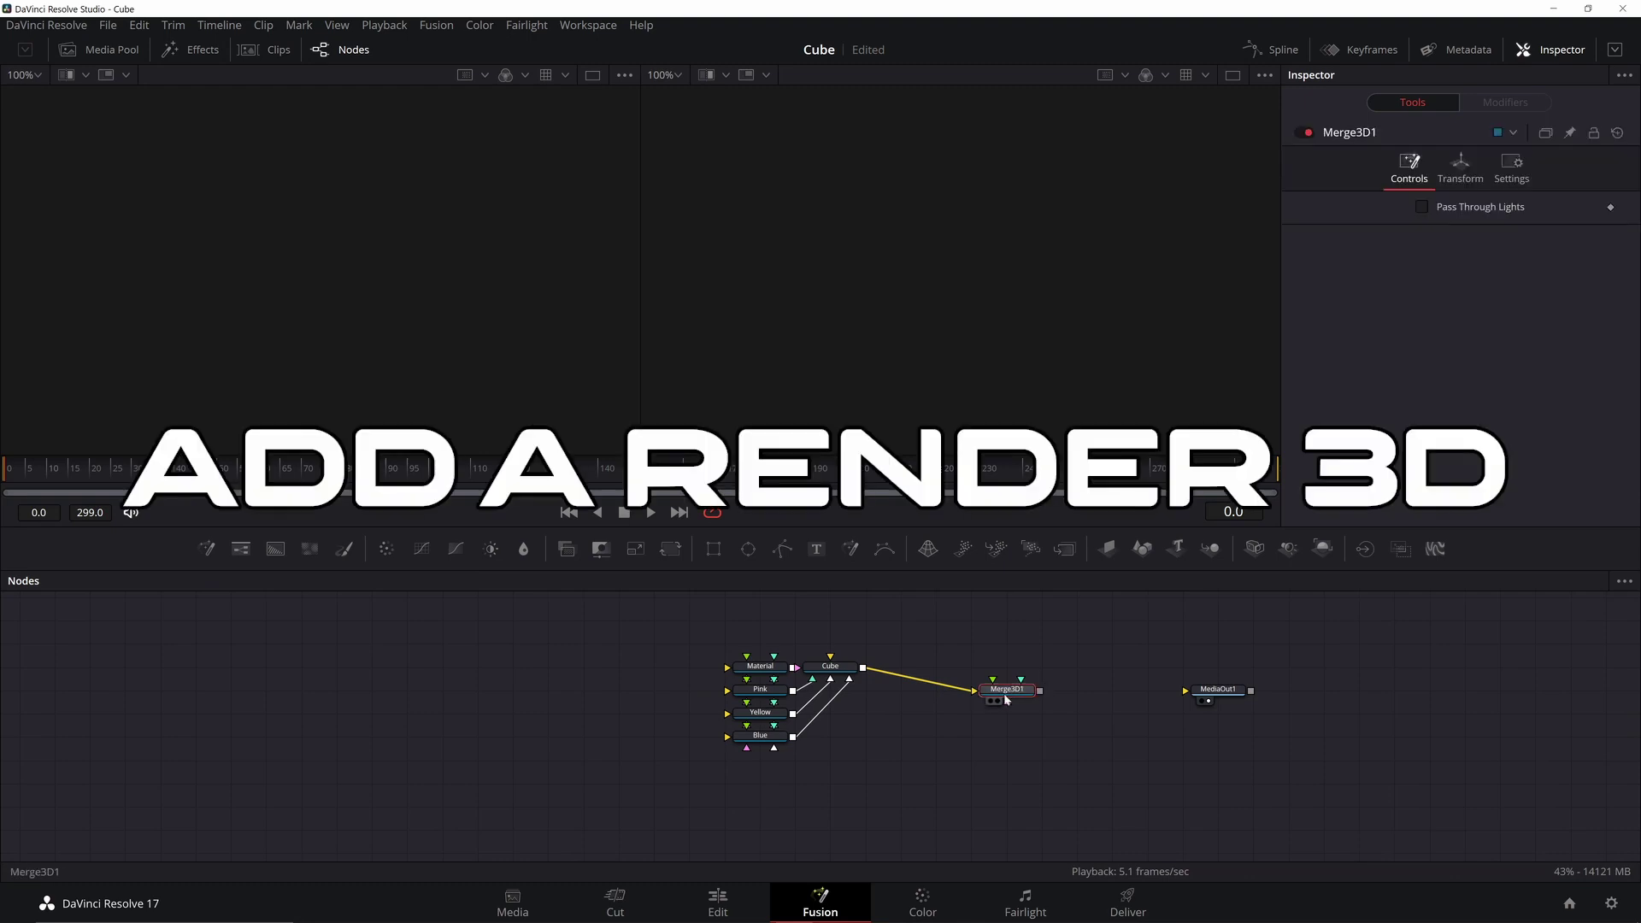
key(shift+space)
text(render)
click(873, 562)
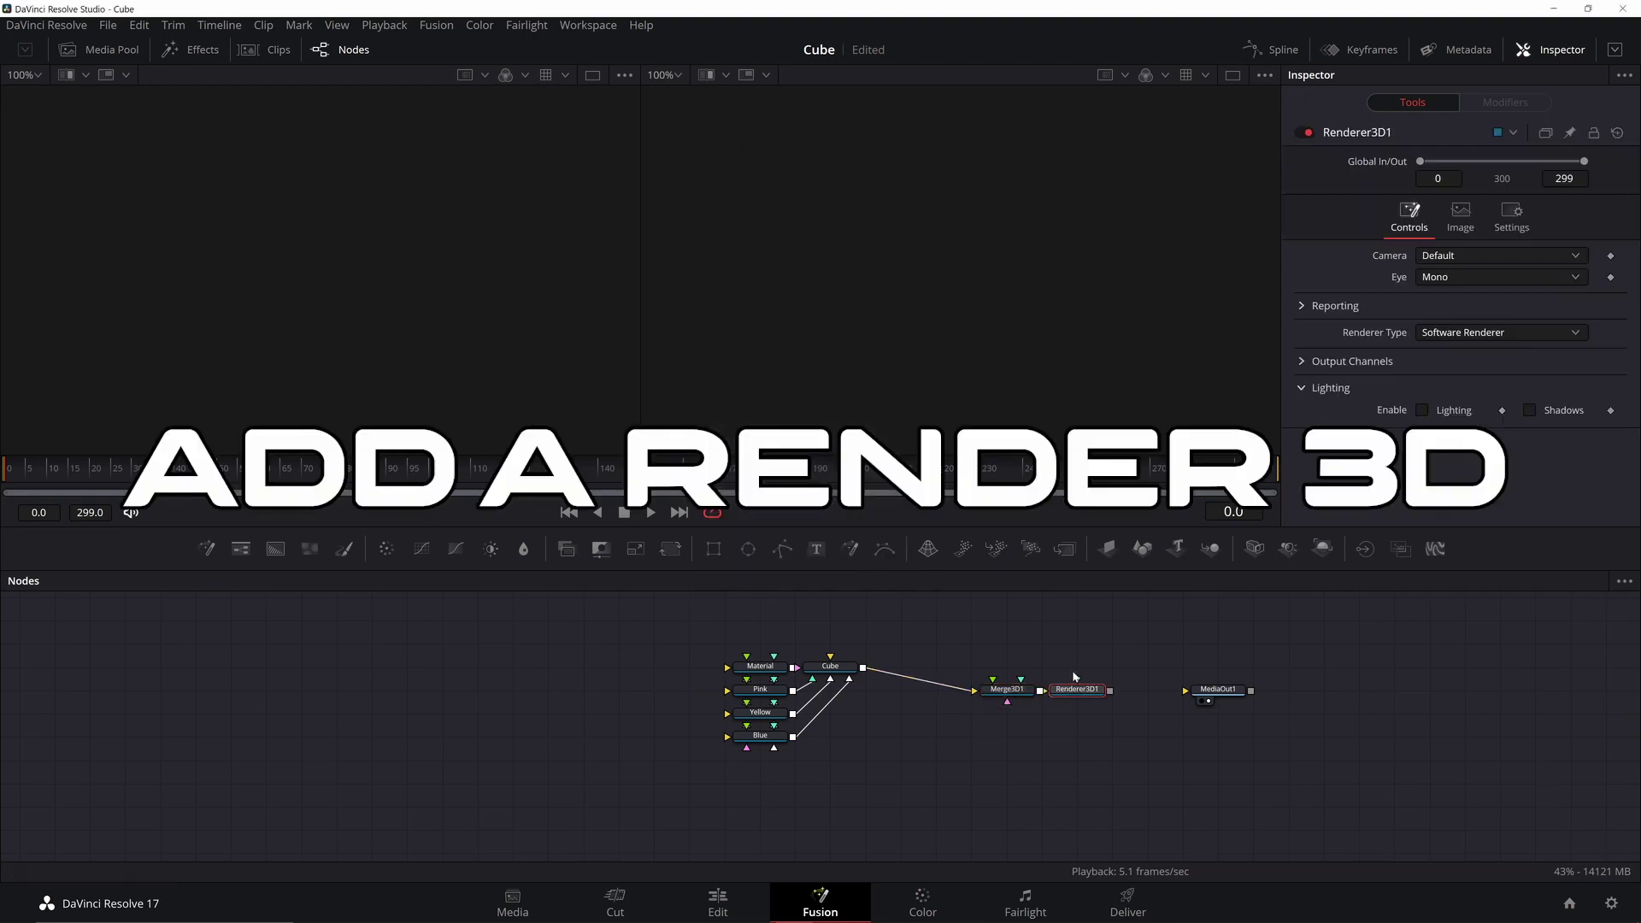
Step: Connect Renderer3D1 to MediaOut1, move the Cube and its material nodes away from Merge3D1, and view the Cube node
drag(1110, 690, 1206, 693)
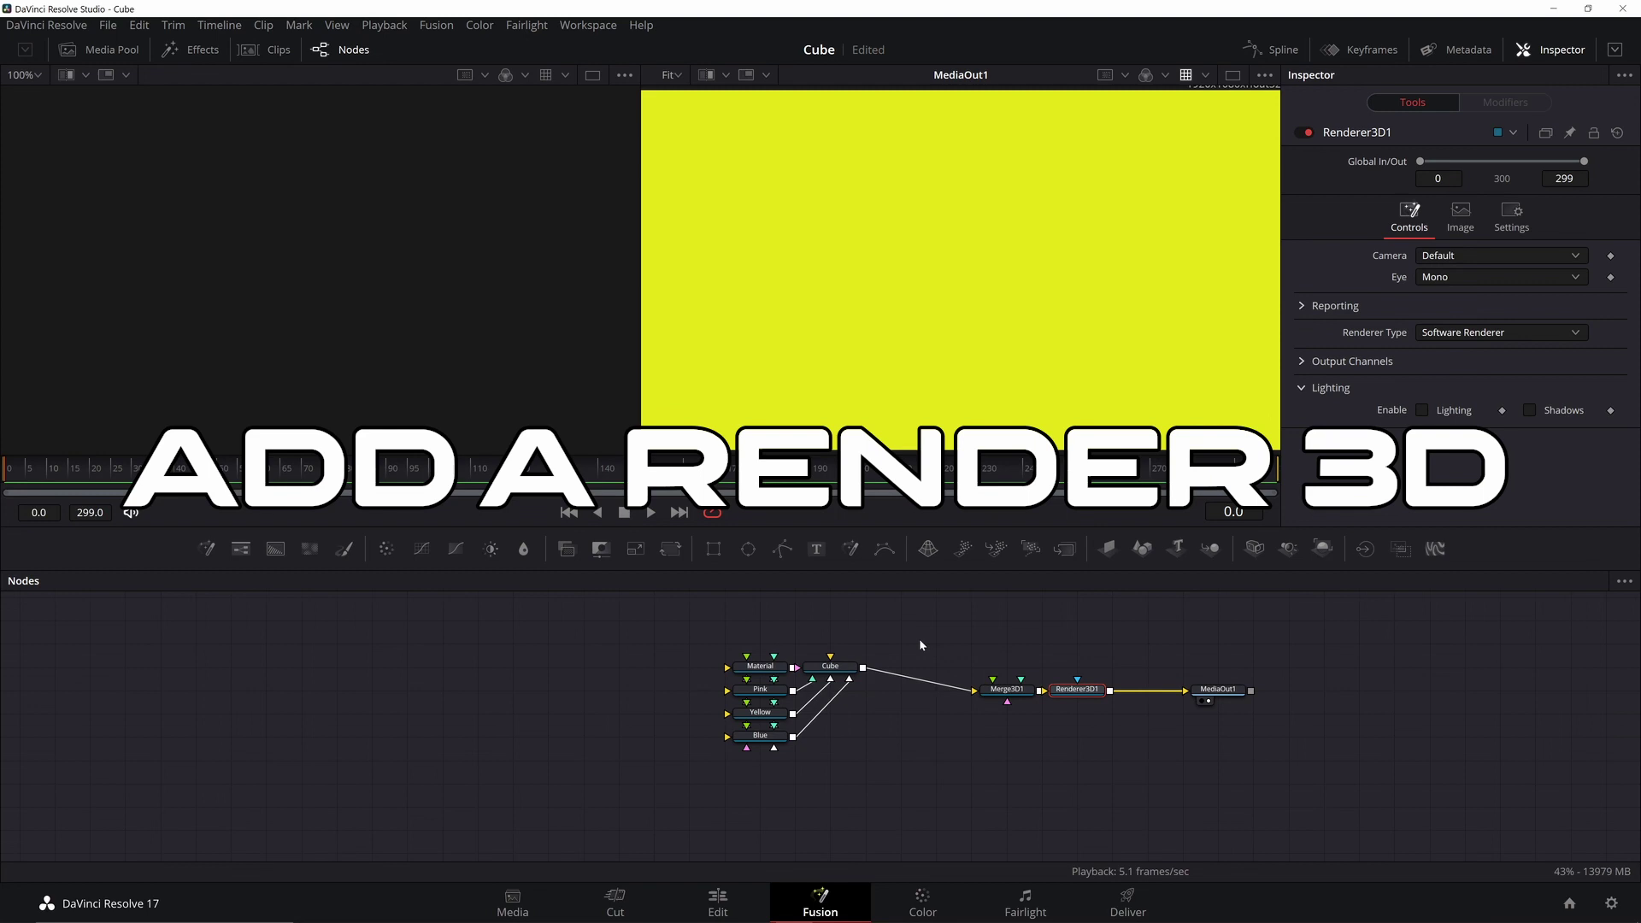
drag(920, 641, 689, 763)
drag(830, 666, 690, 666)
key(2)
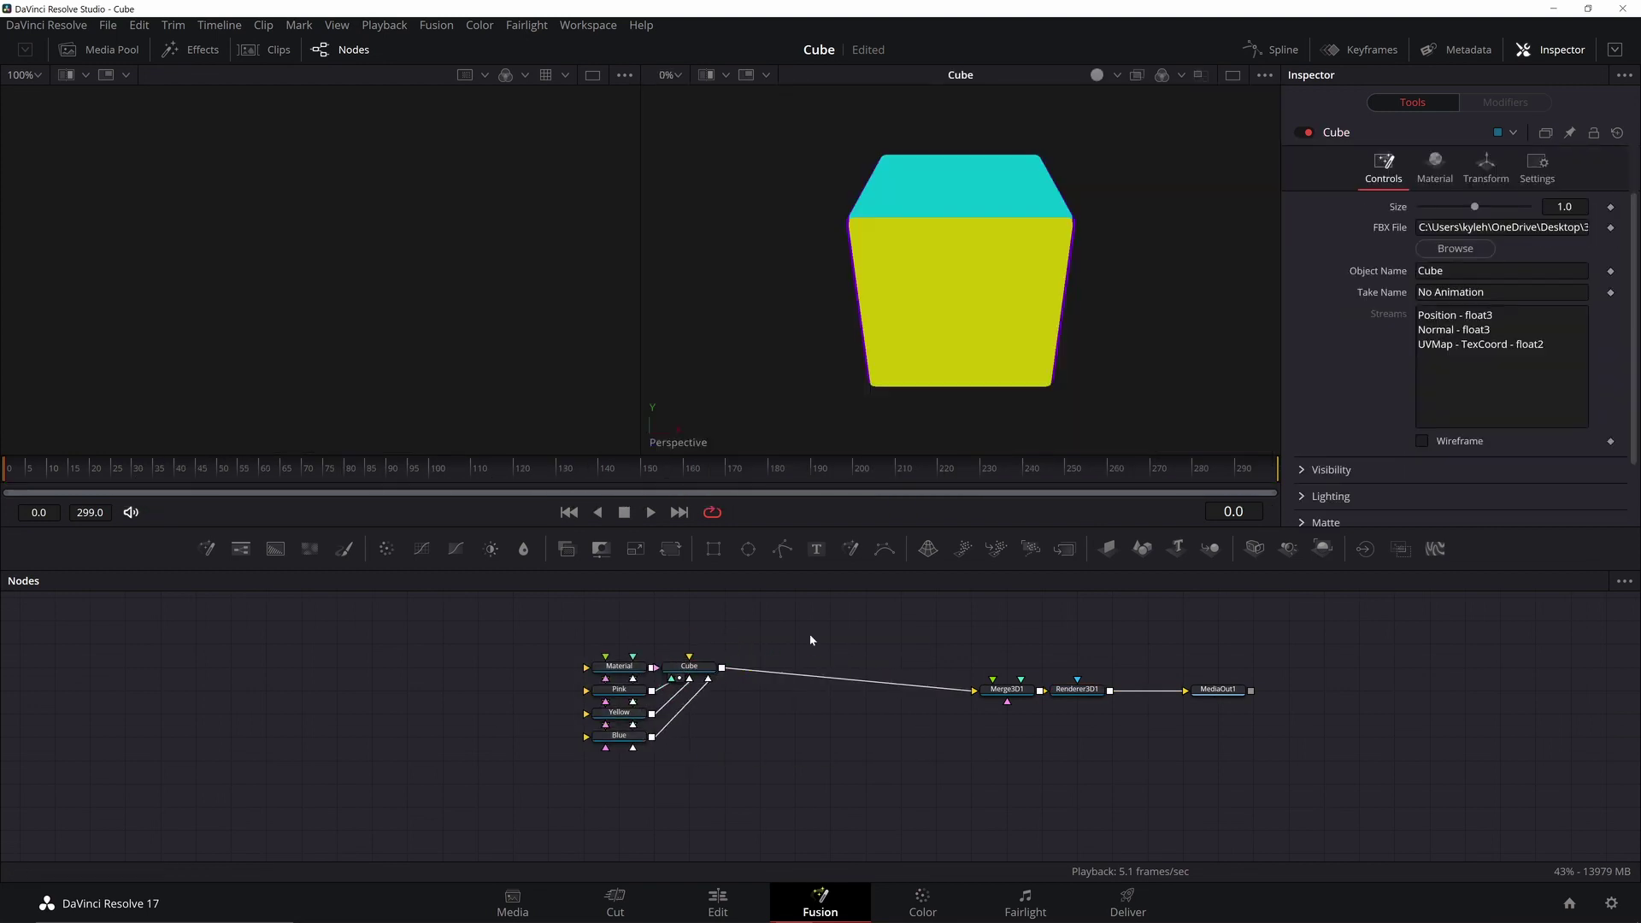
Step: Add a Transform 3D node after the Cube node and set its scale to 0.001
click(699, 671)
key(shift+space)
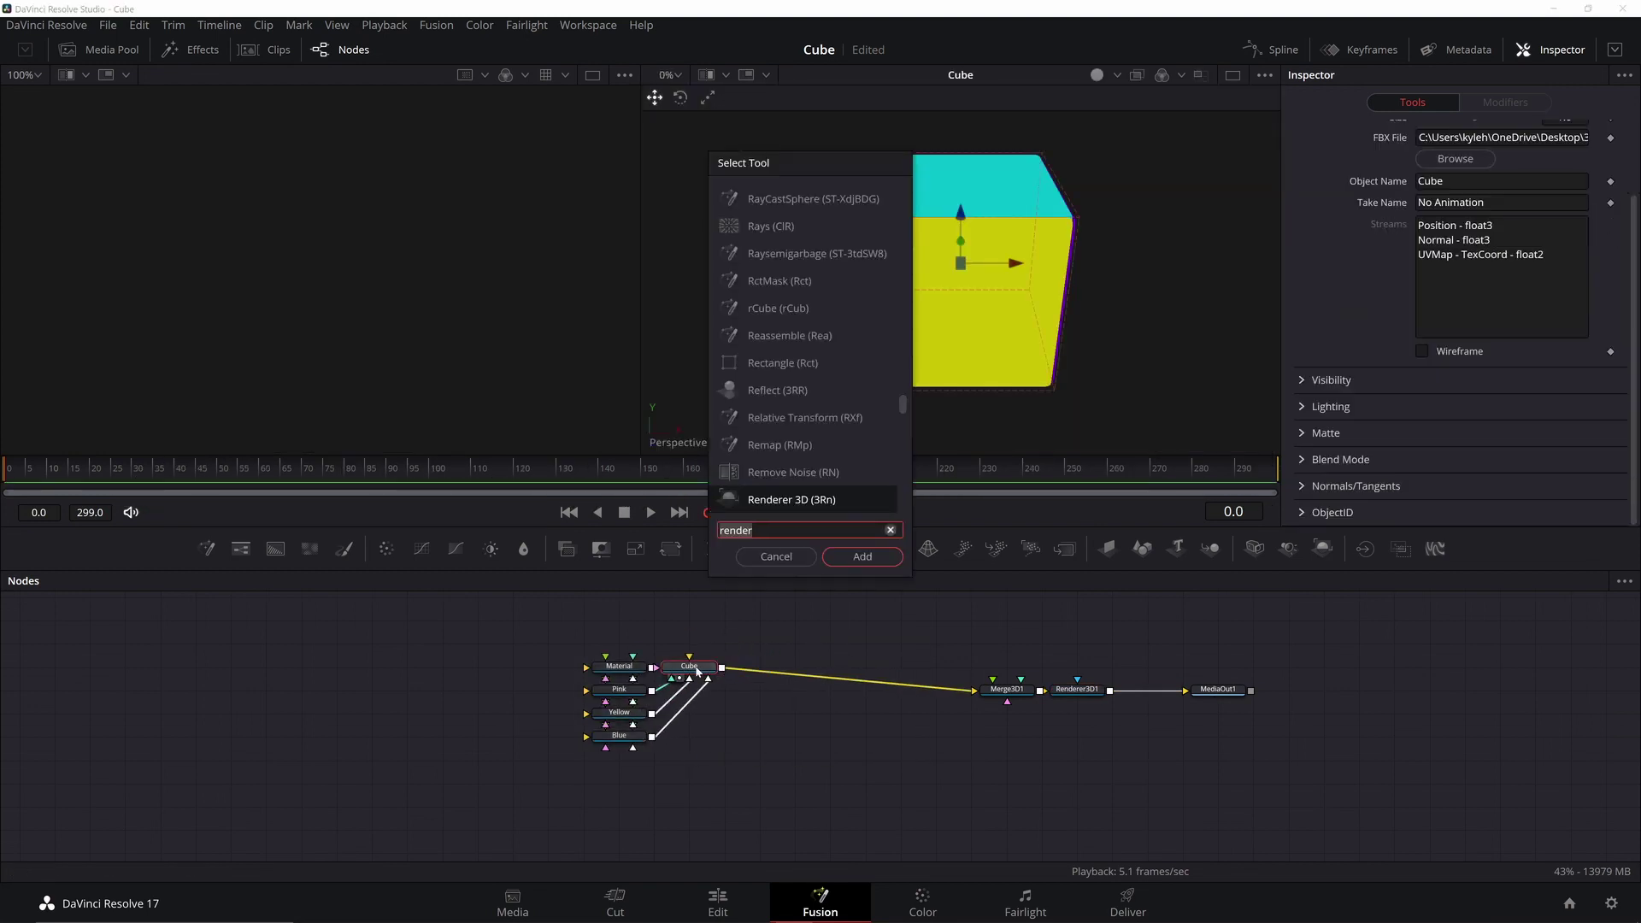
text(tr)
key(Return)
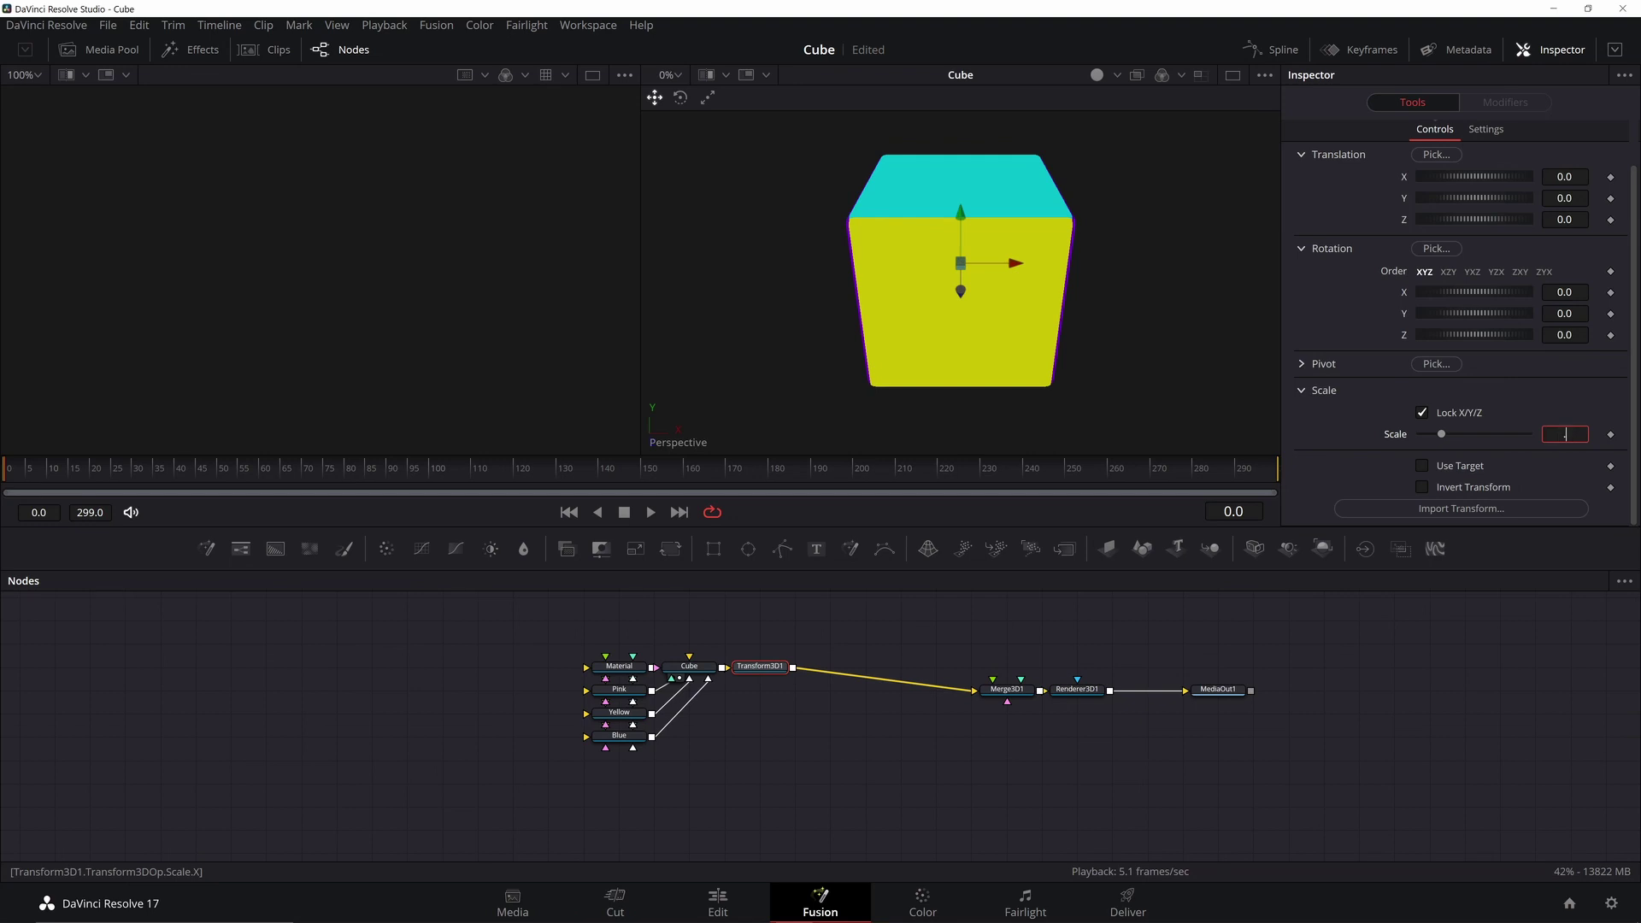
key(Tab)
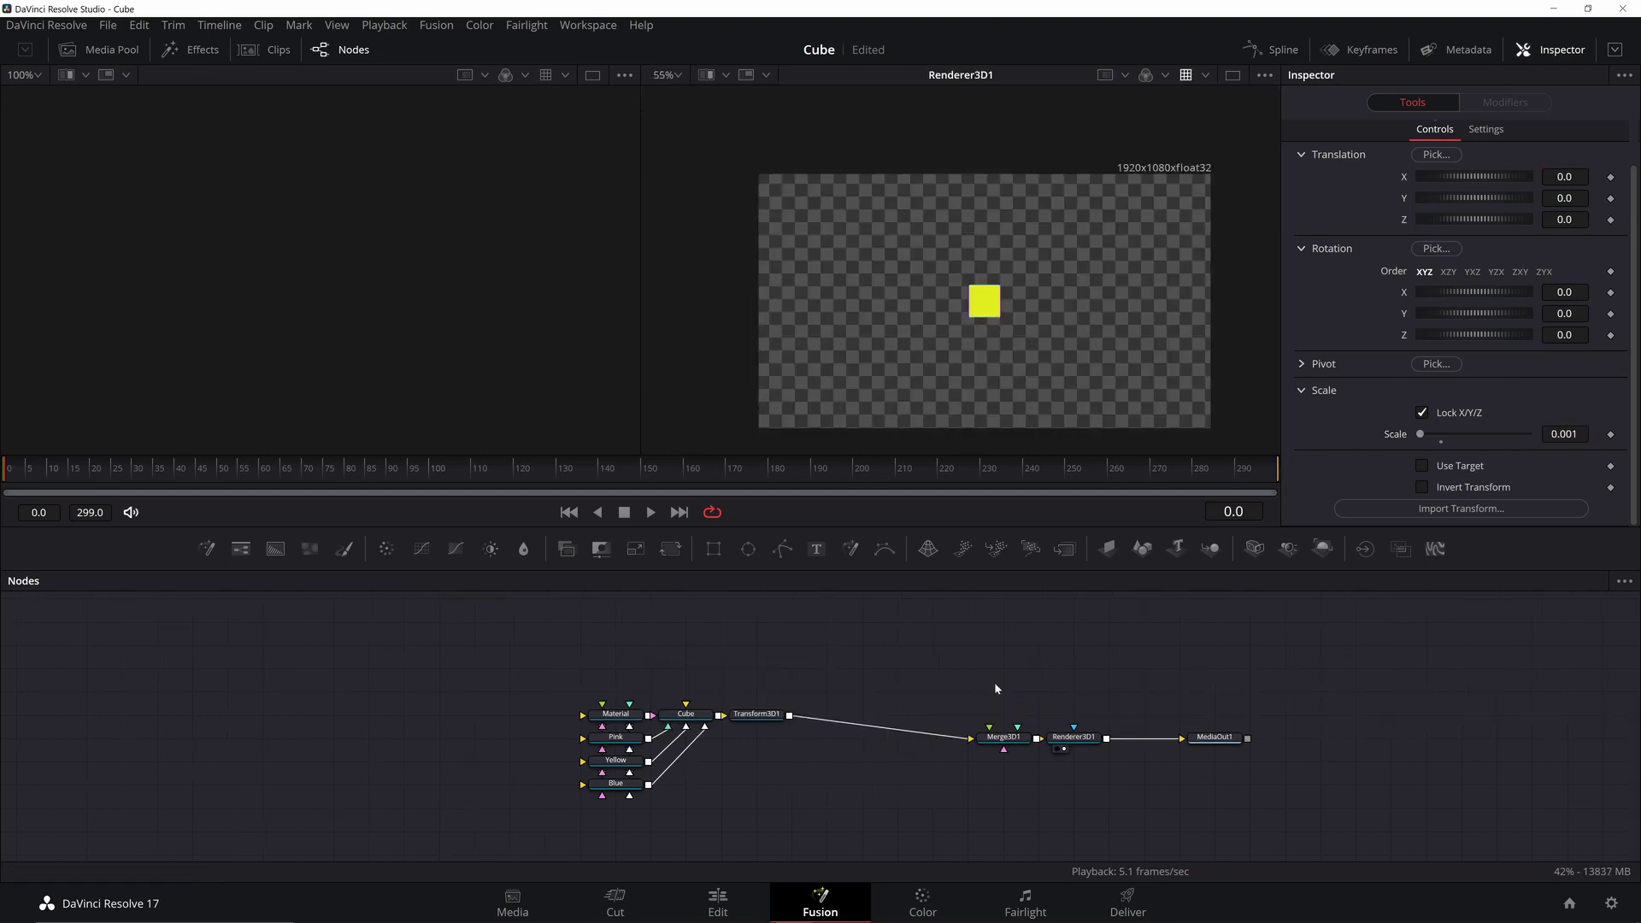
Step: Add a Camera 3D node connected to Merge3D1 and set its Z translation to 15
key(shift+space)
text(camera)
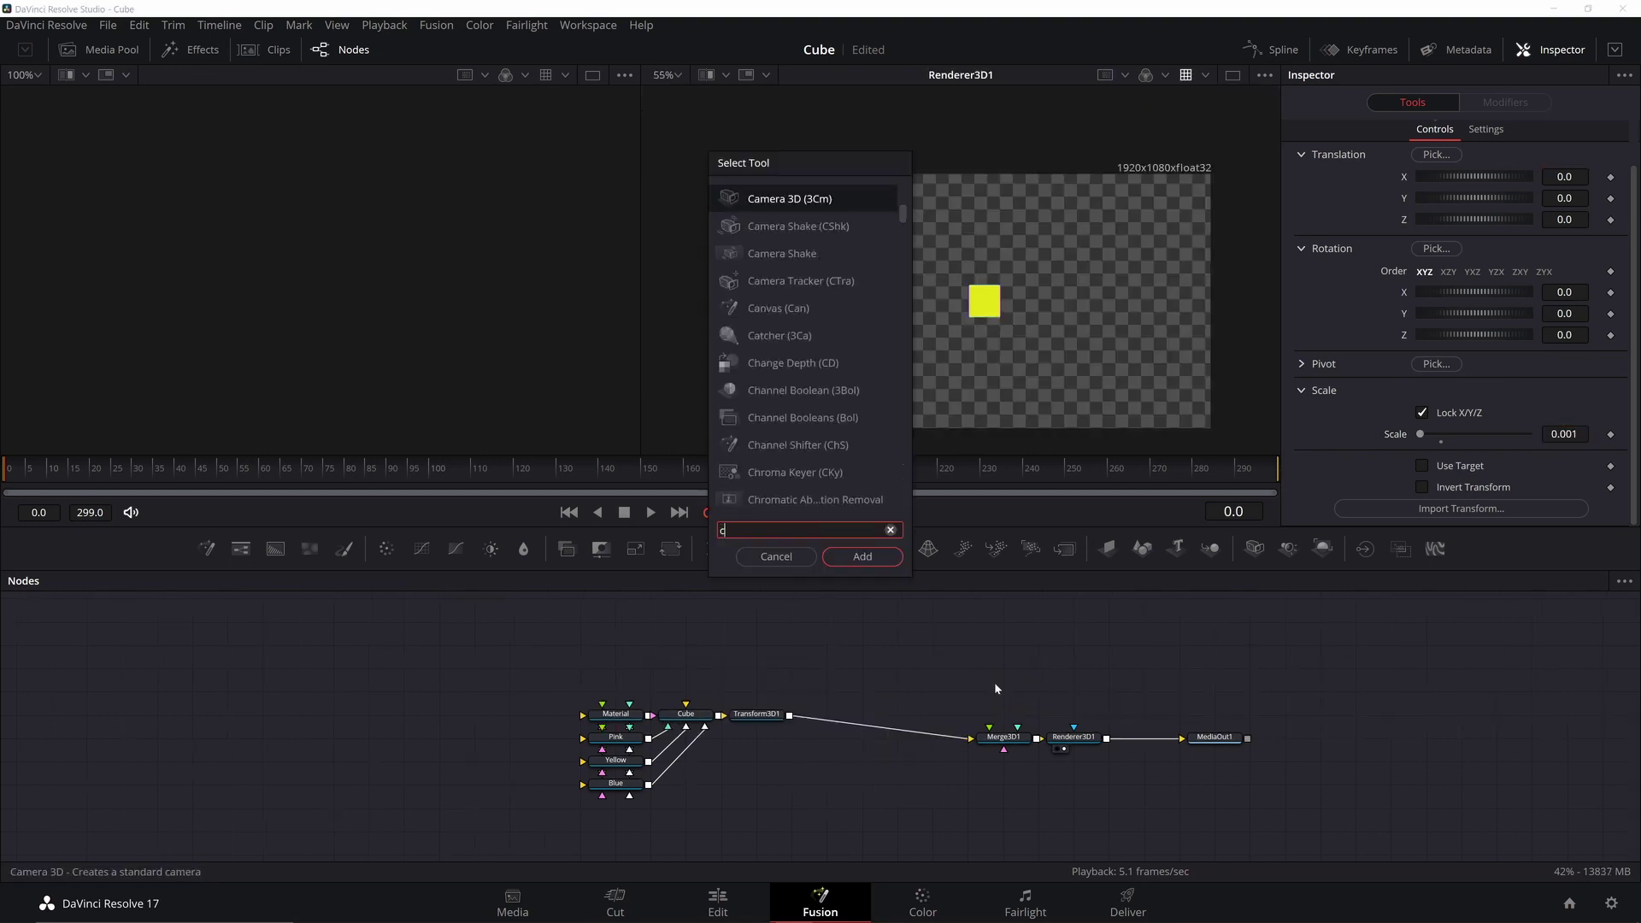
key(Return)
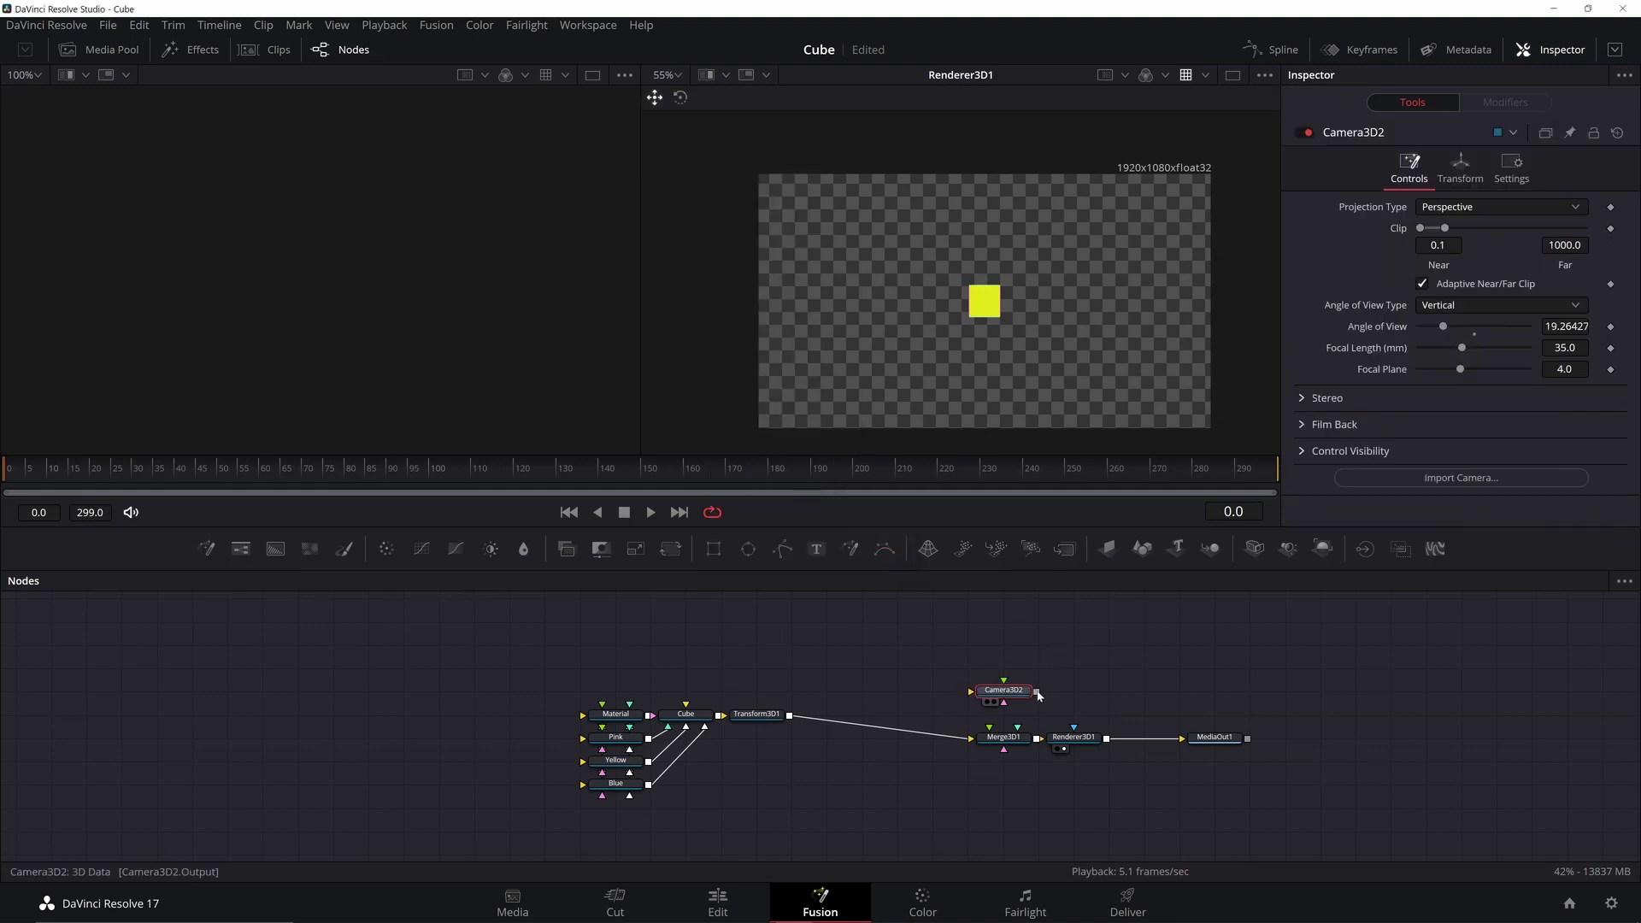
drag(1036, 691, 992, 731)
click(1459, 167)
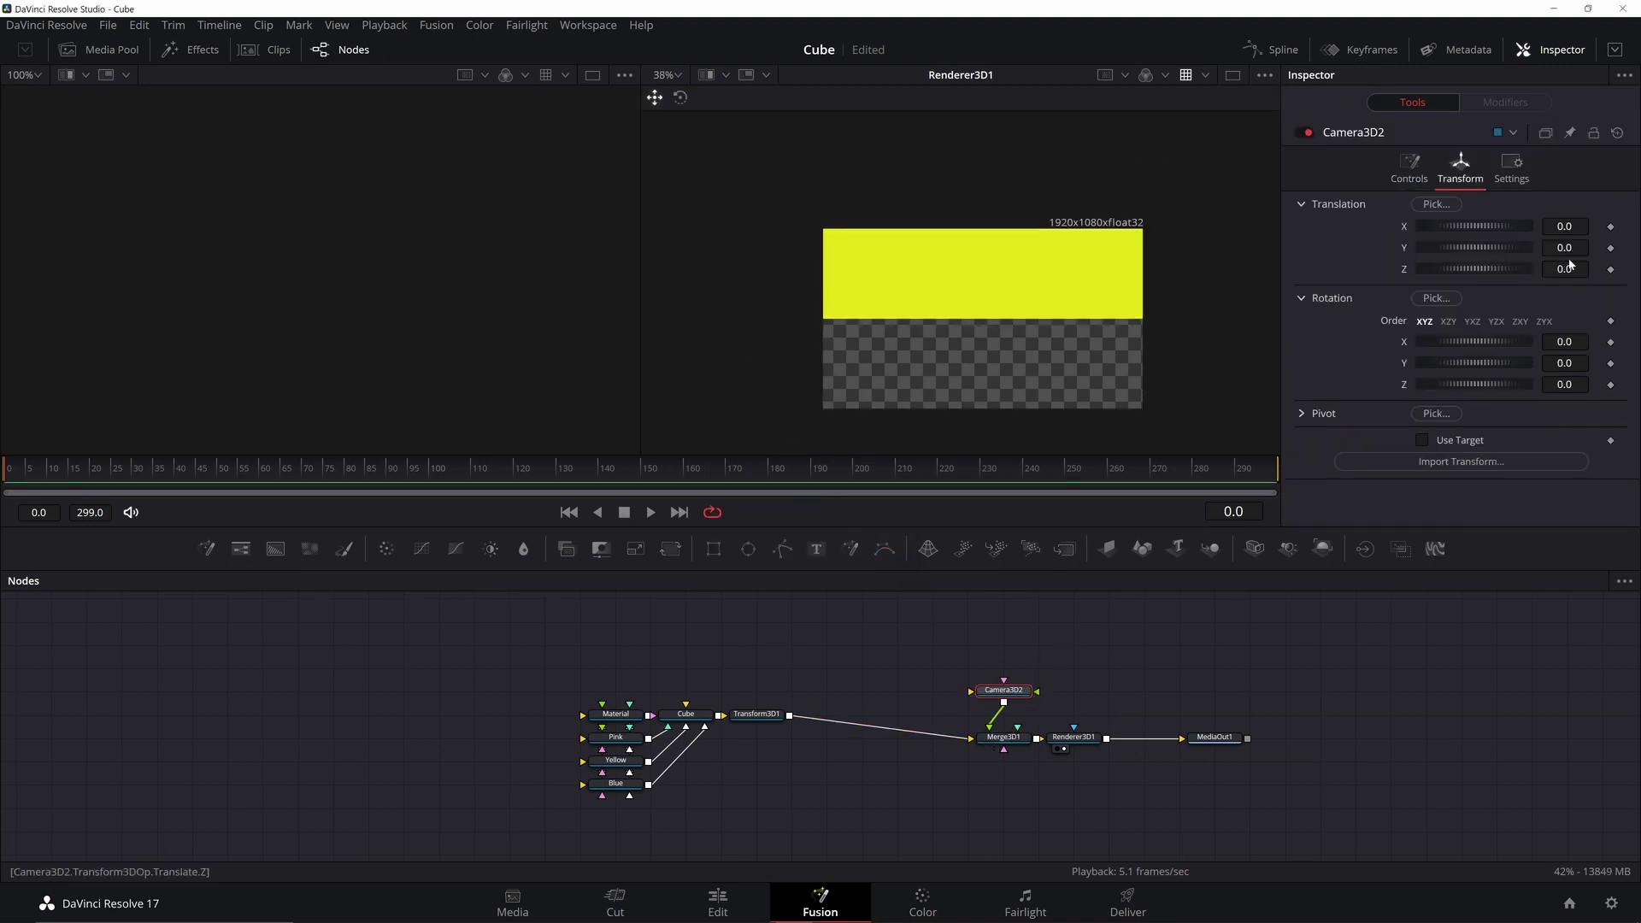
key(Tab)
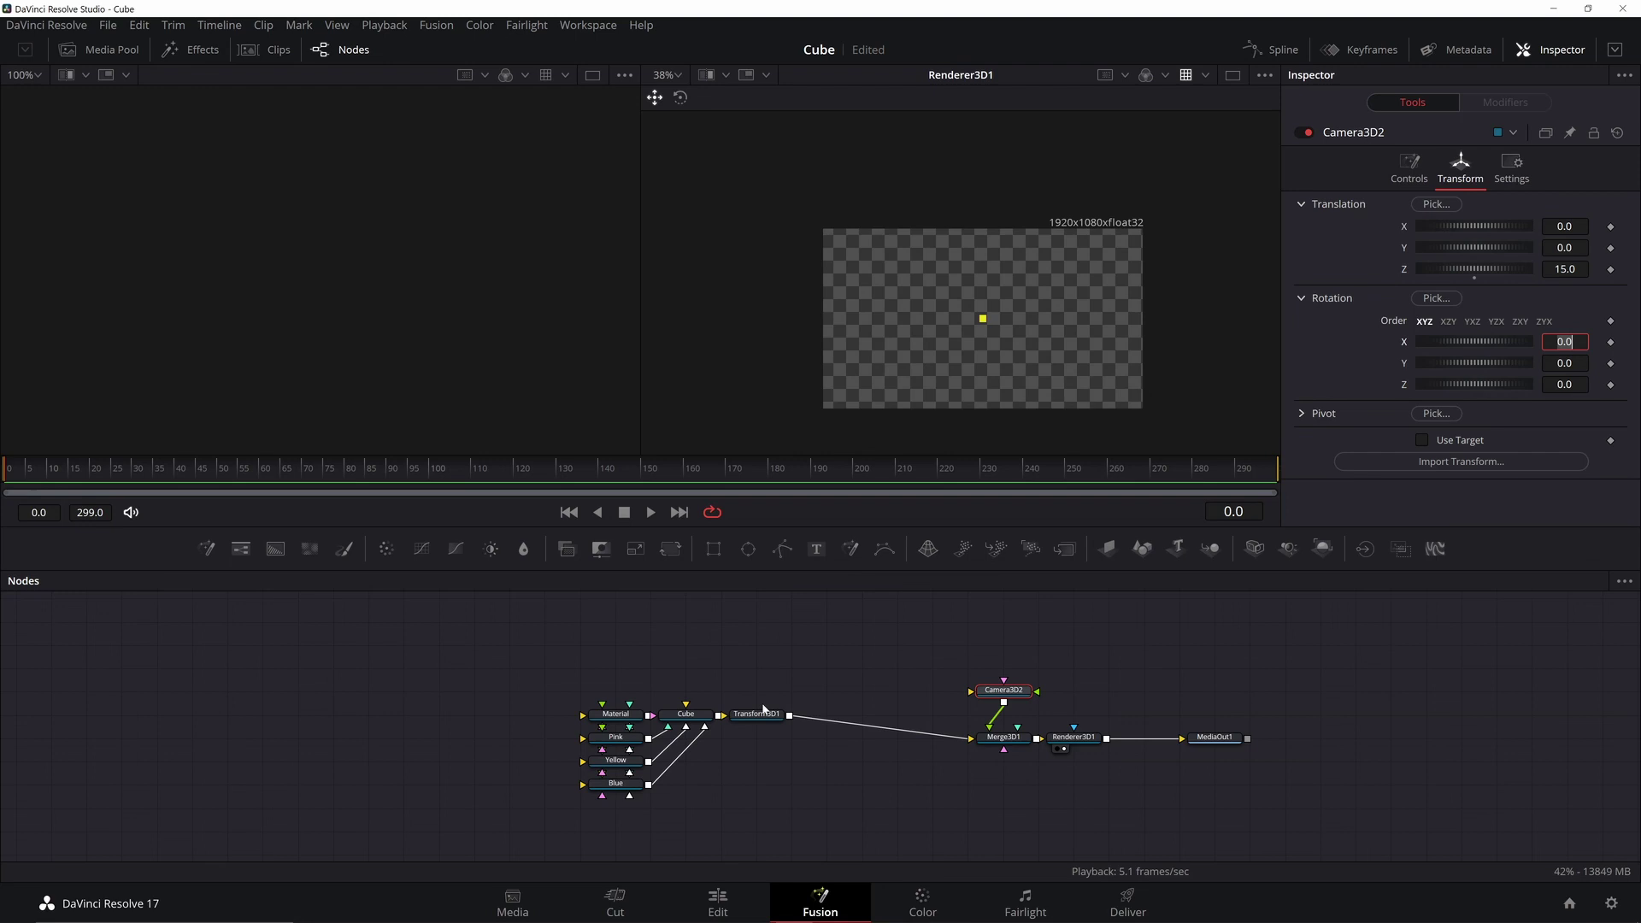
Step: Enlarge the cube through Transform3D1 and add a Text 3D node connected to Merge3D1
click(761, 712)
key(Return)
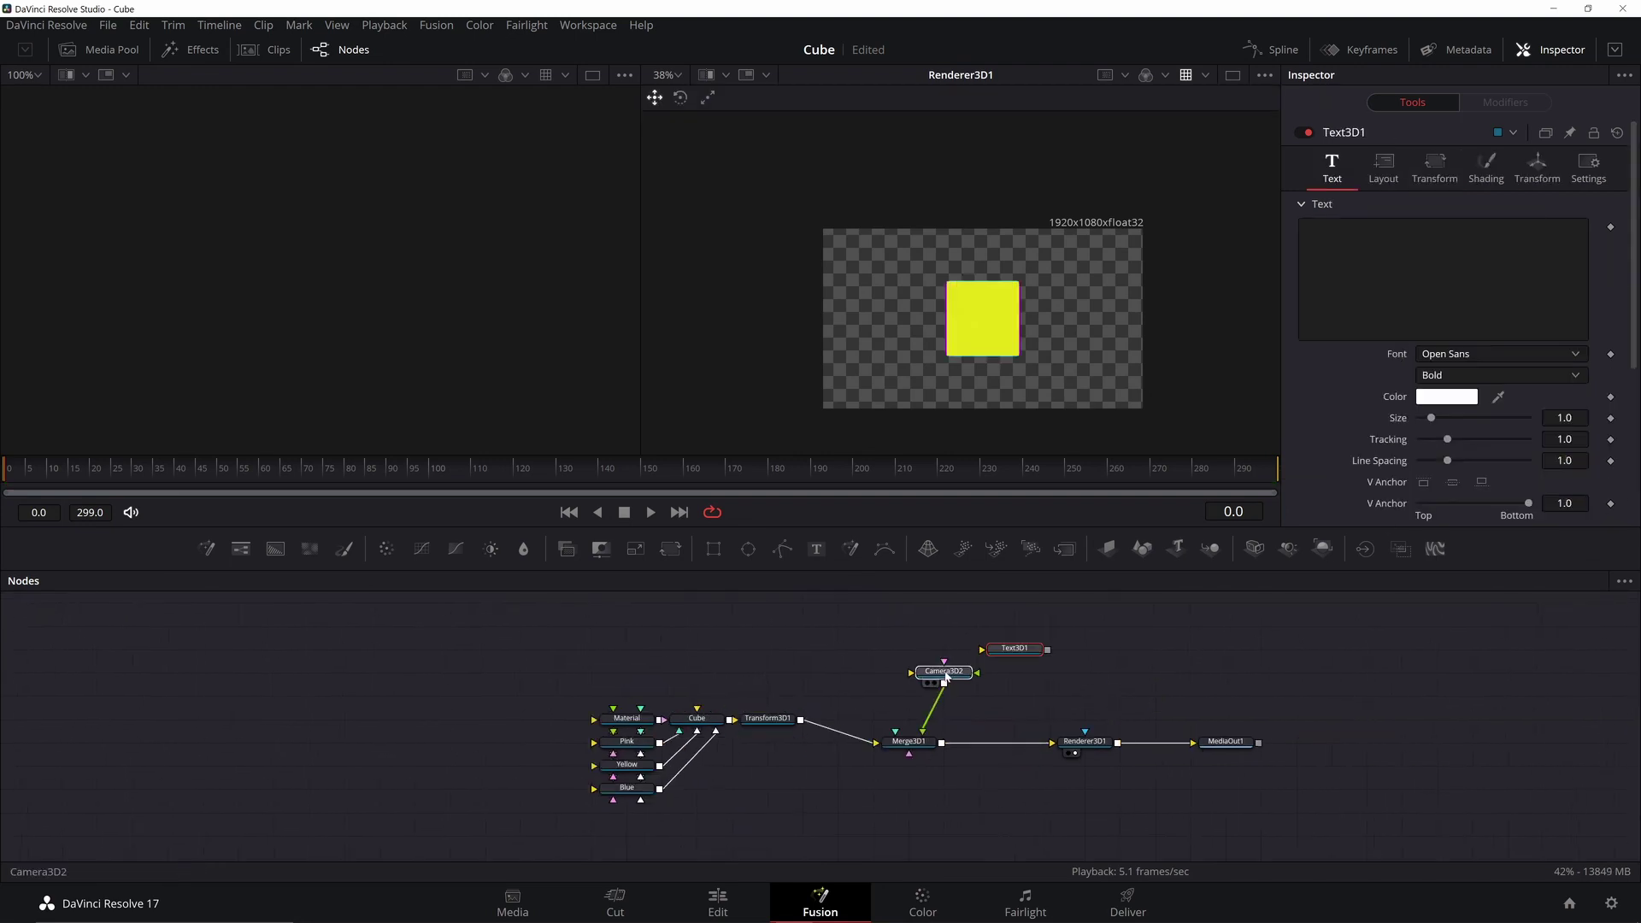
drag(946, 676, 920, 741)
drag(1017, 653, 912, 655)
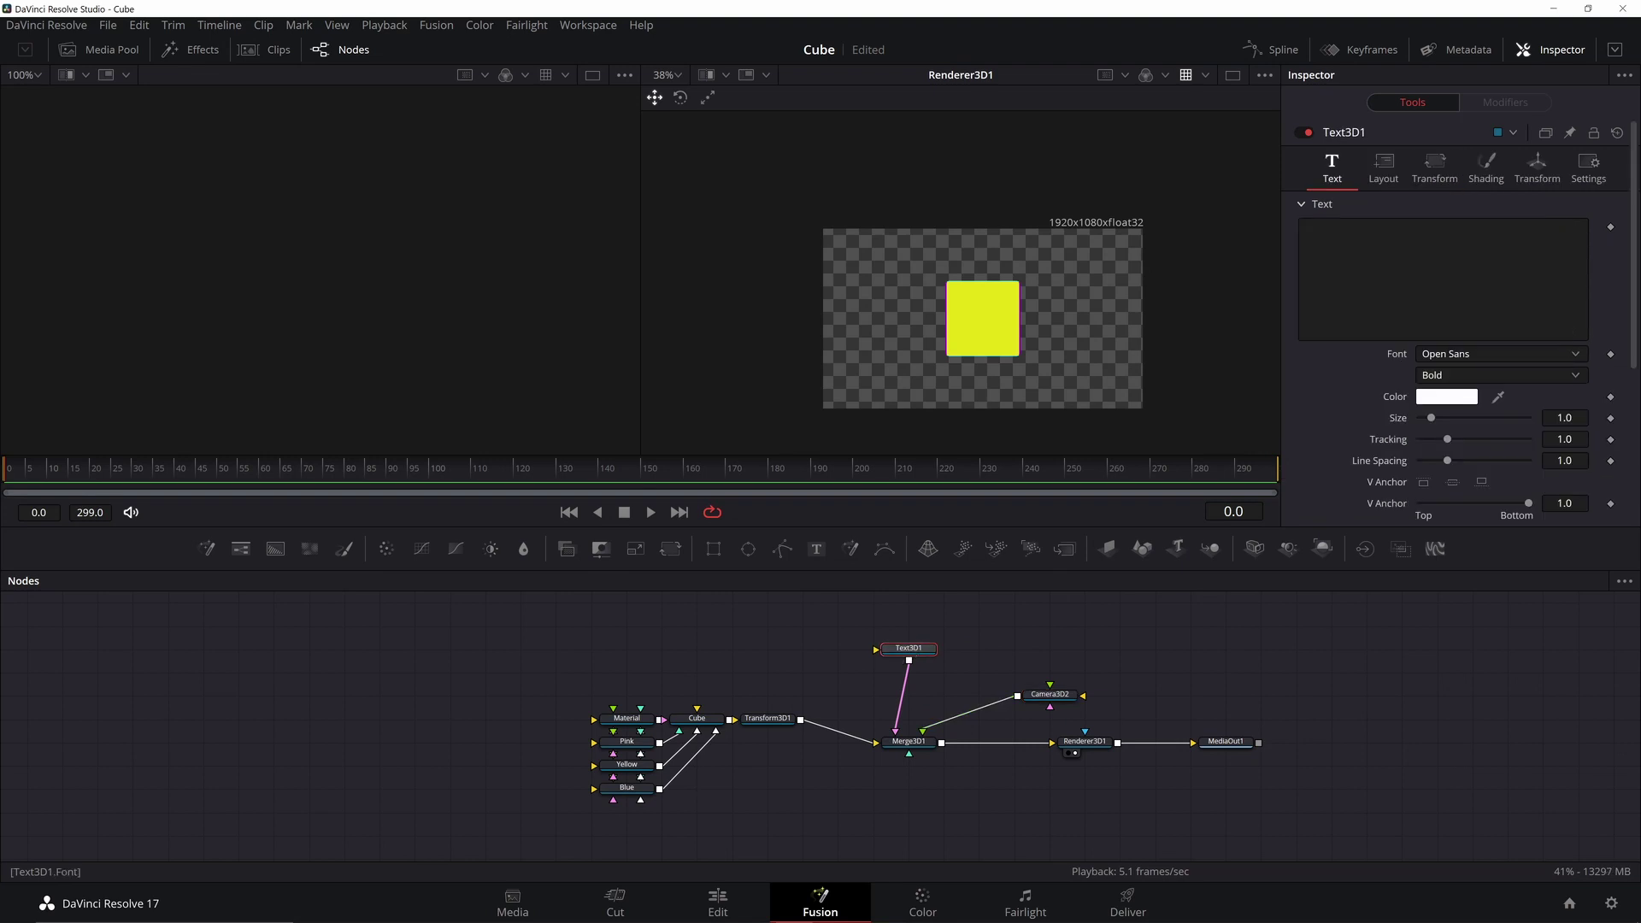
Step: Enter TEXT as the content of Text3D1 and set its Z translation to 1.0
click(1402, 282)
text(Text)
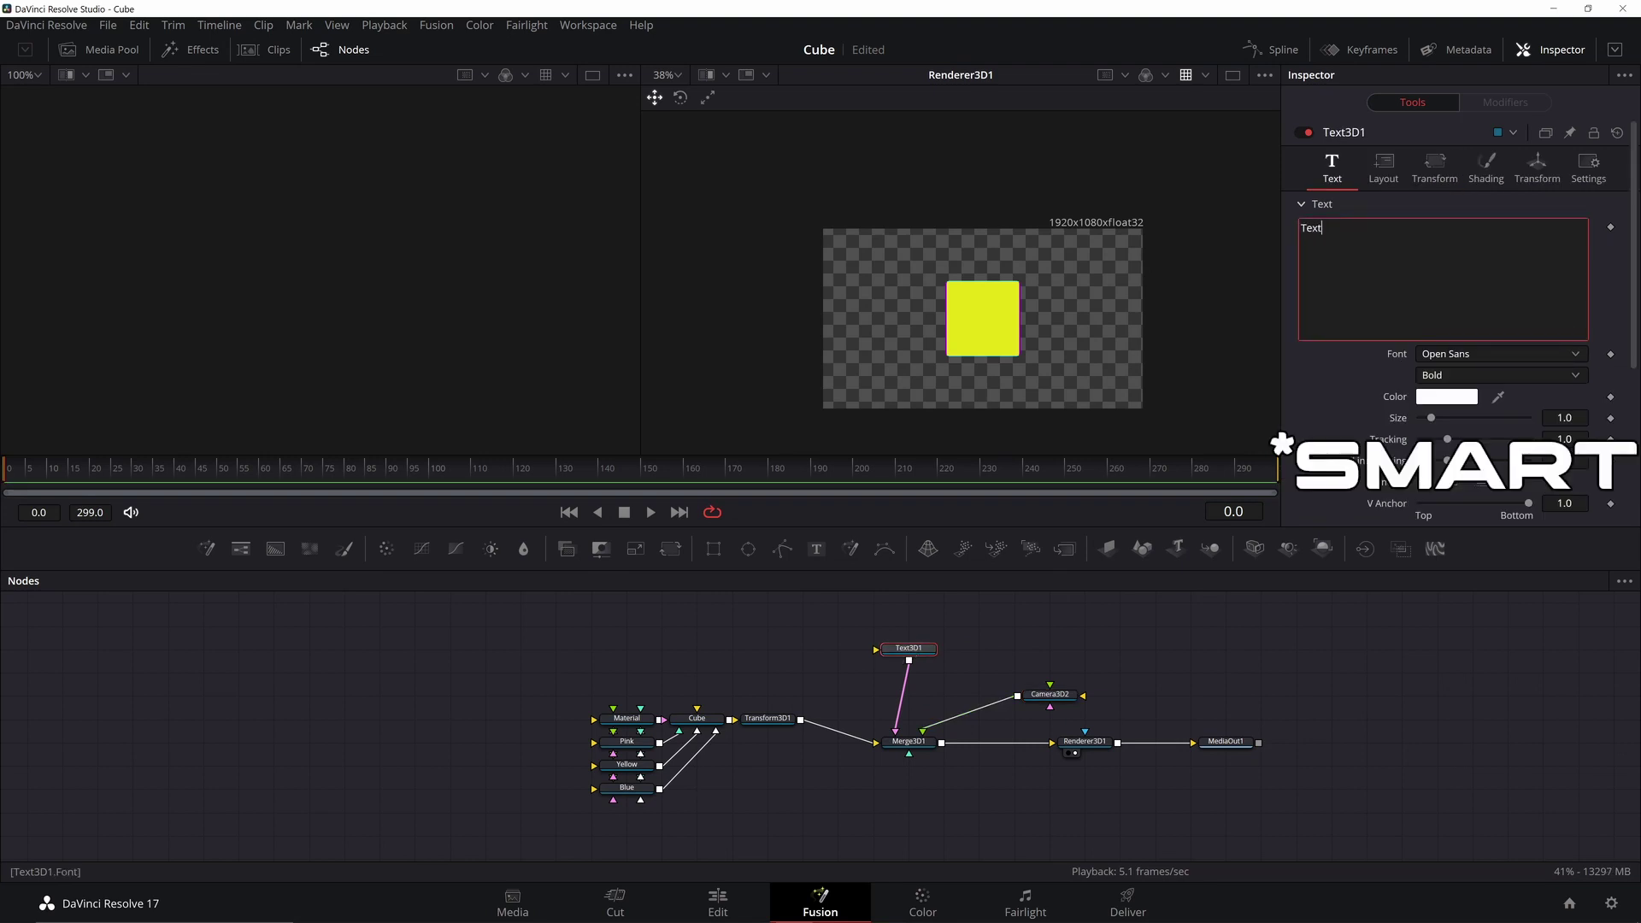
drag(1324, 229, 1283, 228)
text(TEXT)
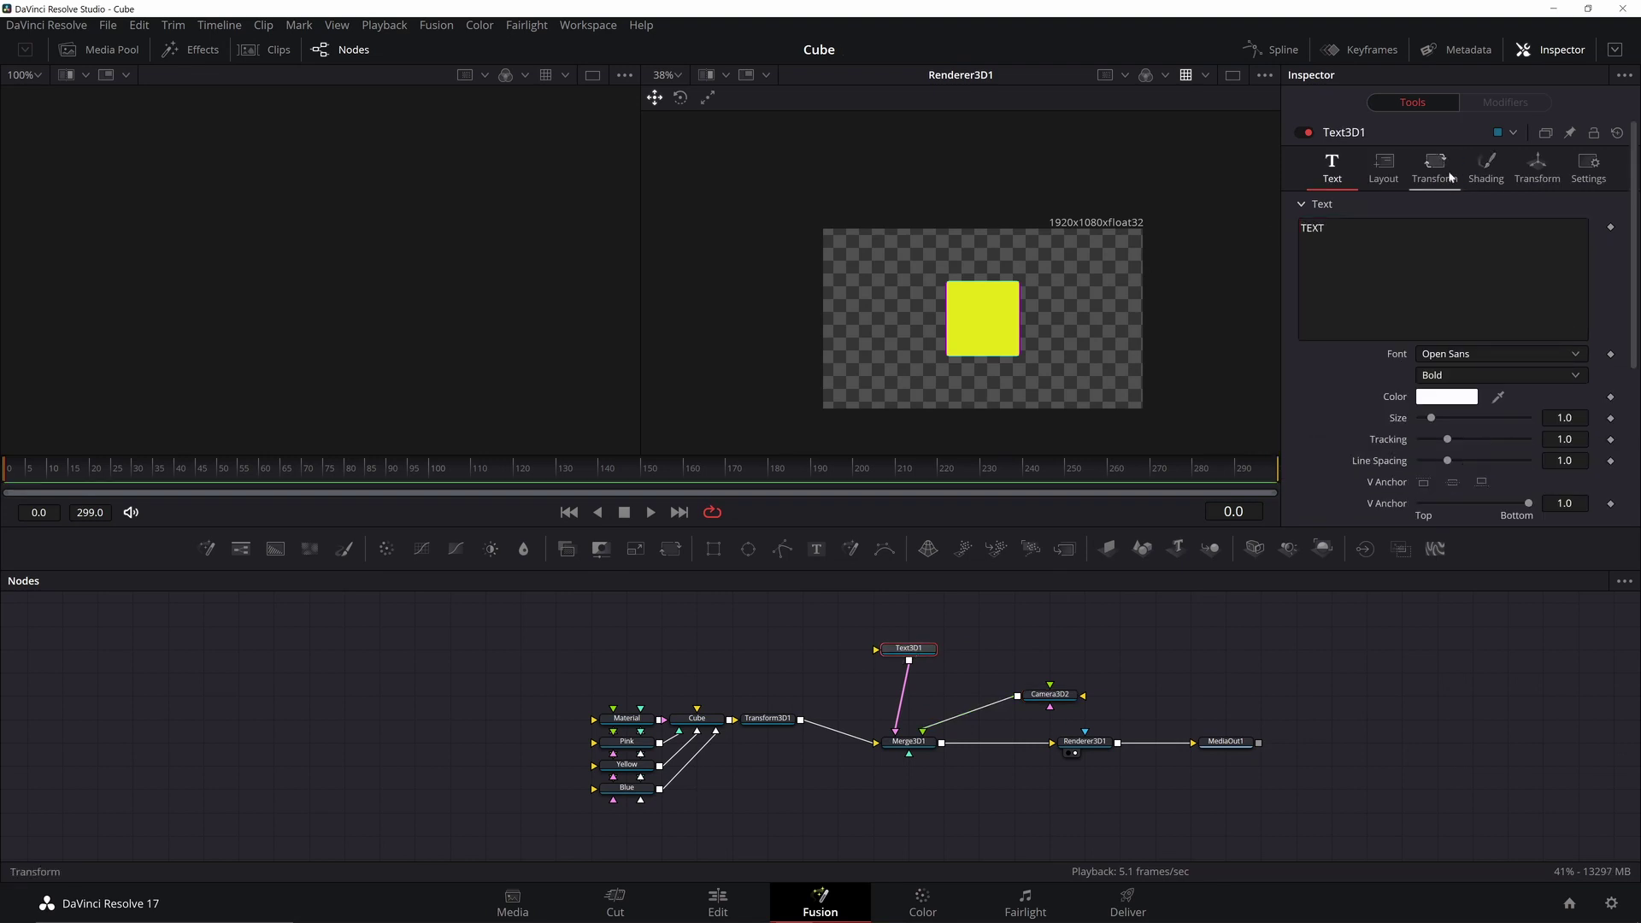
click(1535, 169)
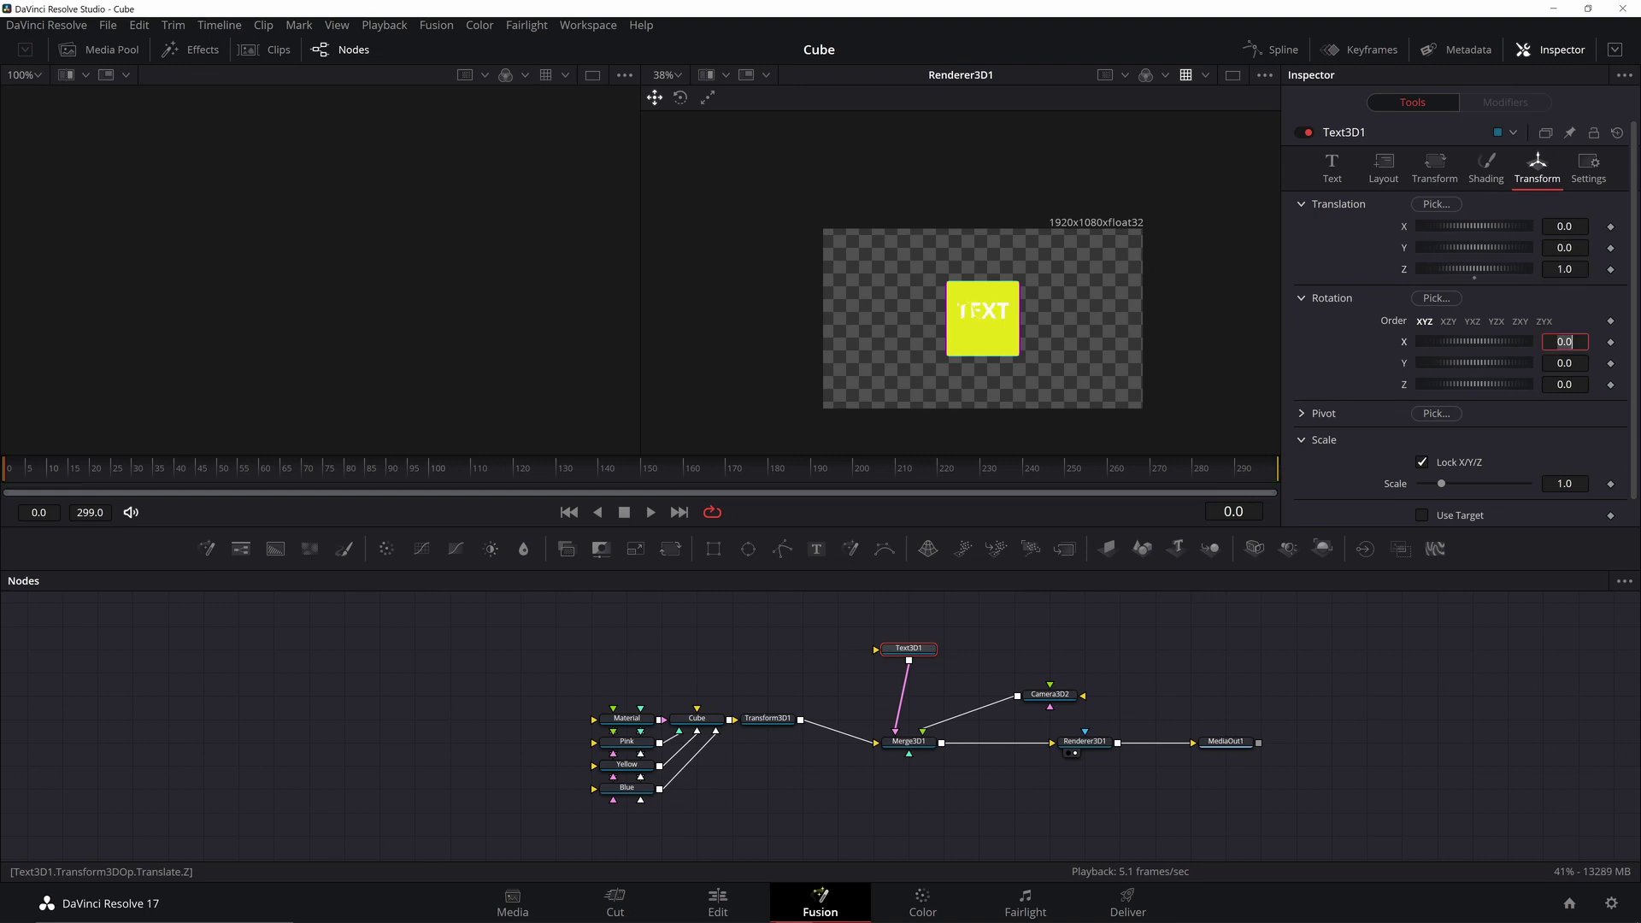
Step: Set the text's extrusion depth to 0.05 and center its vertical anchor
click(1332, 167)
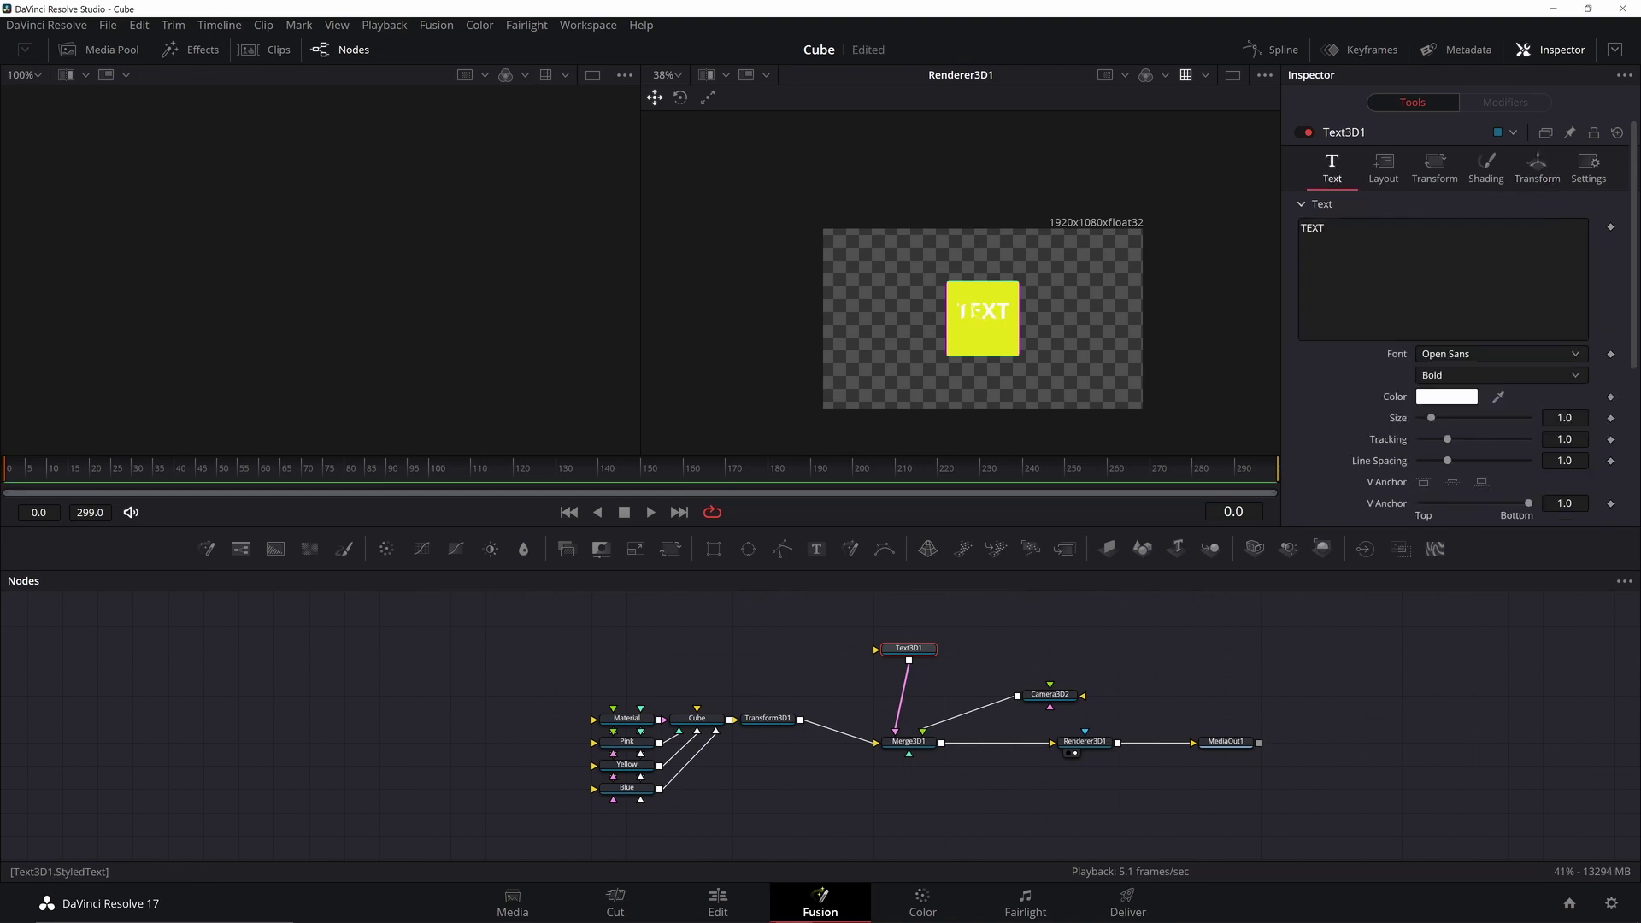
scroll(1378, 381, down, 3)
click(1301, 487)
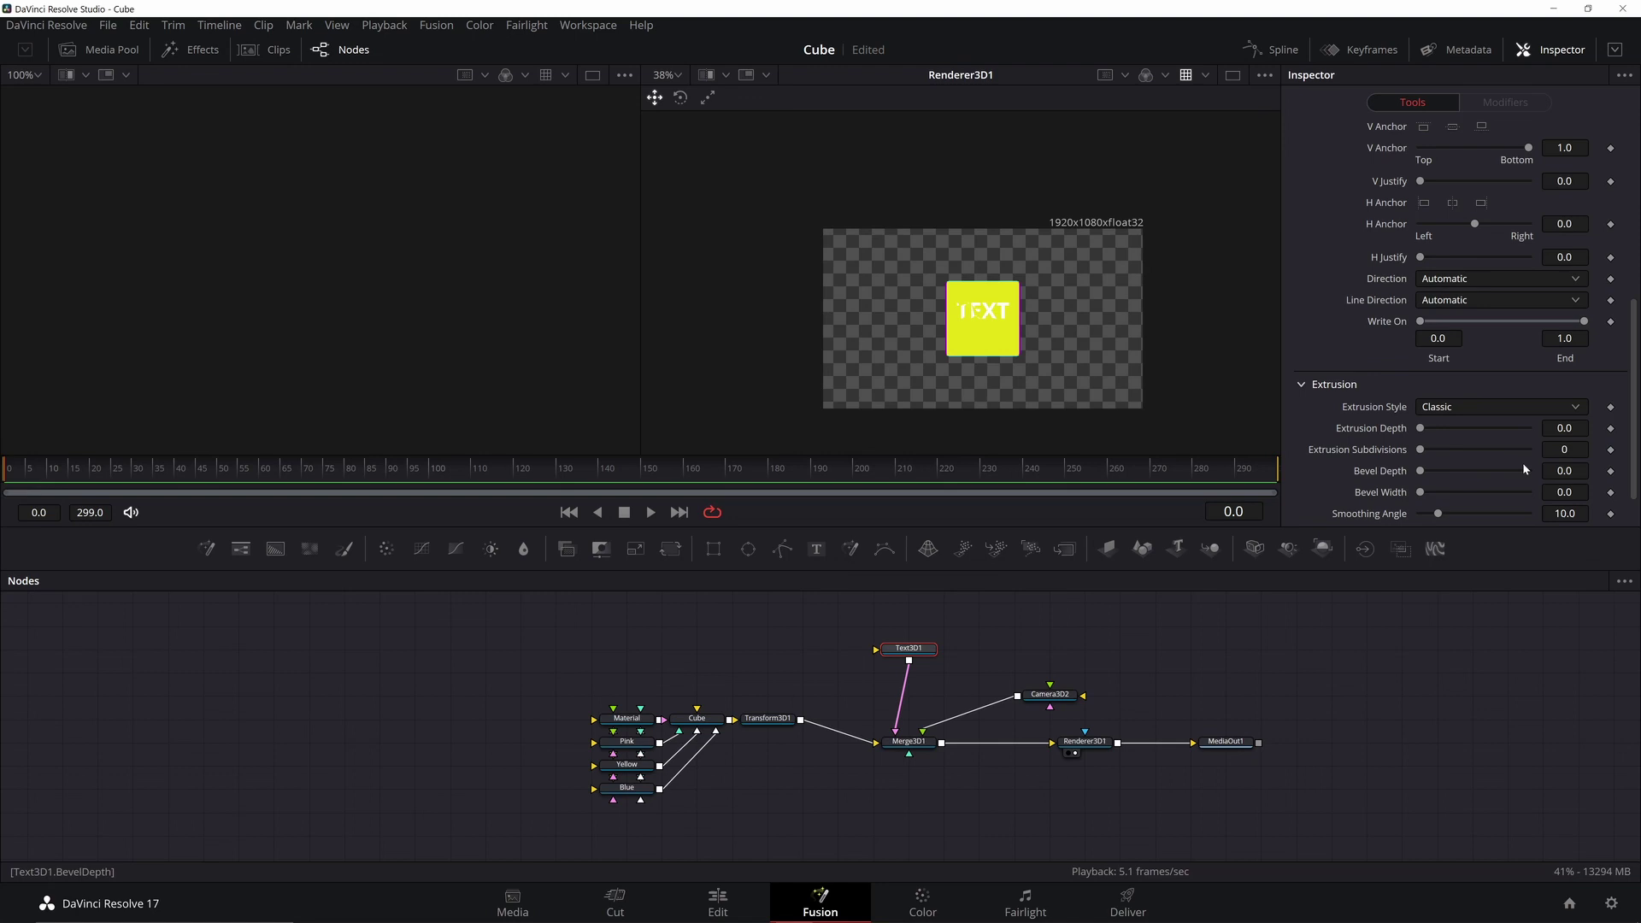
click(1564, 428)
key(Tab)
scroll(1436, 227, up, 1)
click(1450, 178)
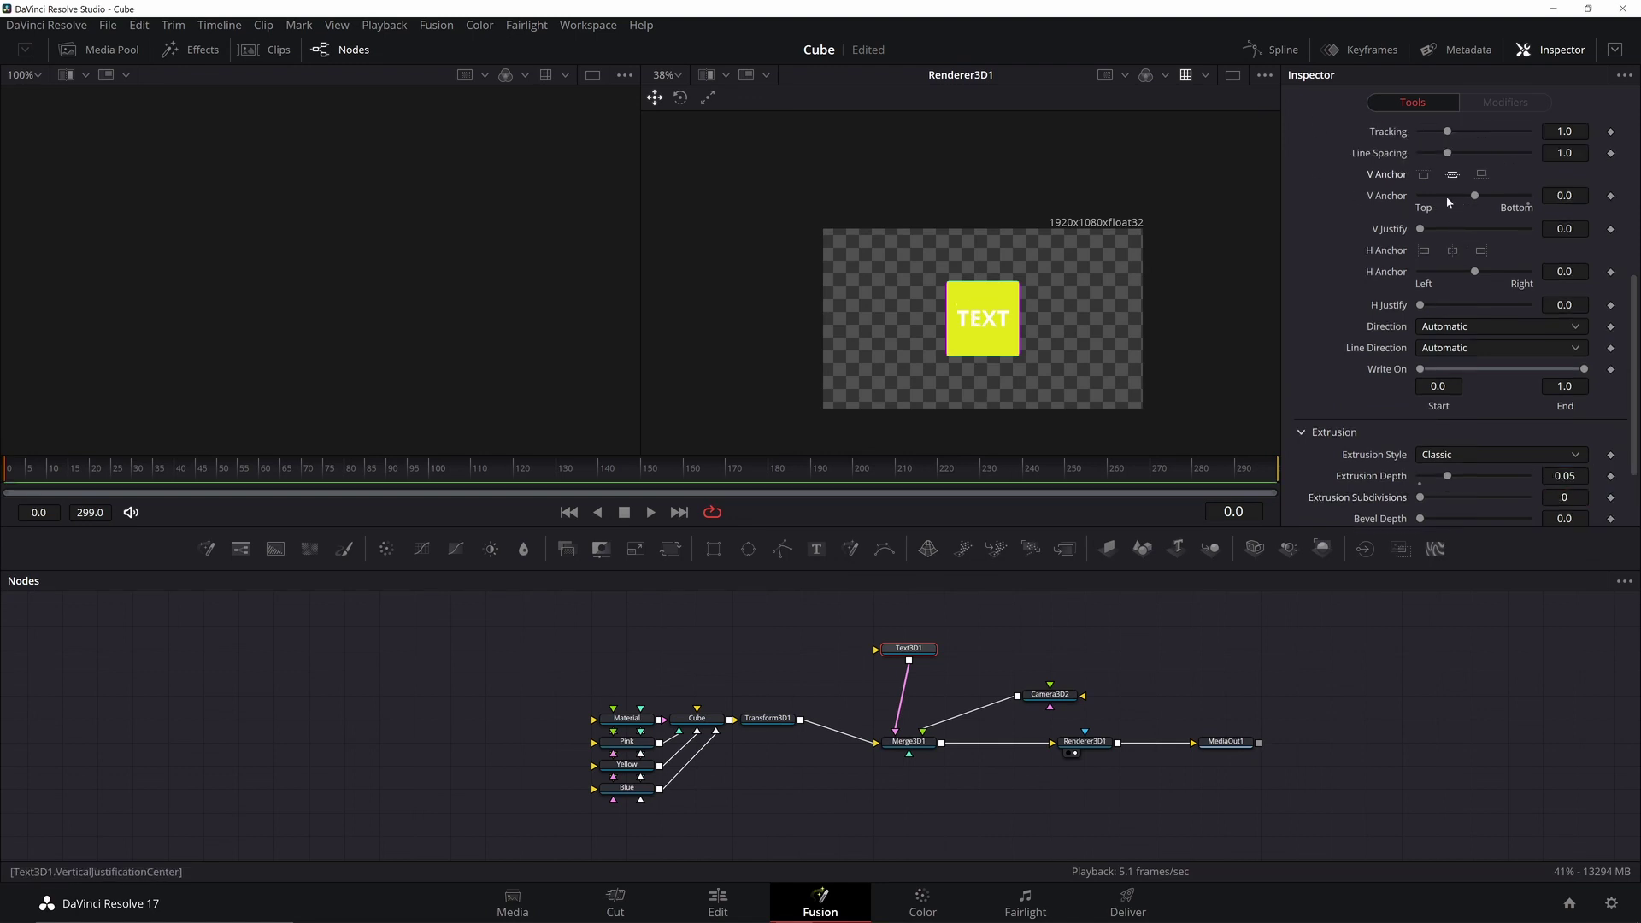
Step: With Merge3D1 shown in the viewer, turn off Use One Material for Text3D1 and set its bevel material color to black
click(1038, 307)
scroll(1038, 308, up, 3)
scroll(1038, 307, down, 3)
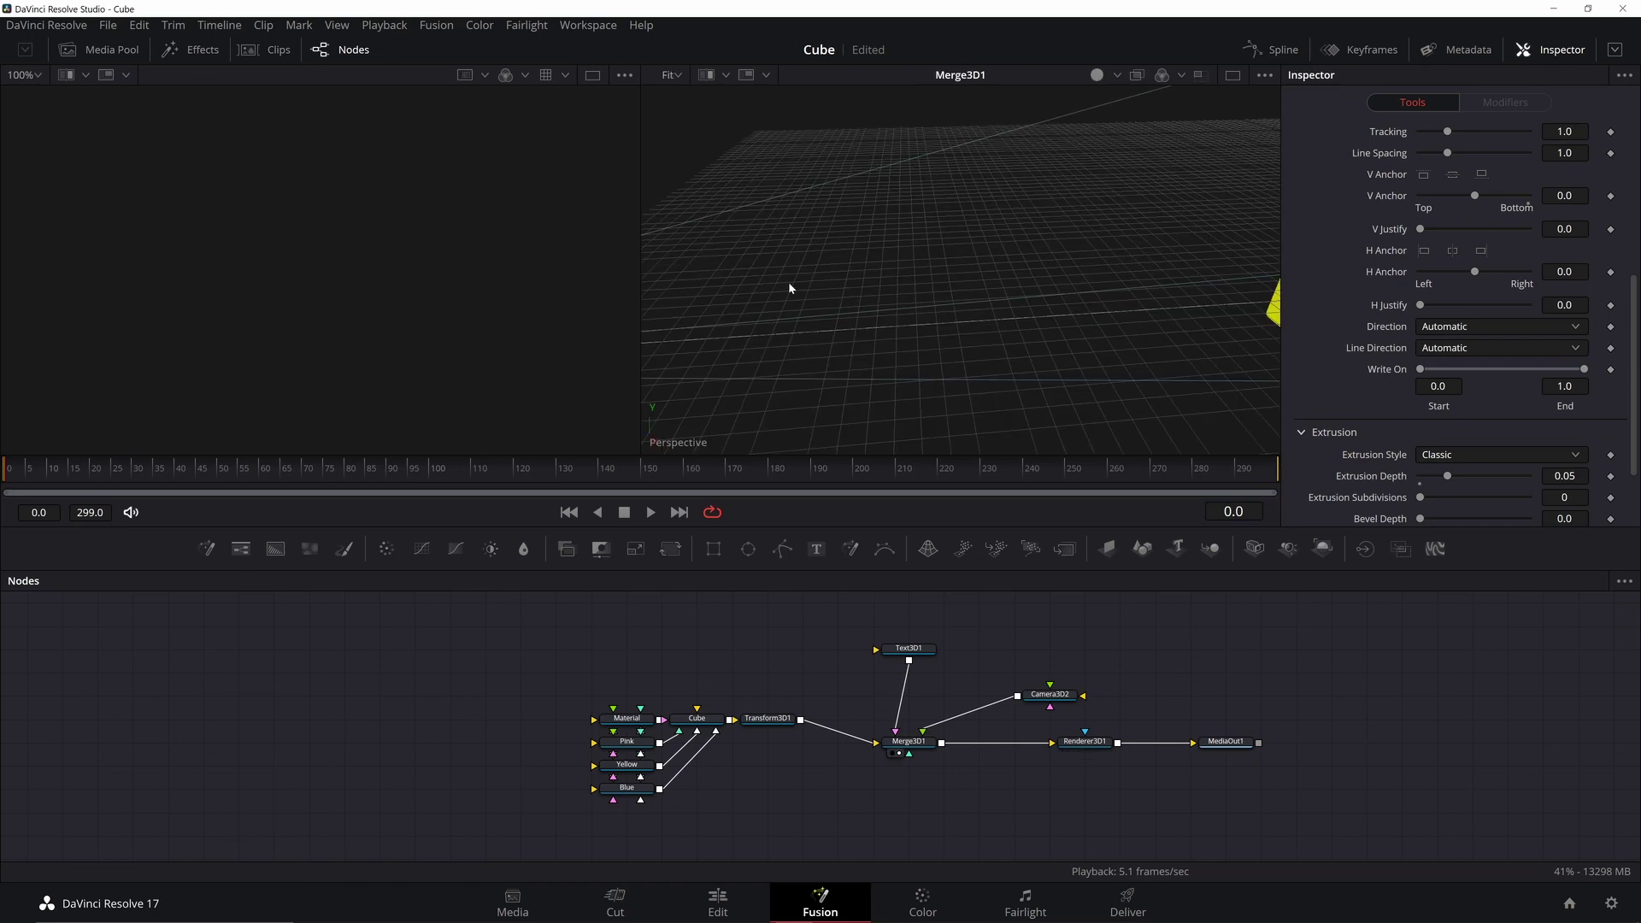
drag(789, 288, 620, 333)
scroll(1029, 345, up, 3)
drag(1033, 366, 1072, 377)
click(899, 649)
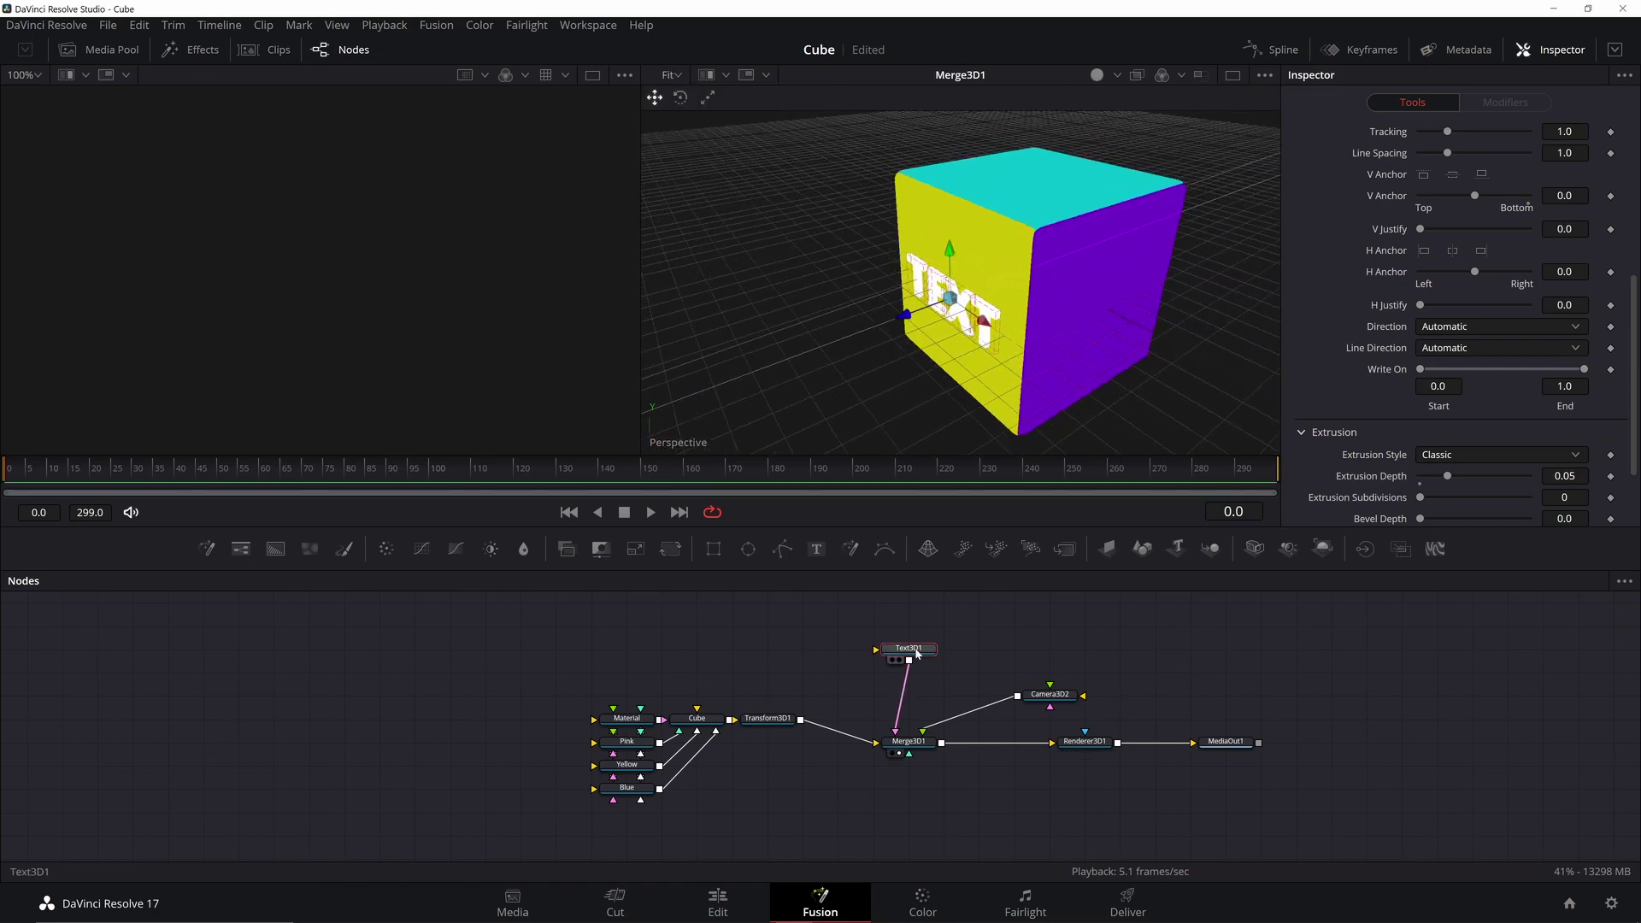
click(1488, 169)
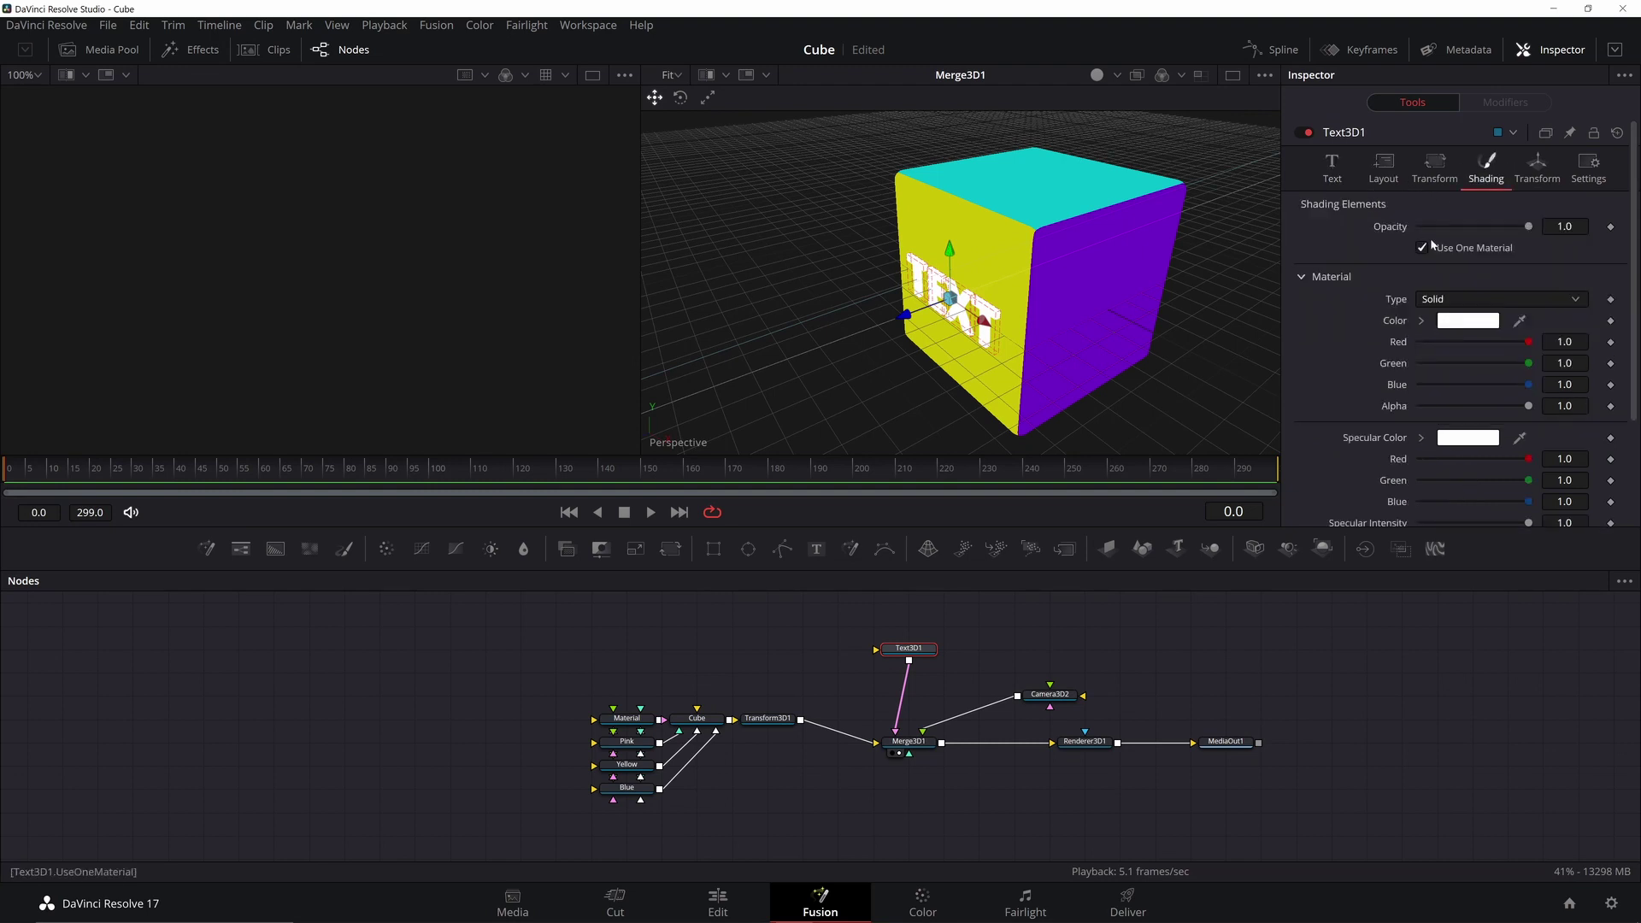
scroll(1378, 331, down, 5)
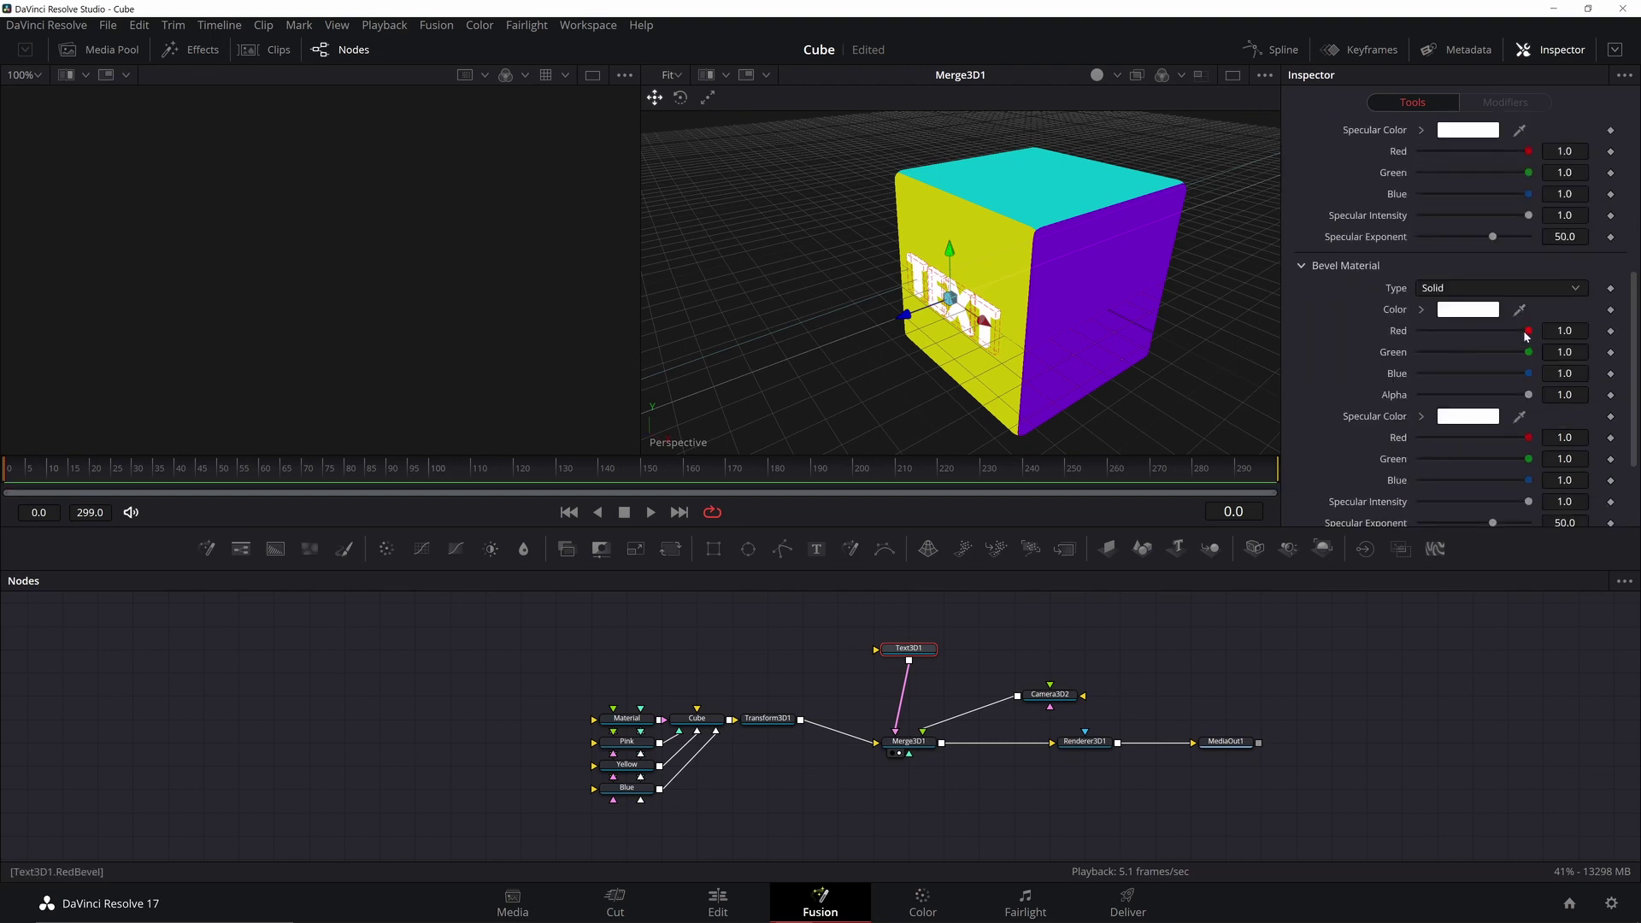
drag(1527, 336, 1404, 358)
drag(1529, 374, 1406, 384)
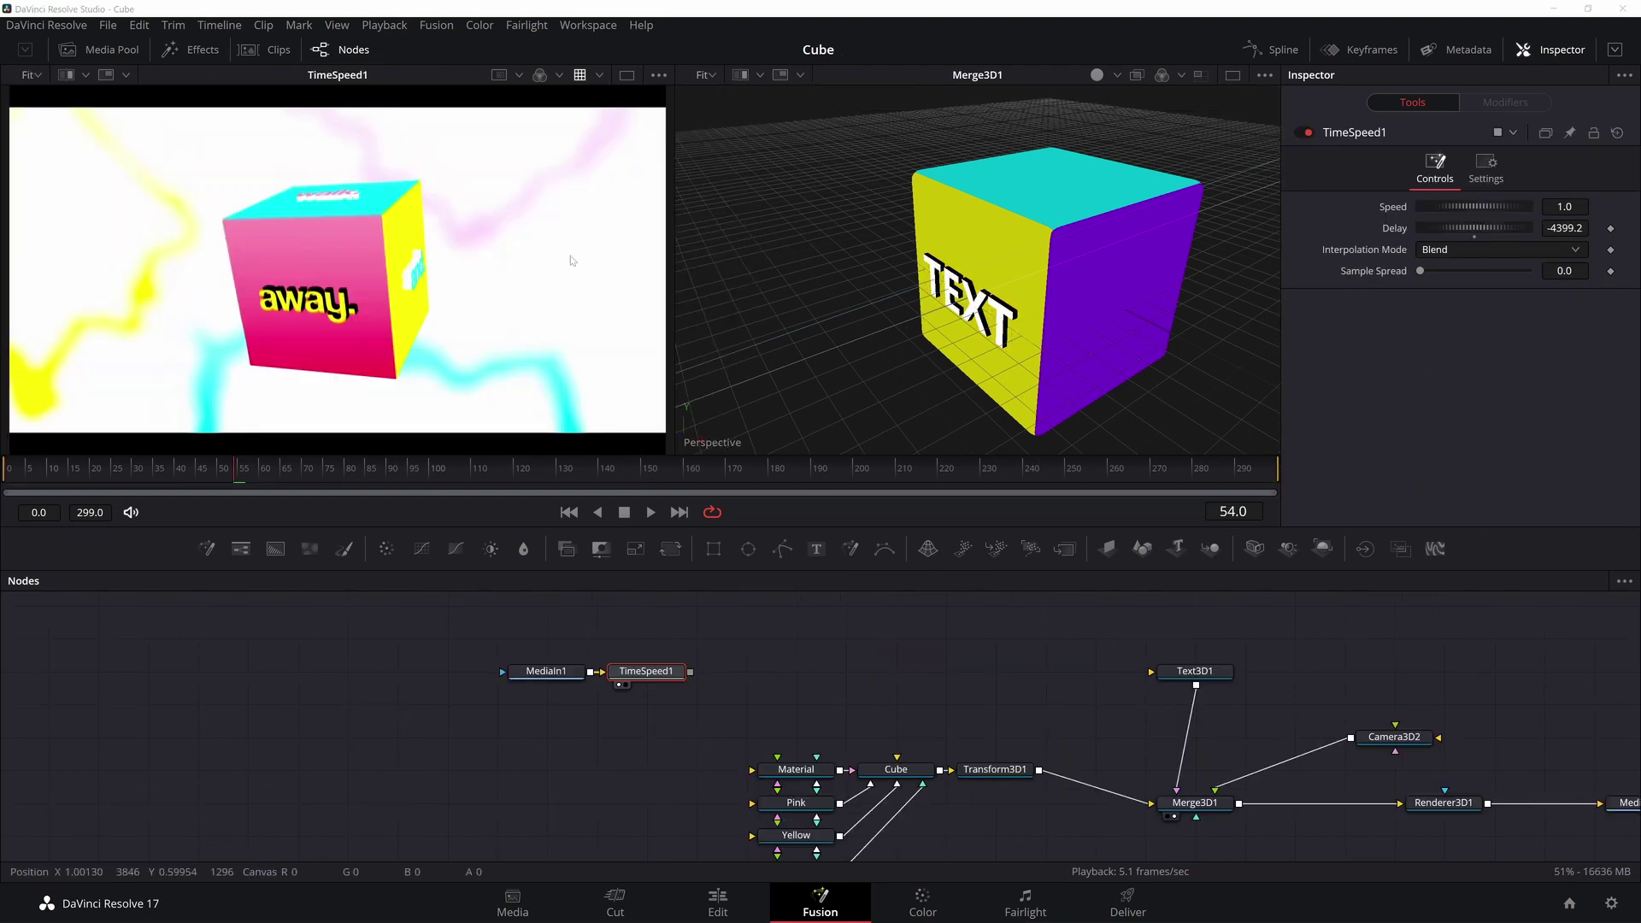
Step: Sample colors from the reference image: pink for the Yellow material, yellow for Pink, cyan for Blue, and the lettering's yellow for Text3D1
drag(955, 752, 863, 674)
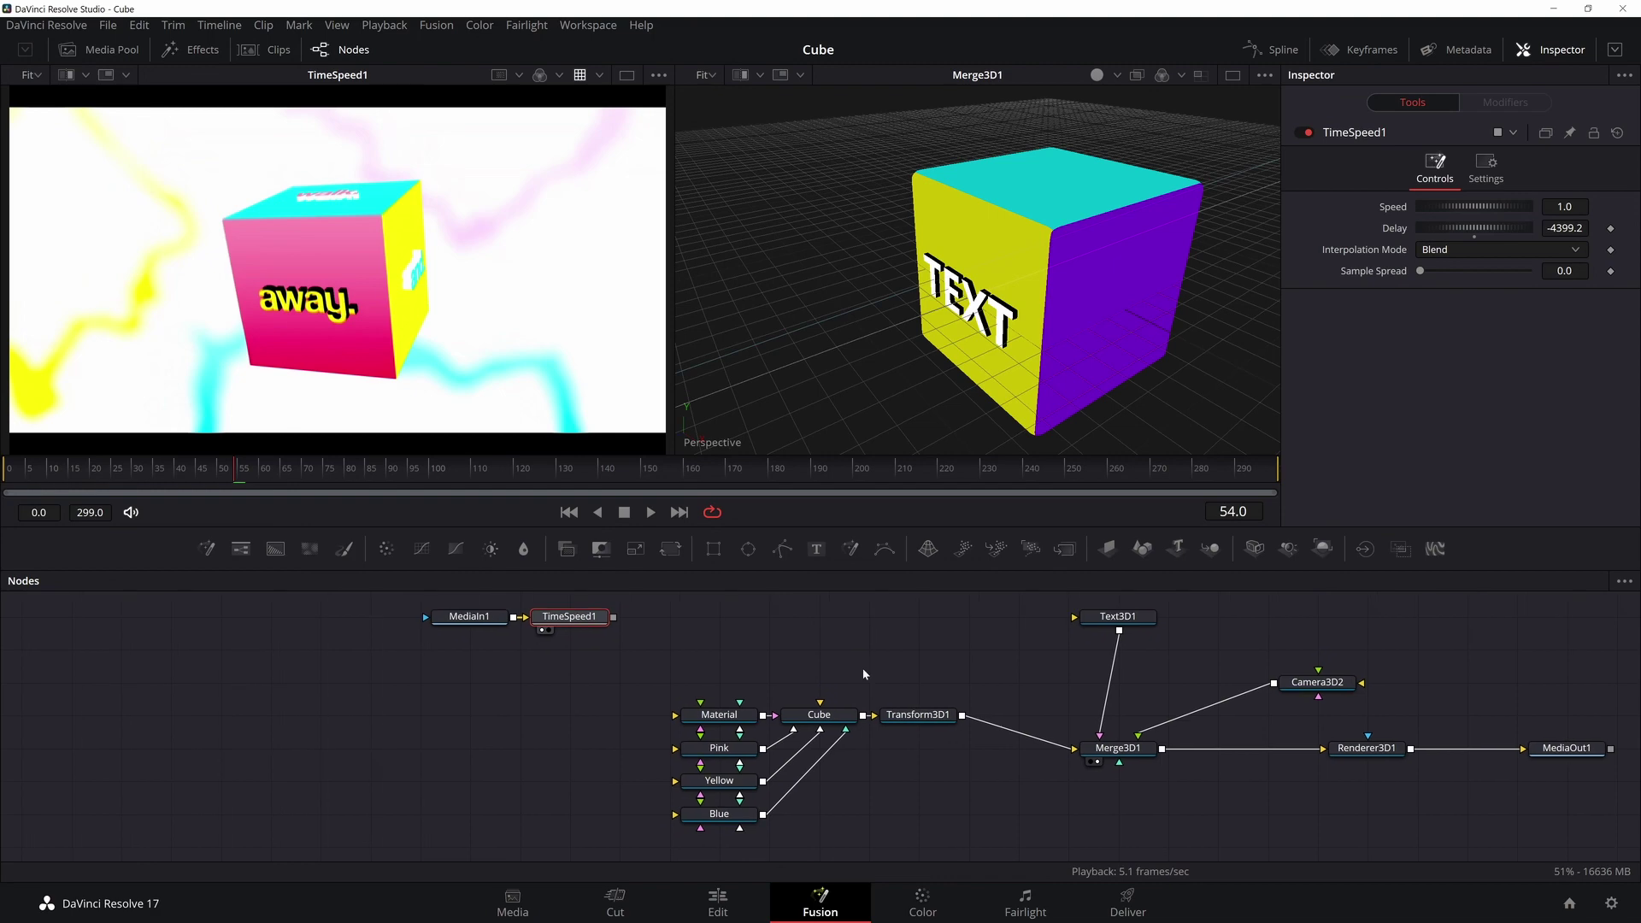
click(720, 750)
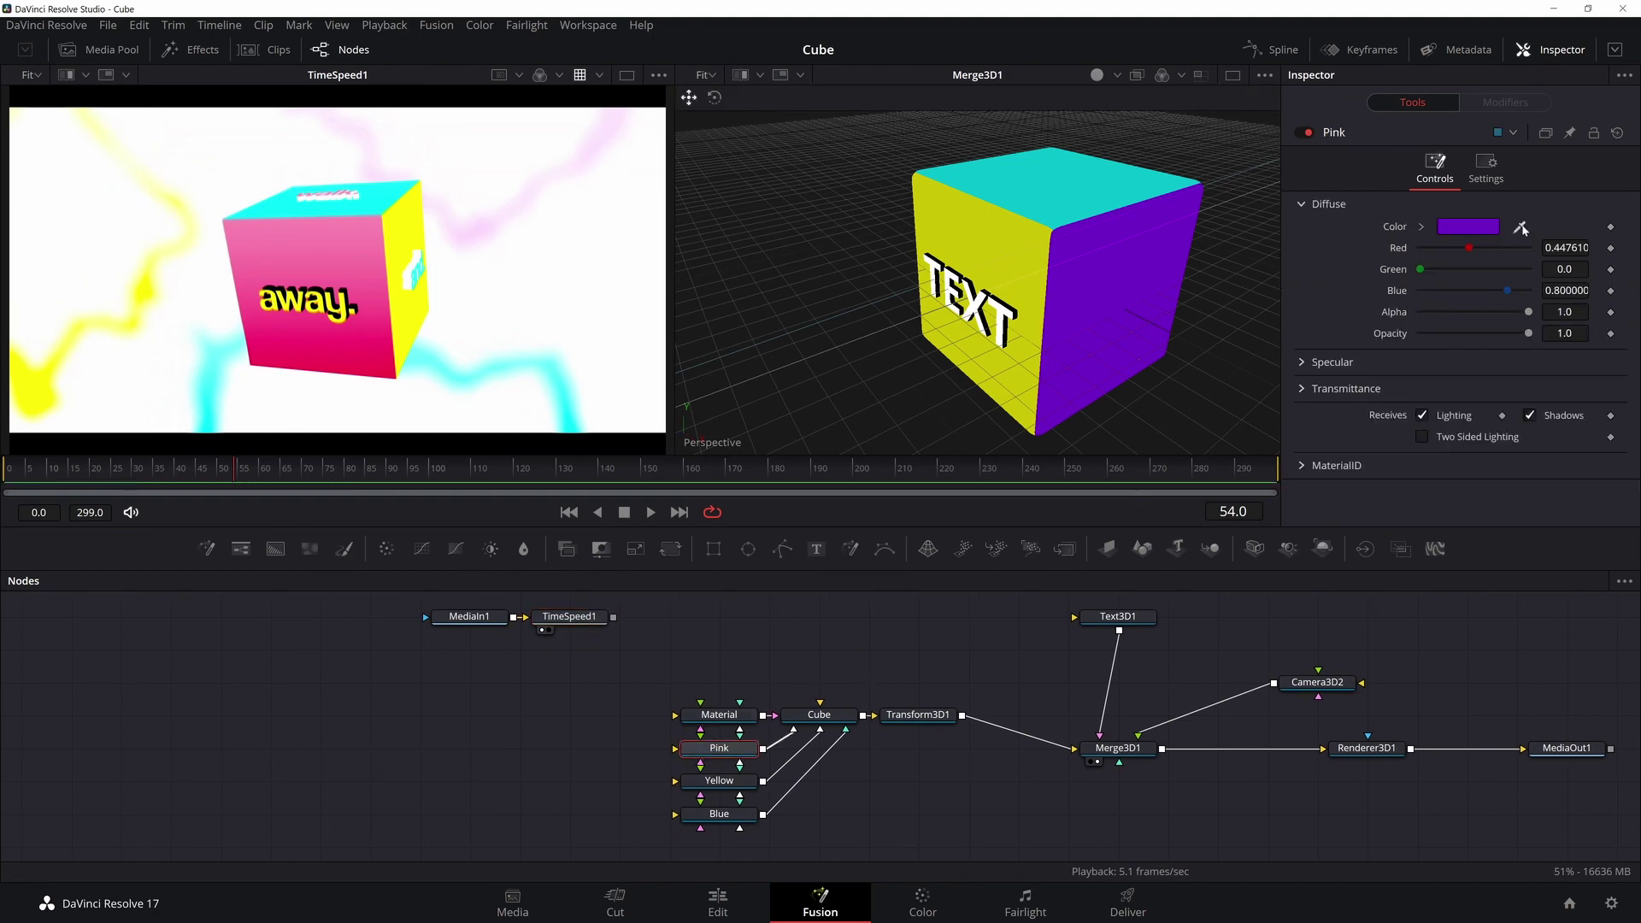
click(725, 781)
drag(1520, 227, 342, 253)
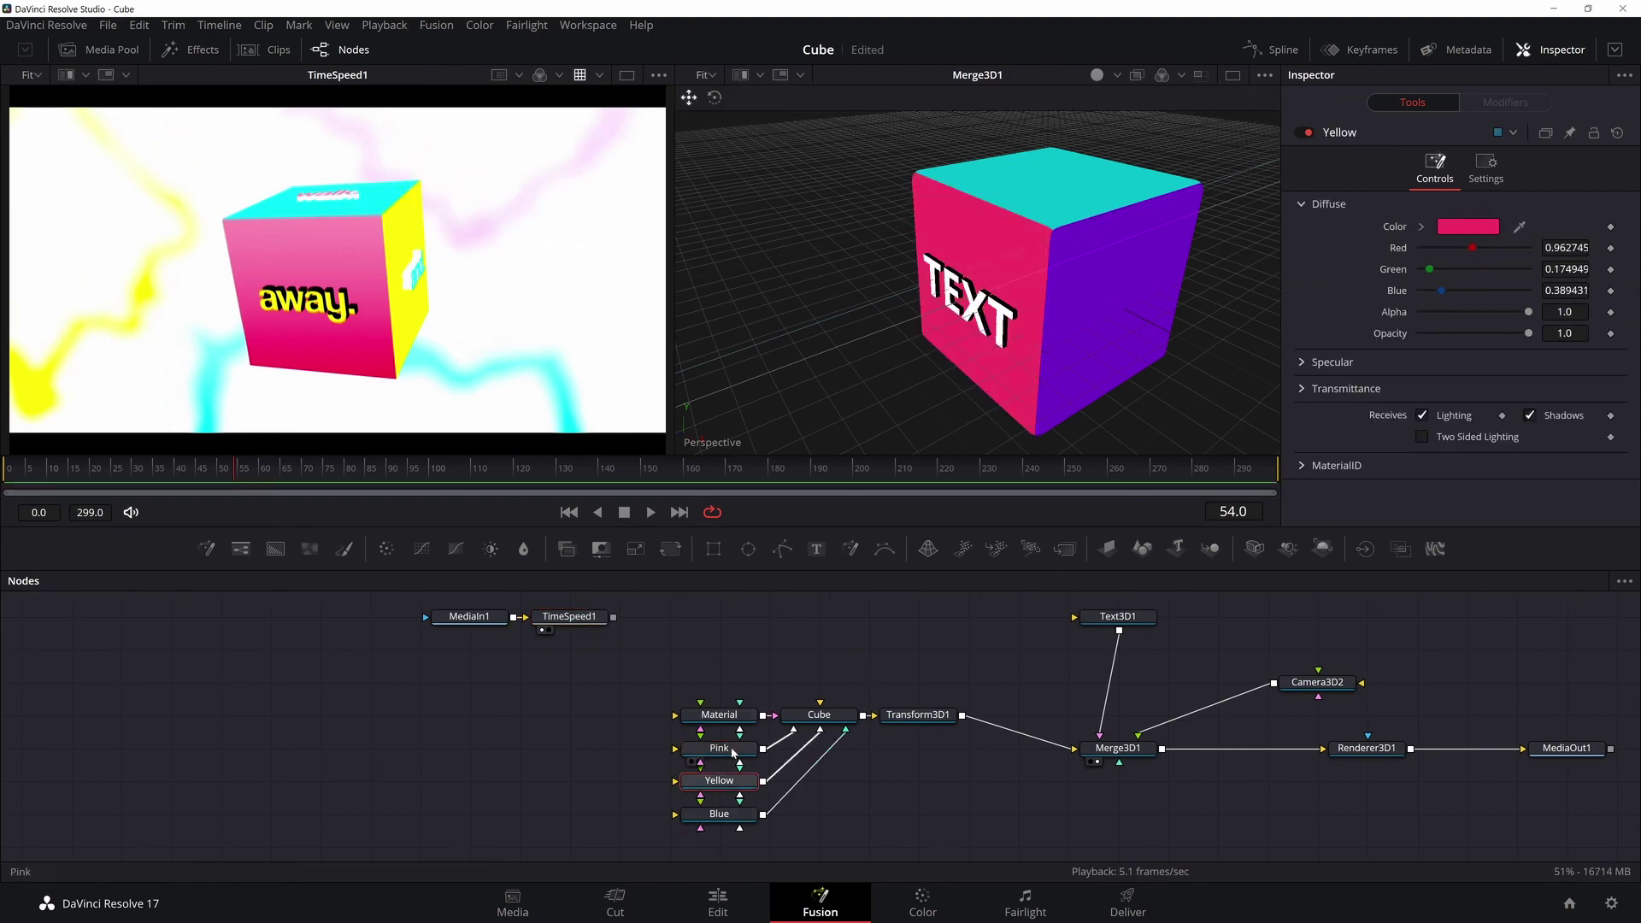
click(724, 820)
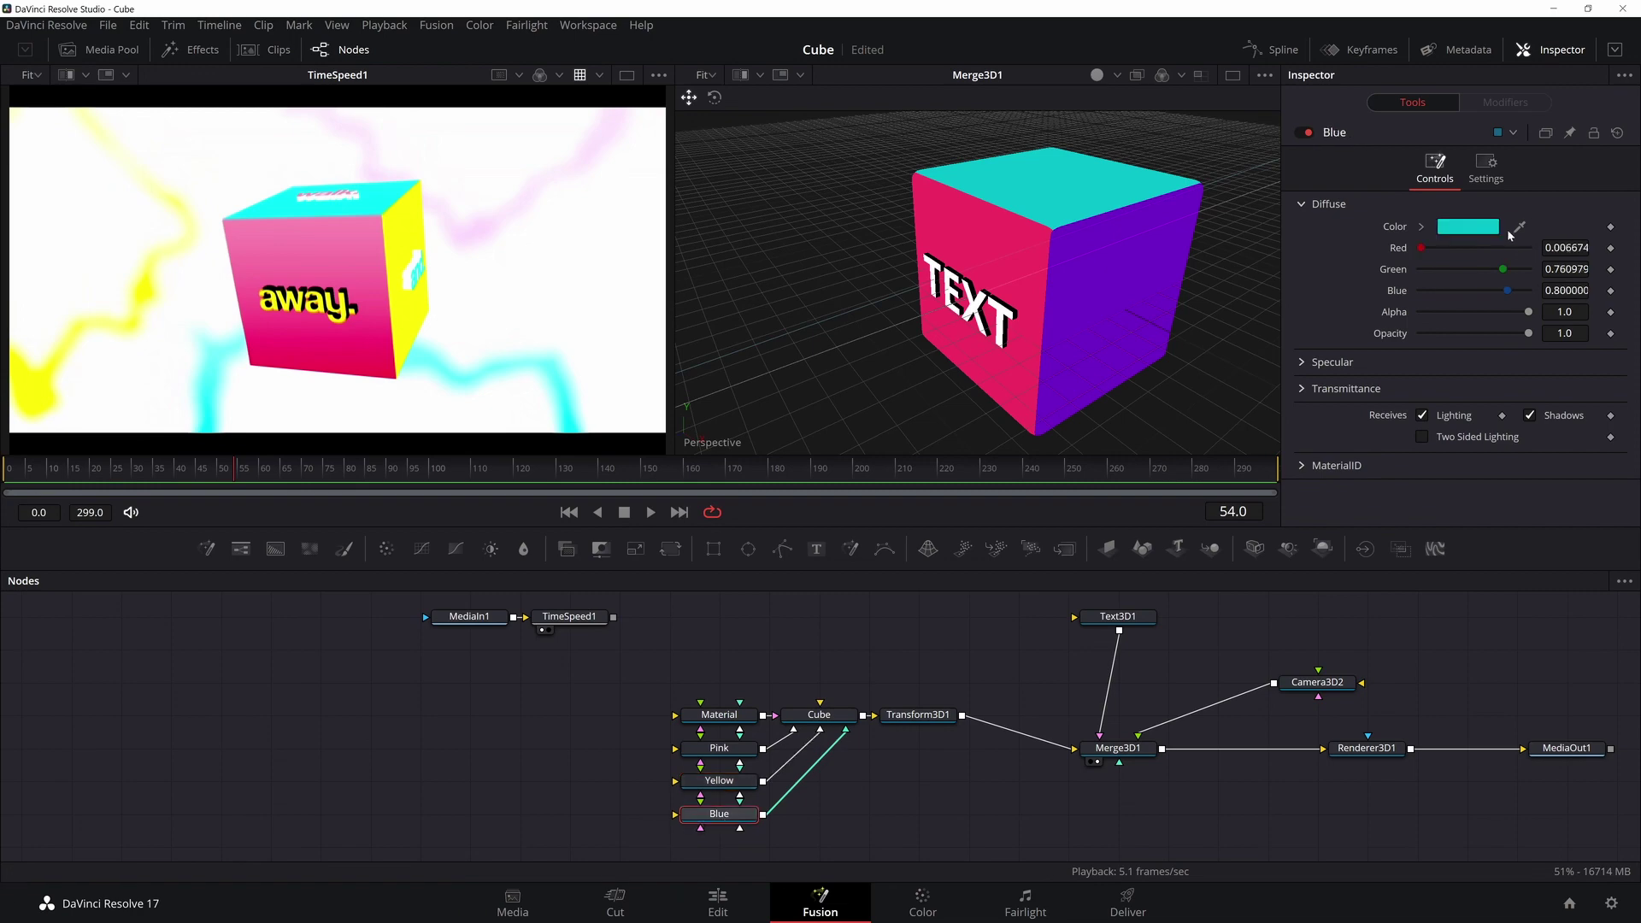
click(734, 750)
click(729, 815)
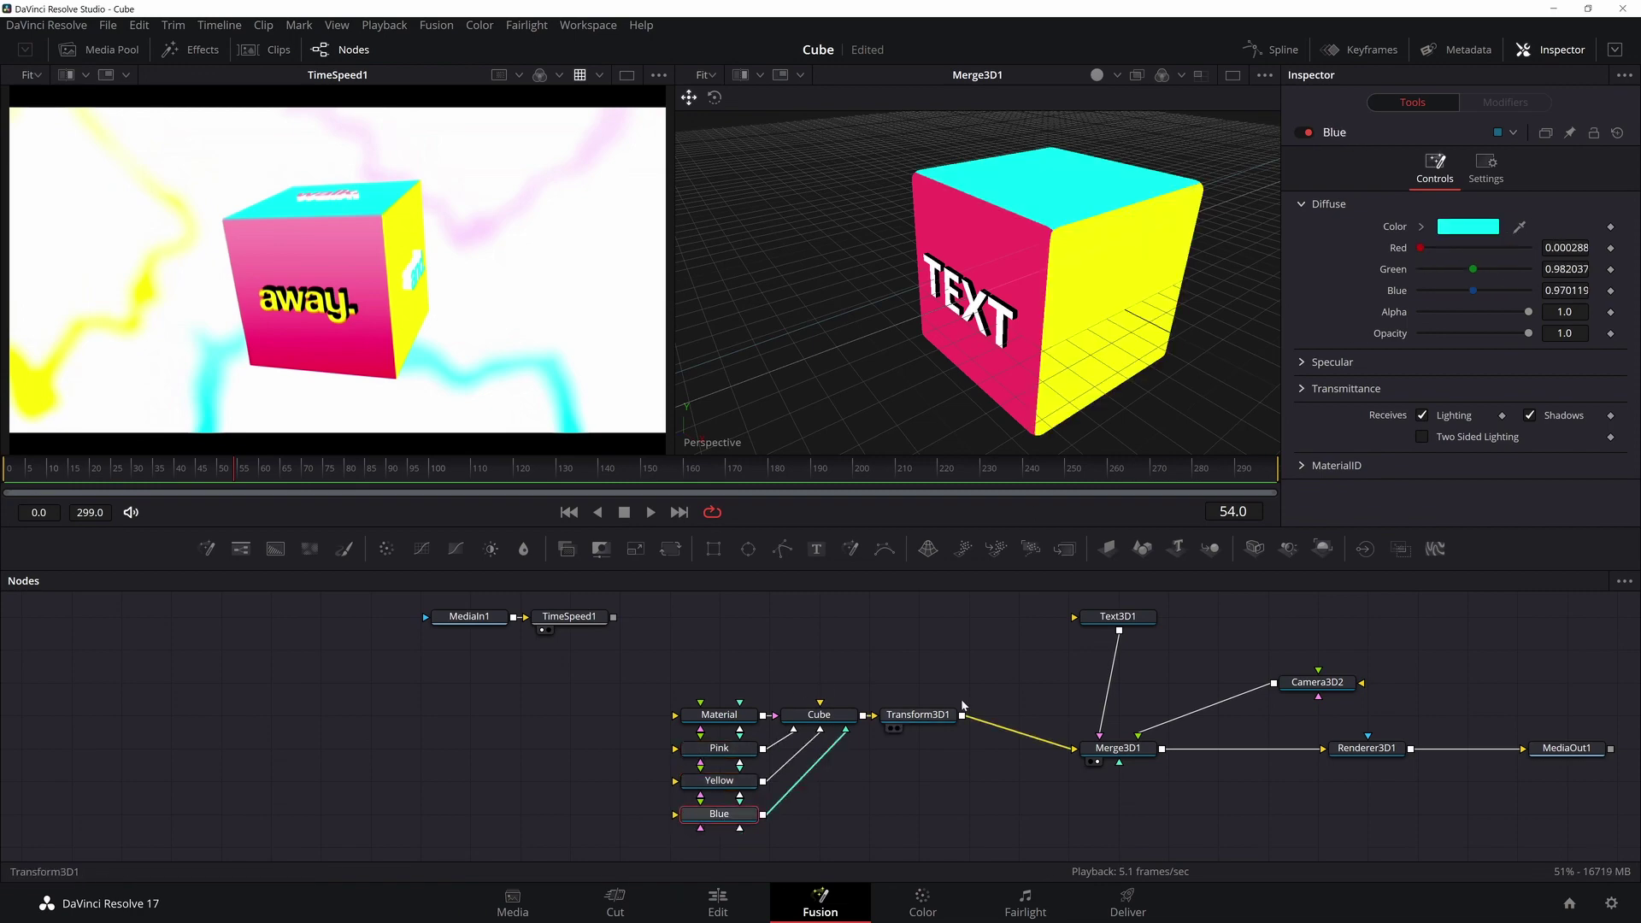
click(1120, 618)
drag(1499, 398, 342, 295)
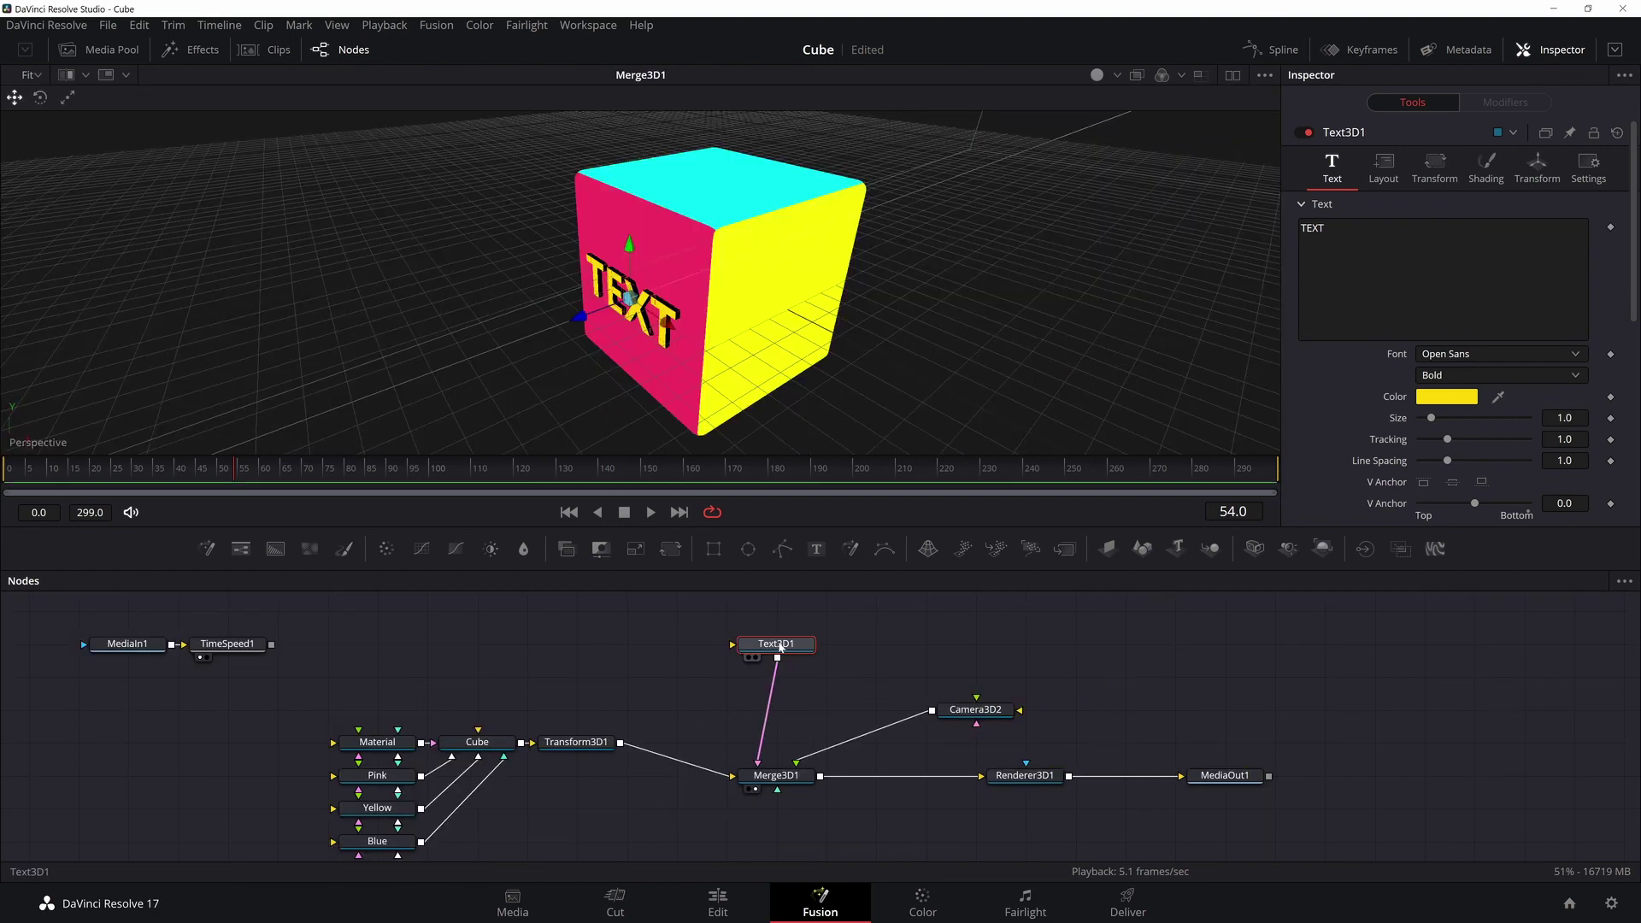
Step: Duplicate the Text3D1 node, move the original aside and connect the copy to Merge3D1
key(ctrl+c)
key(ctrl+v)
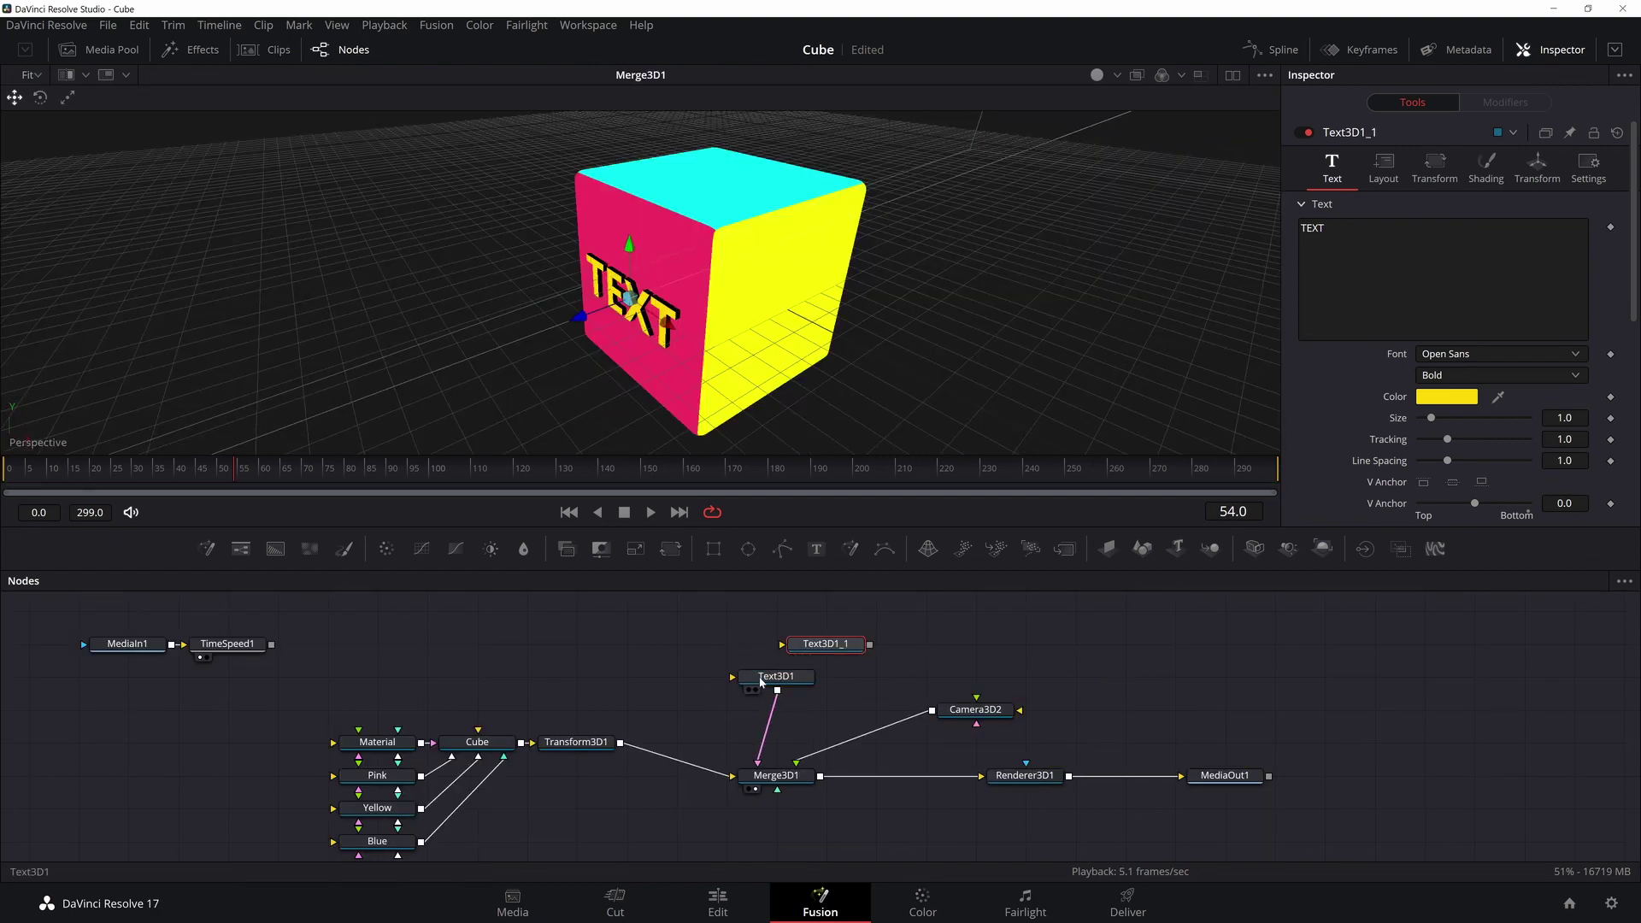
drag(761, 682, 611, 649)
drag(826, 658, 777, 763)
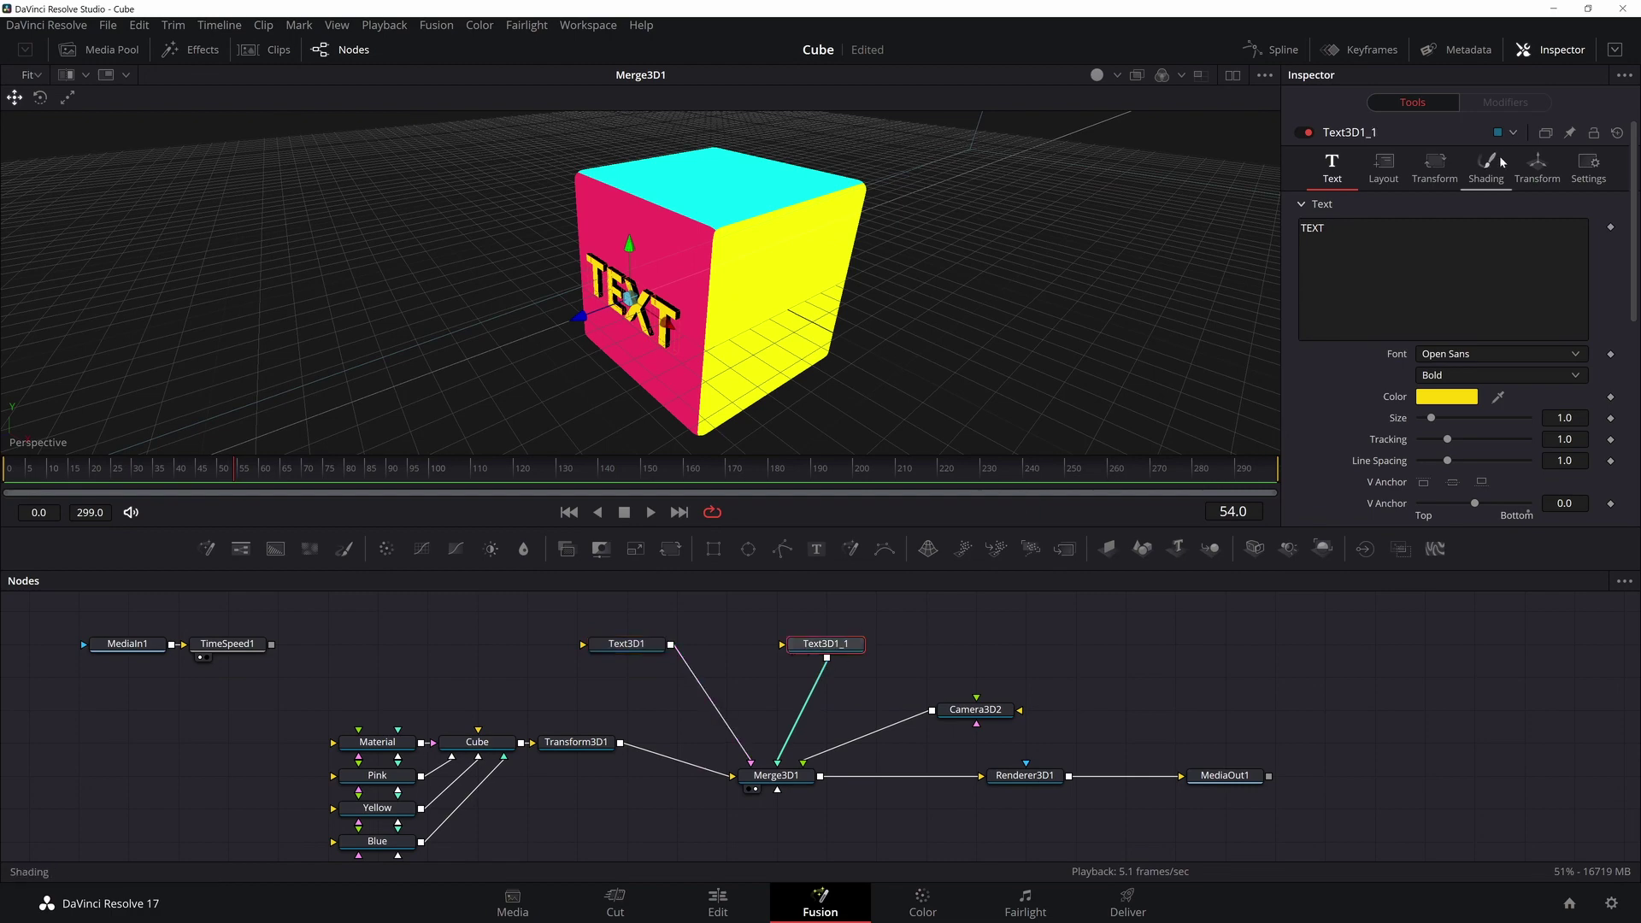
Step: Lay the copied text on the cube's top face with Y translation 1.0, Z translation 0.0 and X rotation -90
click(1537, 166)
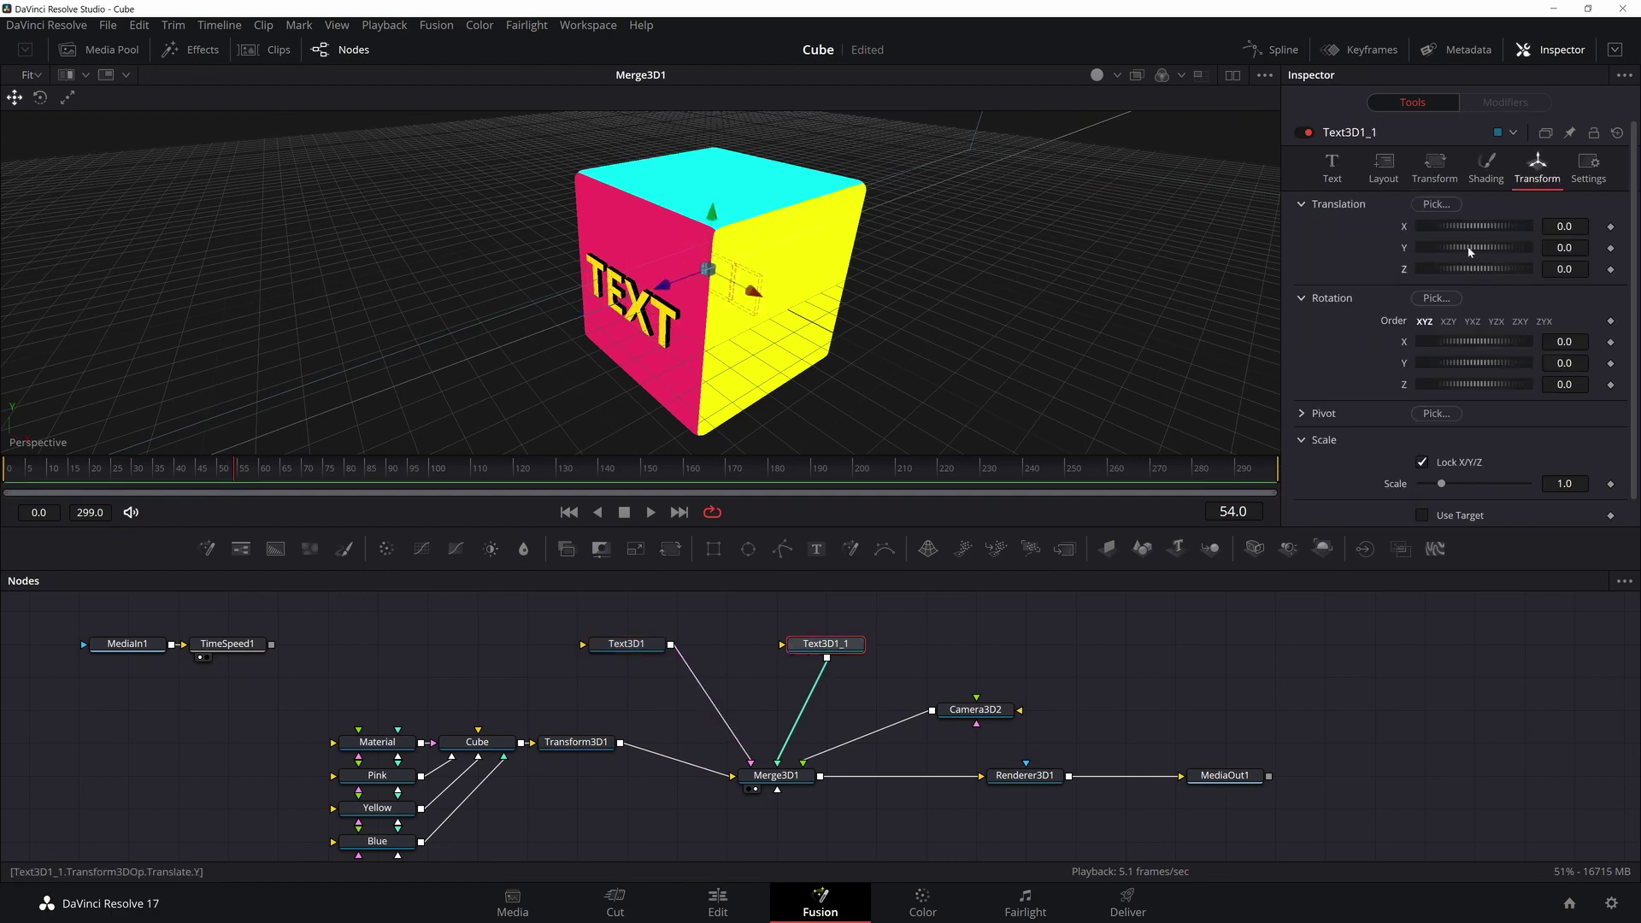
double_click(1564, 248)
text(1)
key(Tab)
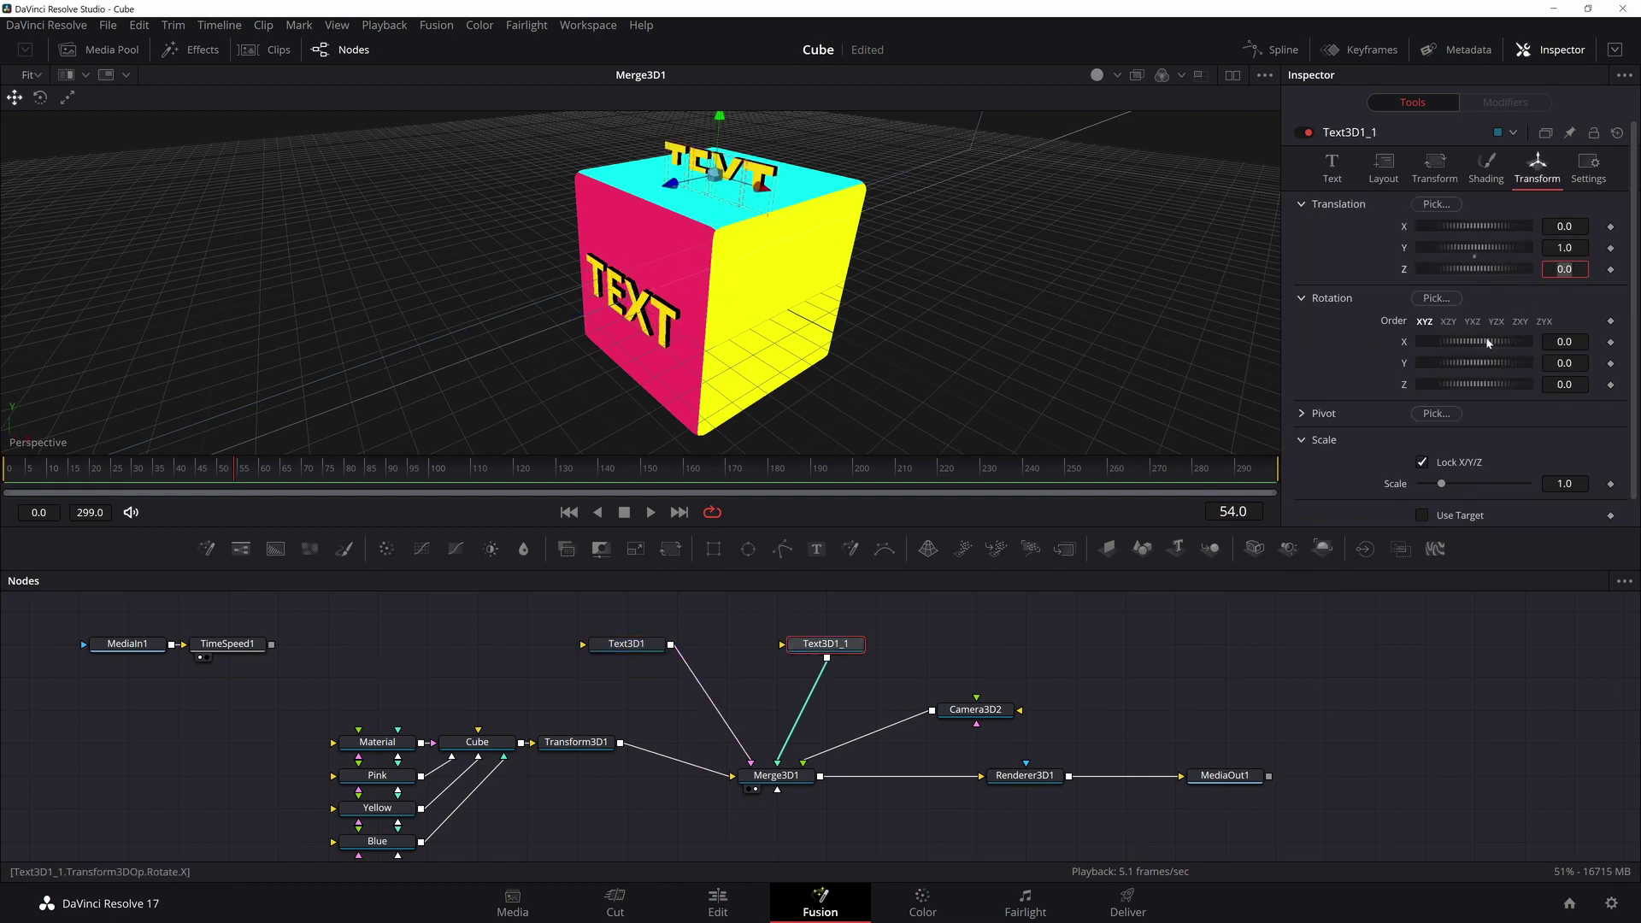
drag(1489, 343, 1437, 342)
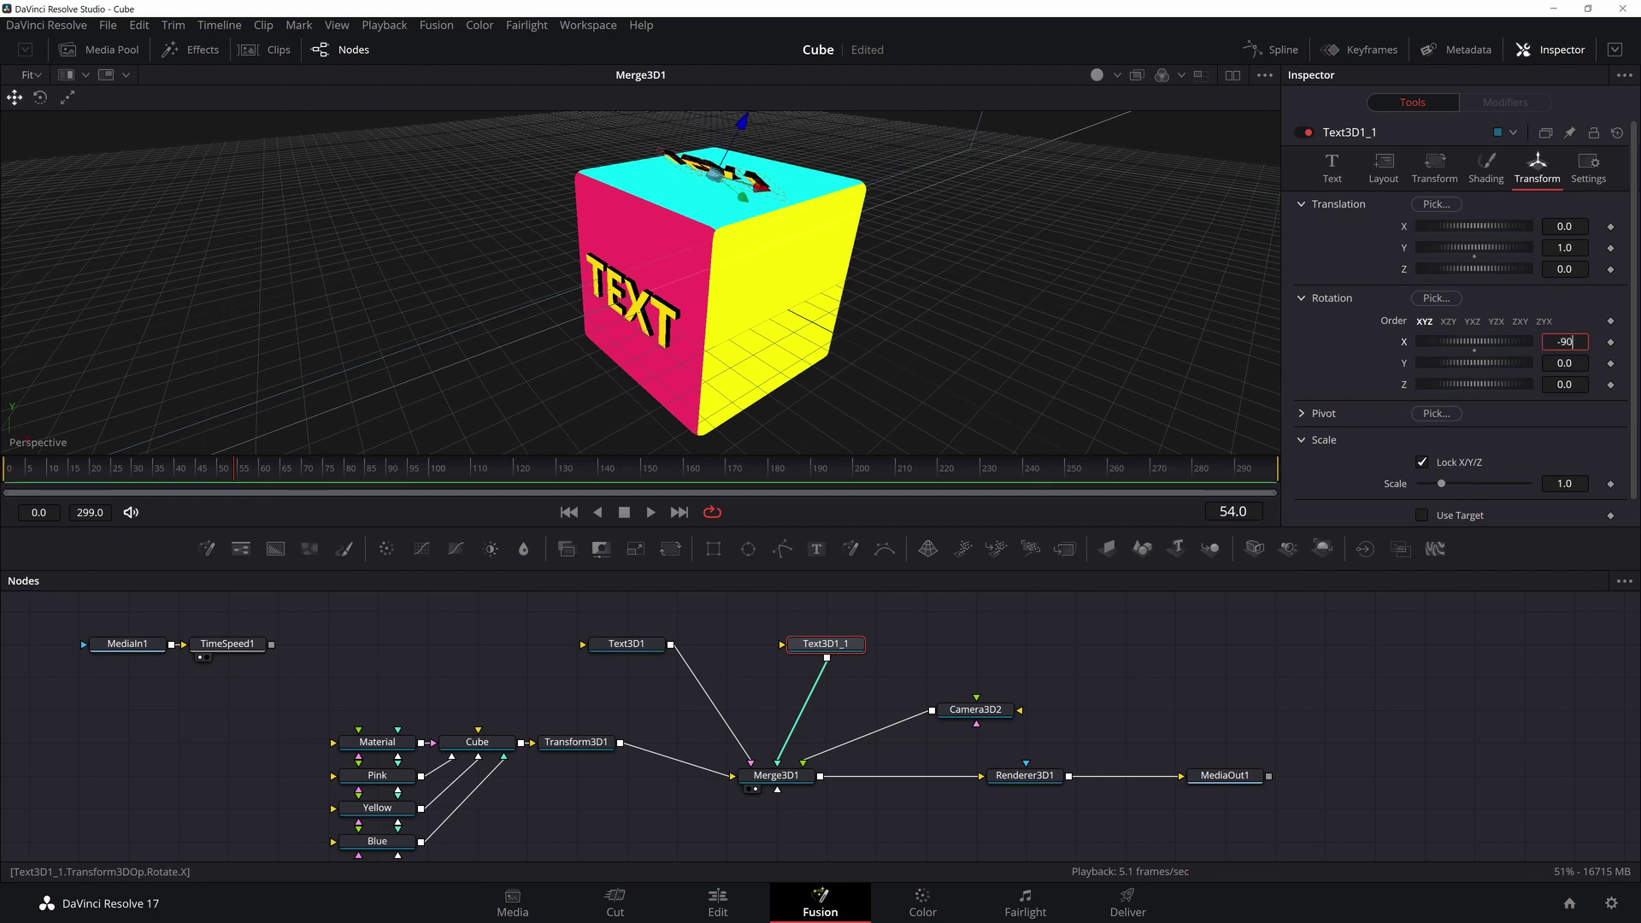
key(Return)
Step: Add another text copy on the cube's yellow face and color it with cyan sampled from the top face
key(ctrl+v)
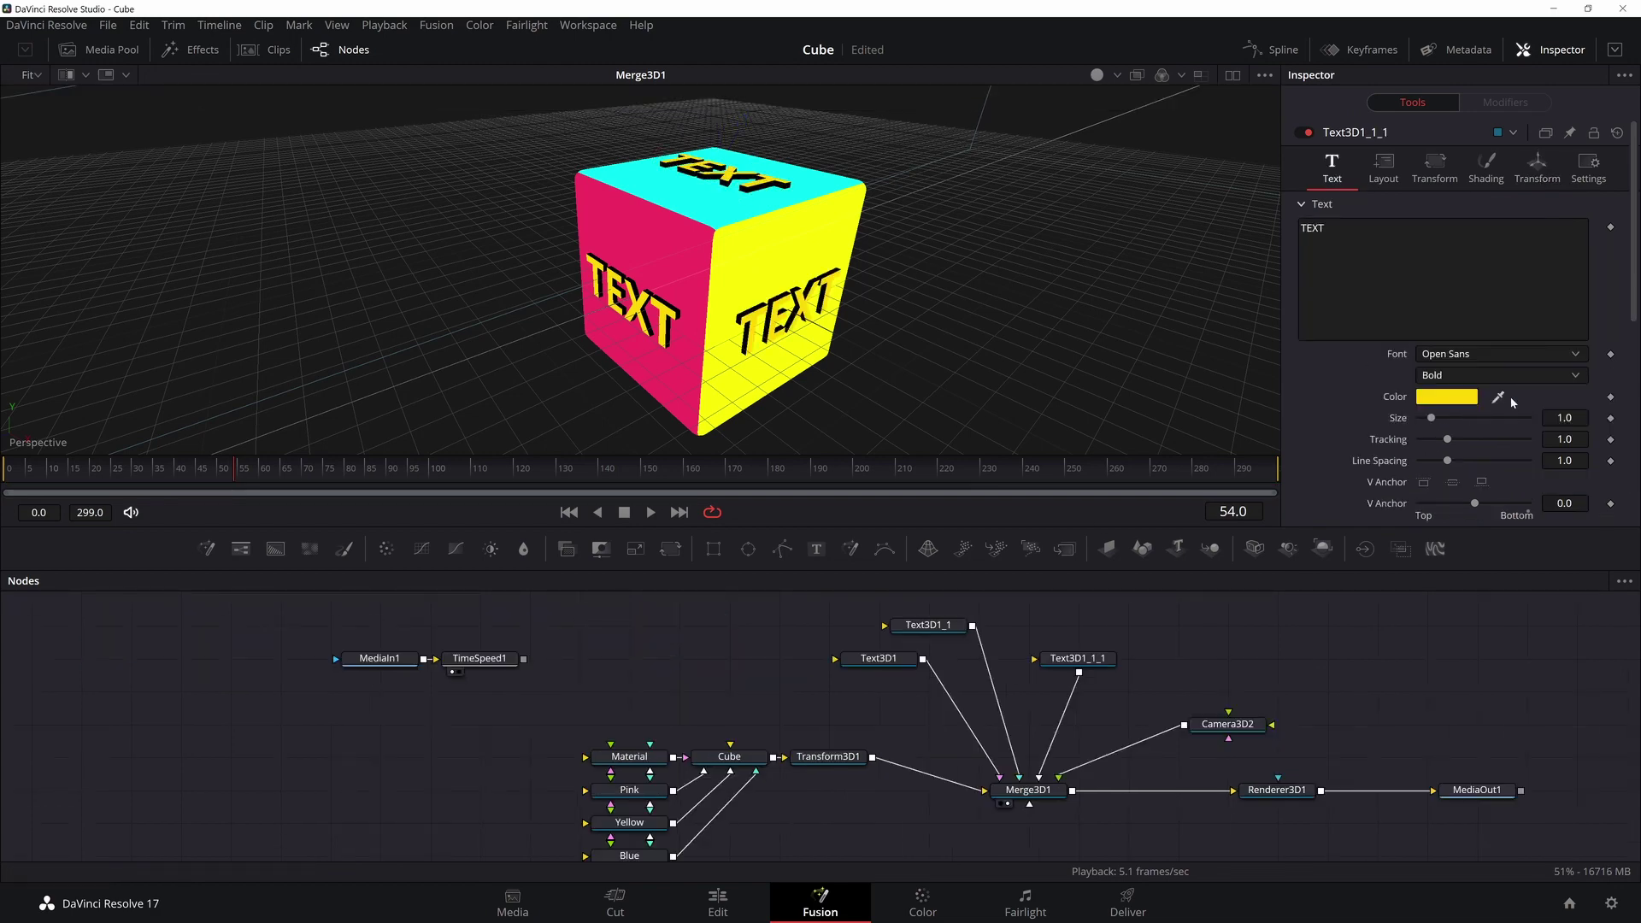
drag(1498, 397, 802, 177)
Step: Color the Text3D1_1 lettering on the cube's cyan top face with pink sampled from the adjacent face
click(942, 626)
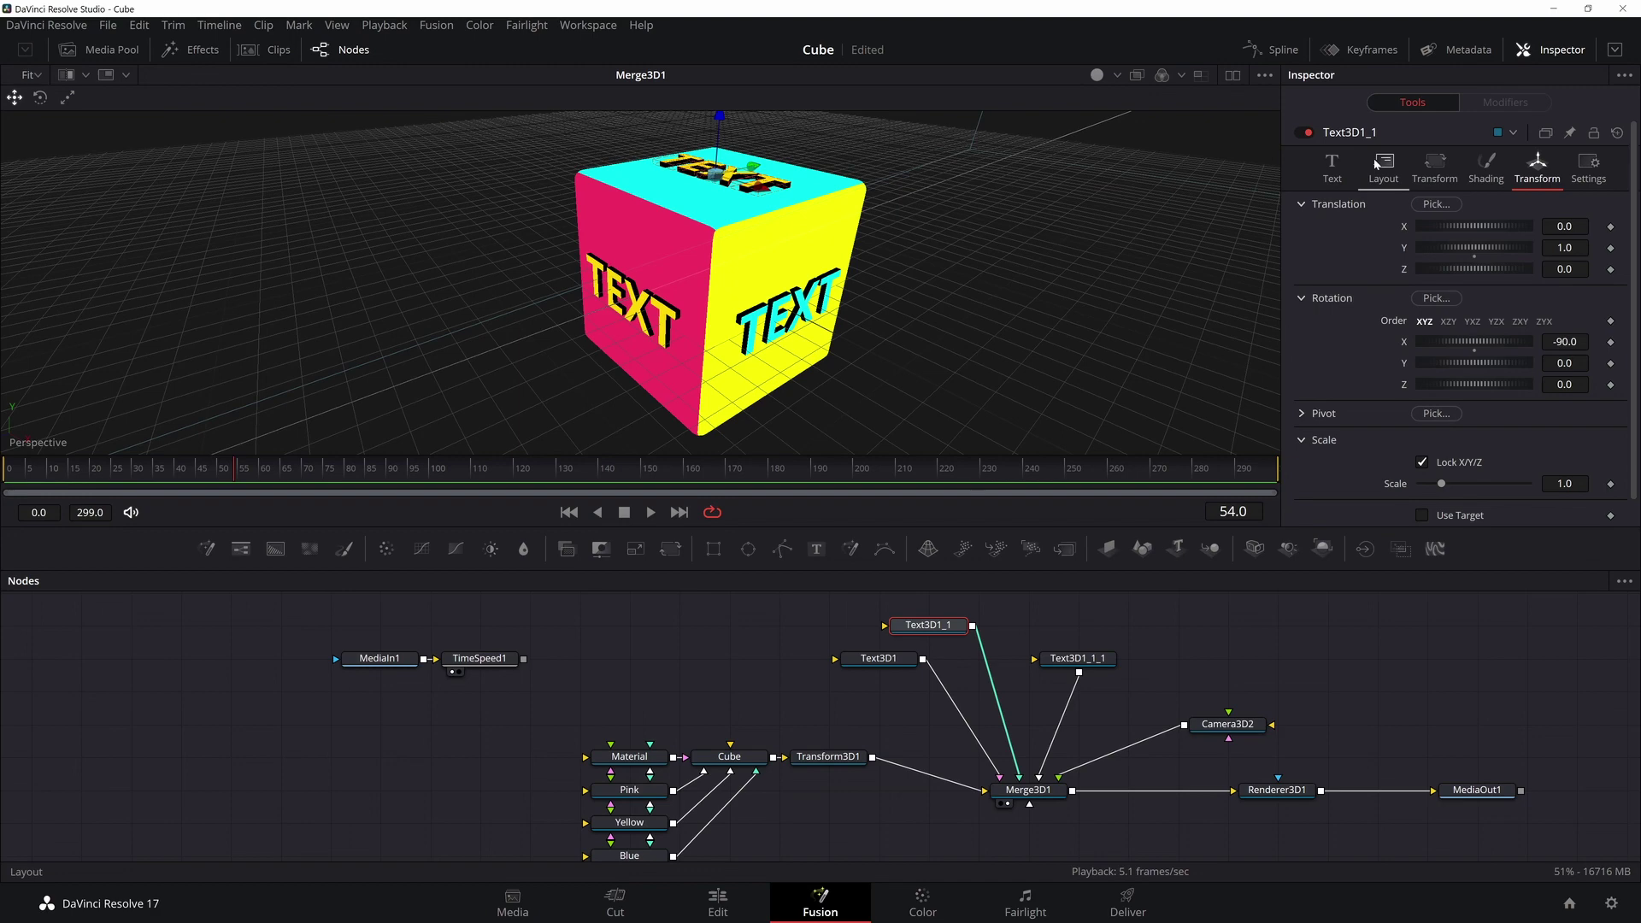
click(1332, 165)
drag(1497, 396, 662, 206)
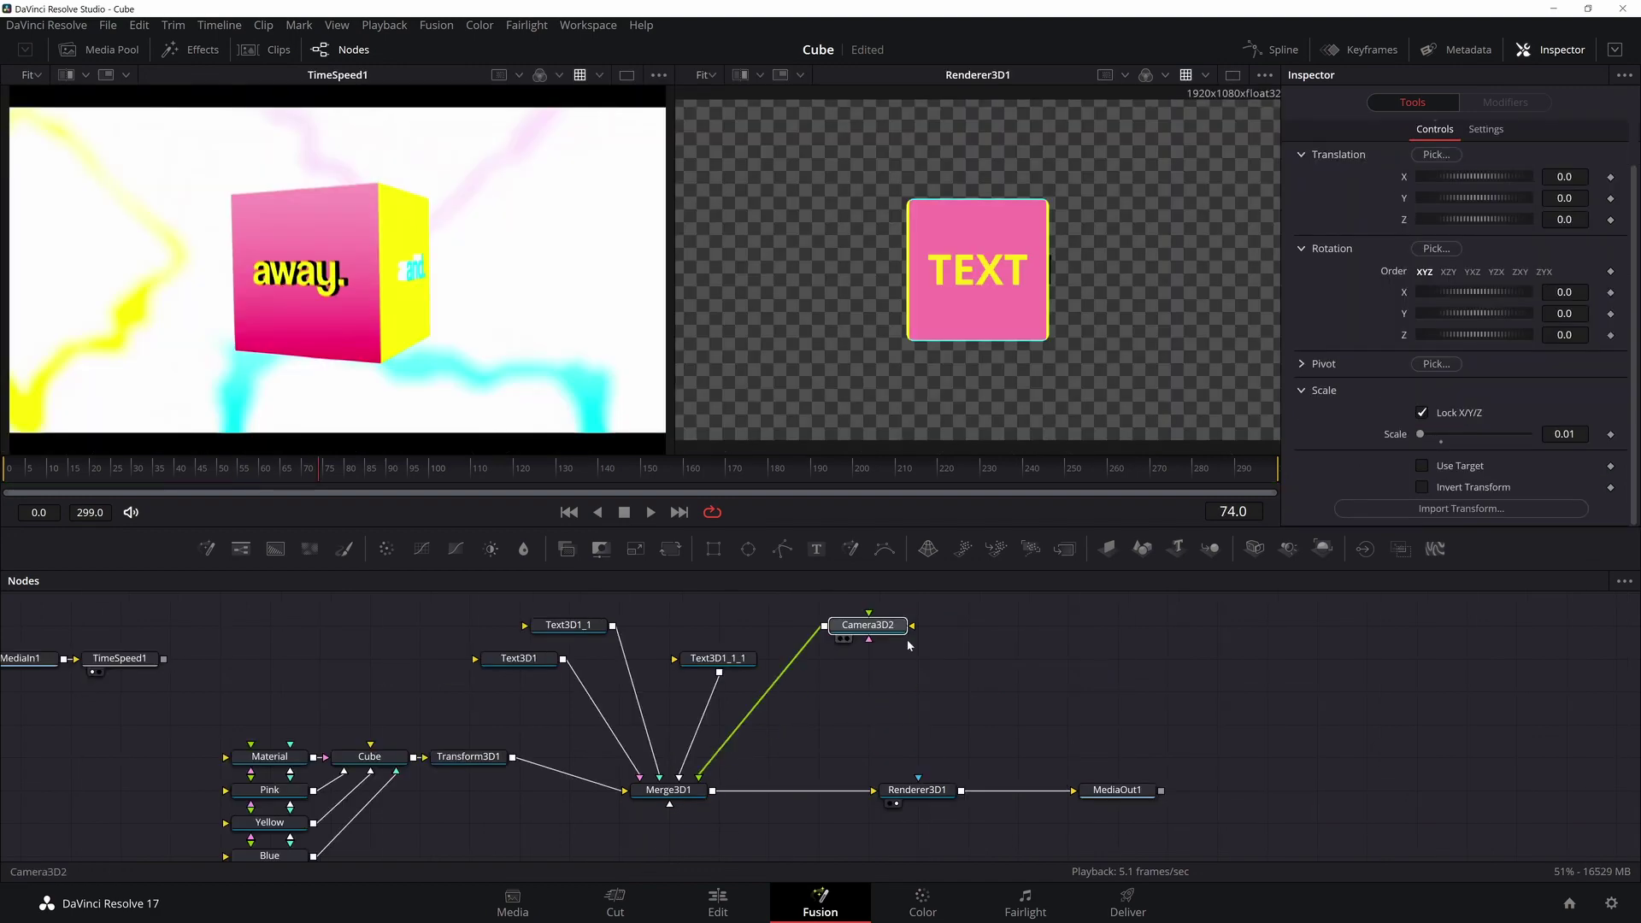
Step: Move the Renderer3D1 and MediaOut1 nodes farther from Merge3D1 to make room in the node chain
click(942, 761)
drag(1201, 733, 1159, 795)
click(807, 762)
Step: Insert a Transform 3D node between Merge3D1 and Renderer3D1 and rename it Movement
click(670, 790)
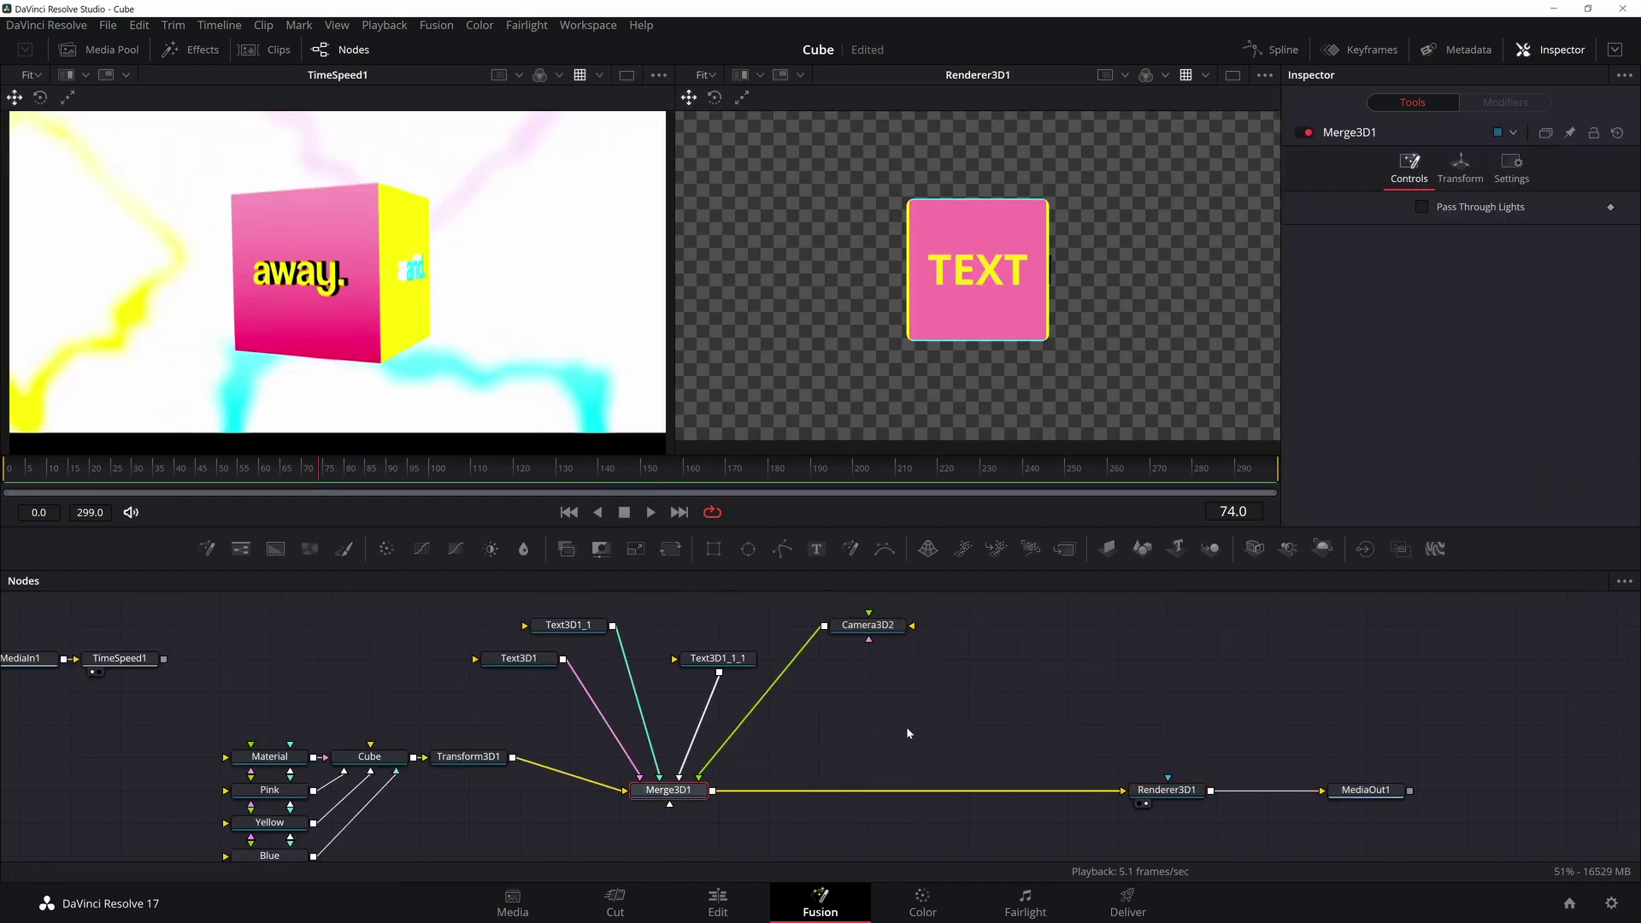
key(shift+space)
text(transform)
key(Return)
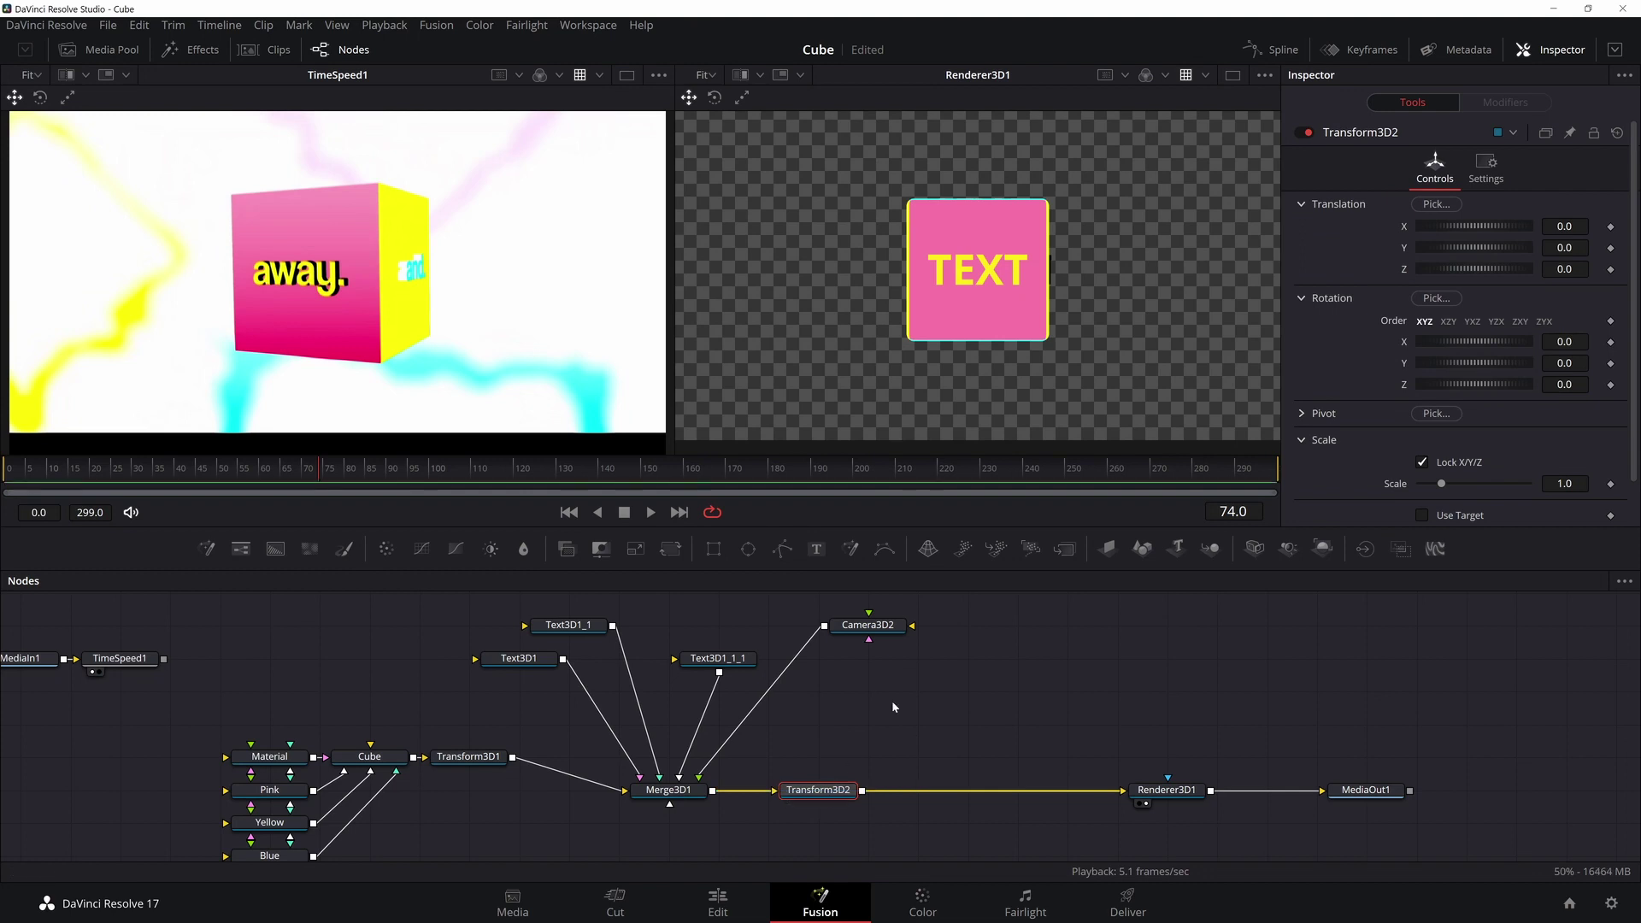
key(F2)
text(Movement)
Step: At frame 0, keyframe the Movement node's X, Y and Z rotation
drag(331, 481, 5, 479)
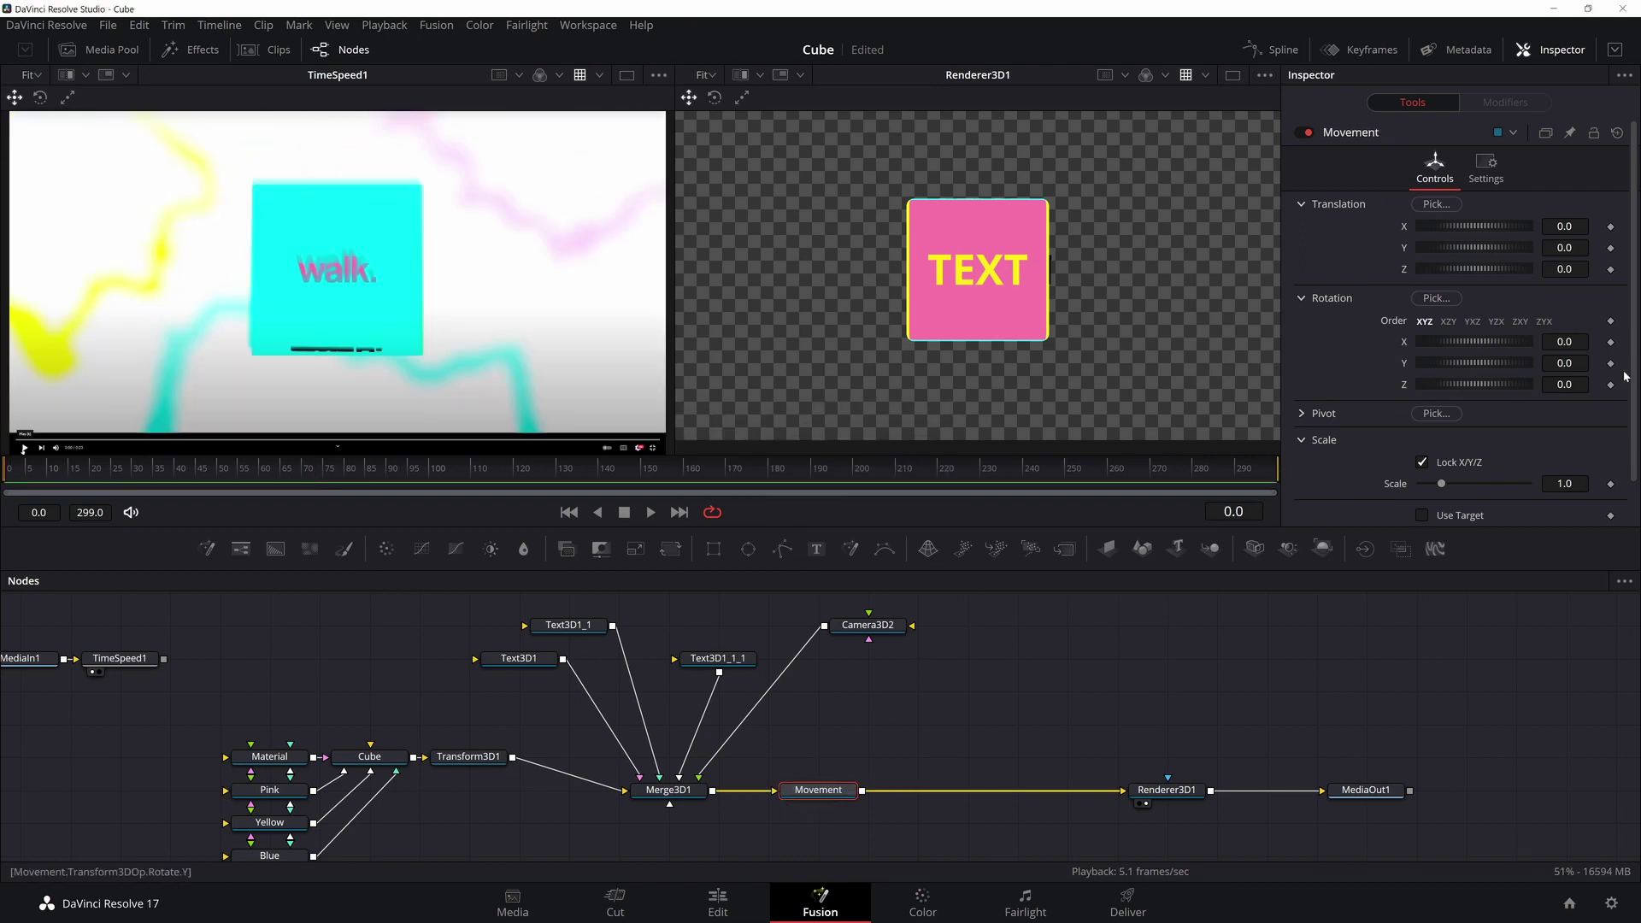
click(1611, 342)
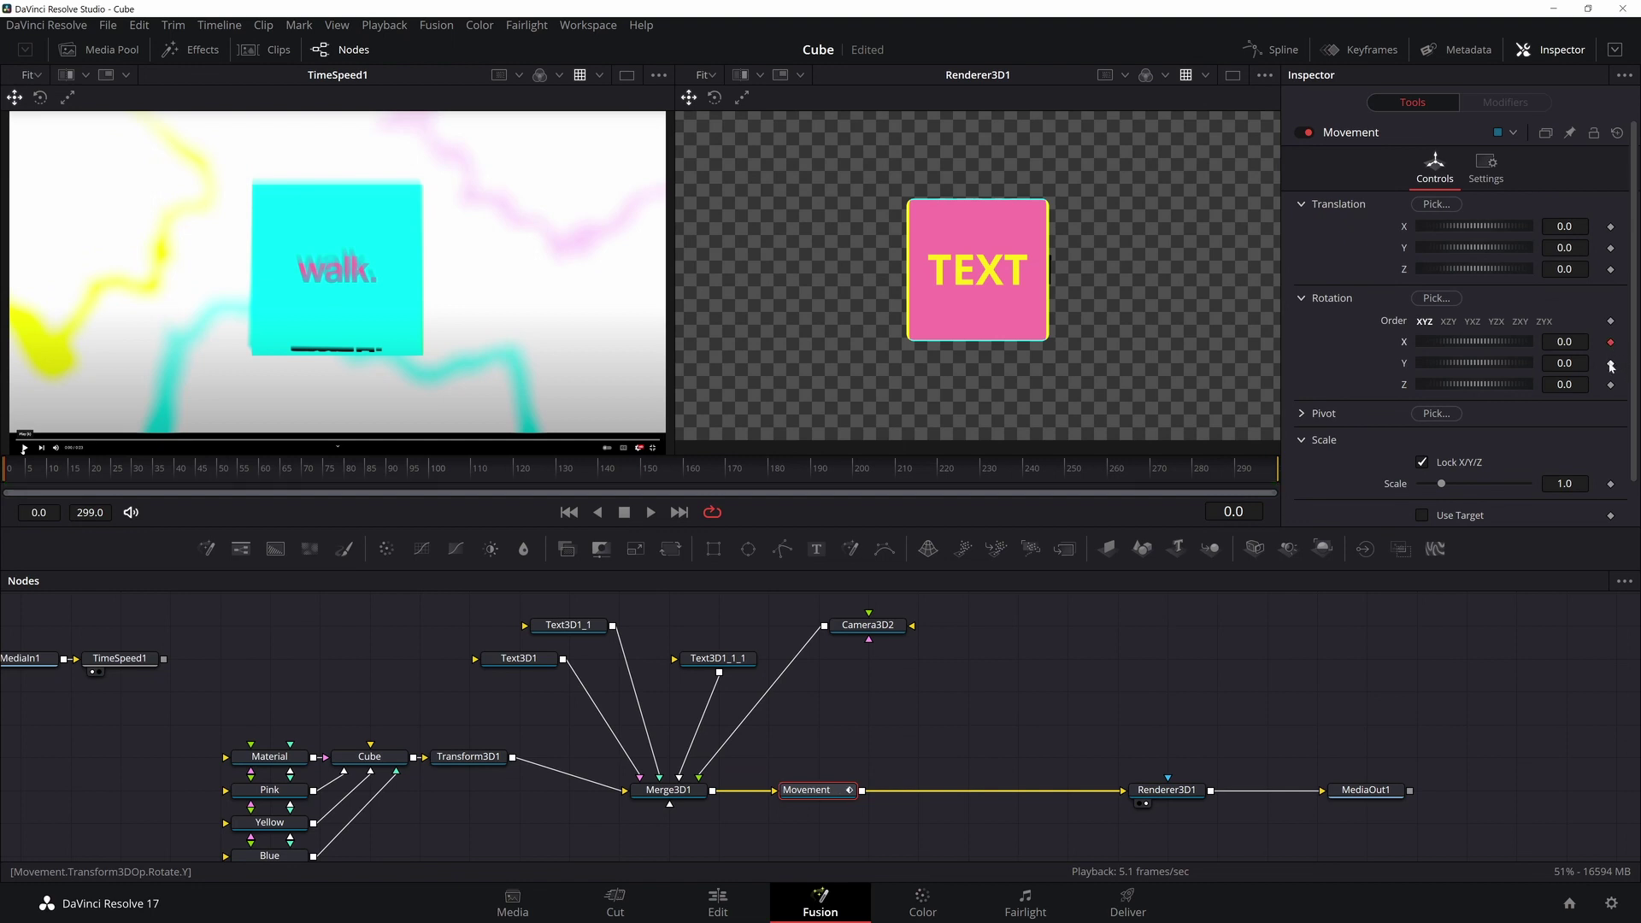
click(1611, 364)
click(1611, 385)
drag(1489, 363, 1435, 365)
double_click(1441, 366)
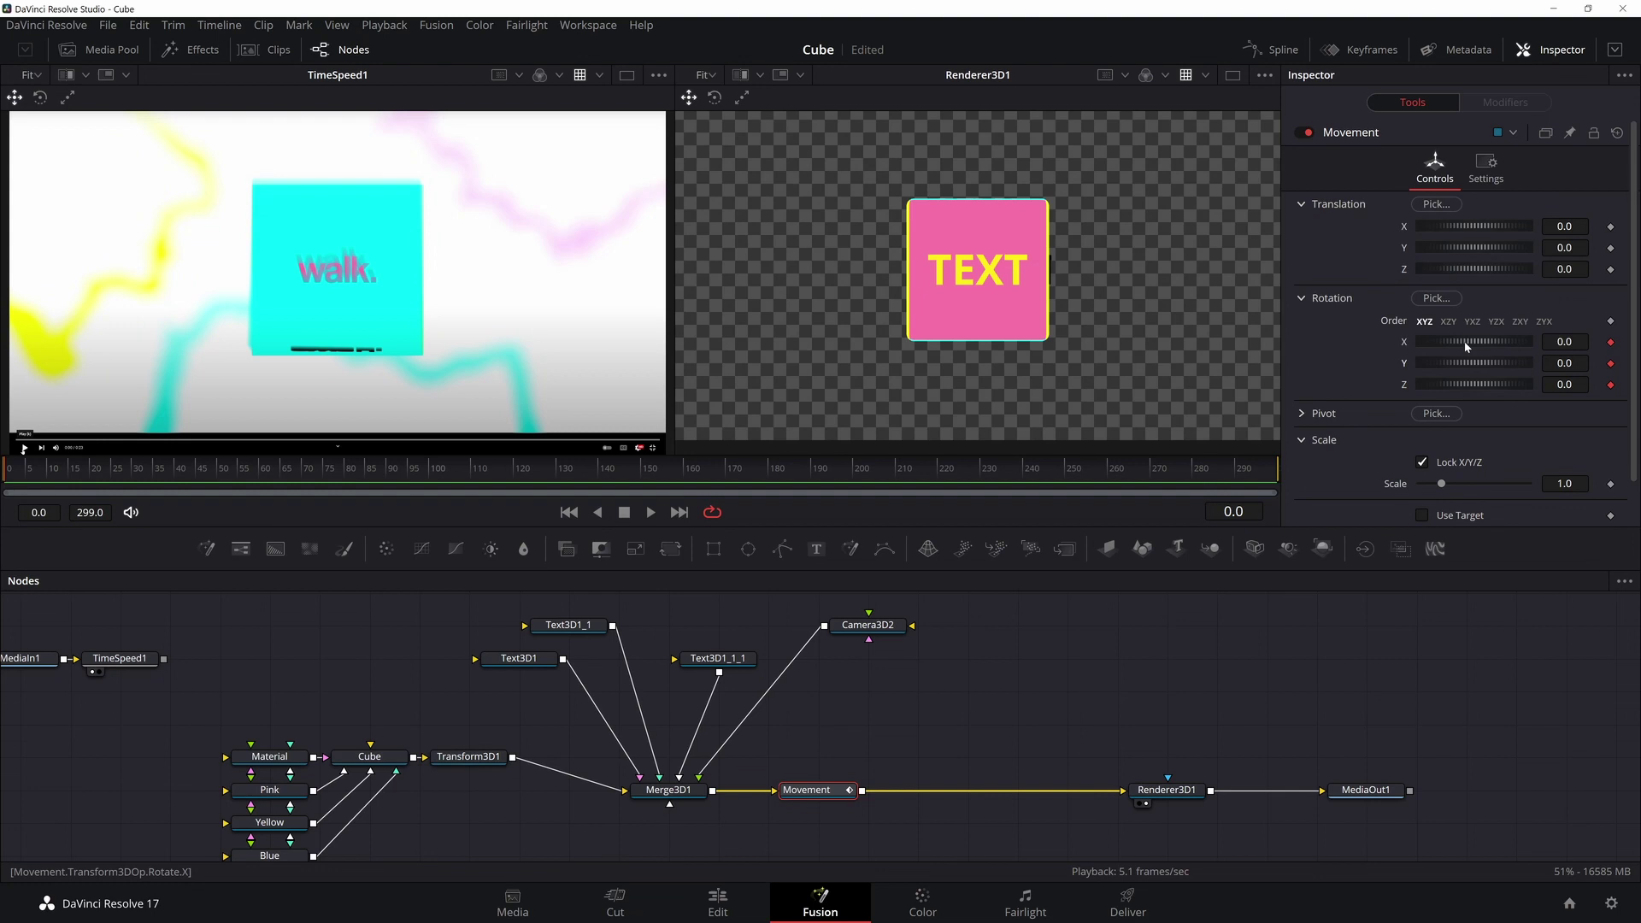
double_click(1464, 387)
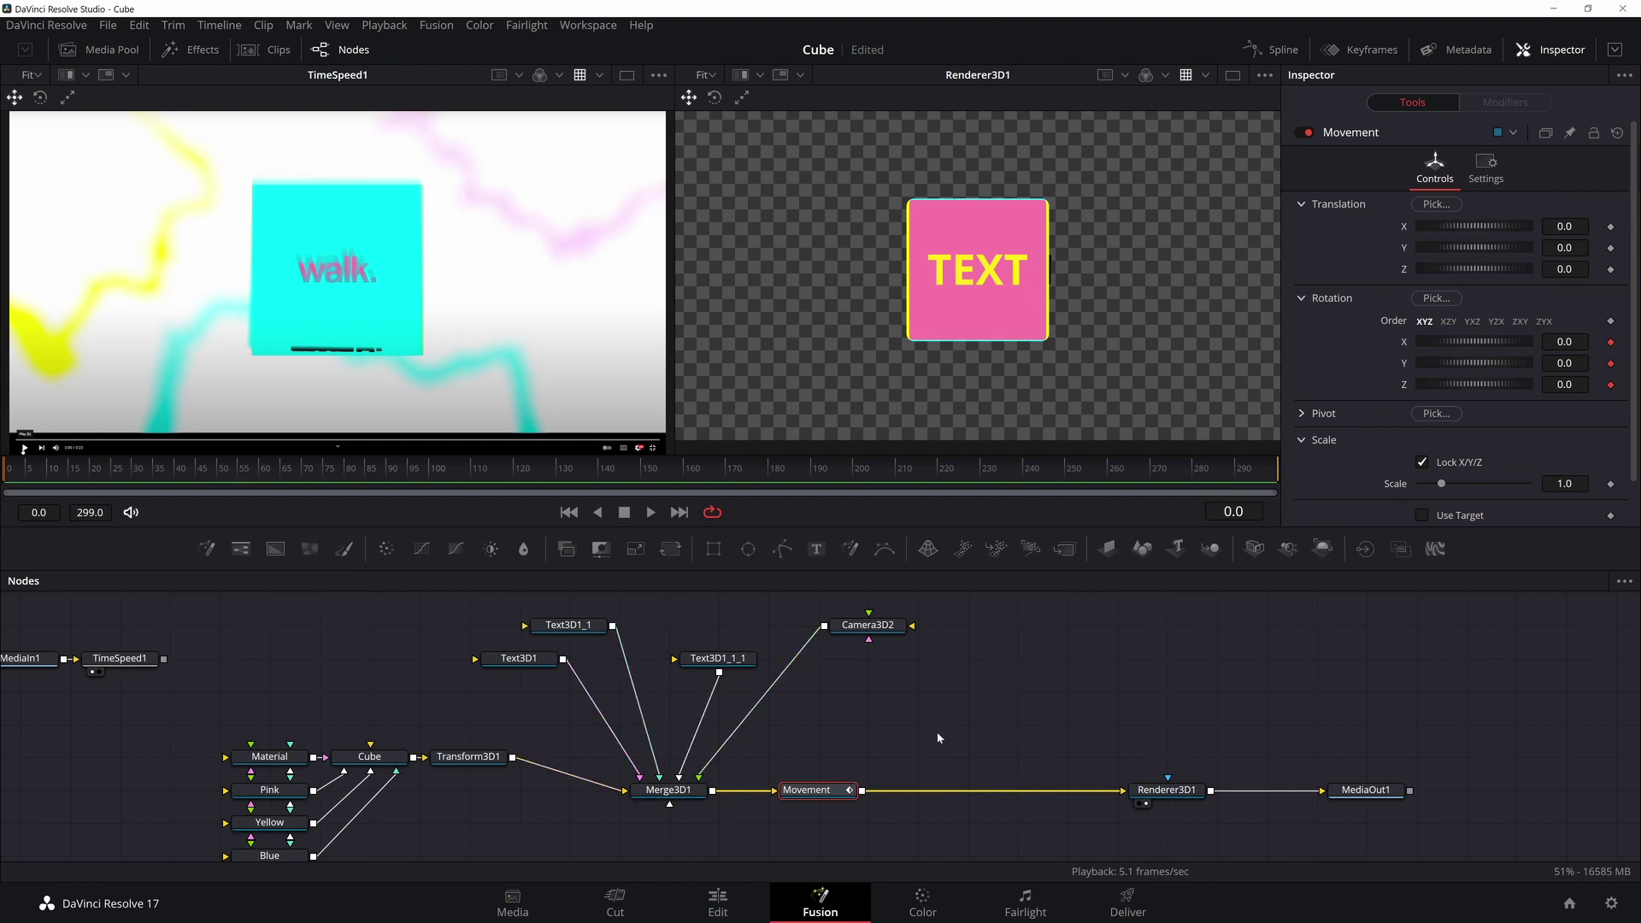
Step: Place a copy of Merge3D1 between Movement and Renderer3D1, with Camera3D2 connected to the copy instead of the original
click(694, 794)
click(915, 729)
key(ctrl+v)
drag(919, 725, 919, 791)
Step: Set the Movement node's X rotation to 90 at frame 0 so the cube's cyan face points forward
click(782, 793)
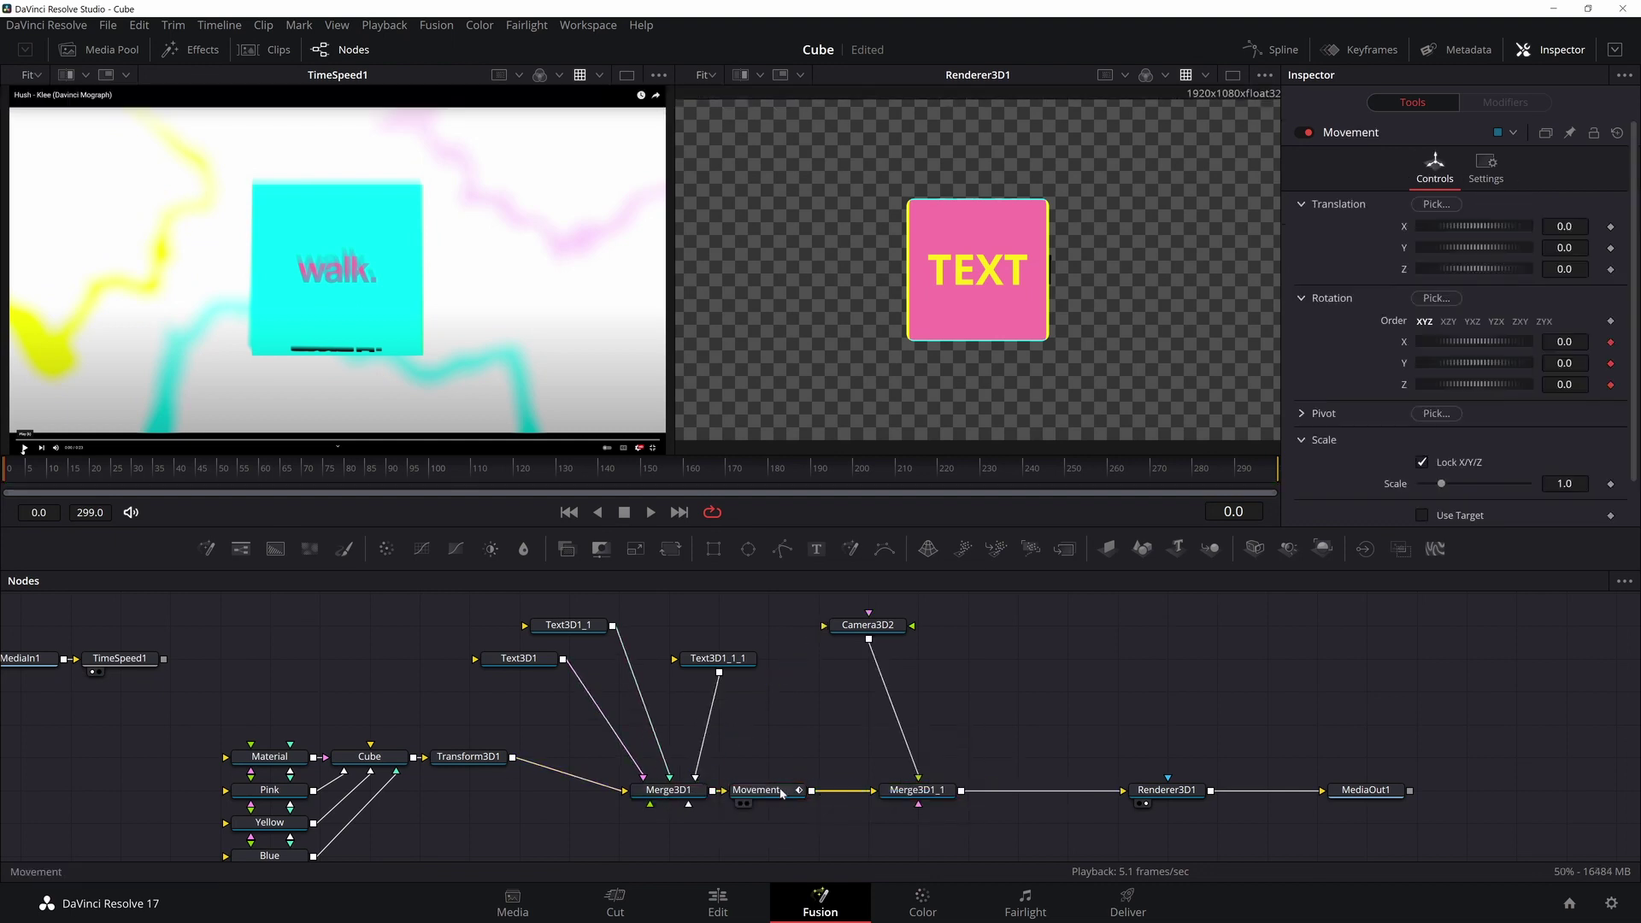
mouse_move(1486, 365)
mouse_down()
mouse_move(1444, 370)
mouse_move(1483, 373)
mouse_move(1462, 343)
mouse_move(1499, 341)
mouse_up()
key(ctrl+z)
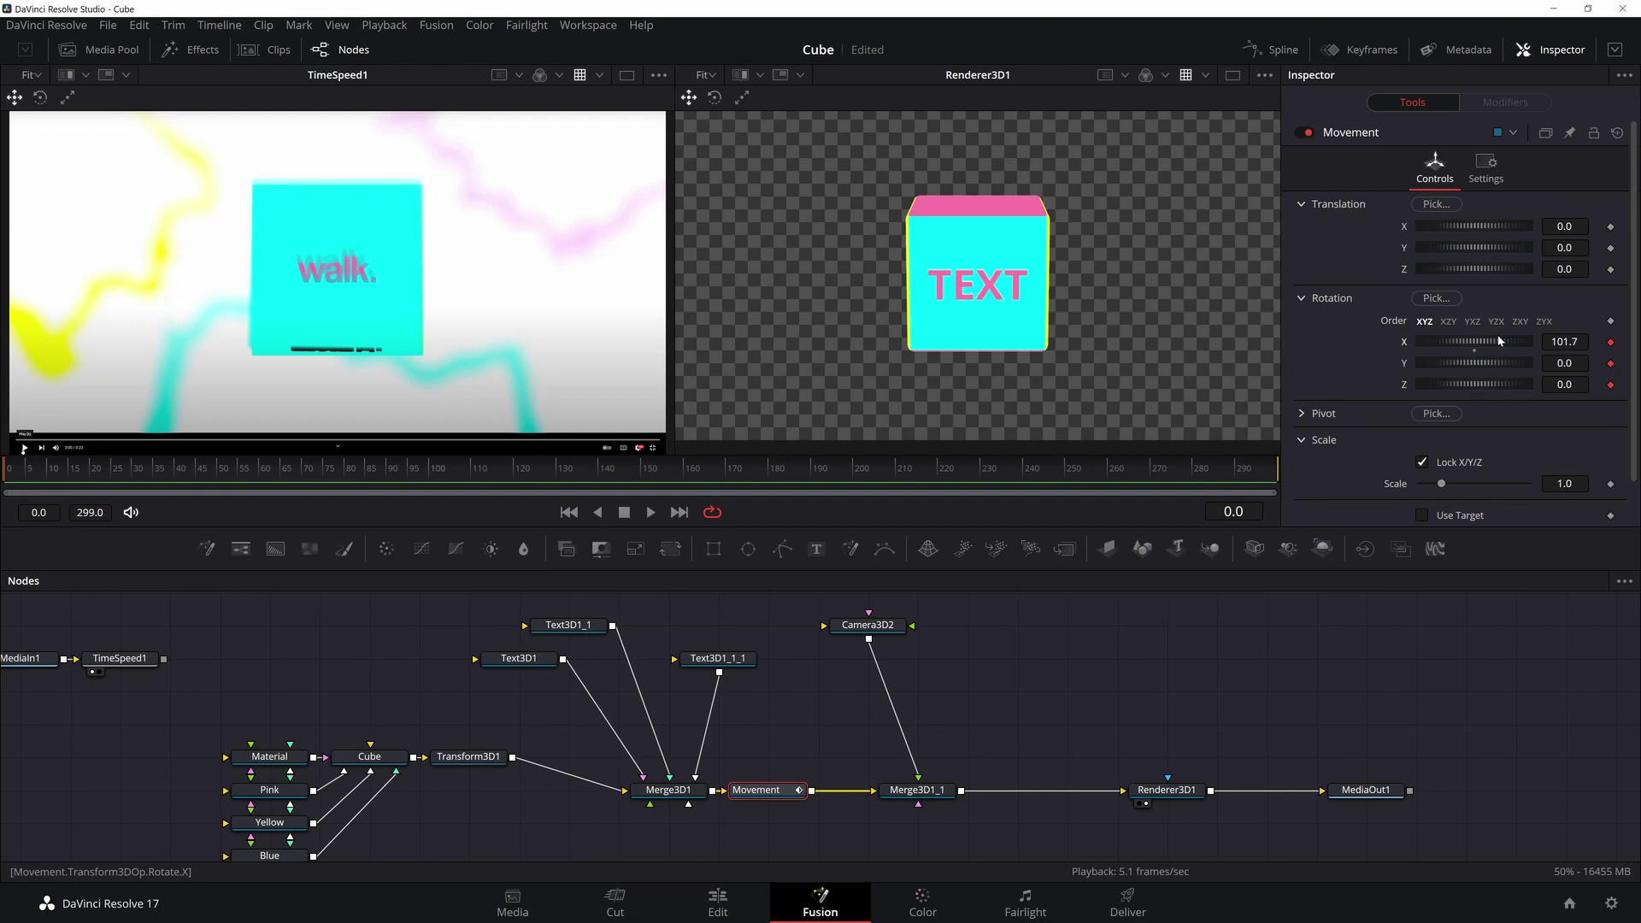
text(90)
key(Tab)
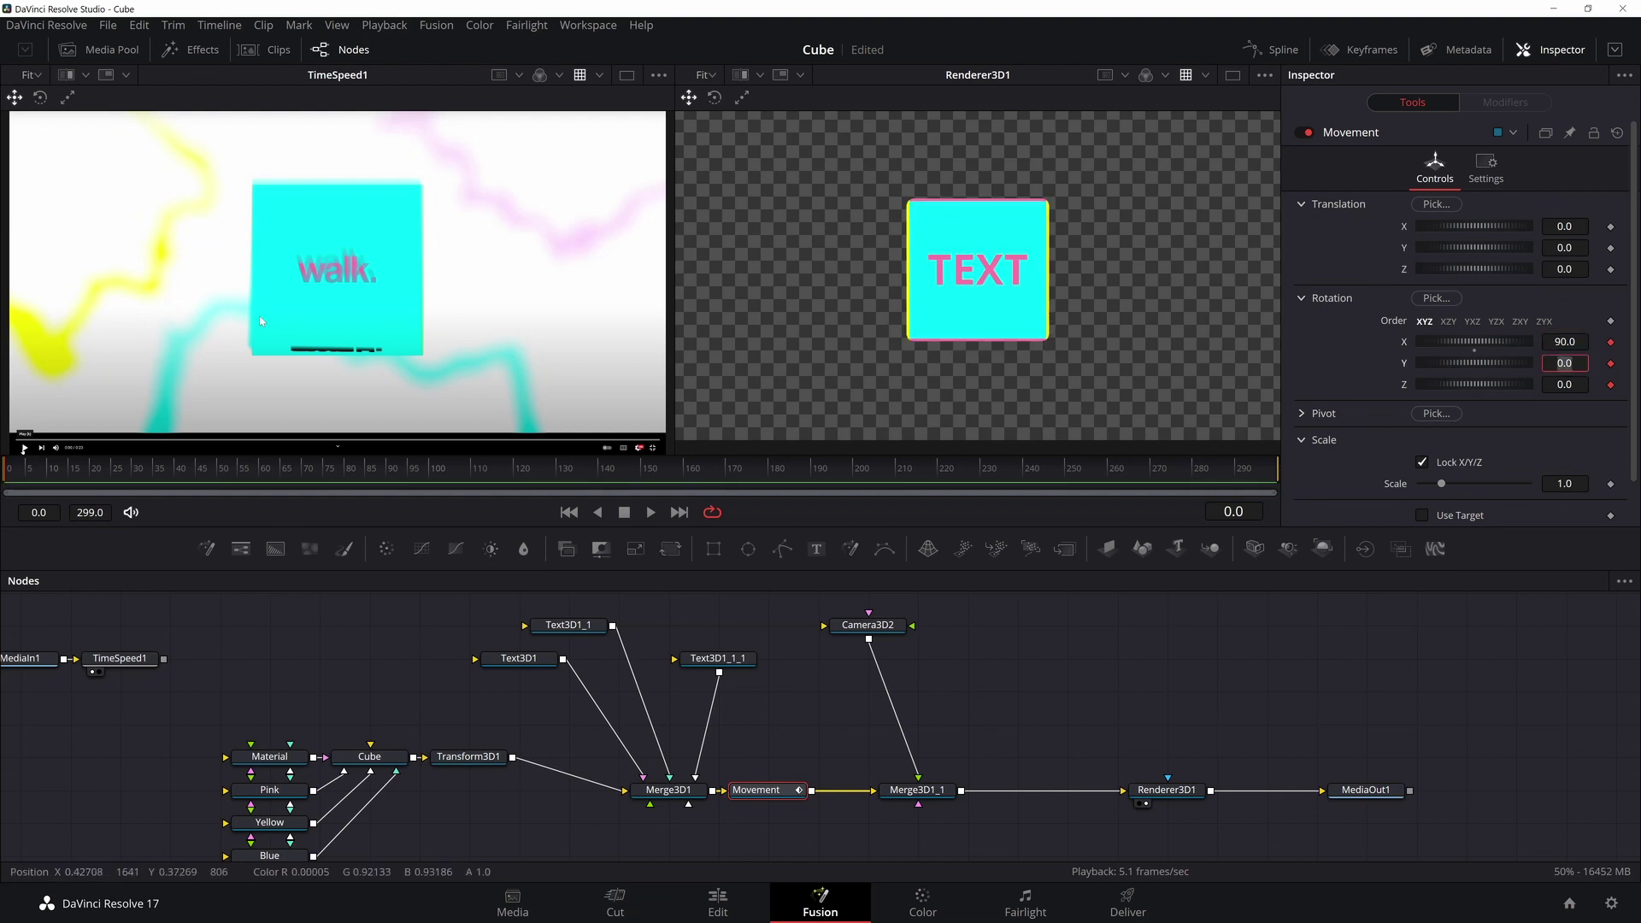
Step: At frame 75, set the Movement node's X rotation to 1.3 and Y rotation to -39.1
drag(254, 497, 326, 488)
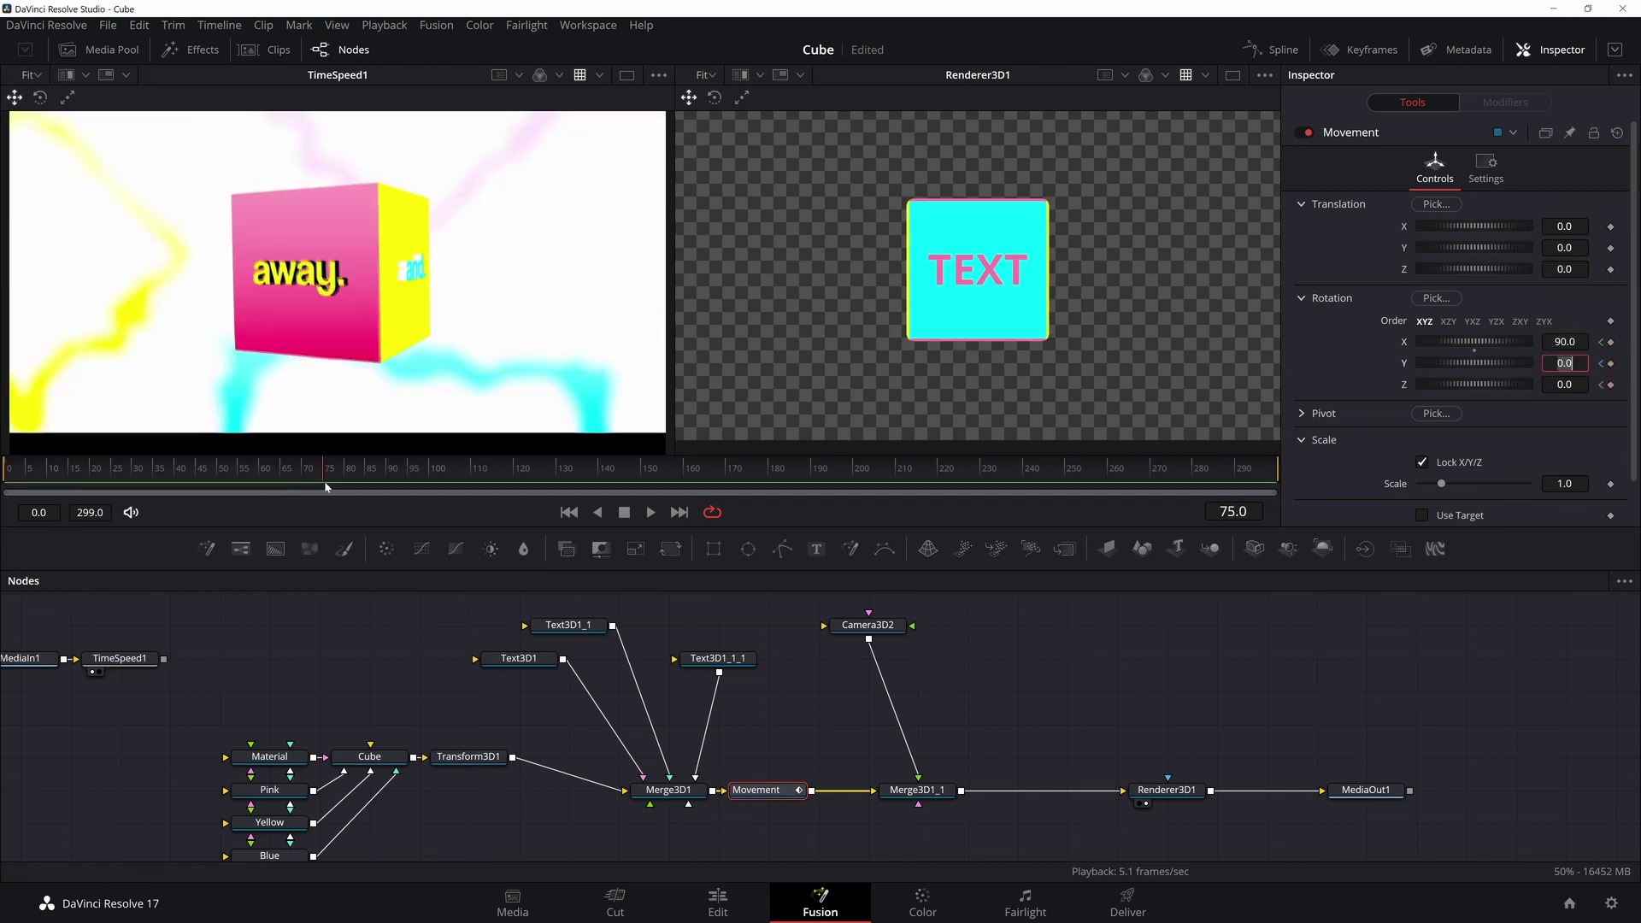
drag(1517, 343, 1479, 362)
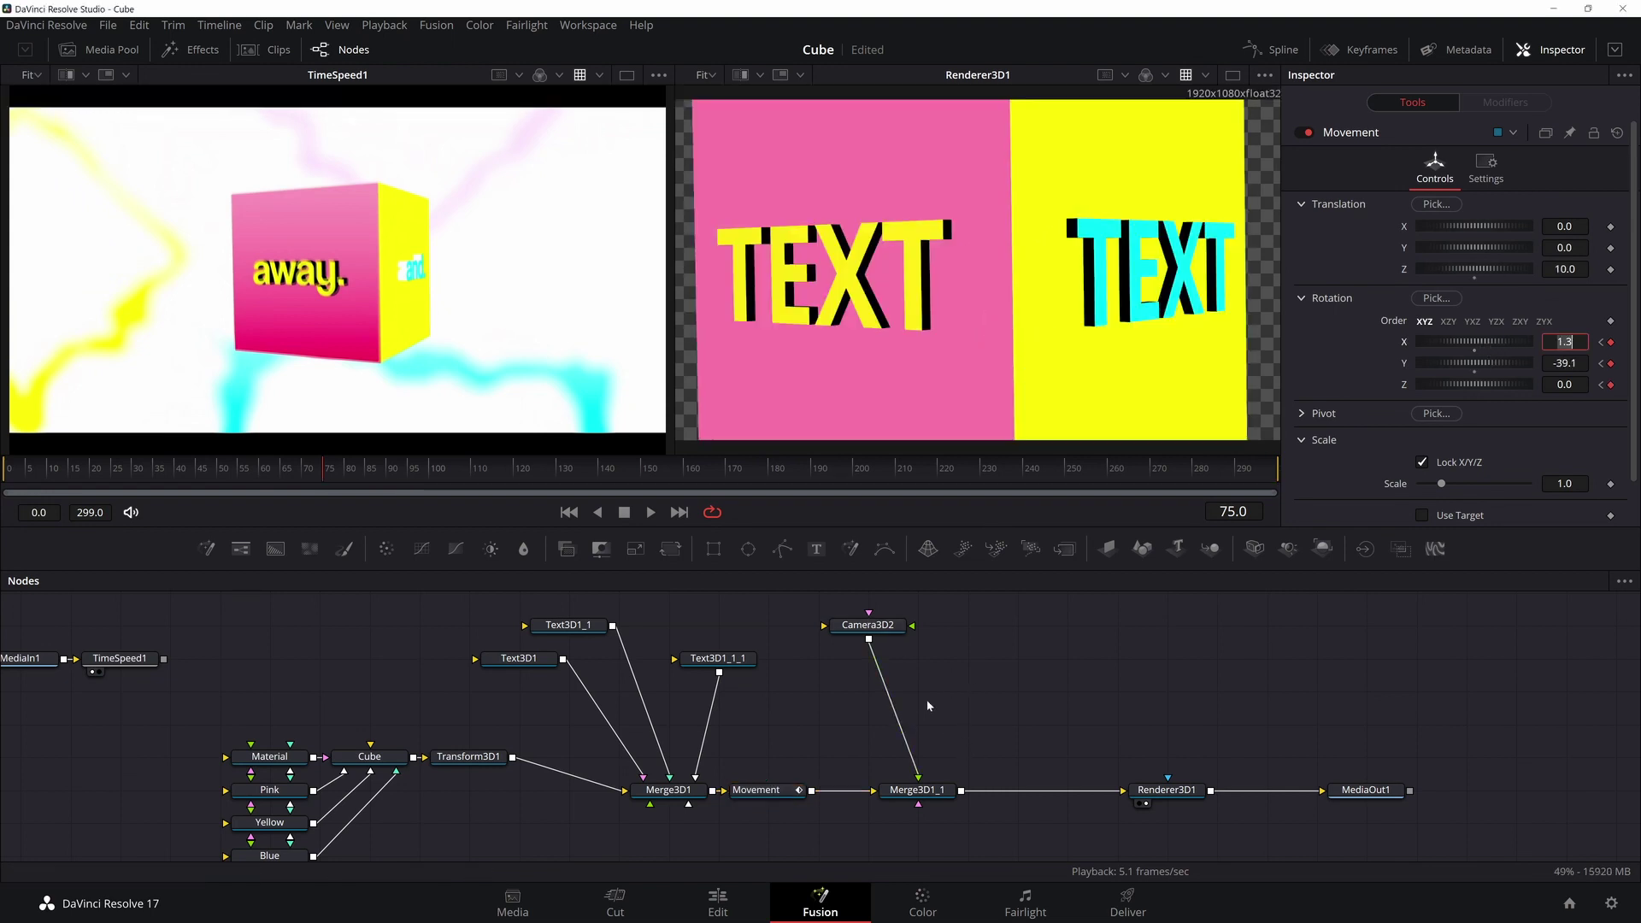
Step: Set Camera3D2's focal length to 10 mm and the Movement node's Z translation to 10
click(868, 626)
drag(1564, 347, 1543, 347)
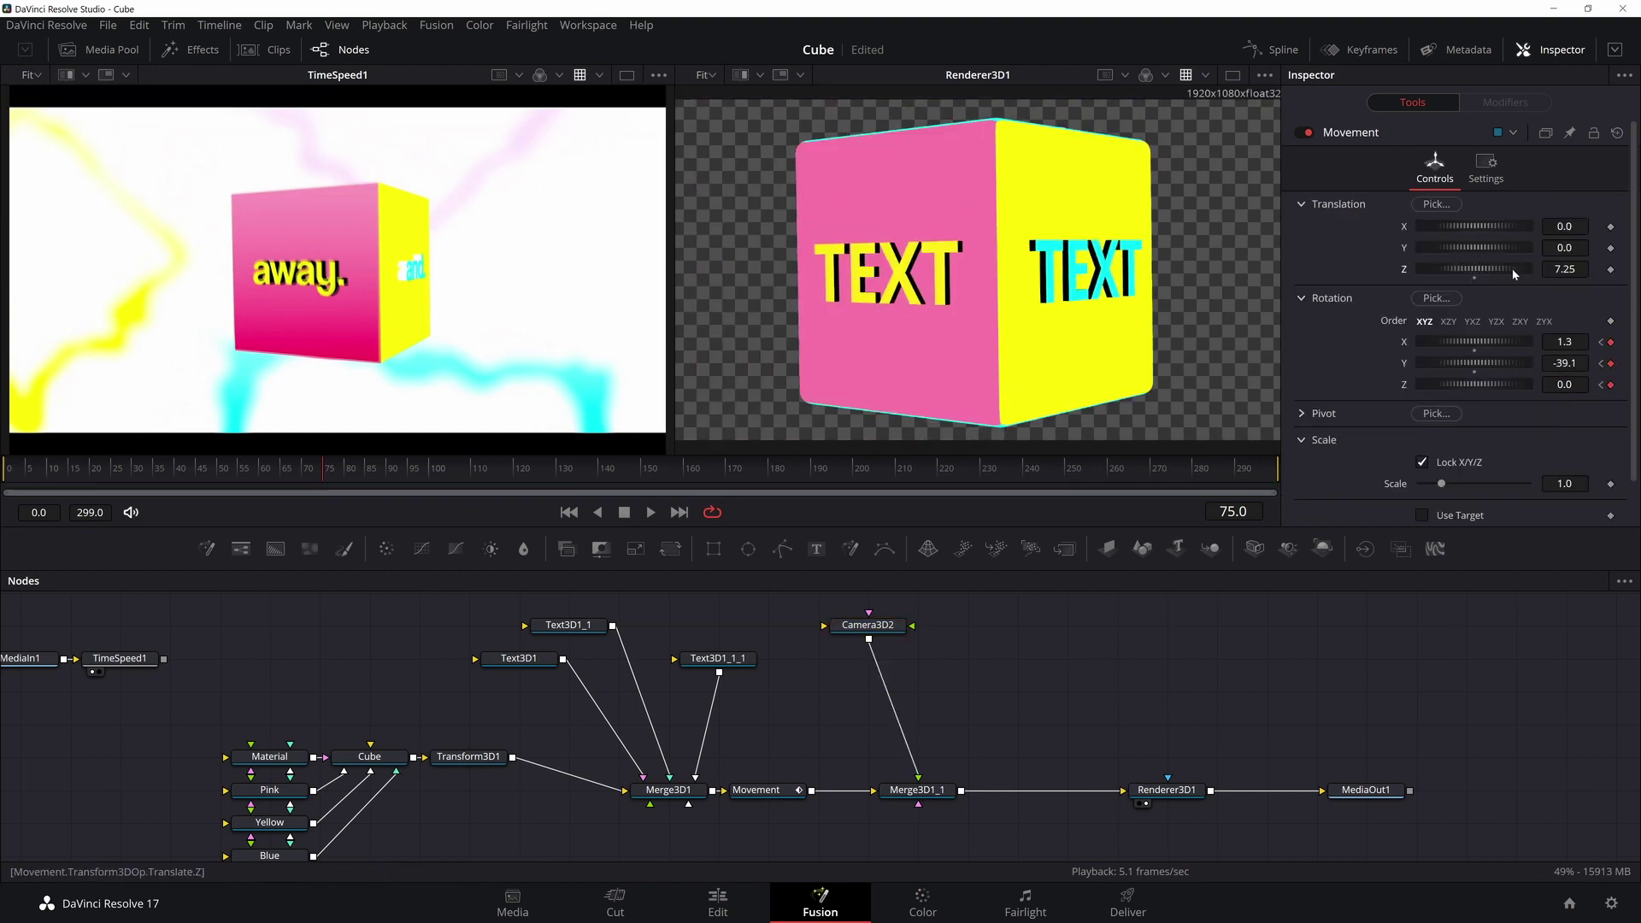
drag(1513, 270, 1517, 270)
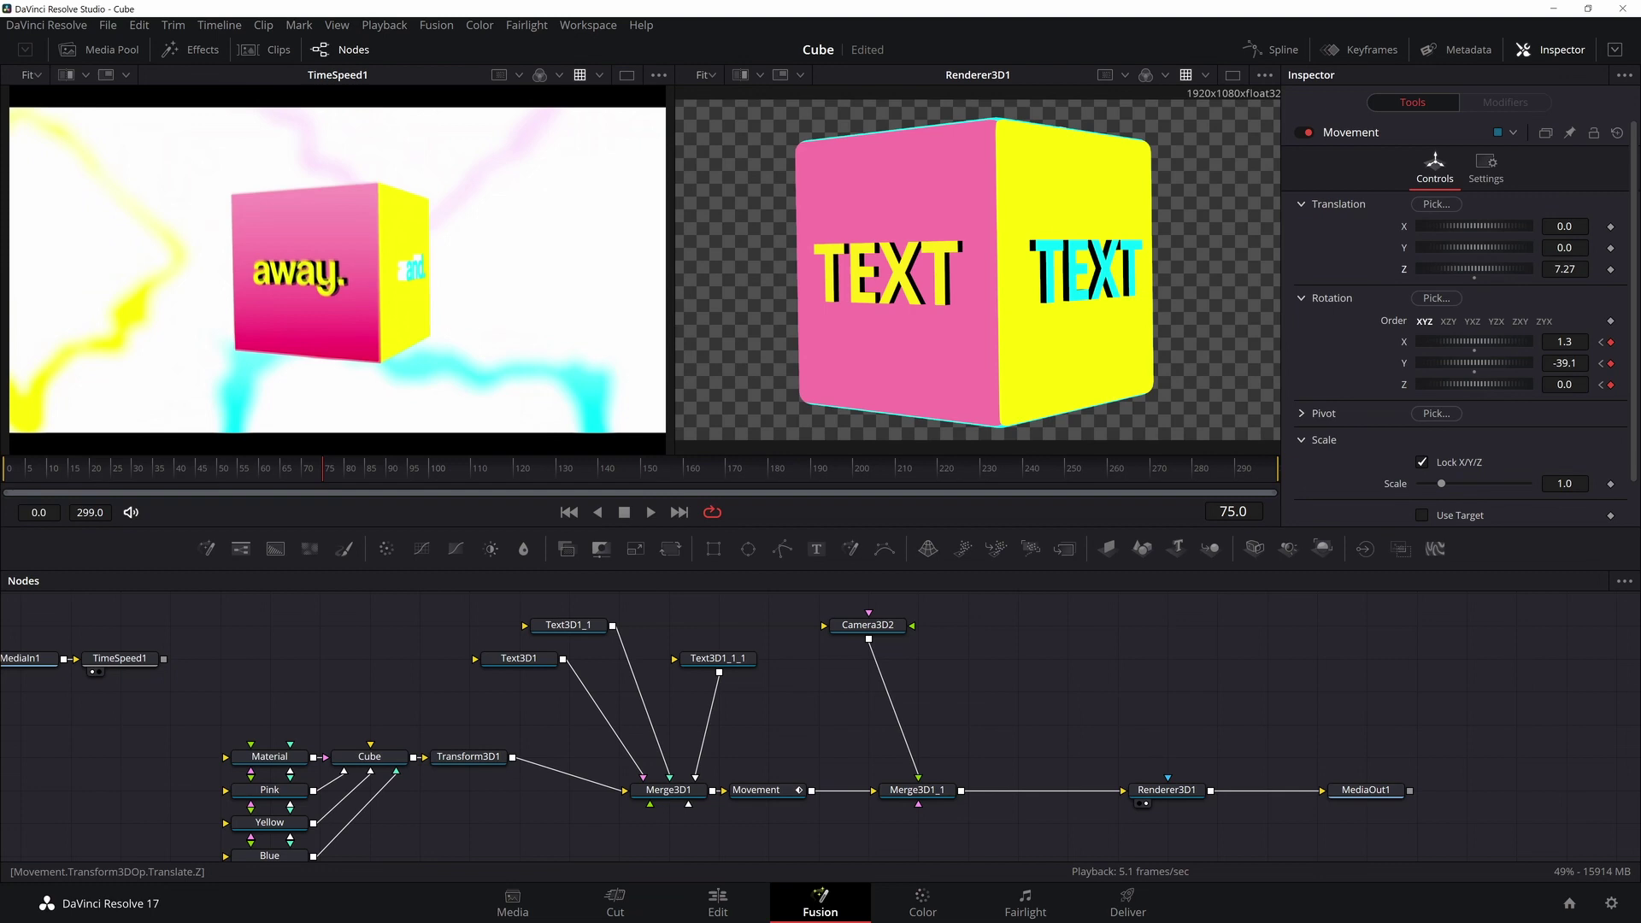
text(10)
key(Return)
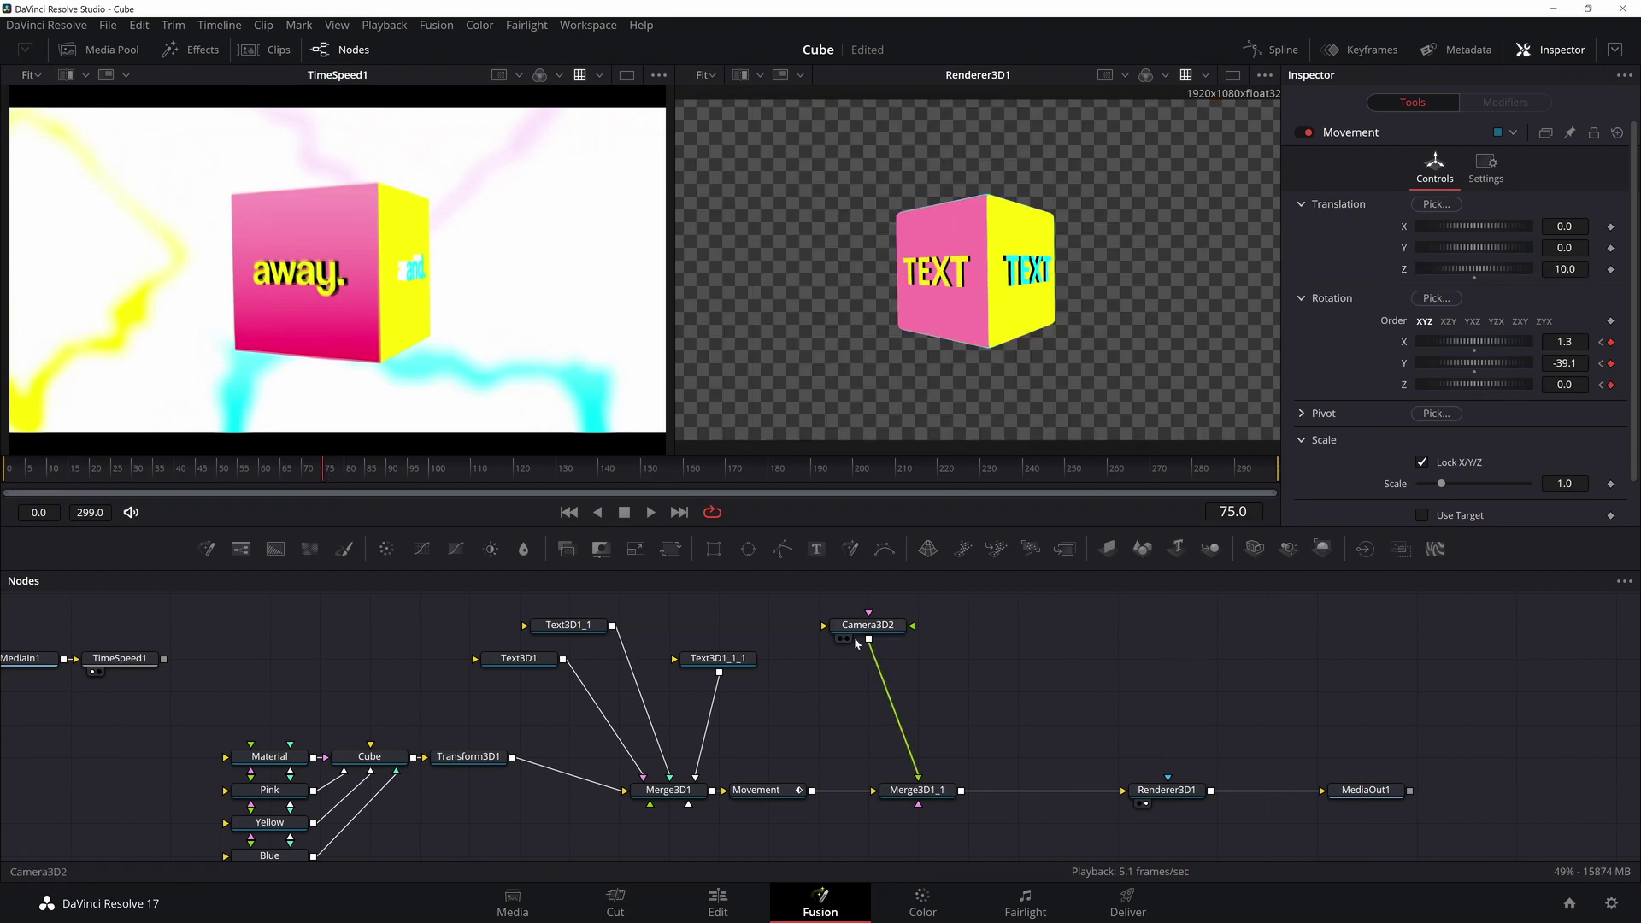
Step: Fine-tune Movement's Y rotation at frame 75 and keyframe new X, Y and Z rotations at frame 100
drag(1472, 366, 1482, 369)
drag(327, 474, 438, 482)
drag(1496, 363, 1479, 362)
mouse_move(1477, 342)
mouse_down()
mouse_move(1479, 385)
mouse_move(1491, 363)
mouse_up()
drag(1488, 383, 1490, 344)
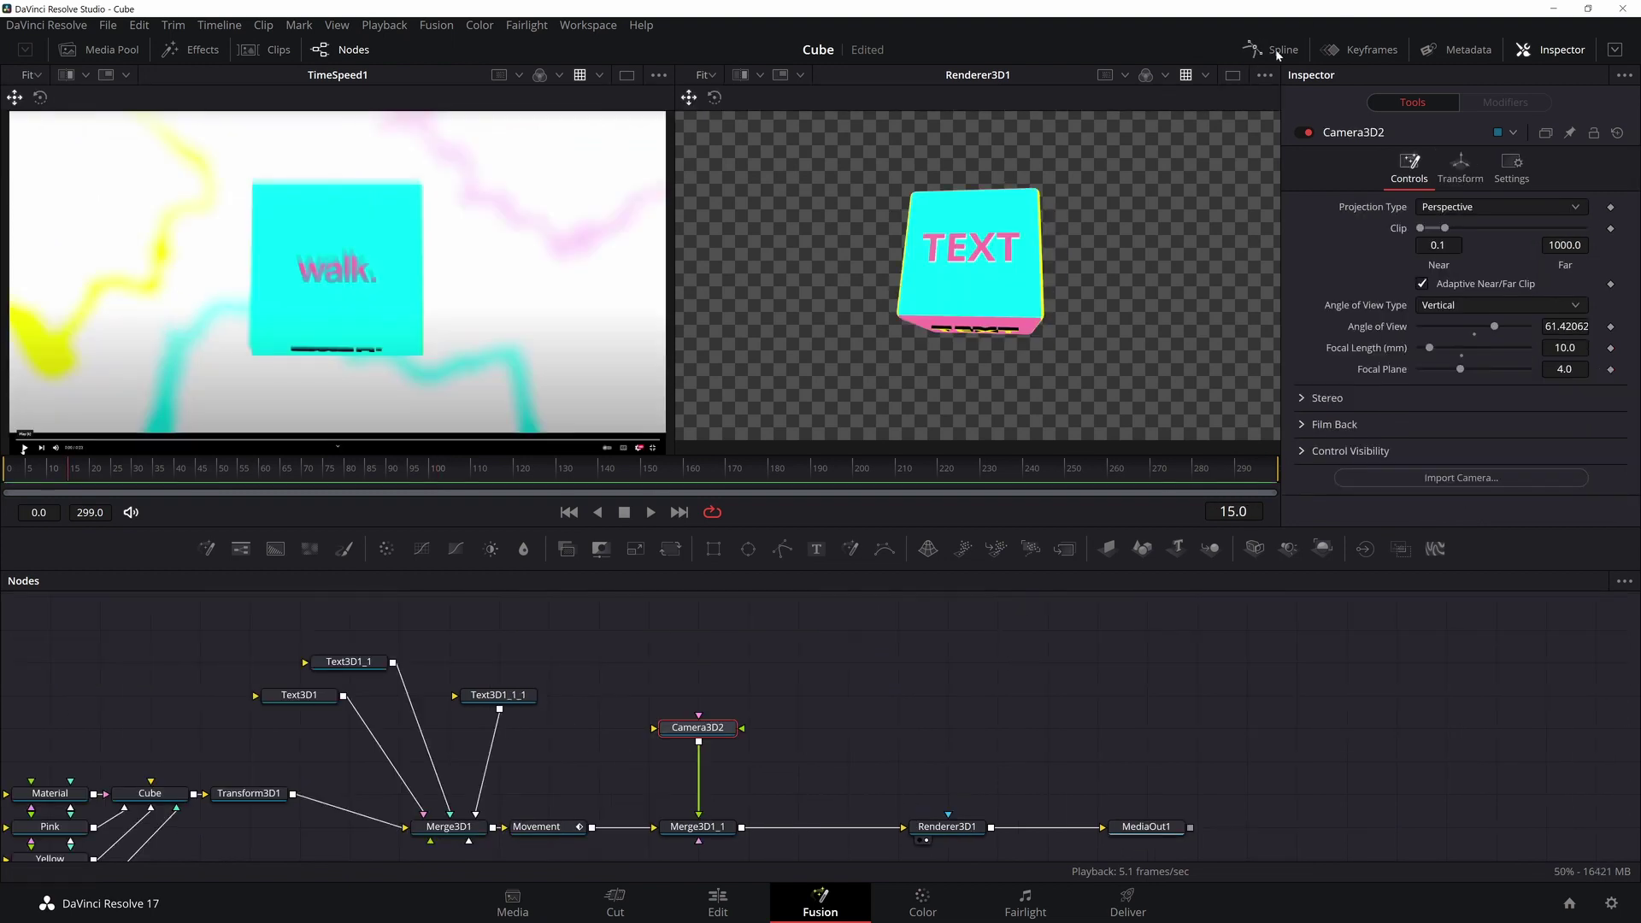
Step: Show the Movement node's three rotation curves in the Spline editor, fitted to the graph area
click(542, 829)
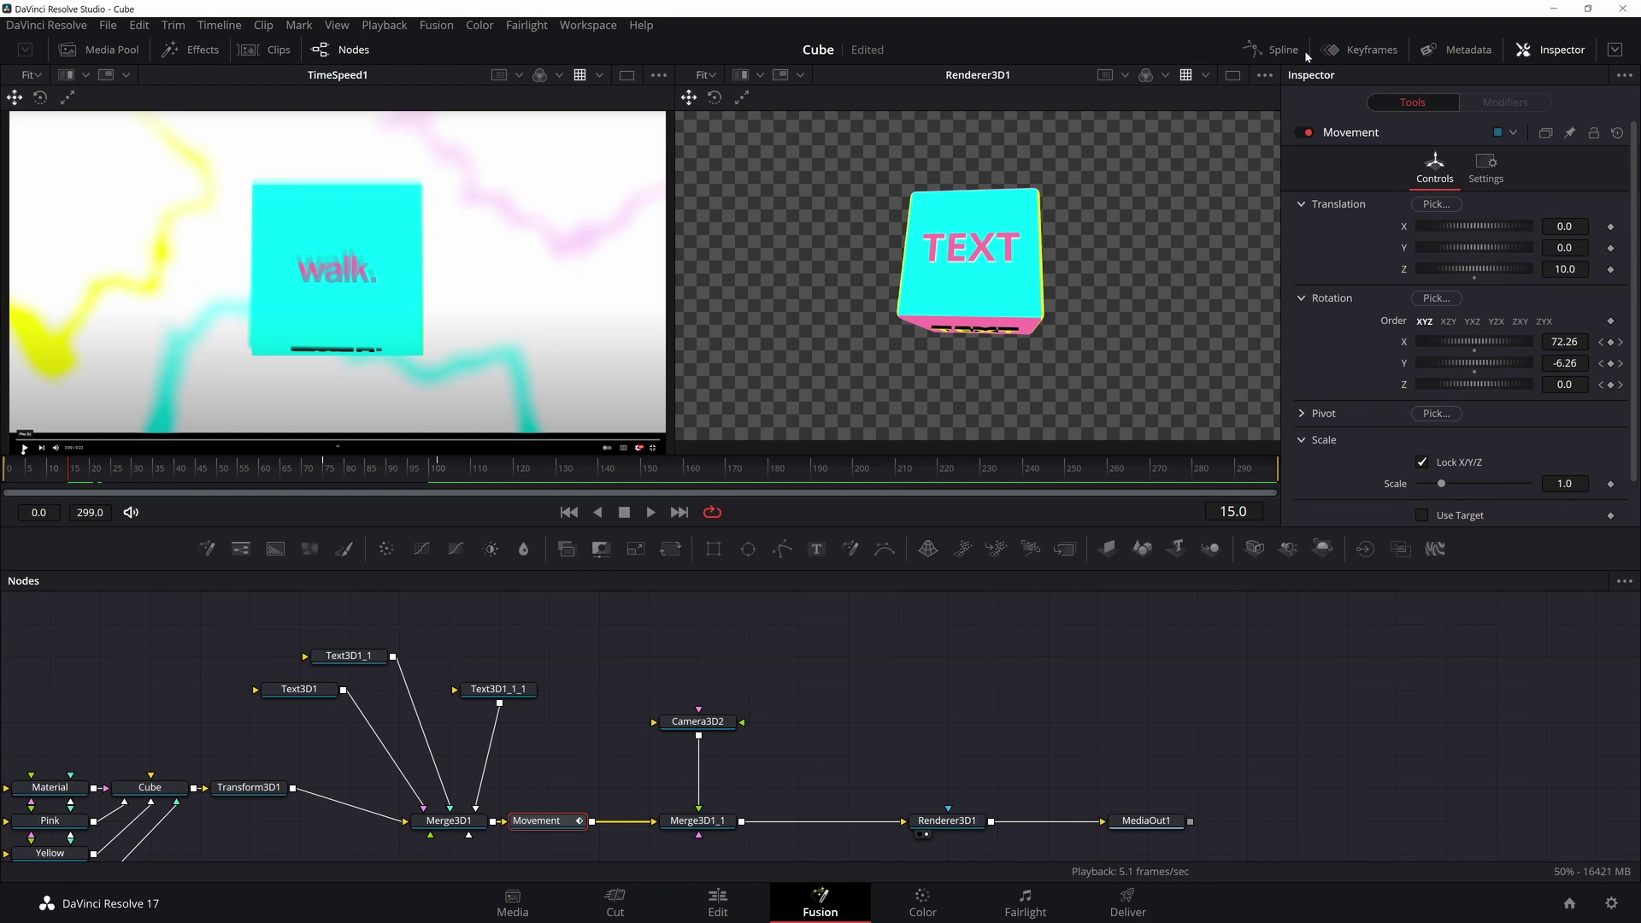
click(1283, 49)
click(849, 633)
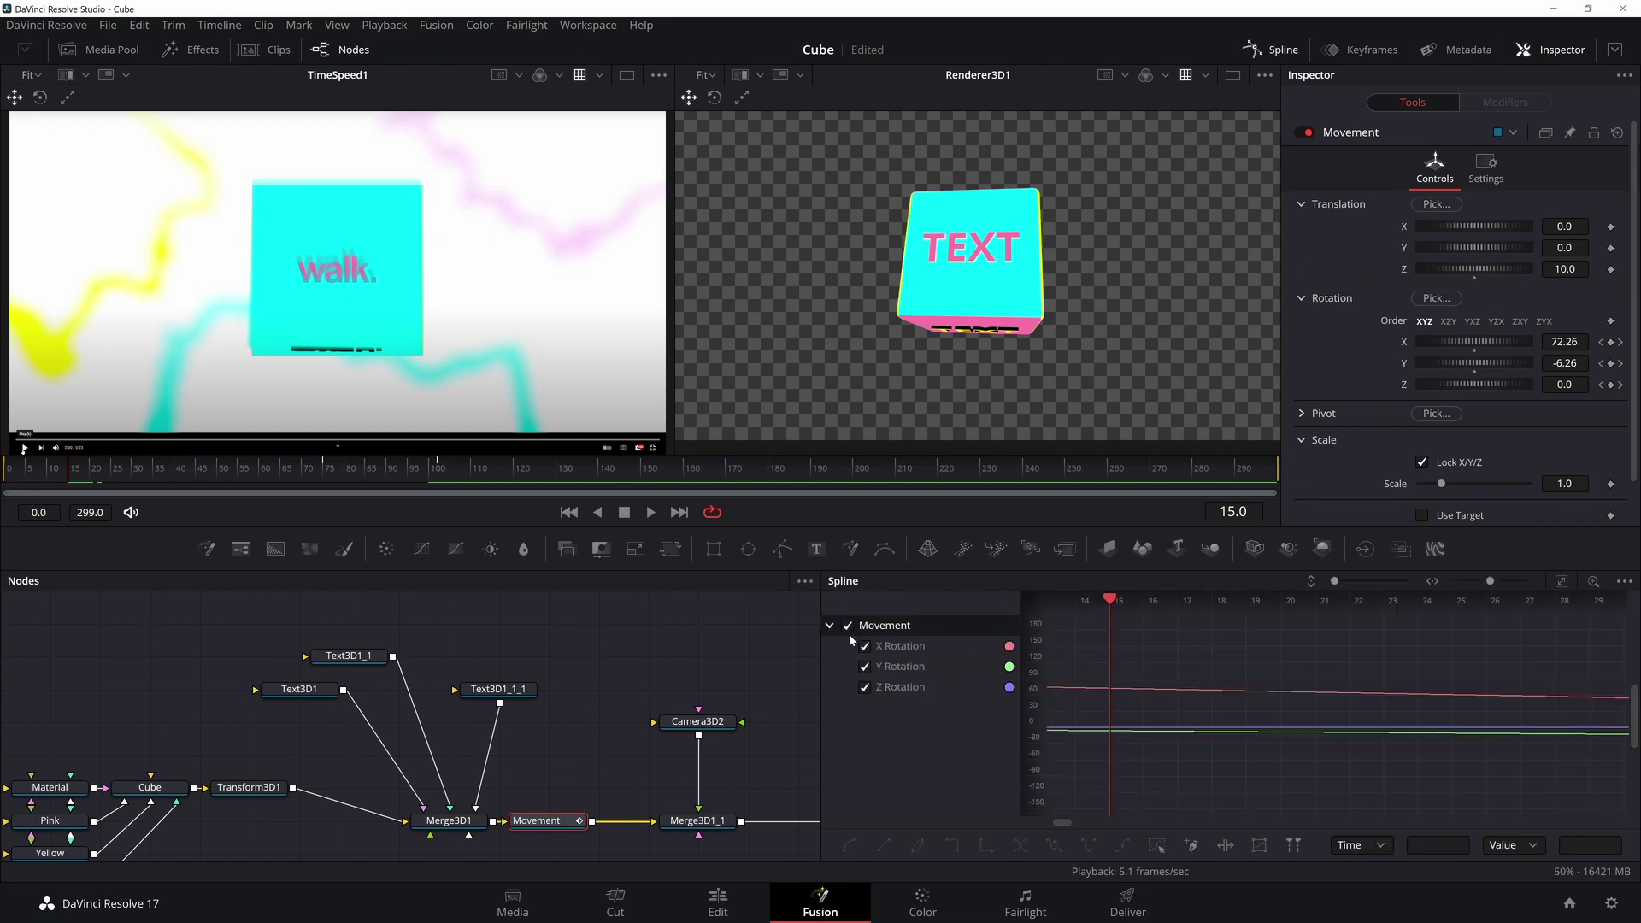
click(1561, 581)
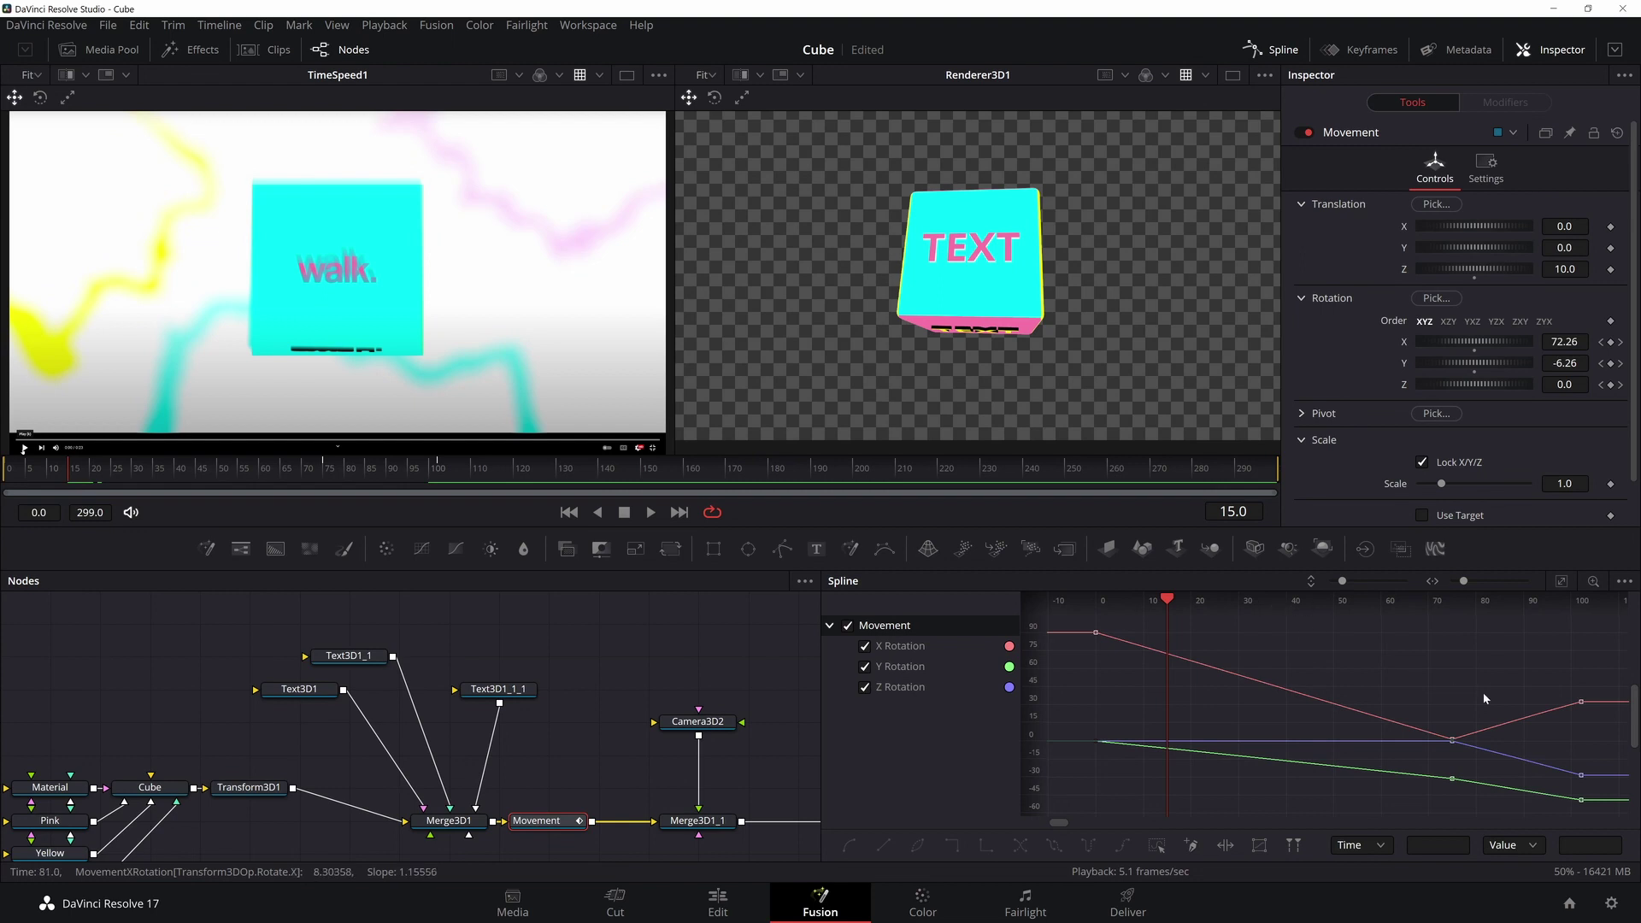
Step: Select all keyframes of the X, Y and Z rotation curves and smooth them
drag(1484, 718, 1521, 719)
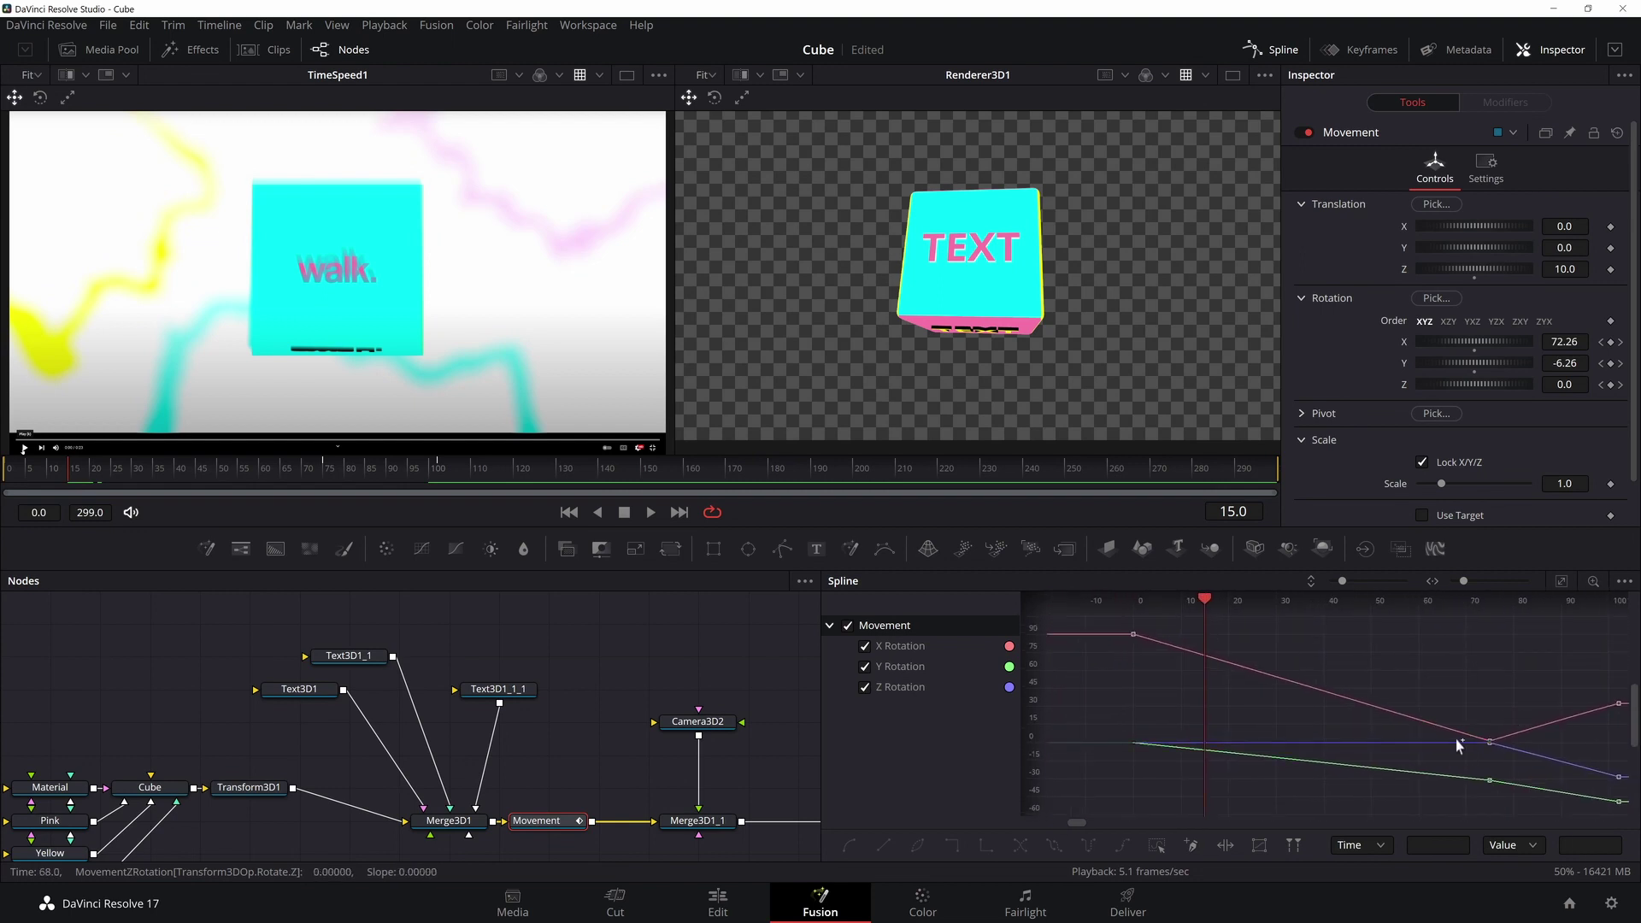
mouse_move(1377, 714)
mouse_down()
mouse_move(1216, 693)
mouse_move(1358, 709)
mouse_up()
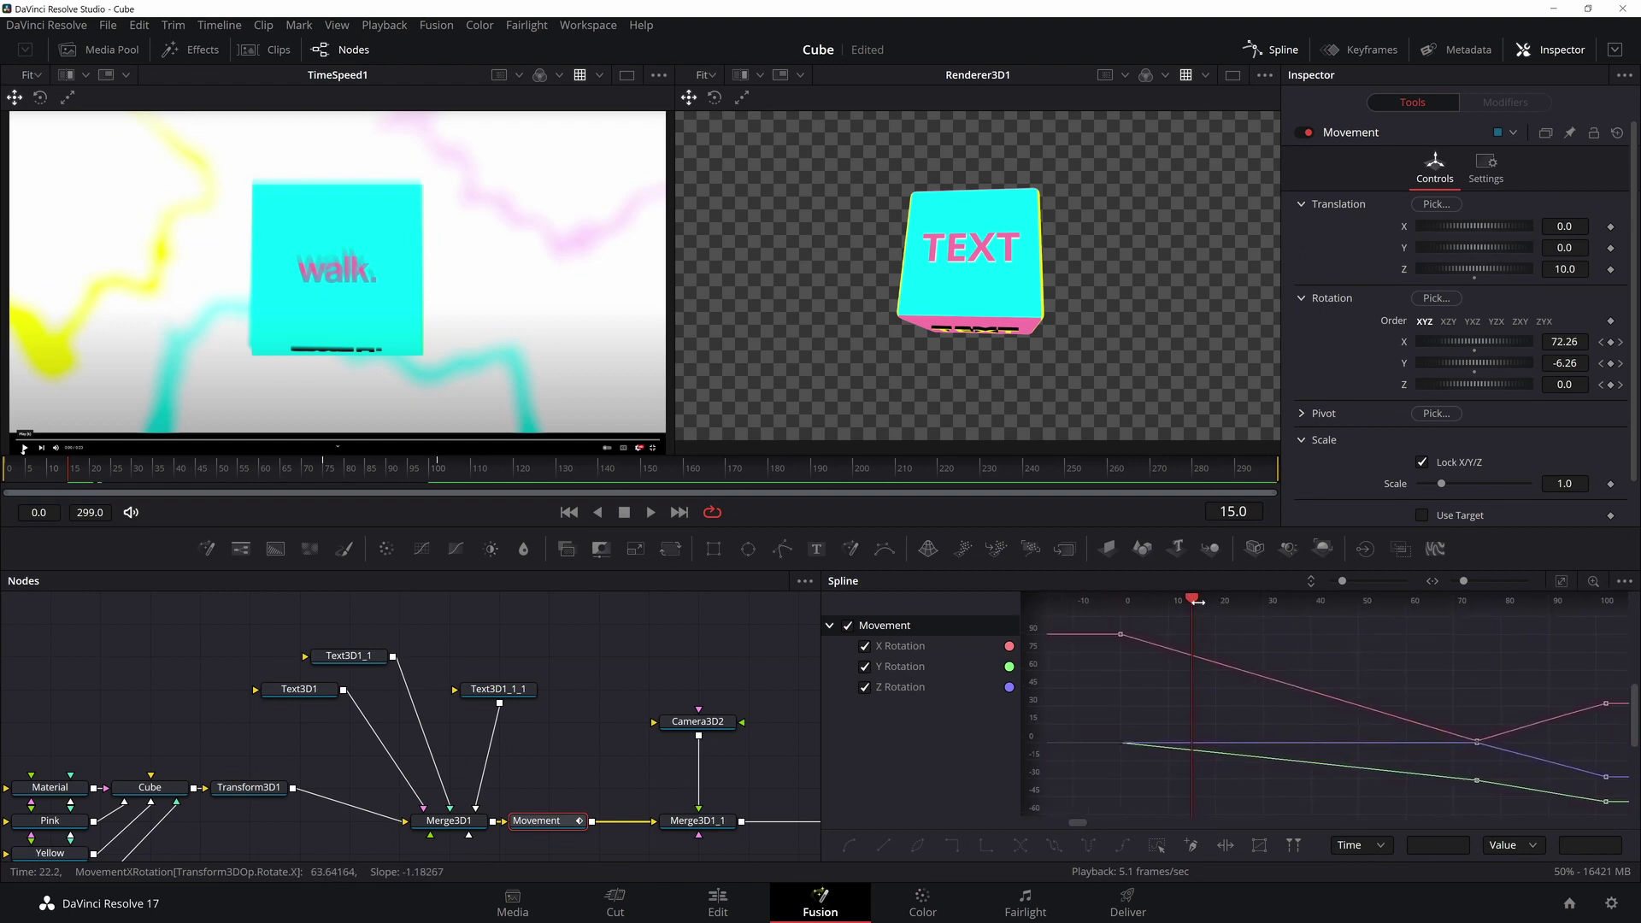
mouse_move(1191, 602)
mouse_down()
mouse_move(1139, 606)
mouse_move(1446, 612)
mouse_up()
scroll(1353, 672, down, 1)
drag(1539, 632, 1199, 797)
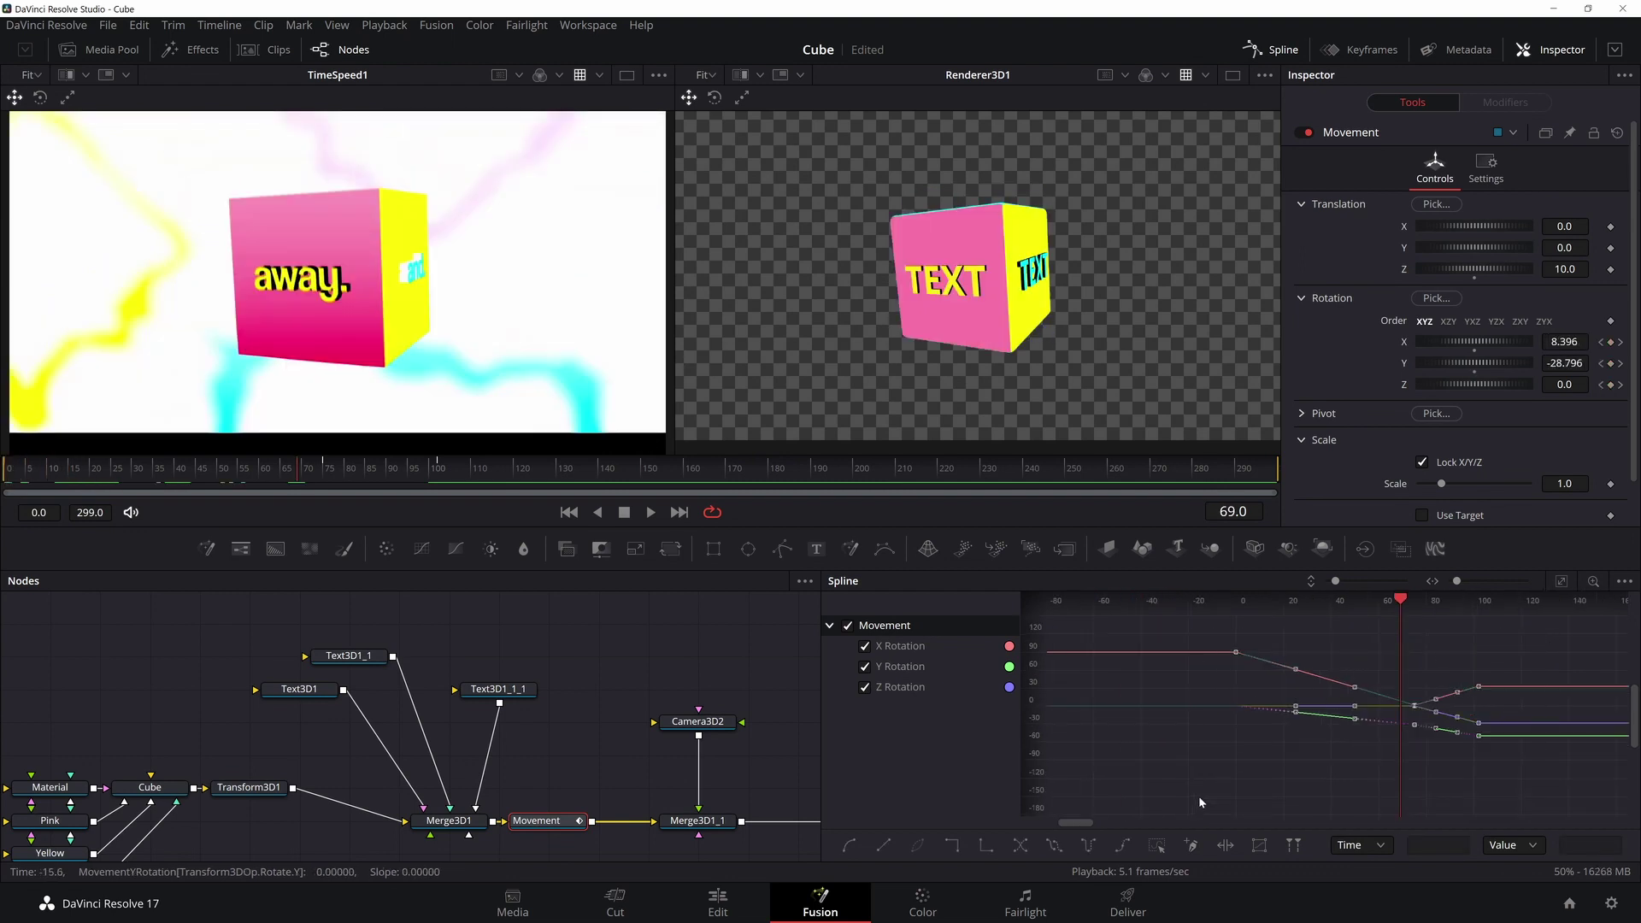
key(shift+s)
Step: Bend the outgoing handle of the first X Rotation keyframe sharply downward for a fast start, and preview the motion
scroll(1325, 657, up, 2)
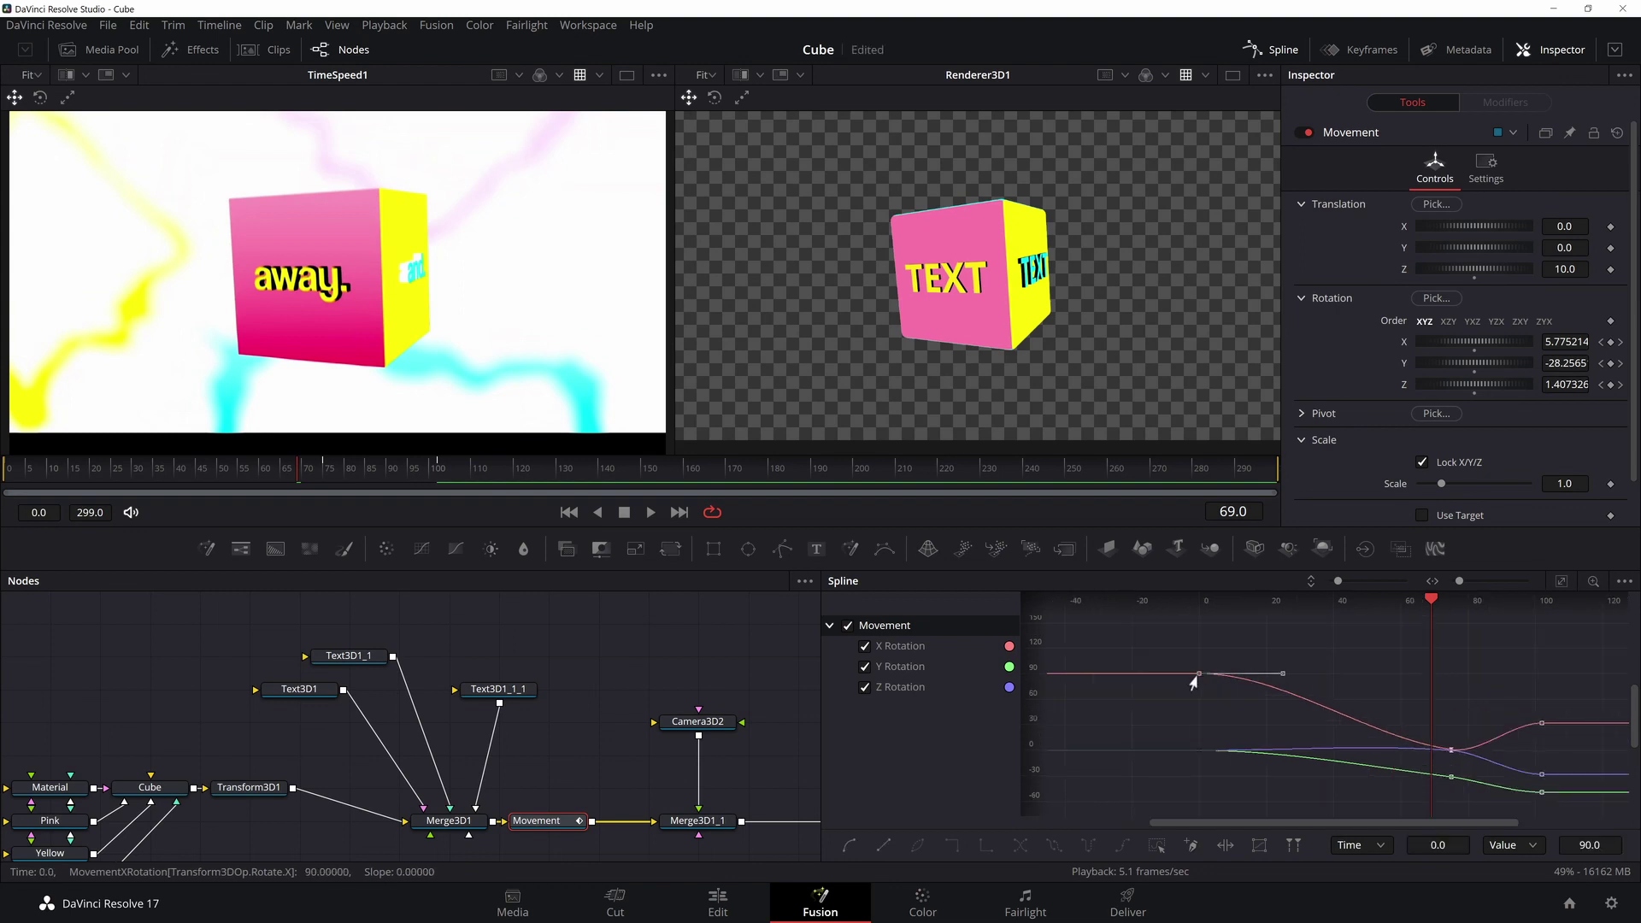
drag(1282, 674, 1207, 742)
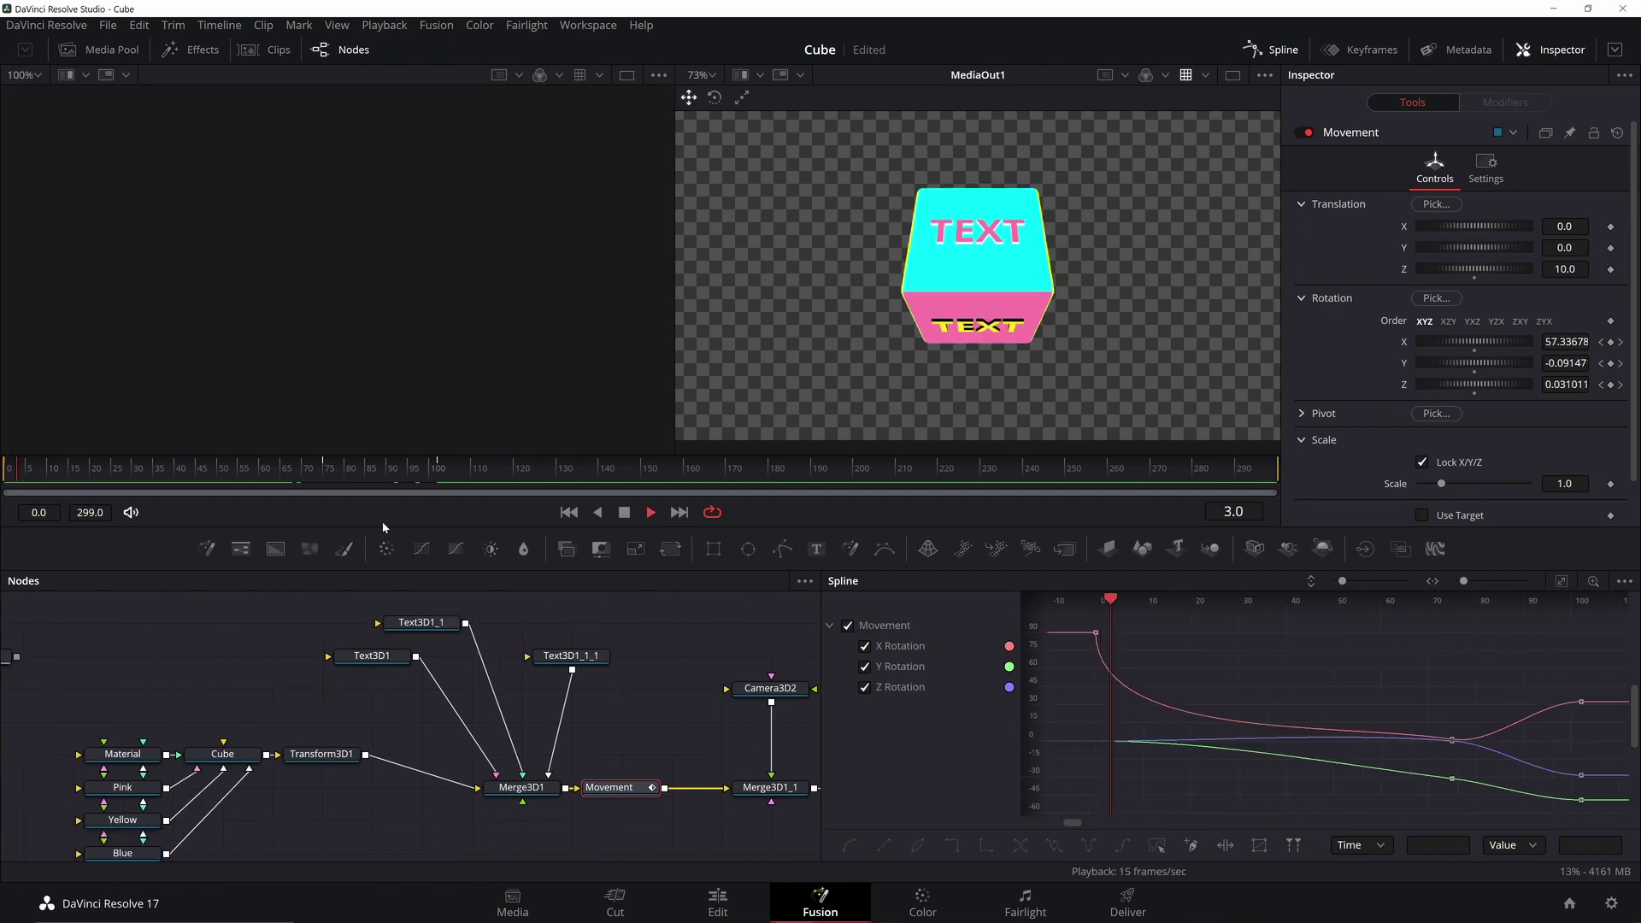
key(j)
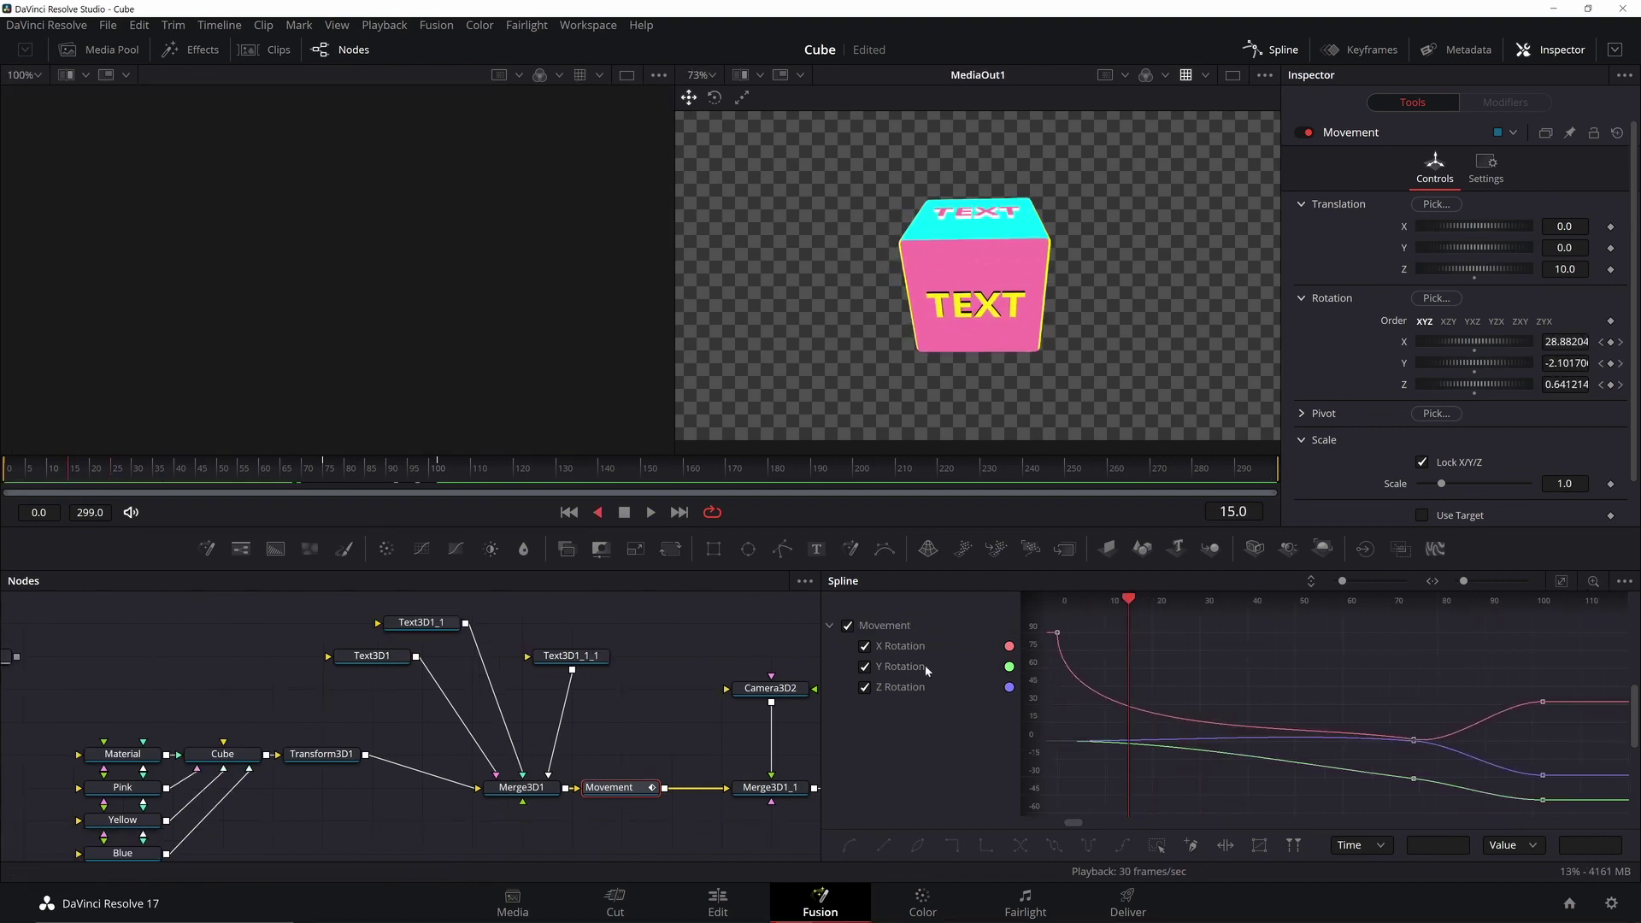
Step: Refine the X Rotation curve's tangent at frame 75 and play the animation back to check it
drag(1480, 723, 1455, 753)
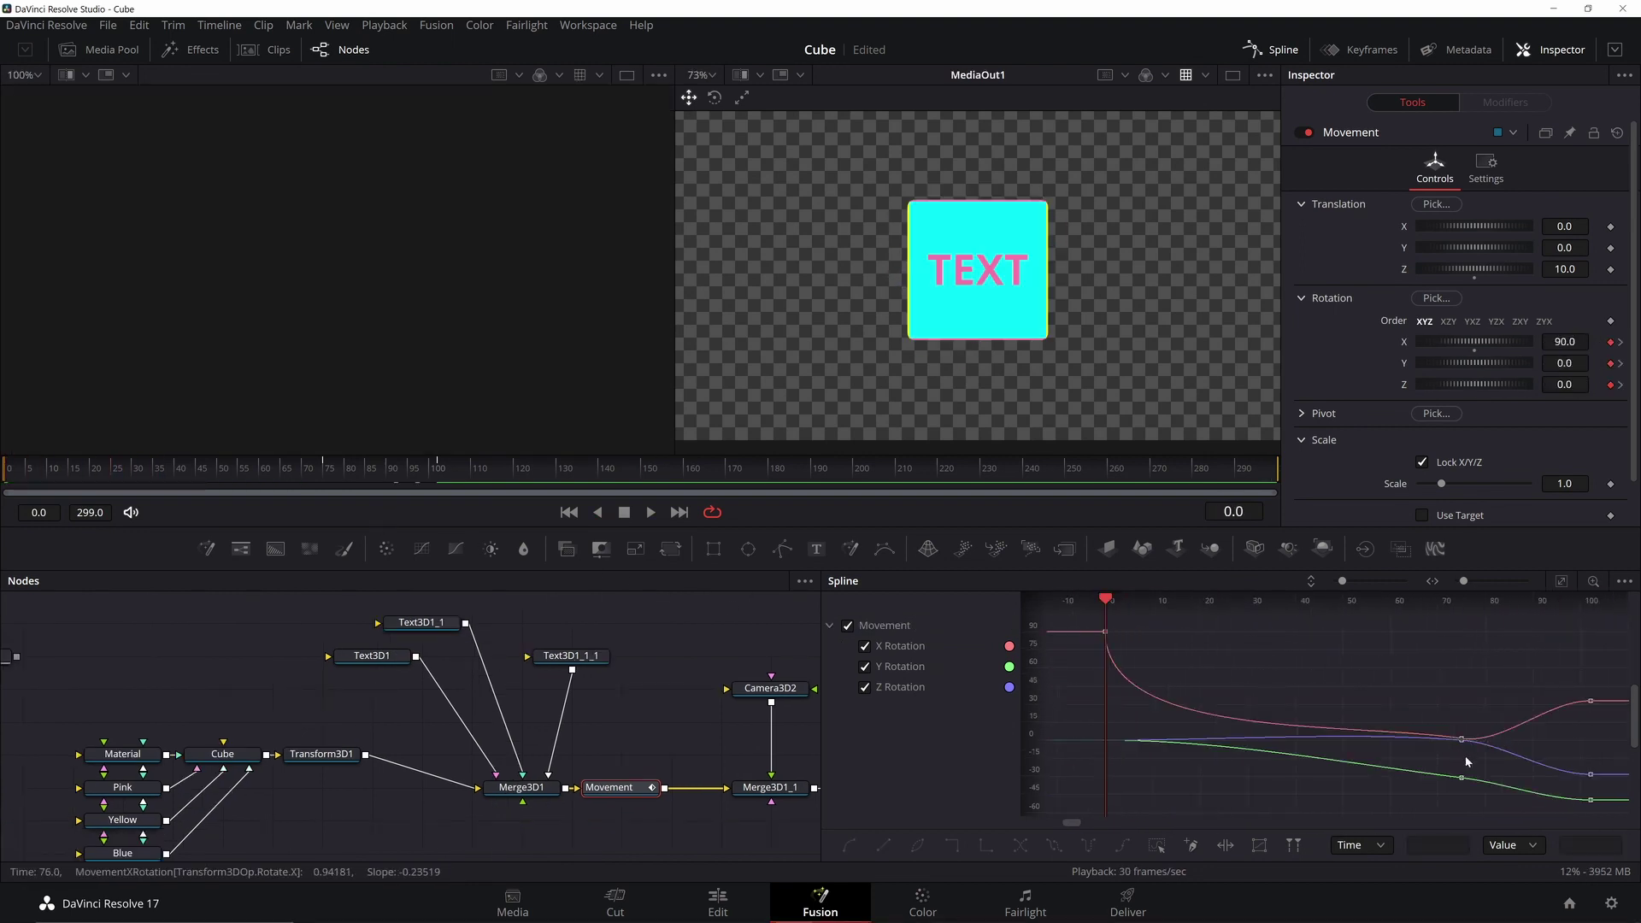
key(ctrl+z)
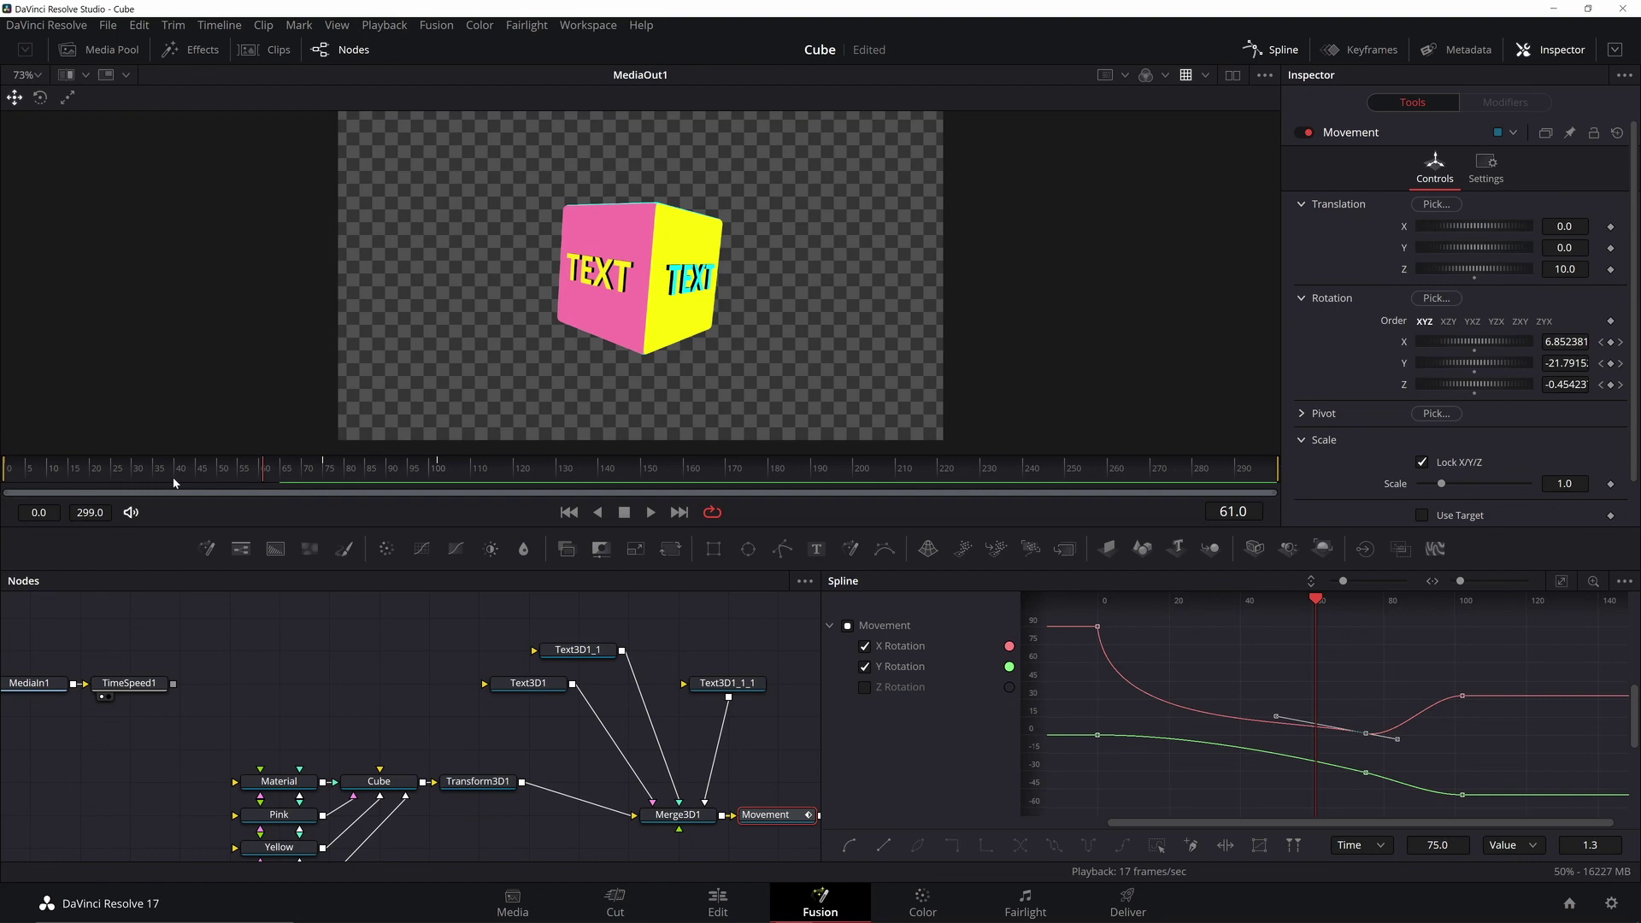
click(39, 470)
key(space)
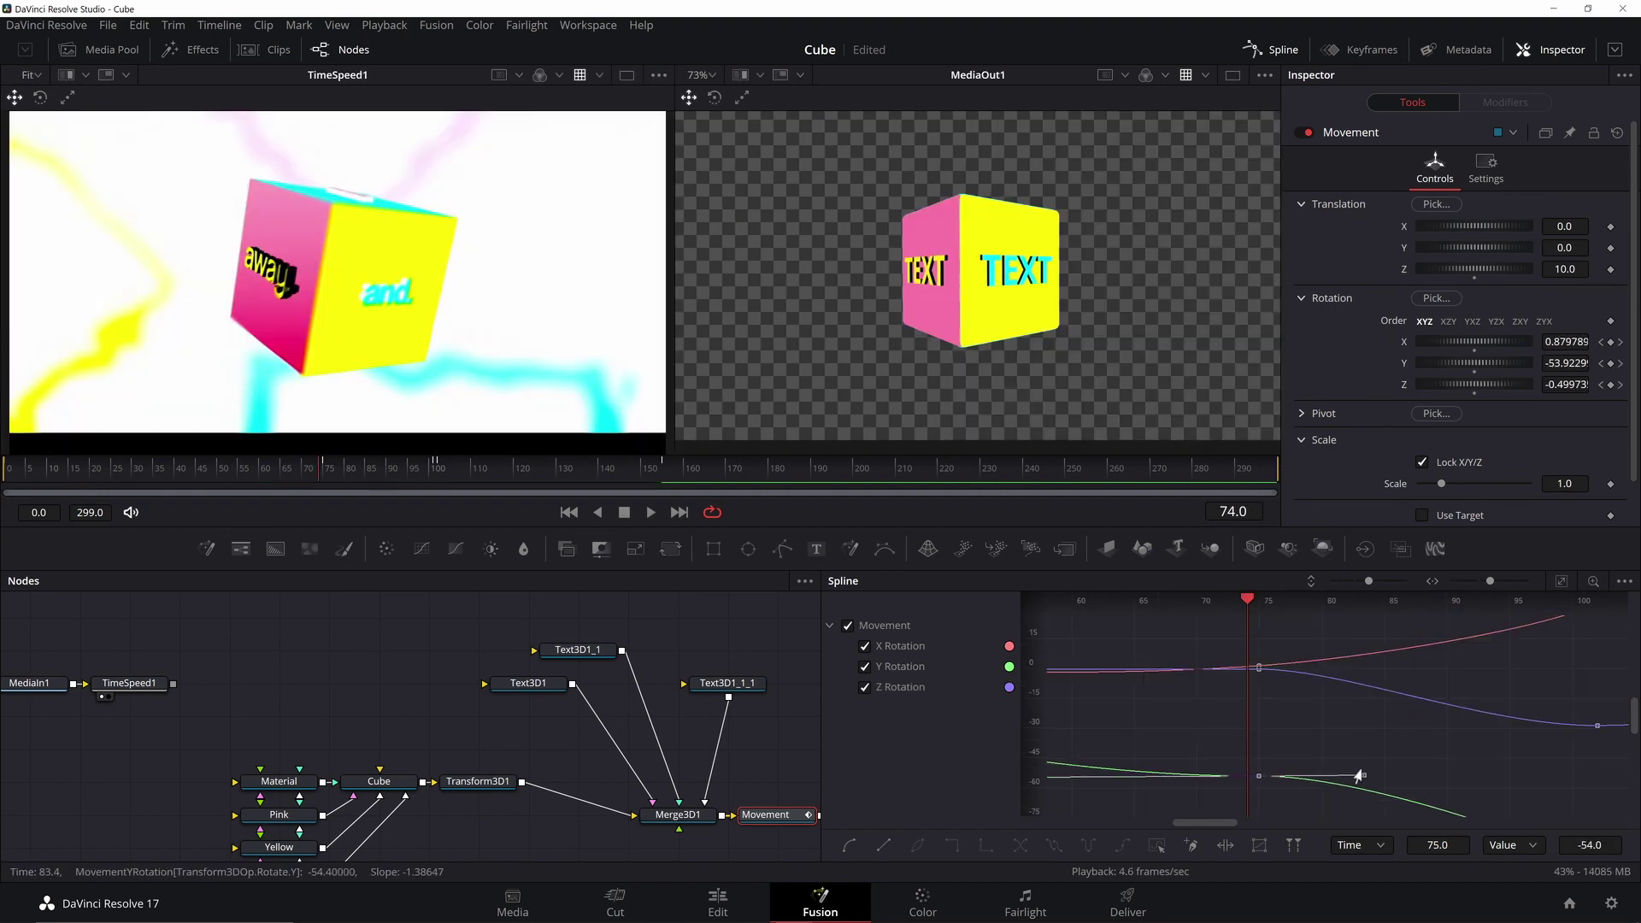
Step: Reshape the Y Rotation curve around its frame 75 keyframe by angling the handles along the downward slope
scroll(1174, 630, up, 5)
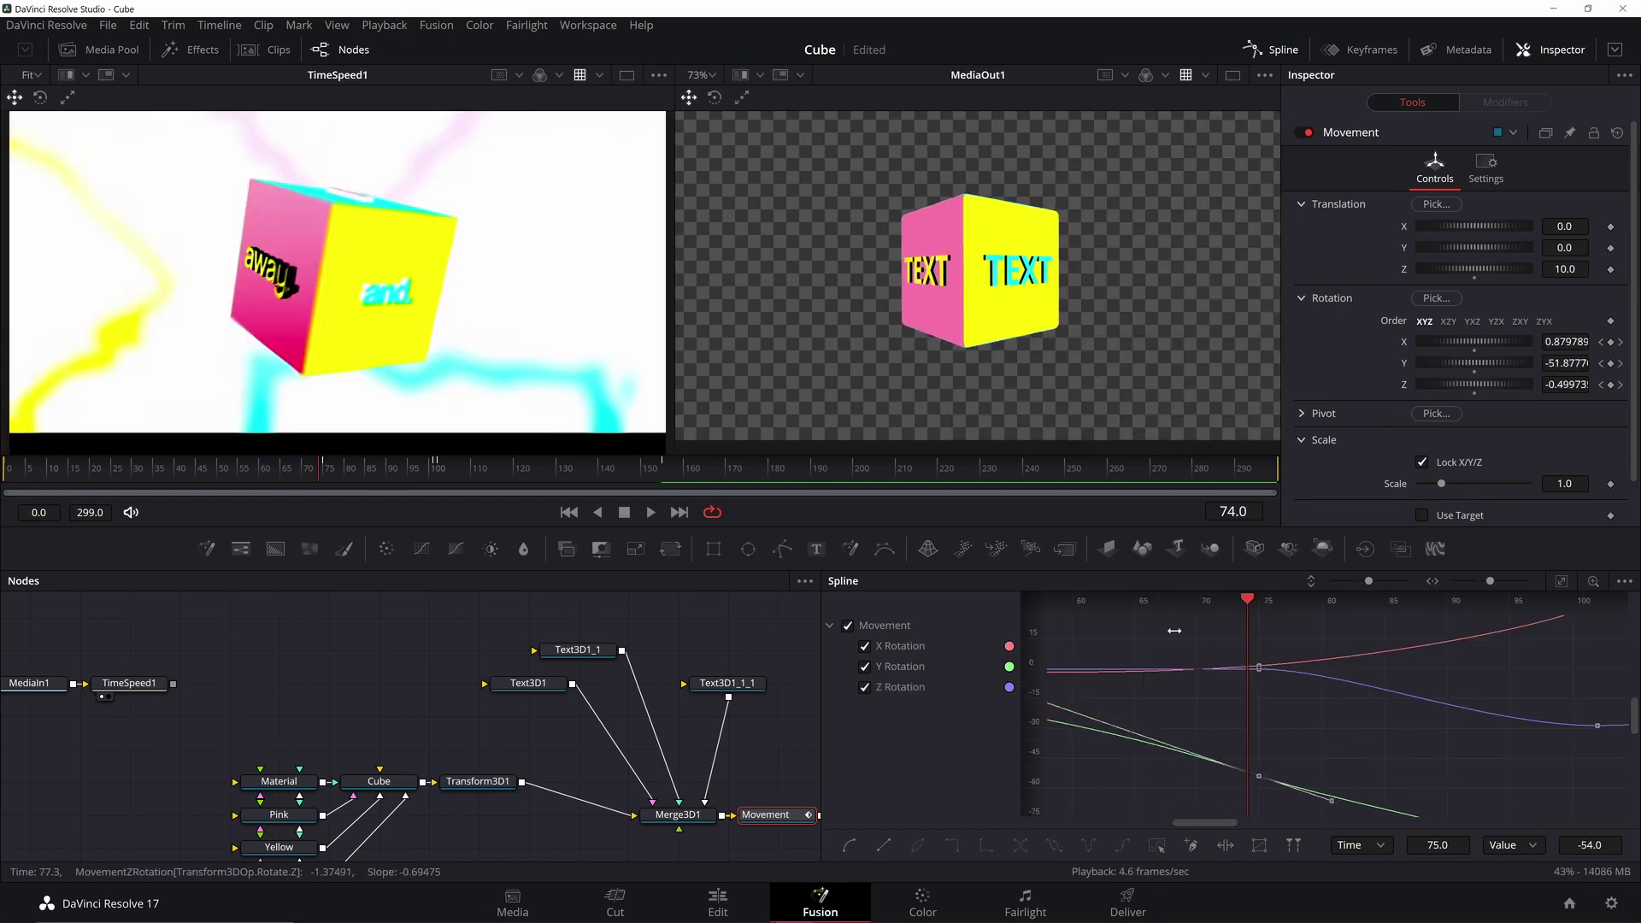
click(326, 470)
drag(1134, 747, 1137, 758)
scroll(1368, 722, down, 5)
drag(1351, 737, 1335, 740)
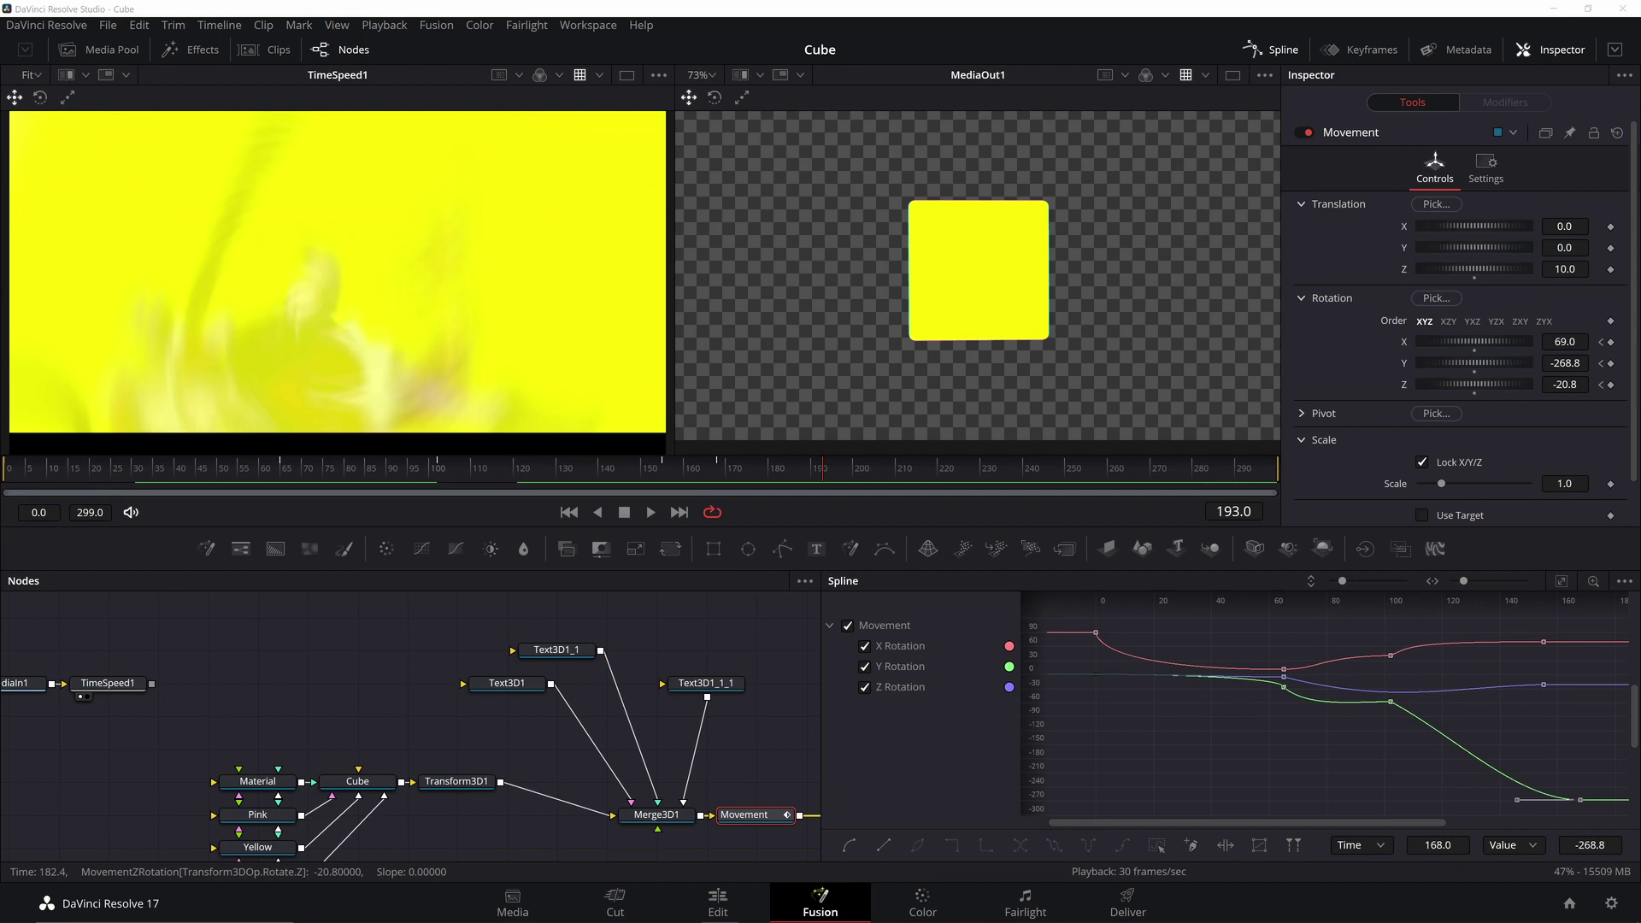
Step: Play the cube animation from frame 0 beside the reference clip to compare them, stop it, and show only MediaOut1
click(1233, 75)
click(1233, 75)
click(6, 470)
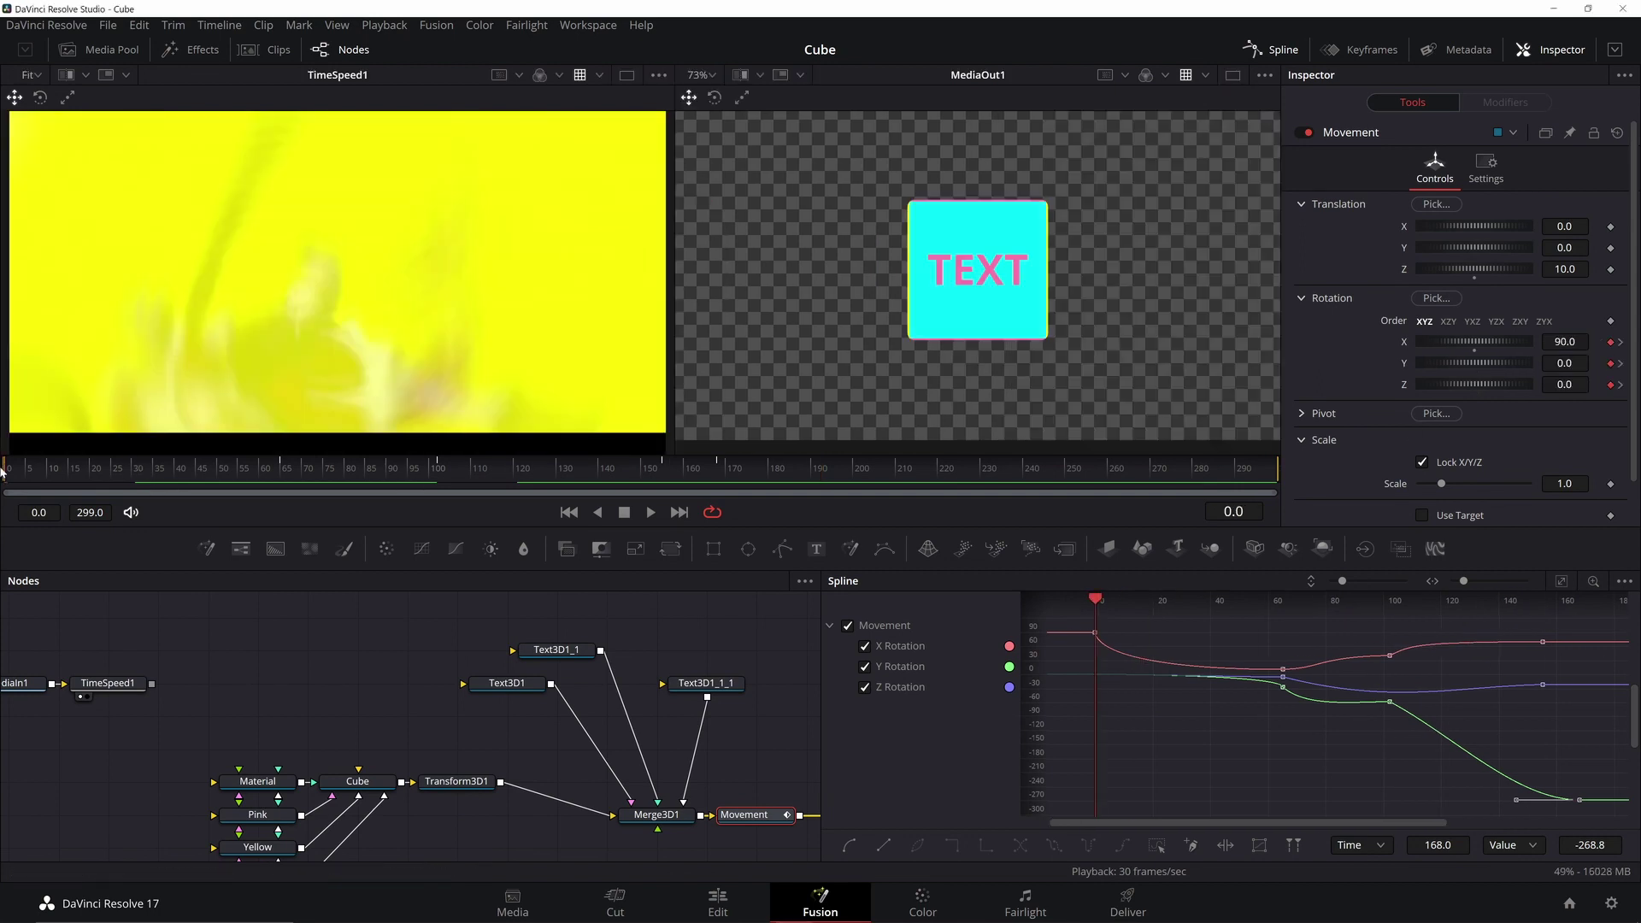
click(649, 516)
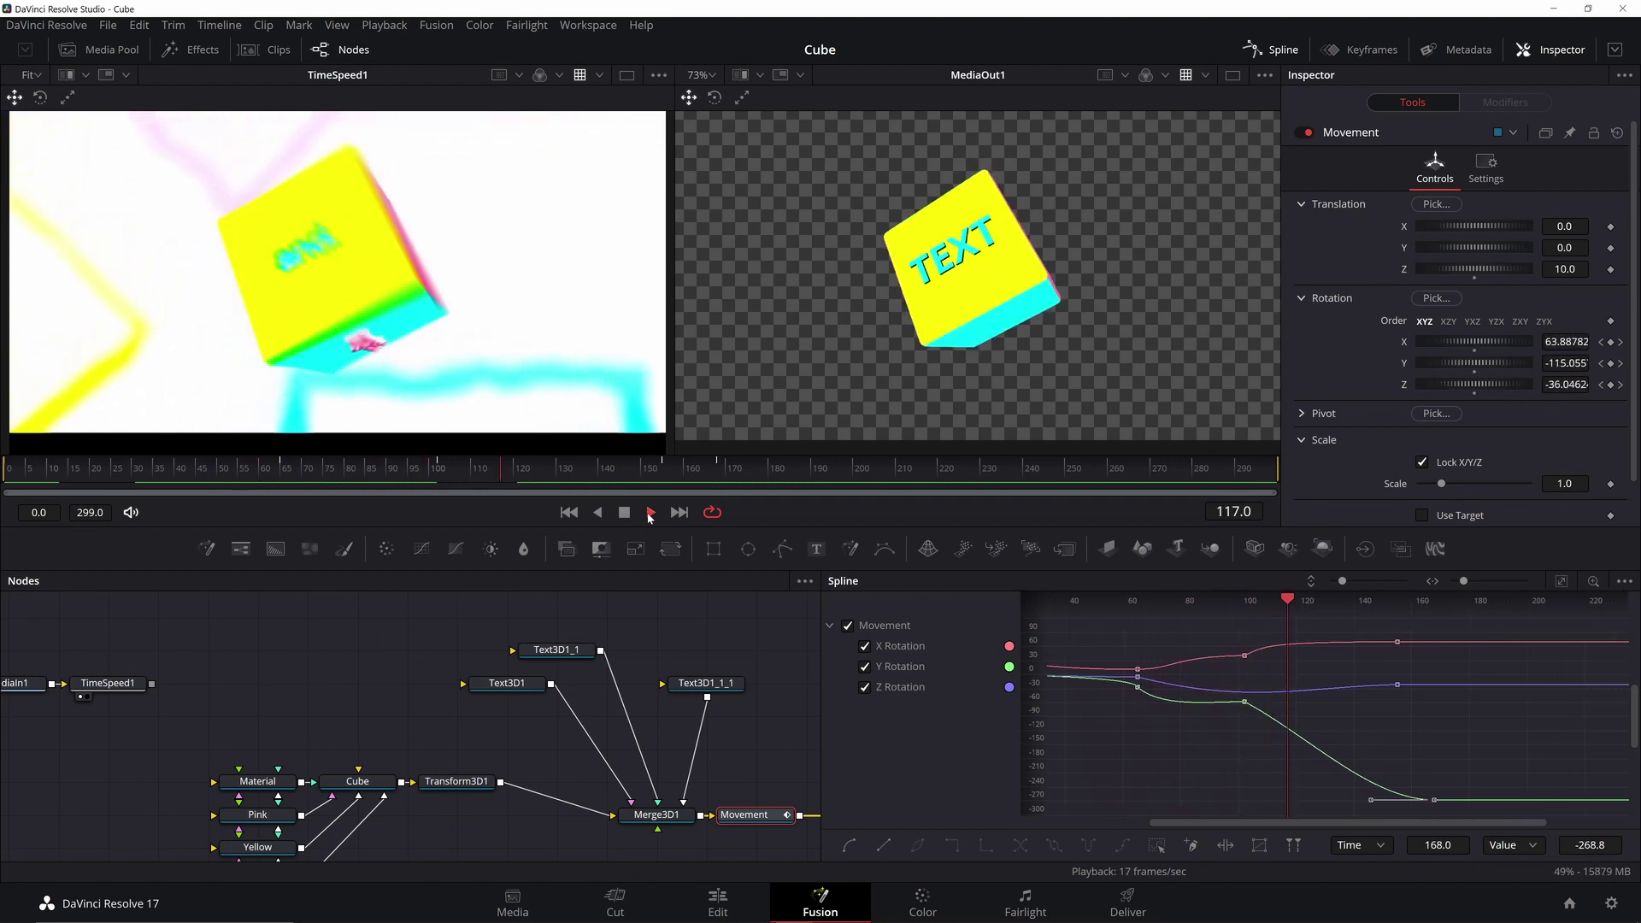
click(624, 513)
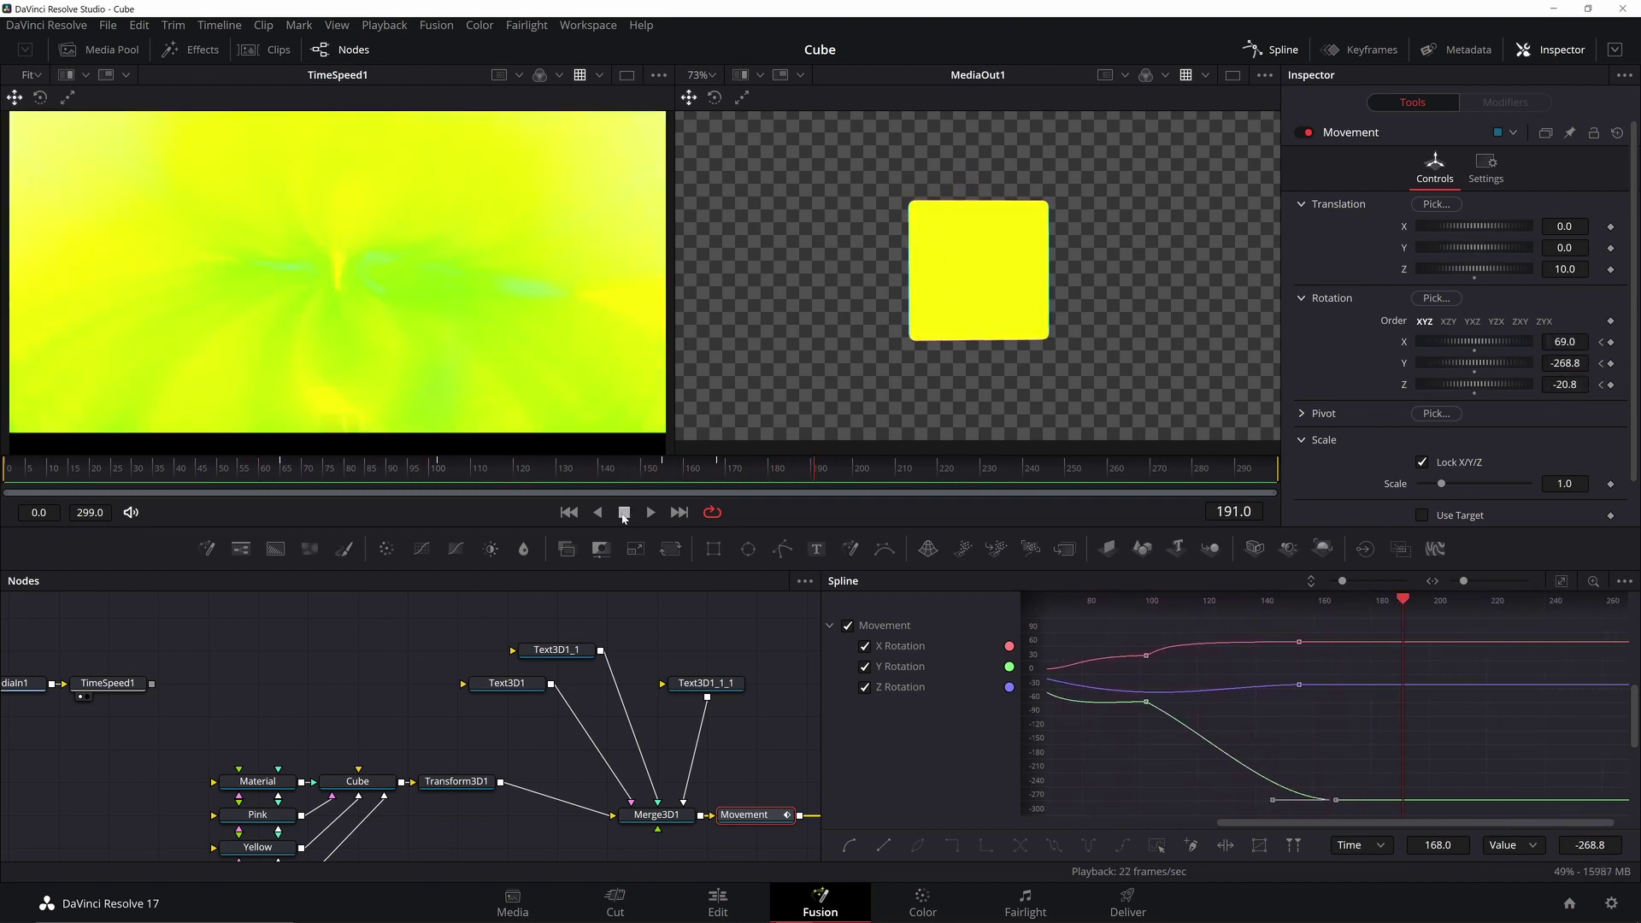
click(1233, 75)
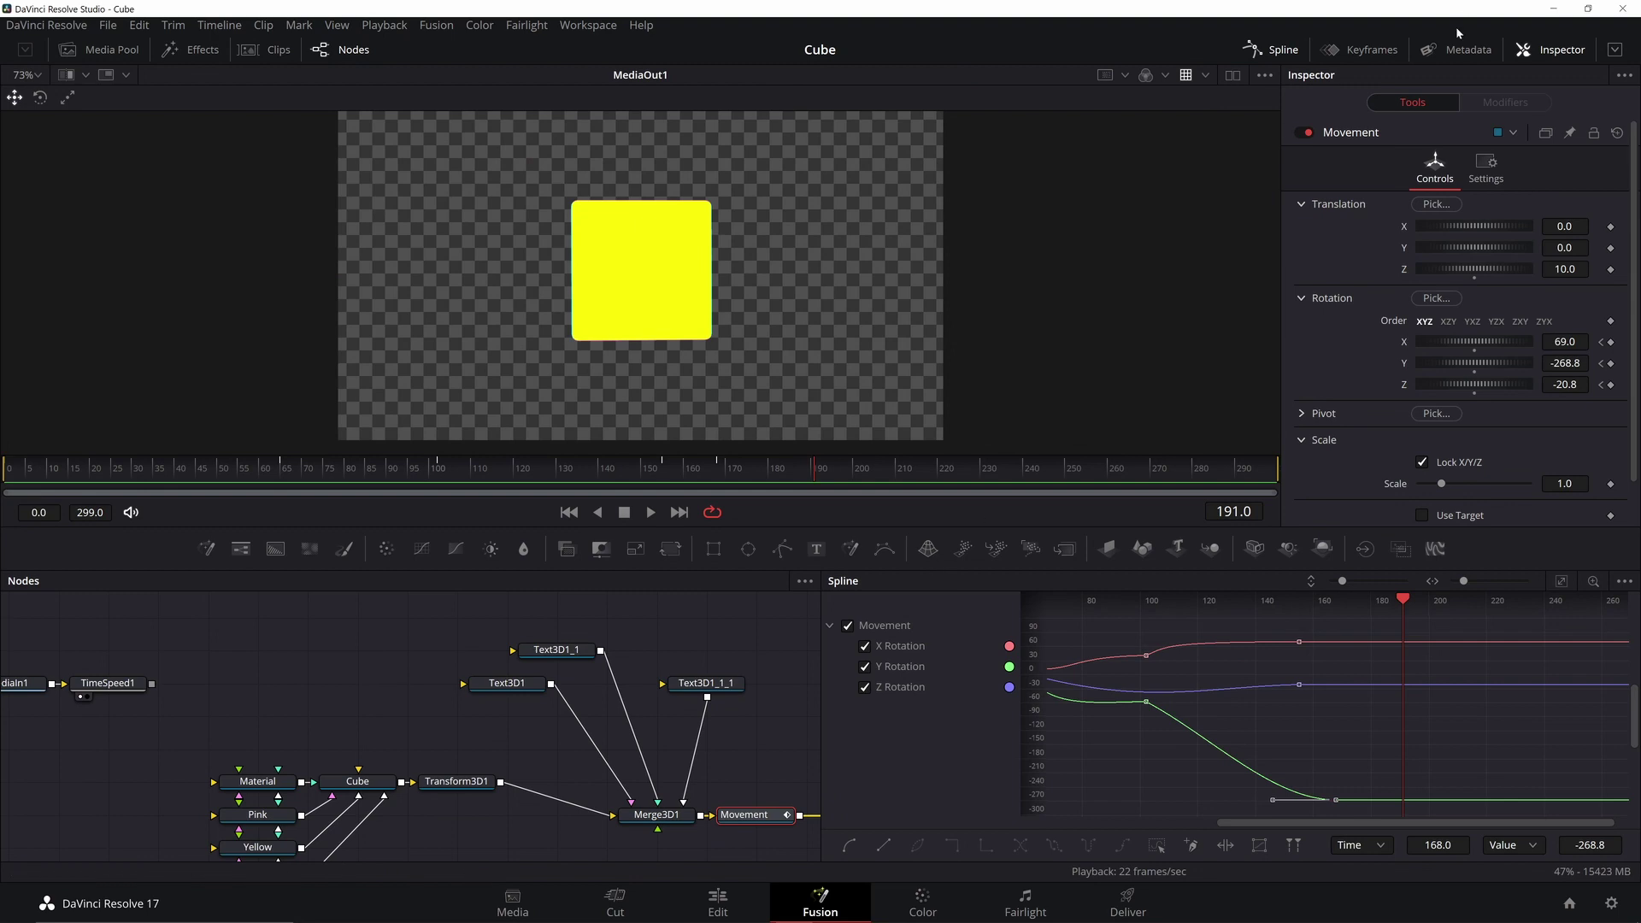
Step: Hide the Spline editor and move MediaOut1 further away from Renderer3D1 to make room for more nodes
click(1277, 52)
scroll(1253, 663, down, 3)
scroll(1479, 709, up, 3)
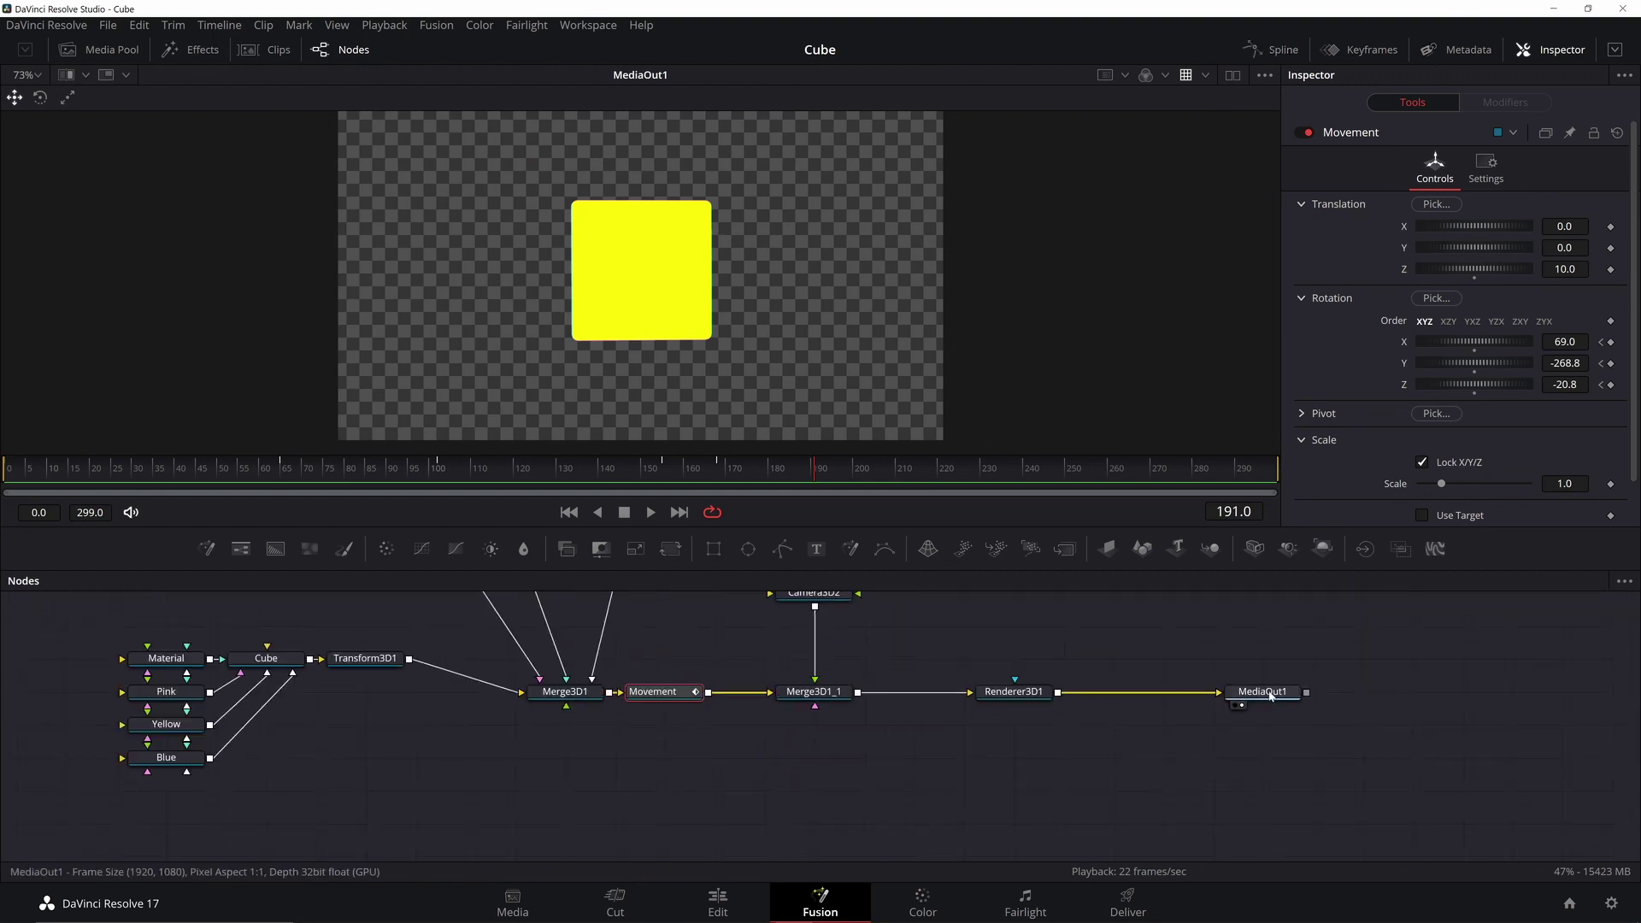
drag(1271, 695, 1520, 695)
Step: Add a Background node, merge it behind the rendered cube, and set its red, green and blue to 1.0 for white
click(275, 549)
drag(1341, 665, 1169, 786)
drag(1004, 694, 988, 664)
drag(1191, 796, 1095, 667)
key(ctrl+t)
click(1095, 795)
drag(1421, 328, 1539, 330)
drag(1421, 349, 1543, 373)
Step: Duplicate the white Background and mask the copy with a Rectangle that has Solid off and a thin border
drag(1106, 795, 1042, 704)
key(ctrl+c)
click(1181, 719)
key(ctrl+v)
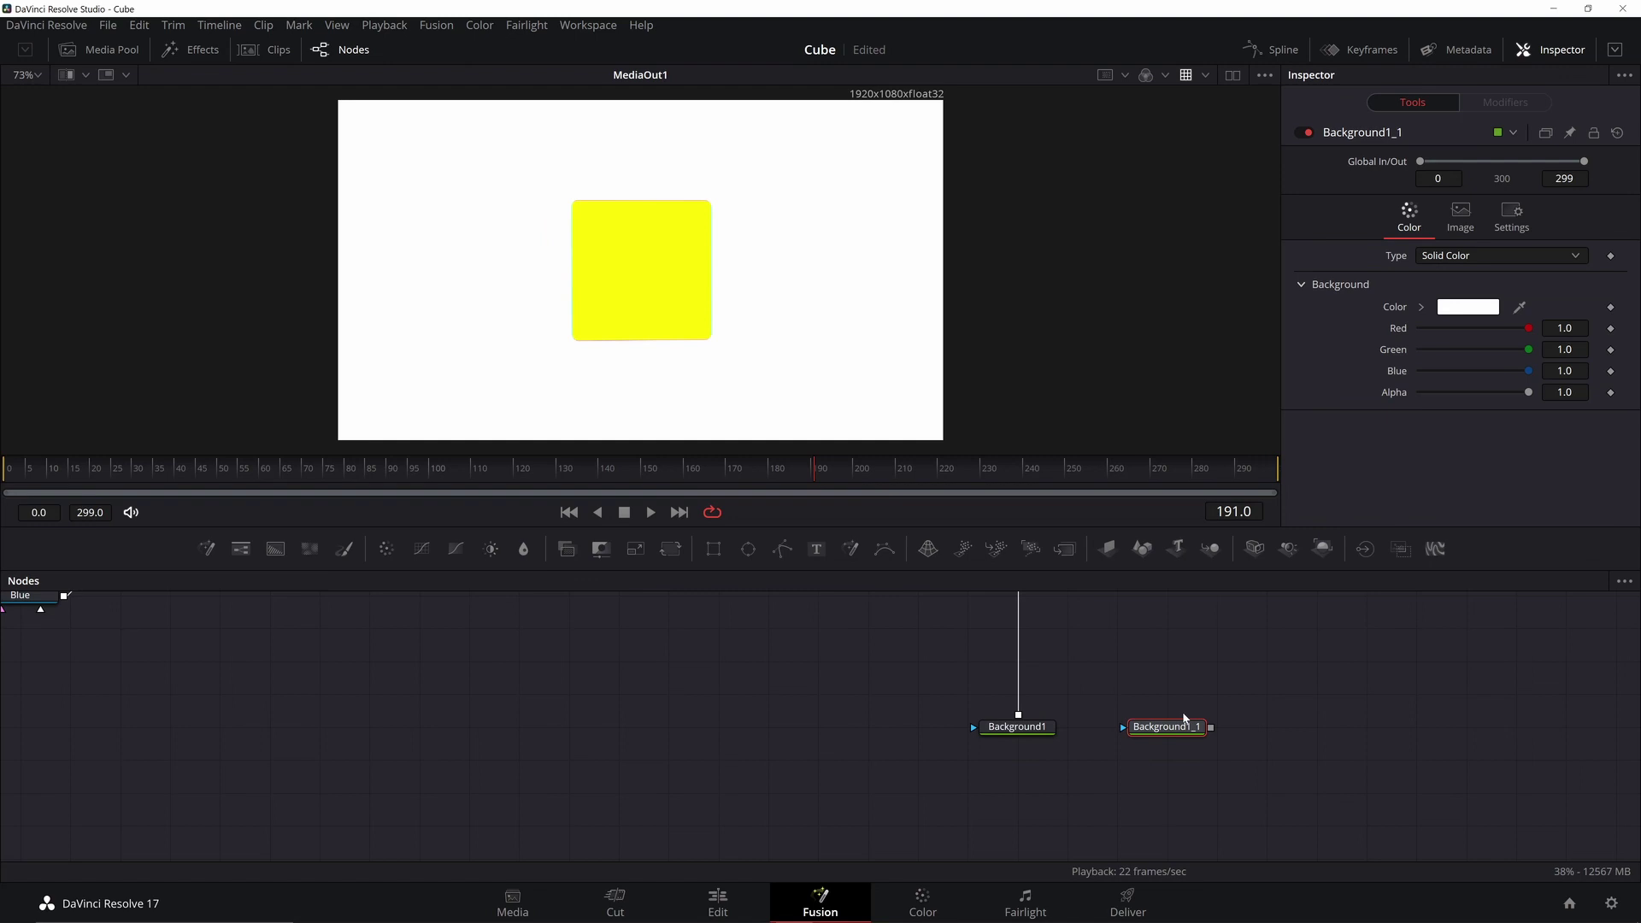
drag(1183, 719, 1144, 812)
drag(1144, 812, 1176, 778)
click(713, 550)
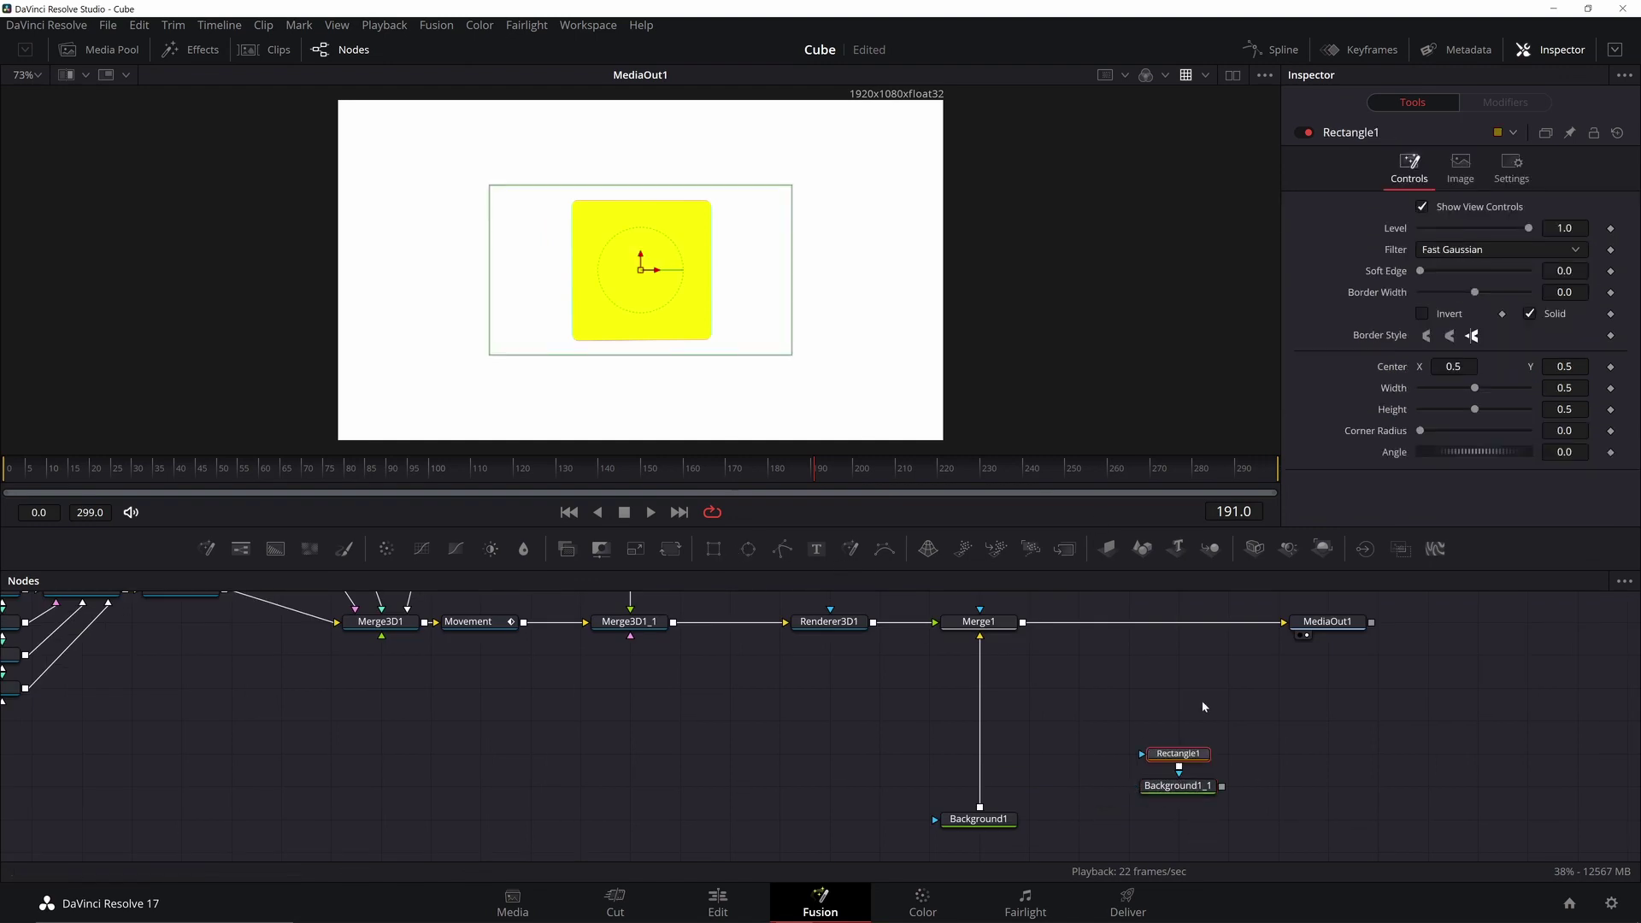
click(1537, 316)
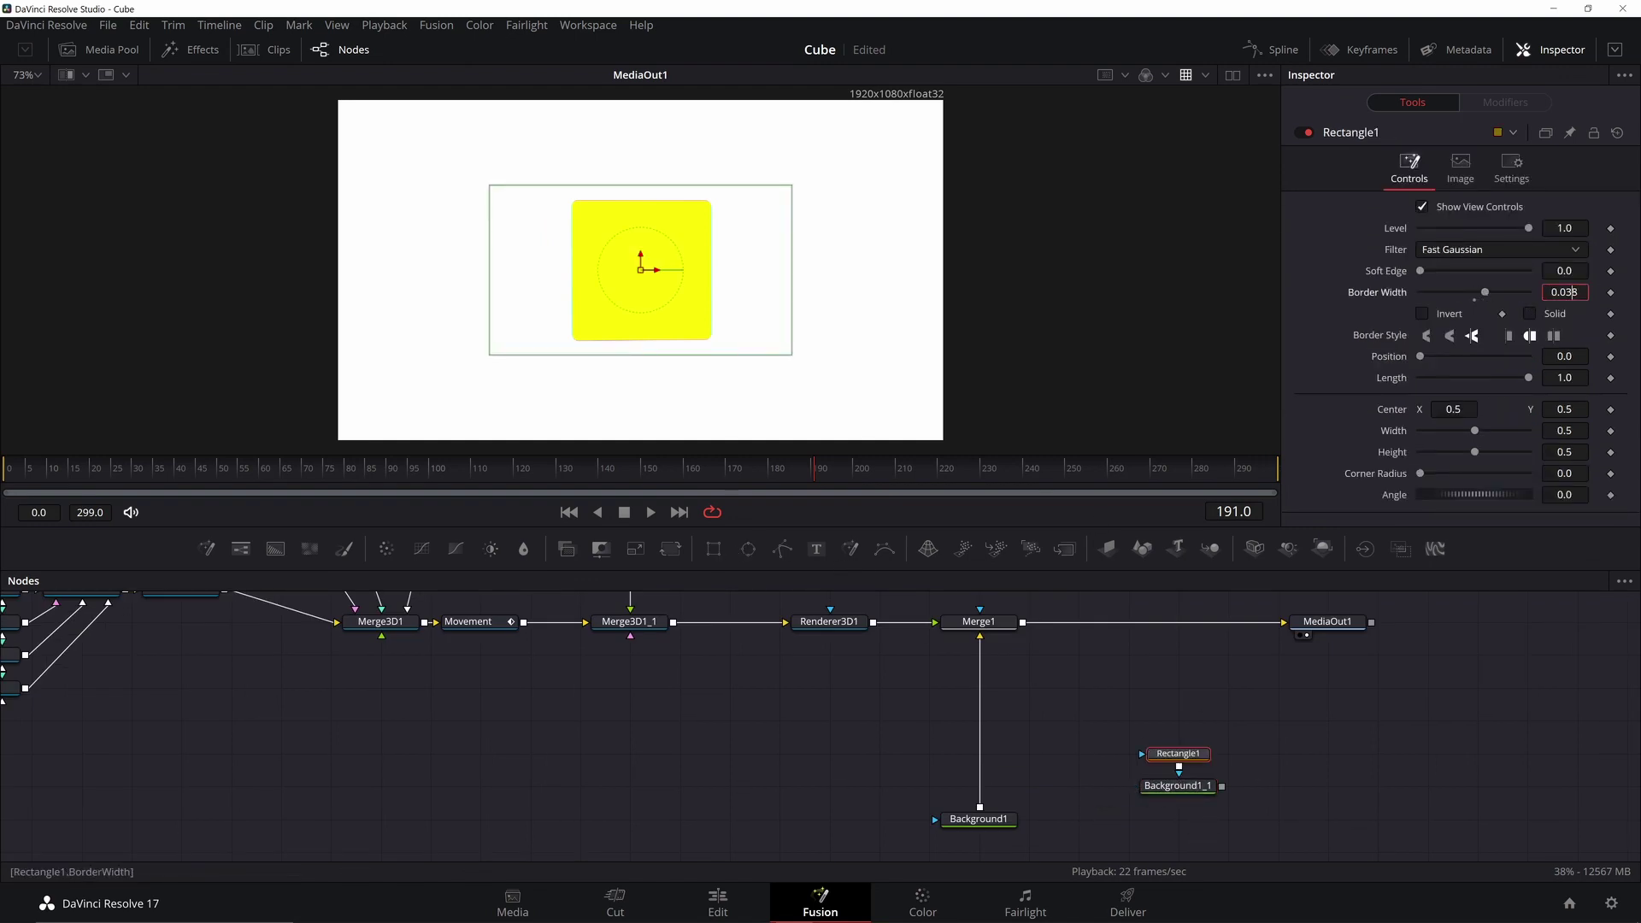
Step: Sample the cube's yellow as the color of the masked Background copy and merge it over Background1
click(1178, 785)
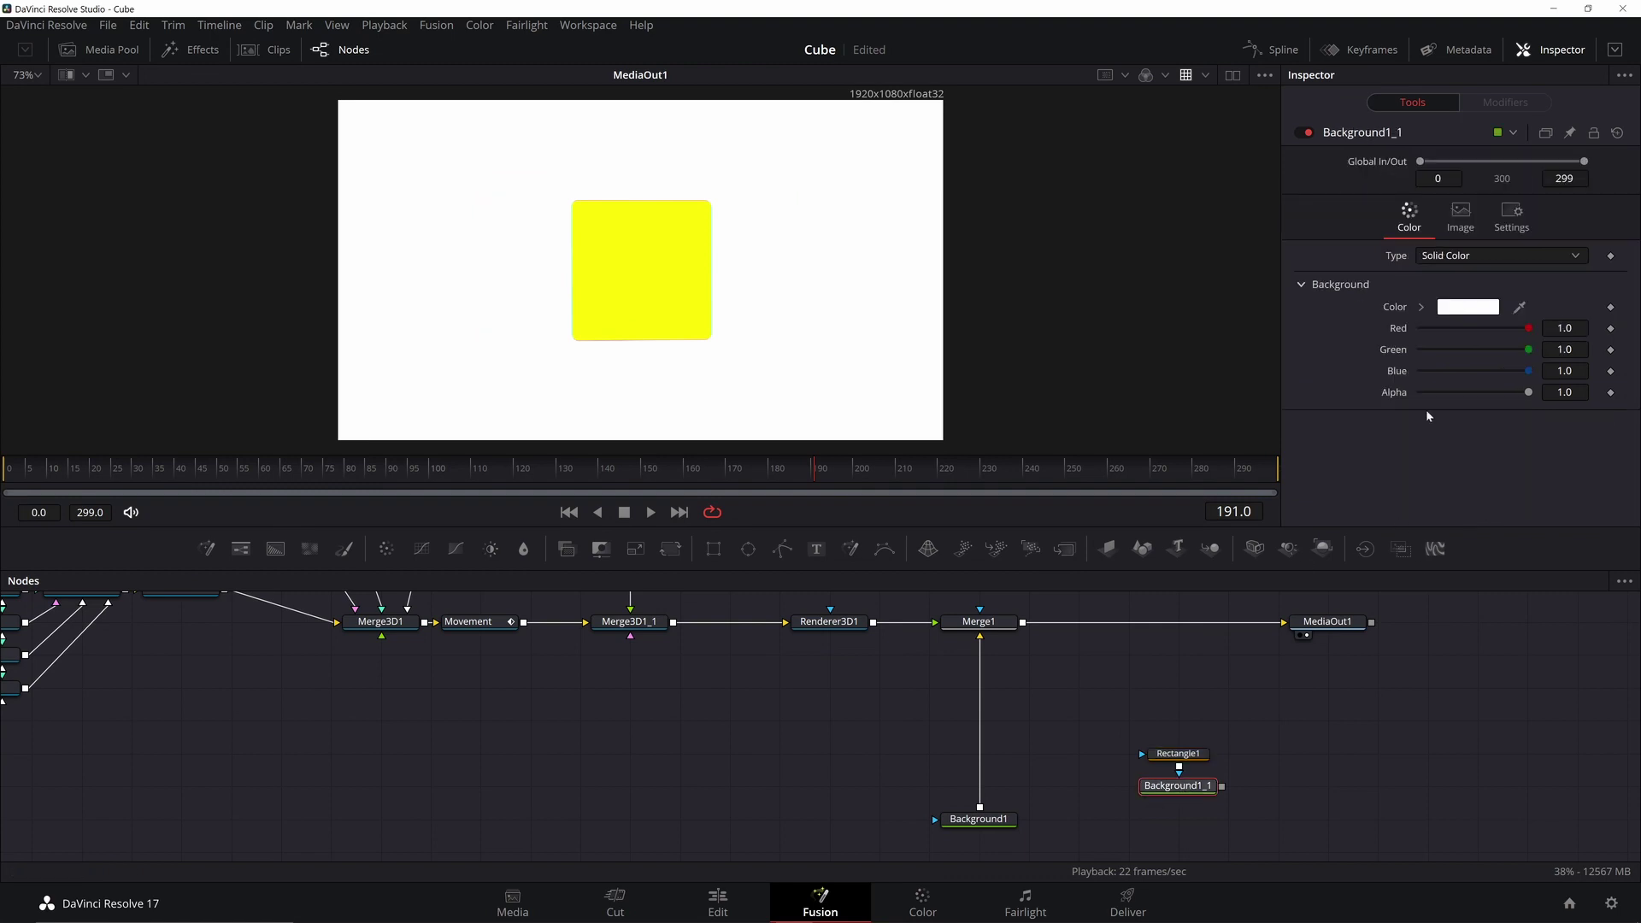
drag(1520, 307, 659, 286)
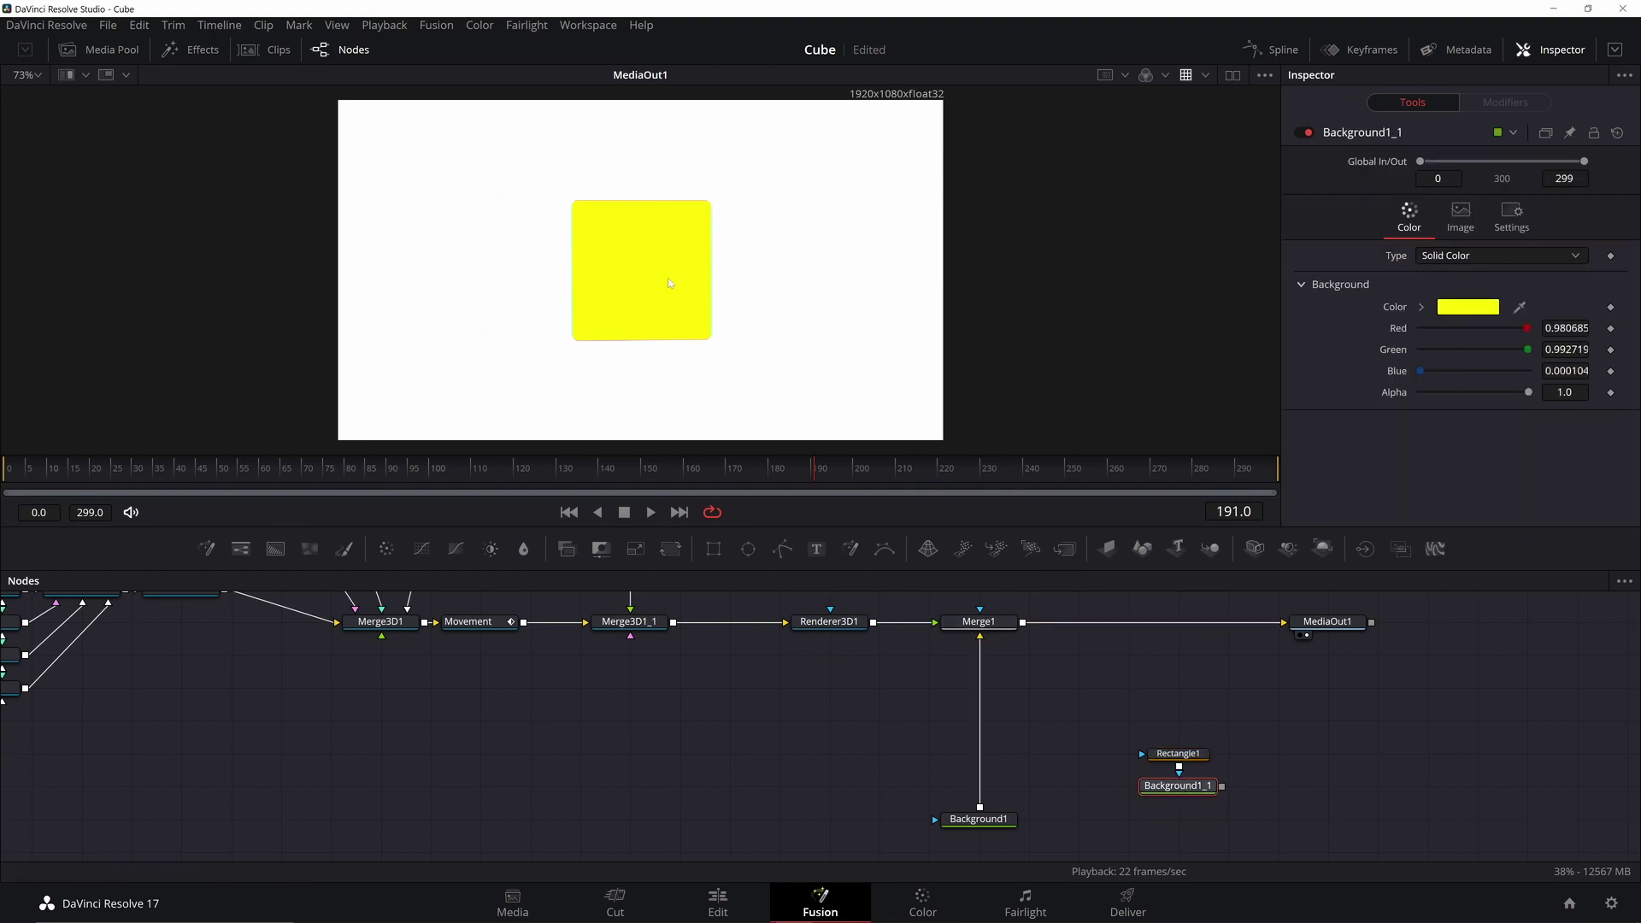
drag(1104, 773, 981, 808)
drag(1185, 823, 986, 758)
Step: Insert a Displace node between the masked Background and Merge2, and feed a FastNoise node into it
drag(1242, 729, 1166, 795)
drag(1173, 787, 1274, 755)
key(shift+space)
text(displ)
key(Return)
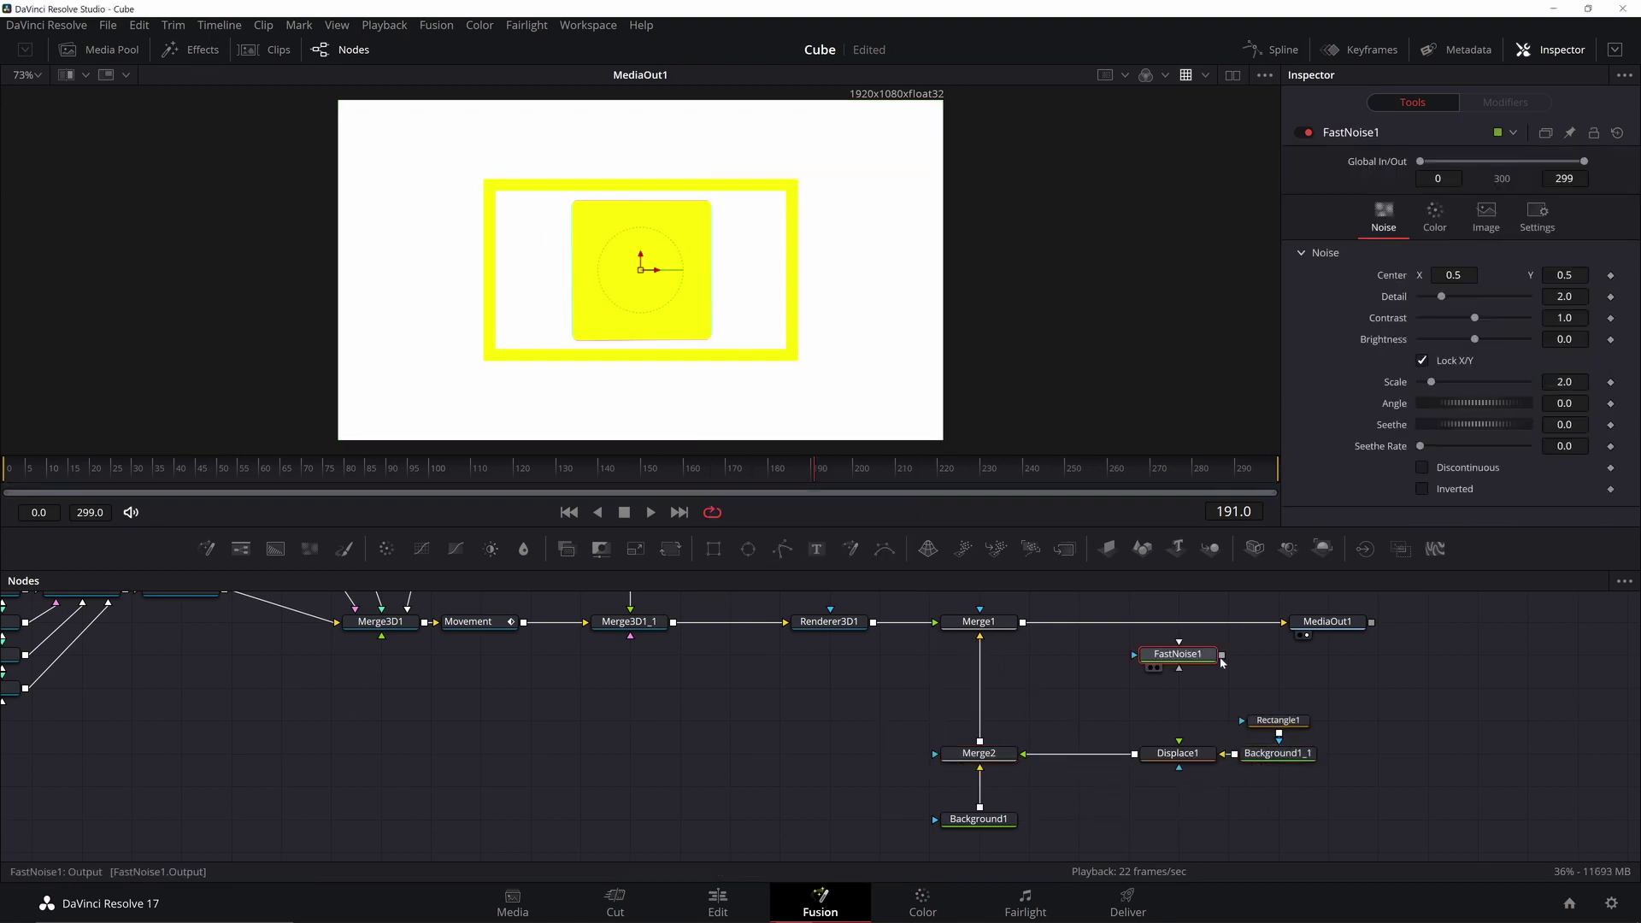
drag(1224, 657, 1183, 697)
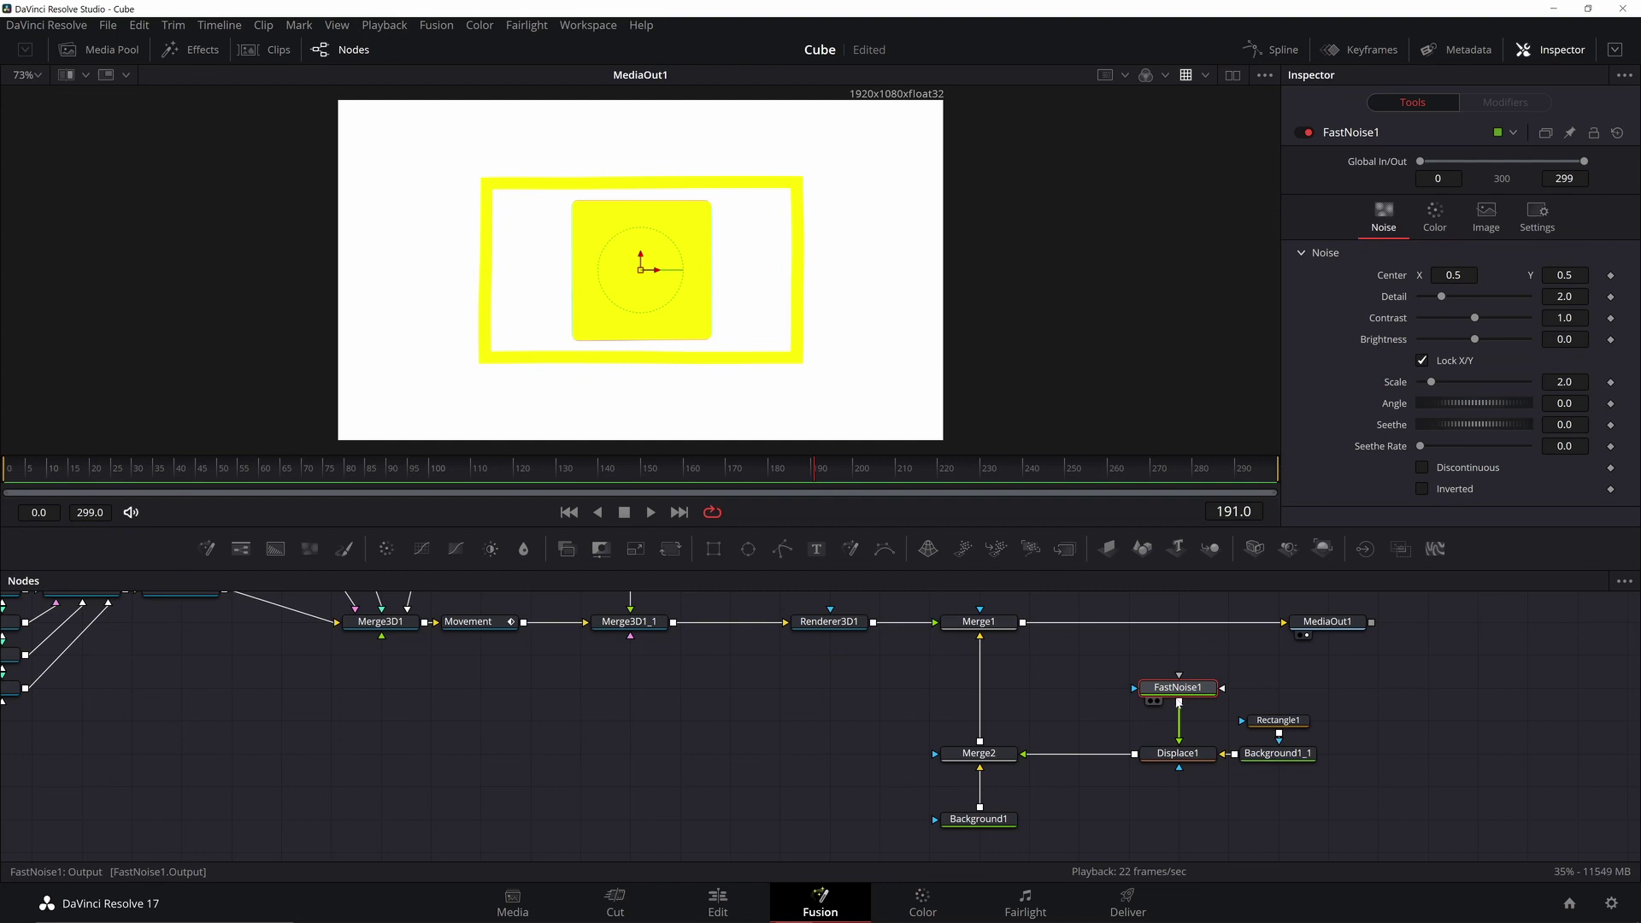
Step: Set FastNoise1 to Scale 9.76 and Seethe Rate 0.2, raise its detail and contrast, and set Displace1's Refraction Strength to 0.16
drag(1431, 382, 1459, 387)
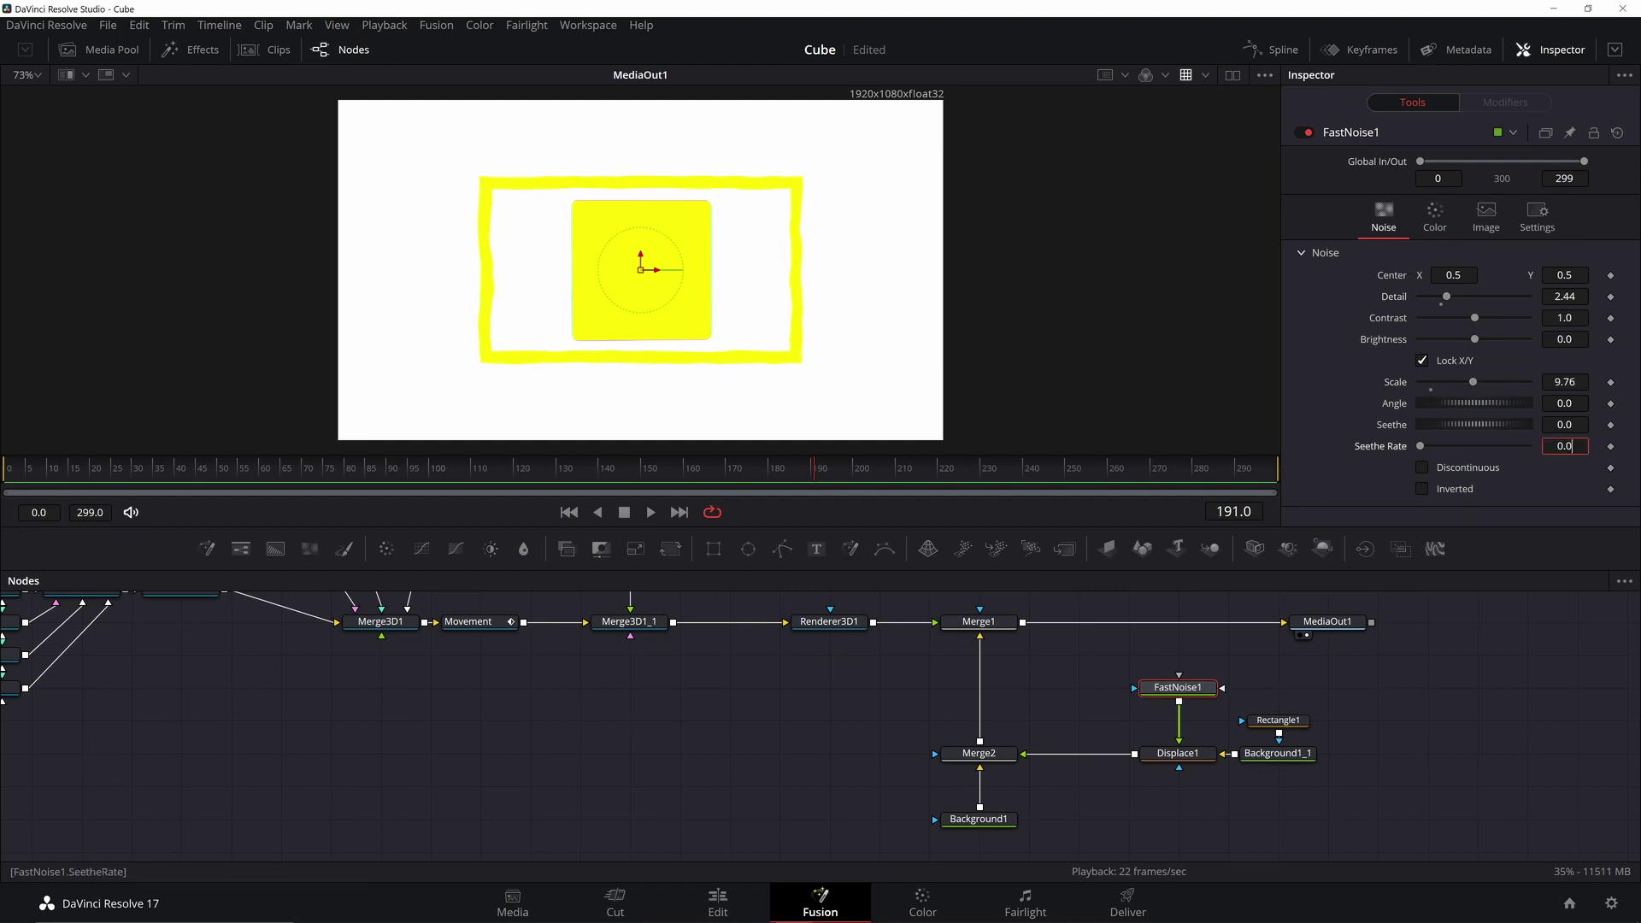
key(Return)
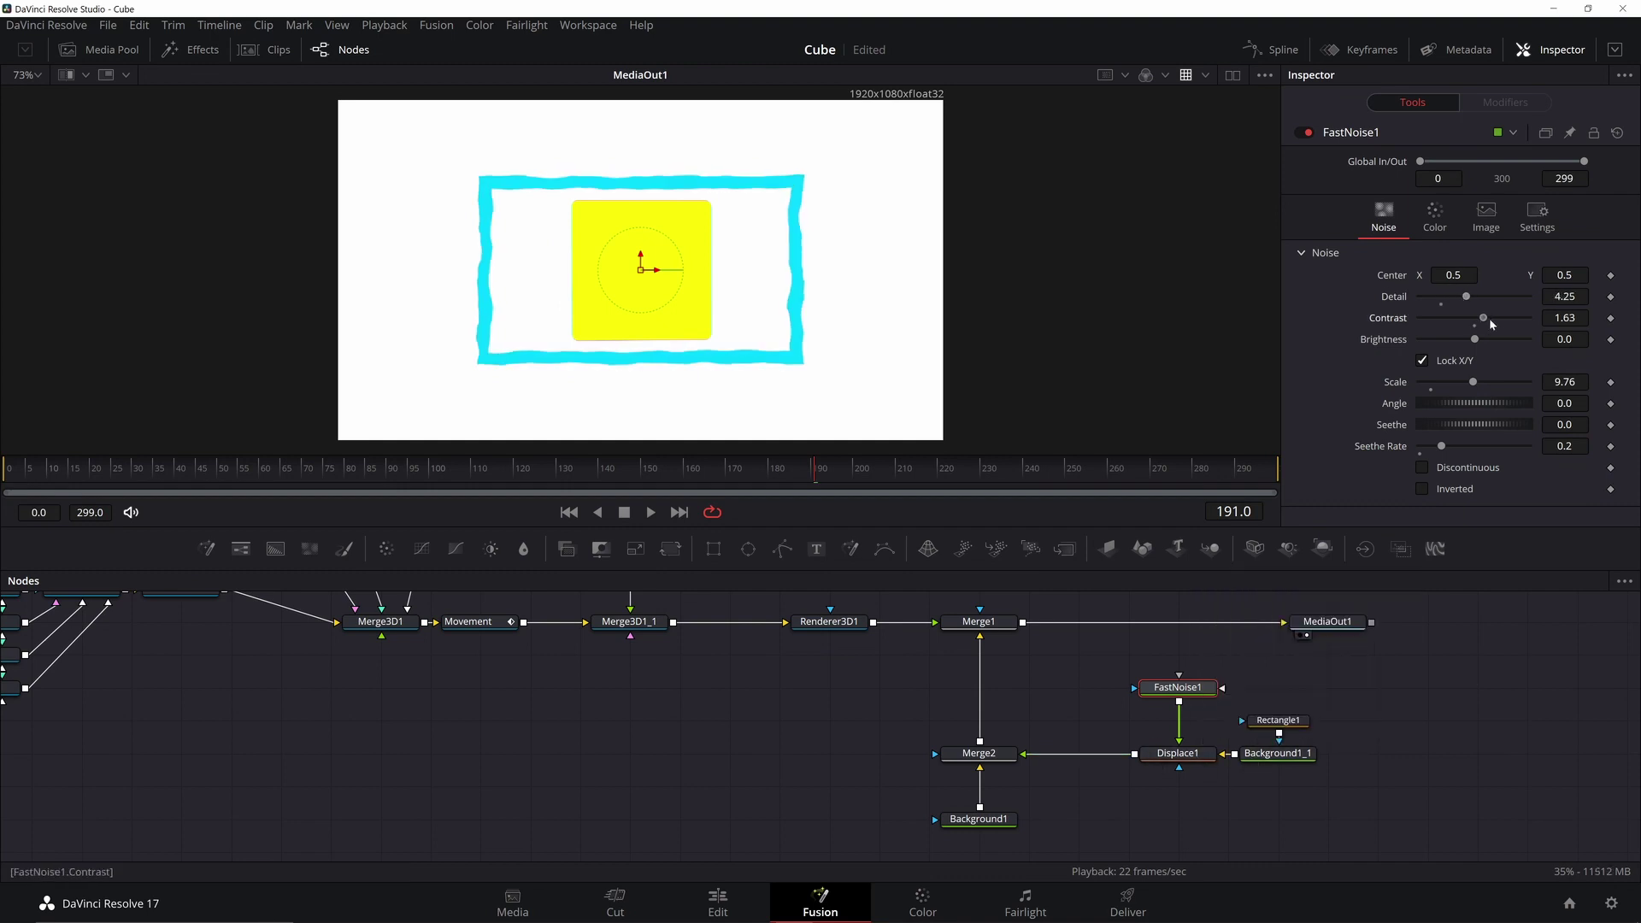
mouse_move(1491, 323)
mouse_down()
mouse_move(1508, 326)
mouse_move(1483, 296)
mouse_up()
click(1179, 753)
scroll(1189, 817, up, 2)
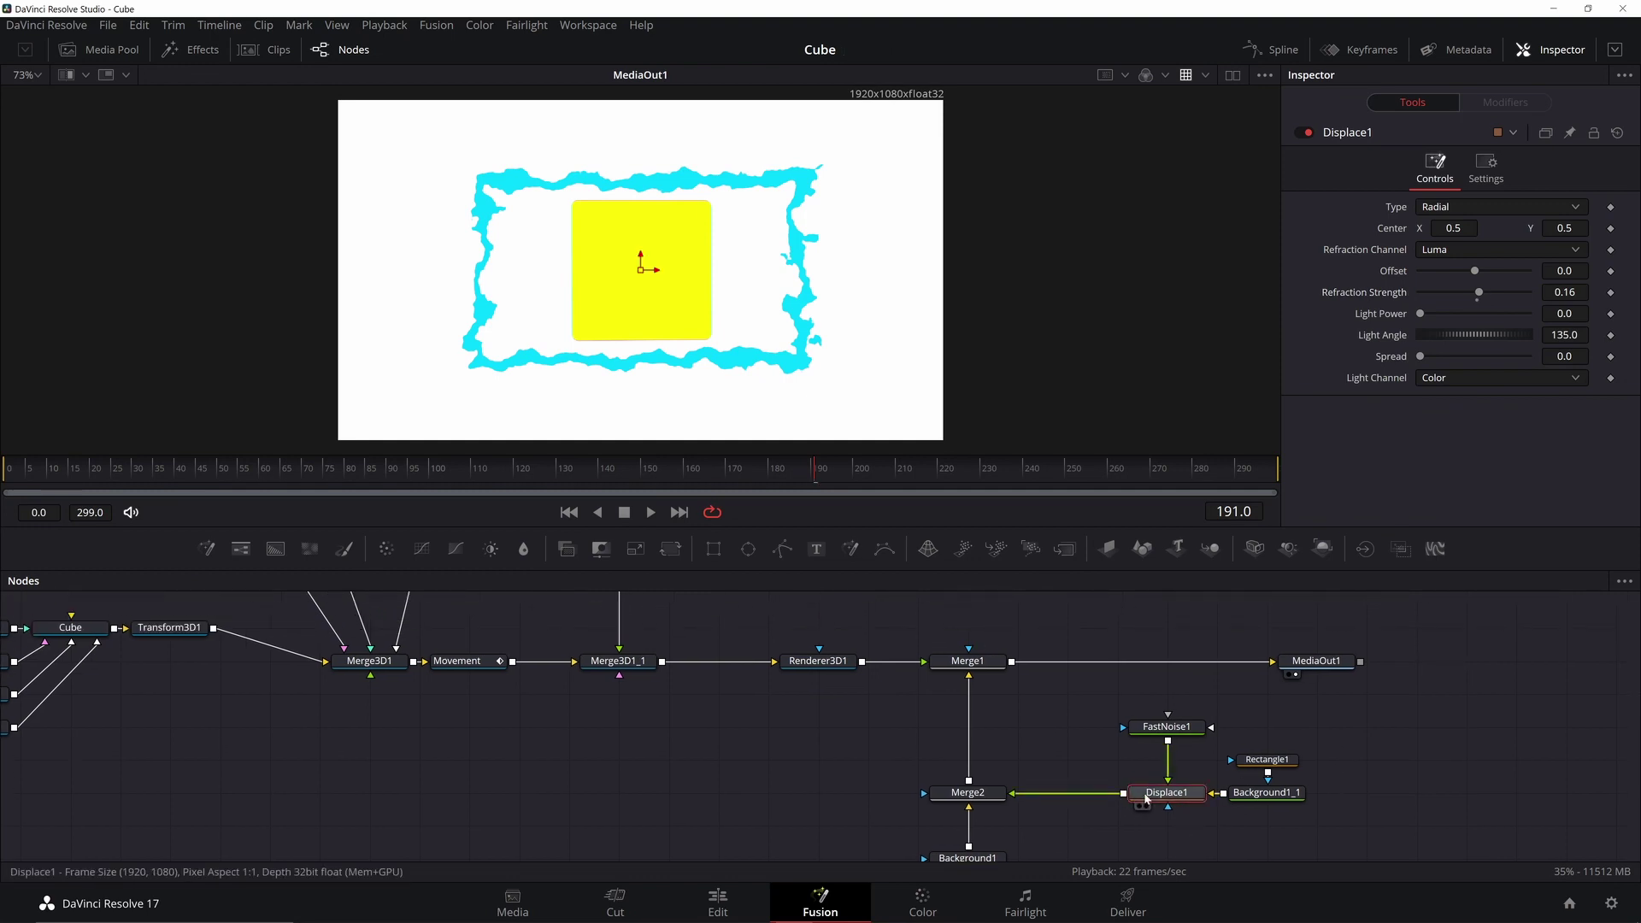
Step: Insert a Transform node after Displace1 and apply the Perturb modifier to its Center
key(shift+space)
text(xf)
key(Return)
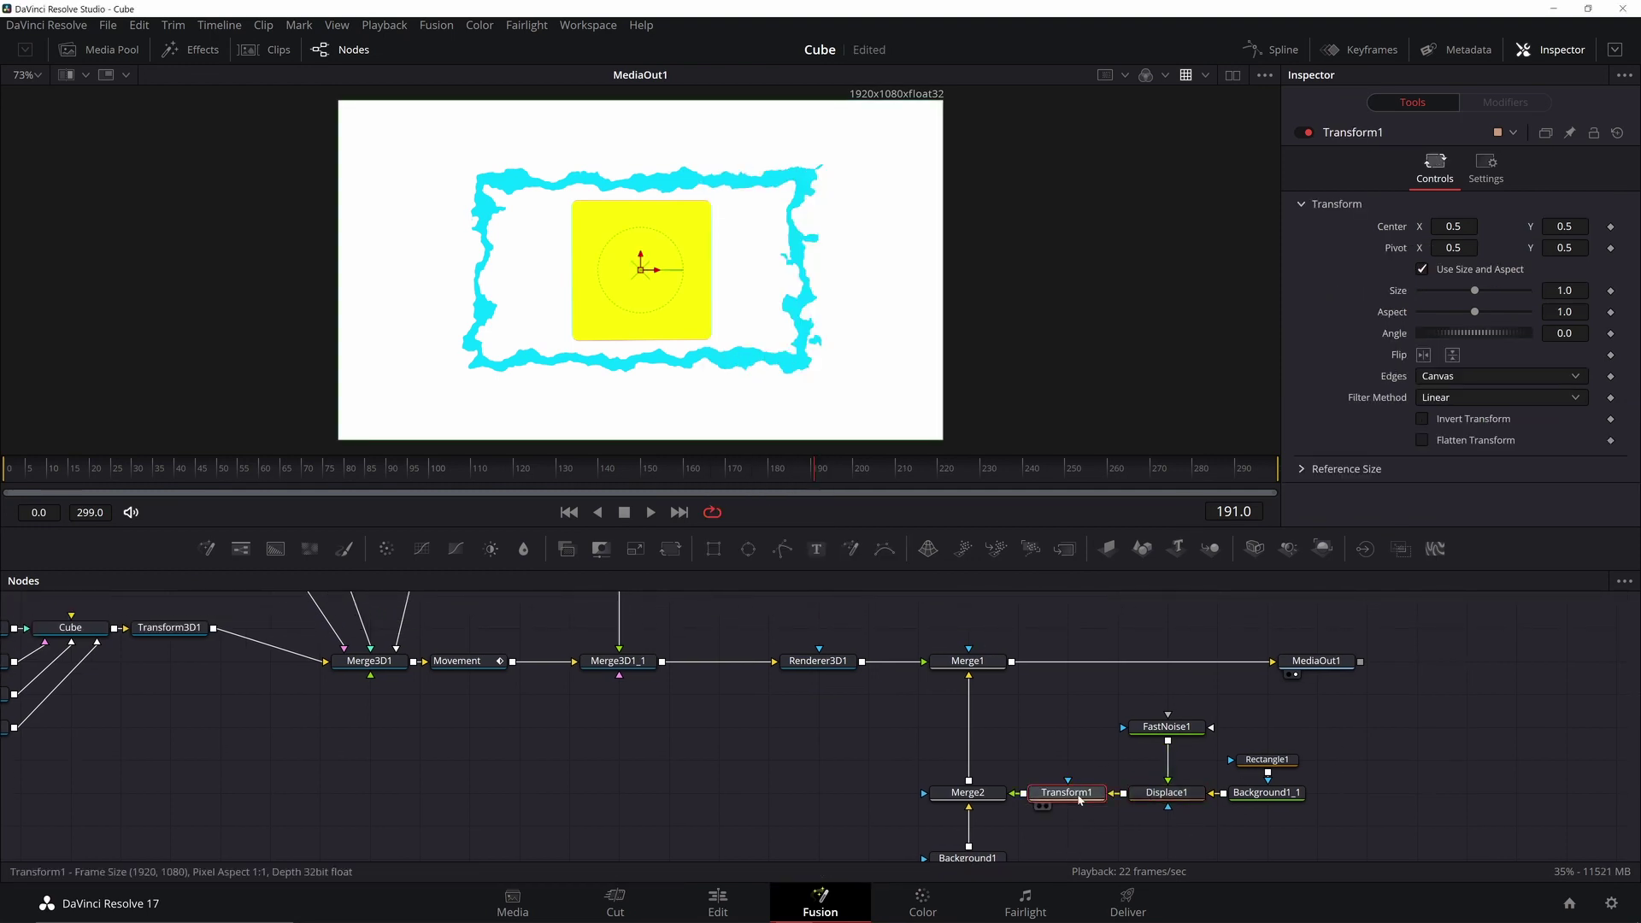
right_click(1388, 229)
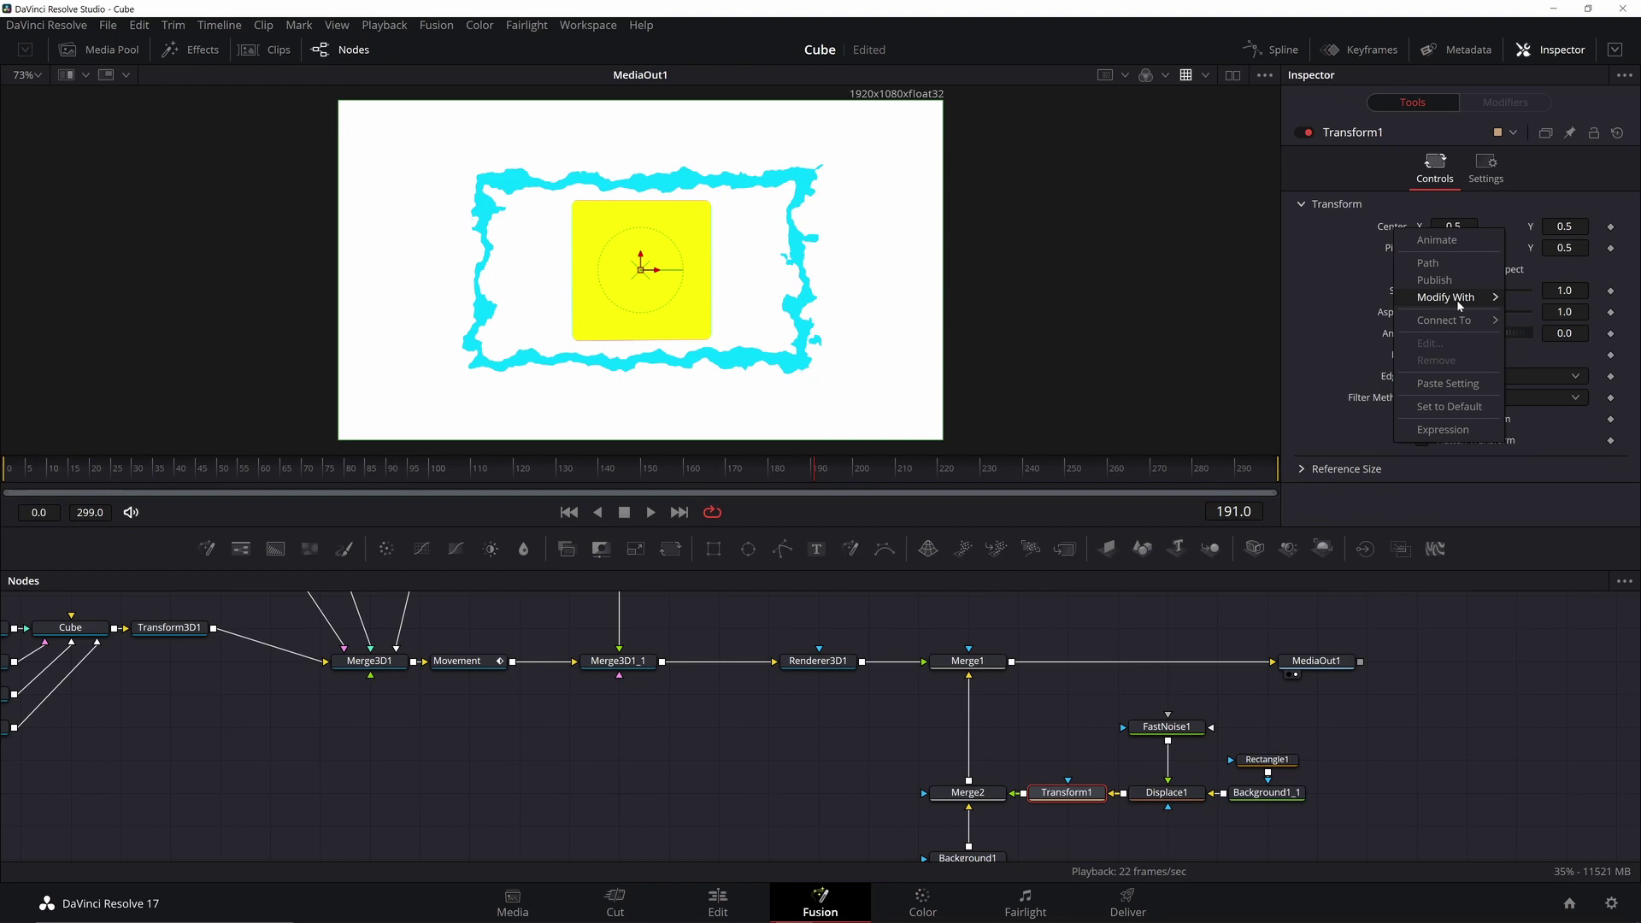
mouse_move(1456, 299)
click(1296, 350)
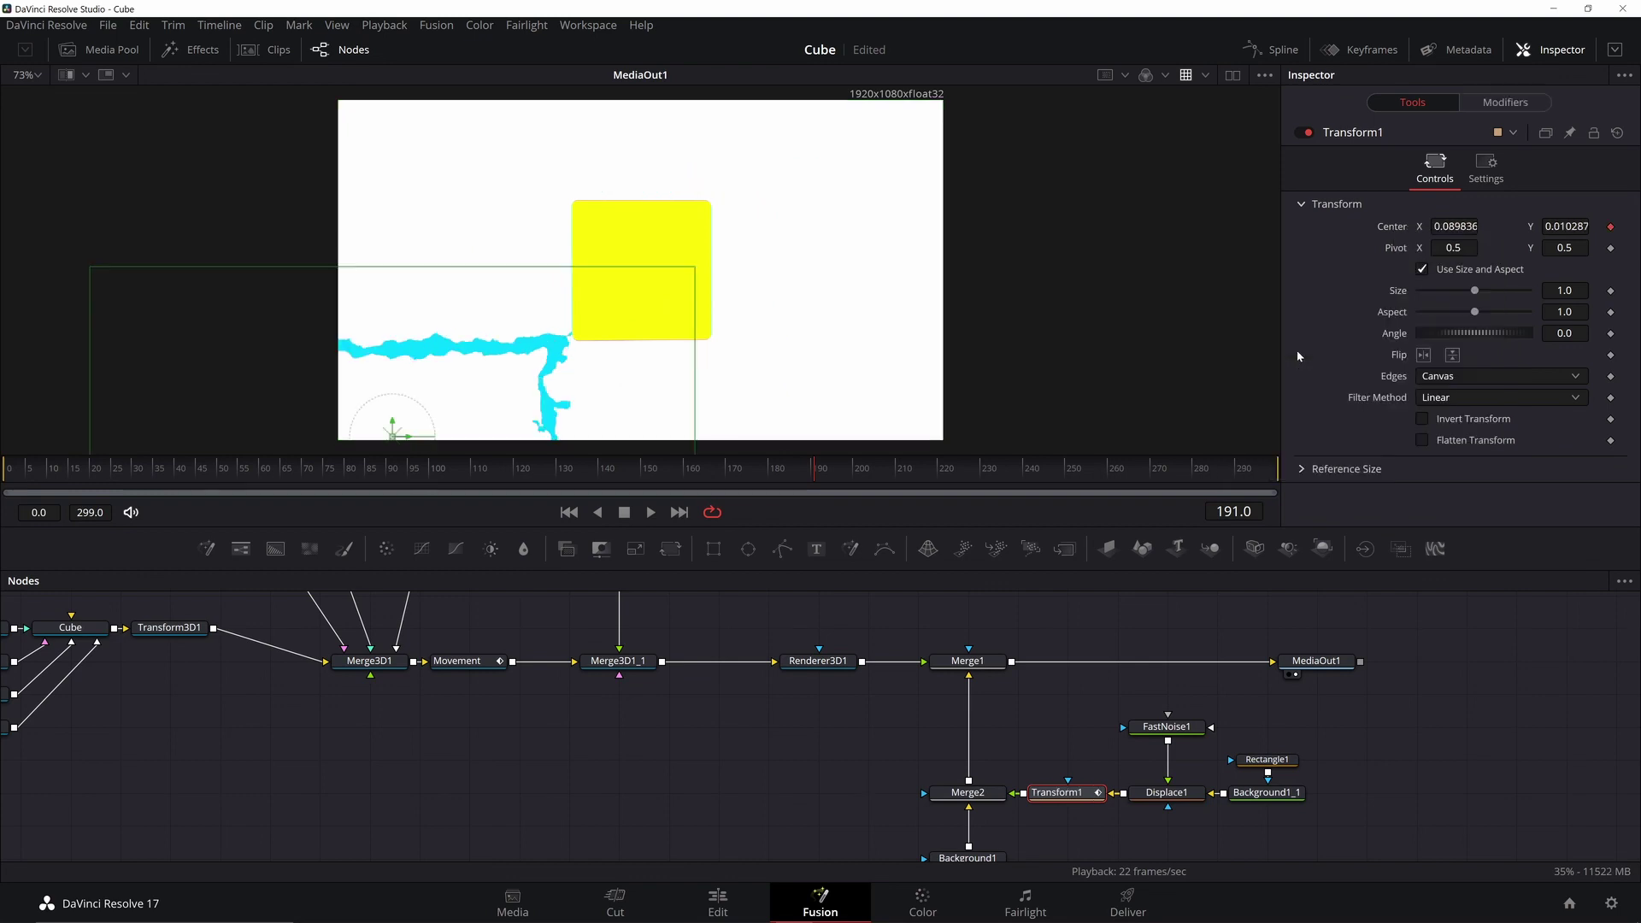
Step: Place the outline at the frame's lower-right and set Perturb to X and Y Scale 0.2, Strength 3.15, Wobble 0.16 and Speed 0.31, checking it in playback
click(1496, 108)
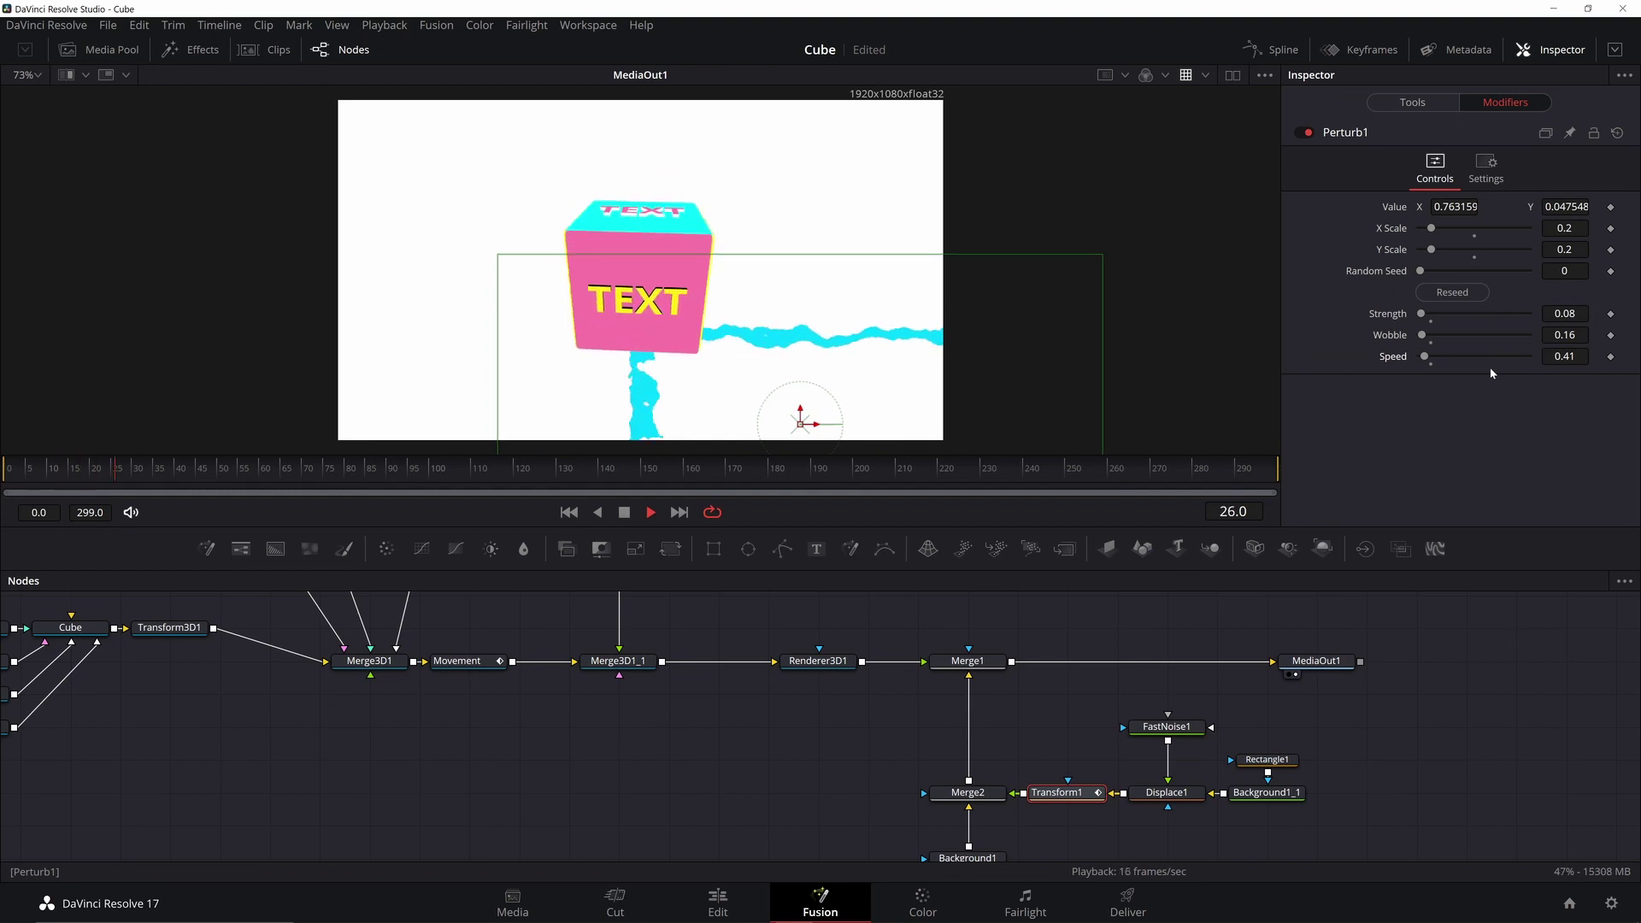
drag(1565, 314, 1637, 313)
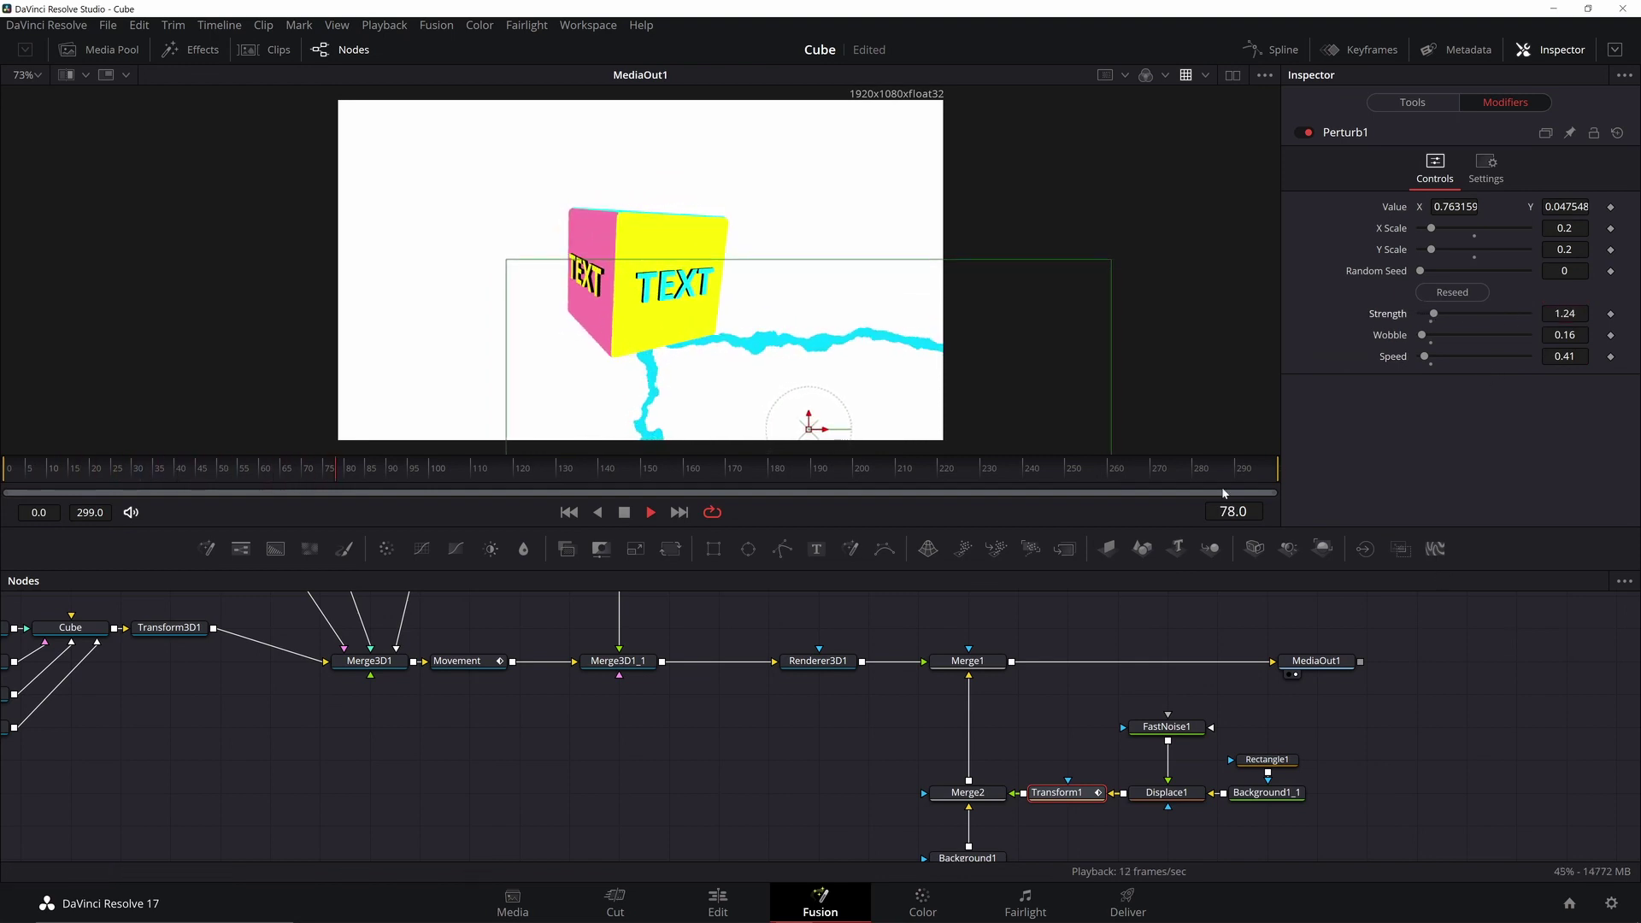
click(1141, 608)
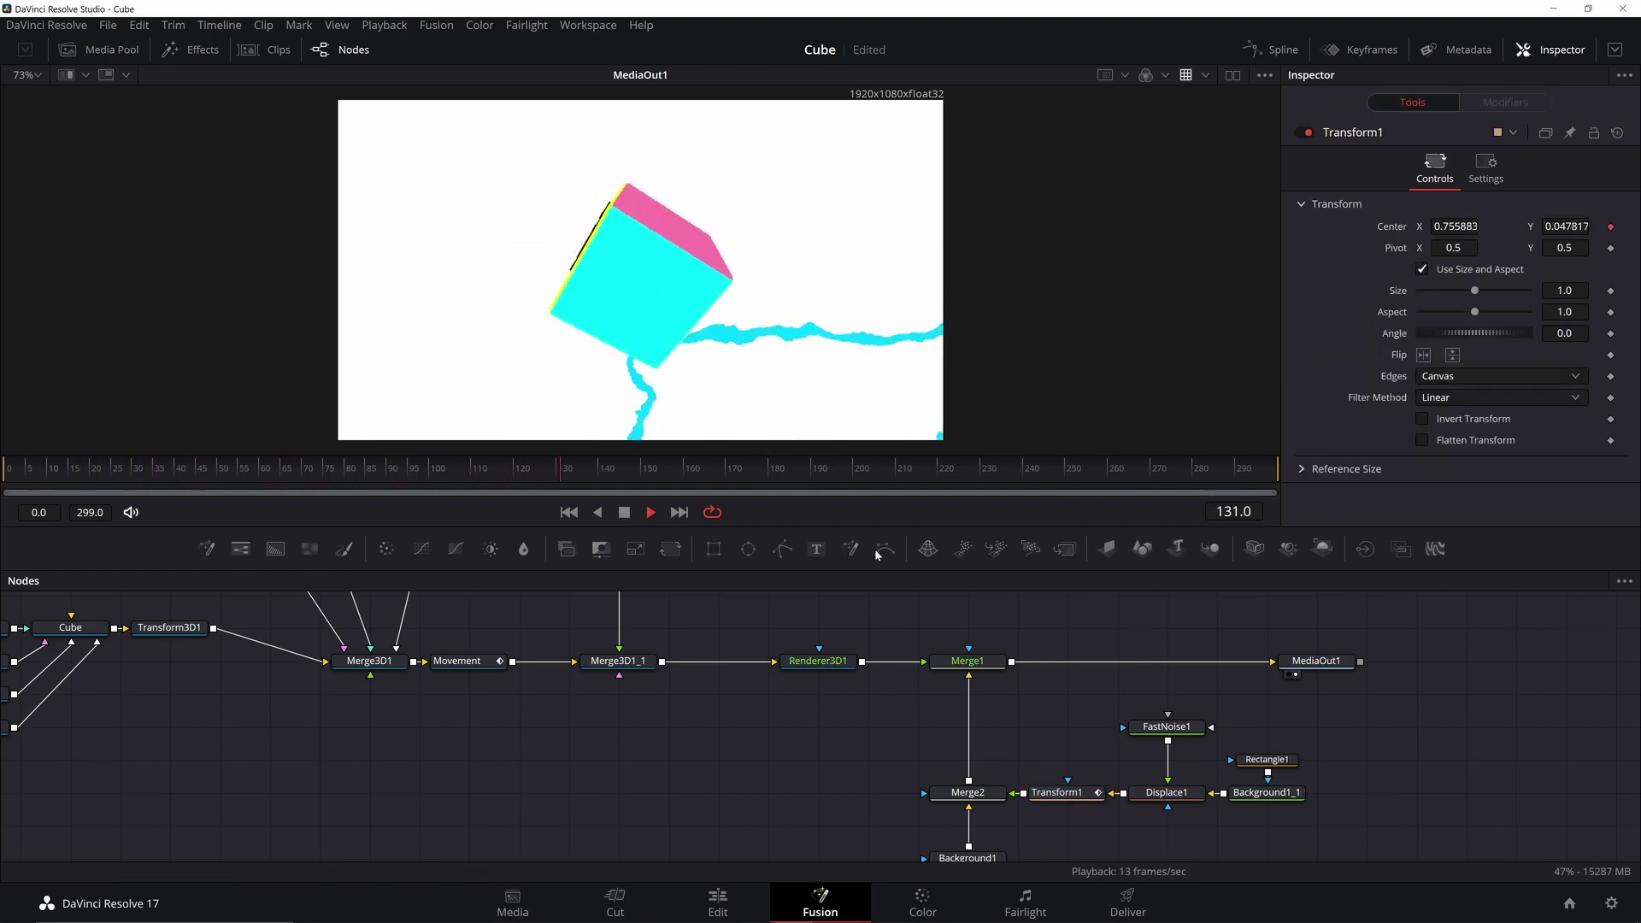
click(624, 513)
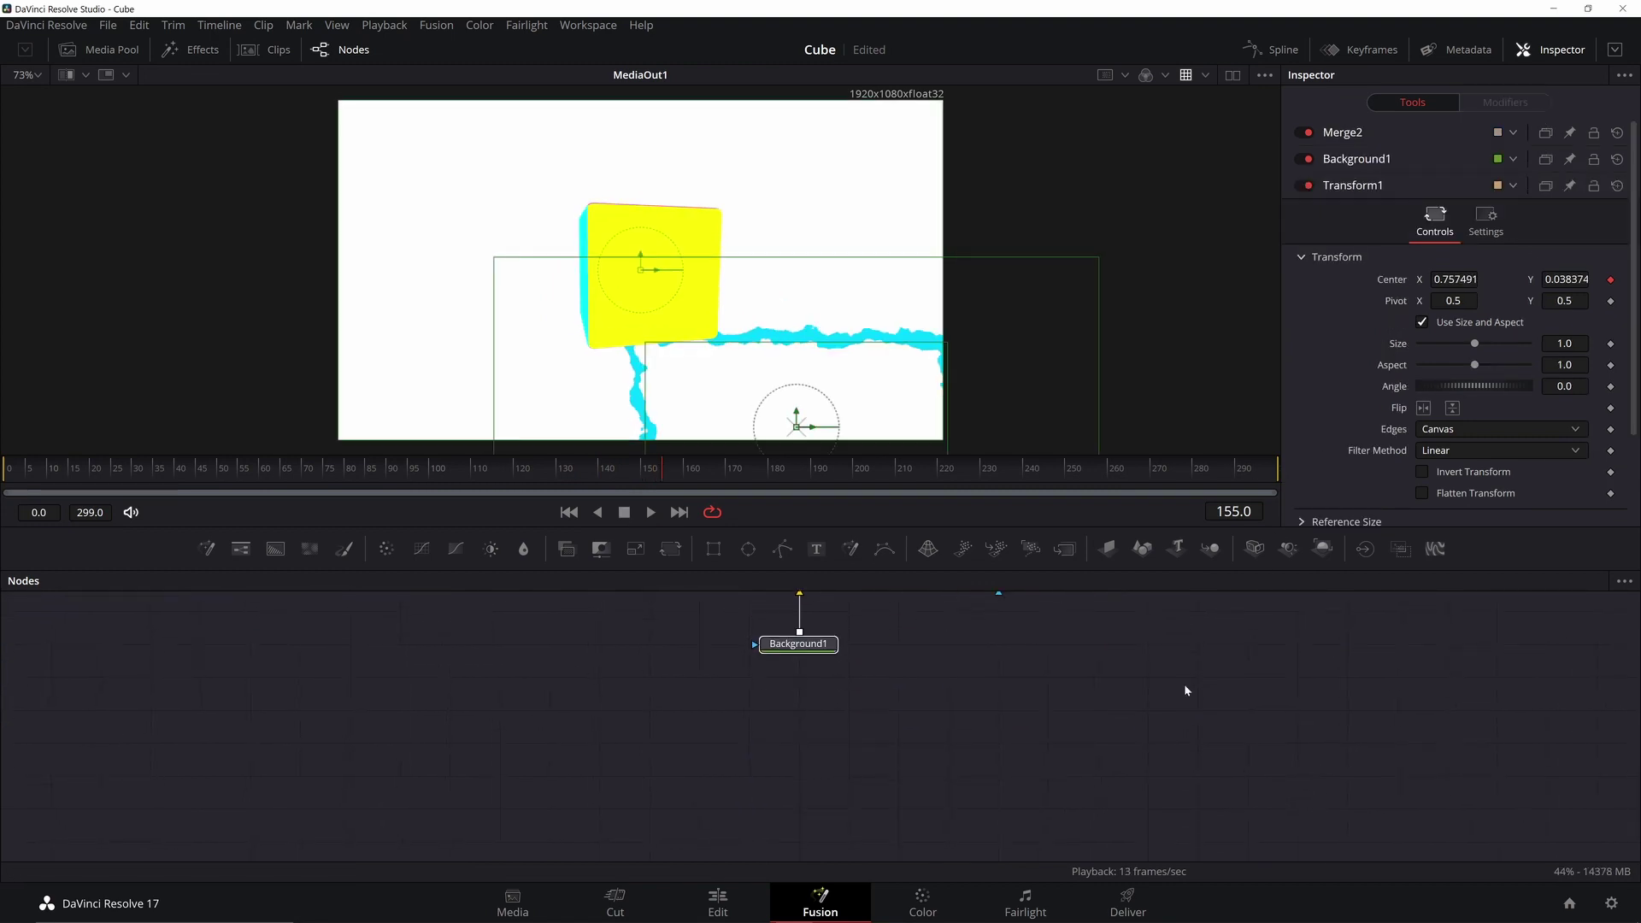
Step: Paste two copies of the displaced rectangle branch with its merge in line after Merge2, and arrange them as stacked rows
drag(1080, 667, 1077, 833)
click(1015, 740)
key(ctrl+v)
click(966, 674)
key(ctrl+v)
drag(1092, 631, 929, 702)
drag(1094, 725, 820, 771)
drag(933, 754, 883, 751)
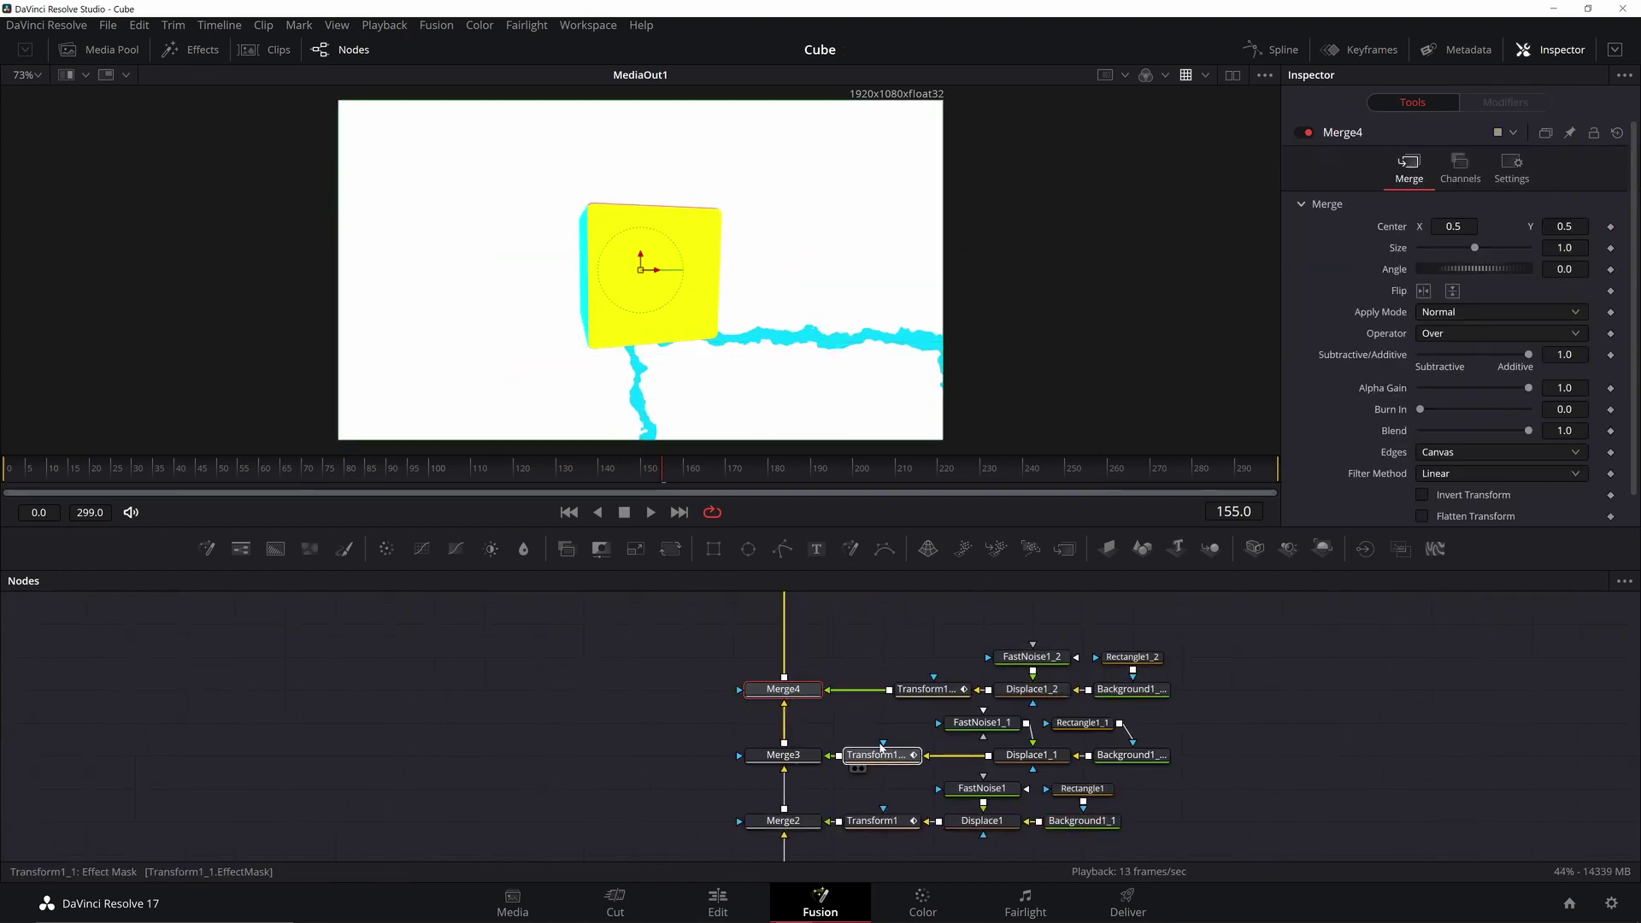
Step: Recolor the copied outlines at frame 96, sampling the cube's pink for Background1_1_2 and its yellow for Background1_1_1
click(1269, 689)
mouse_move(1270, 690)
mouse_down()
mouse_move(1281, 731)
mouse_move(1262, 700)
mouse_up()
scroll(1265, 733, down, 2)
scroll(1221, 725, up, 2)
scroll(1221, 725, up, 2)
click(1167, 720)
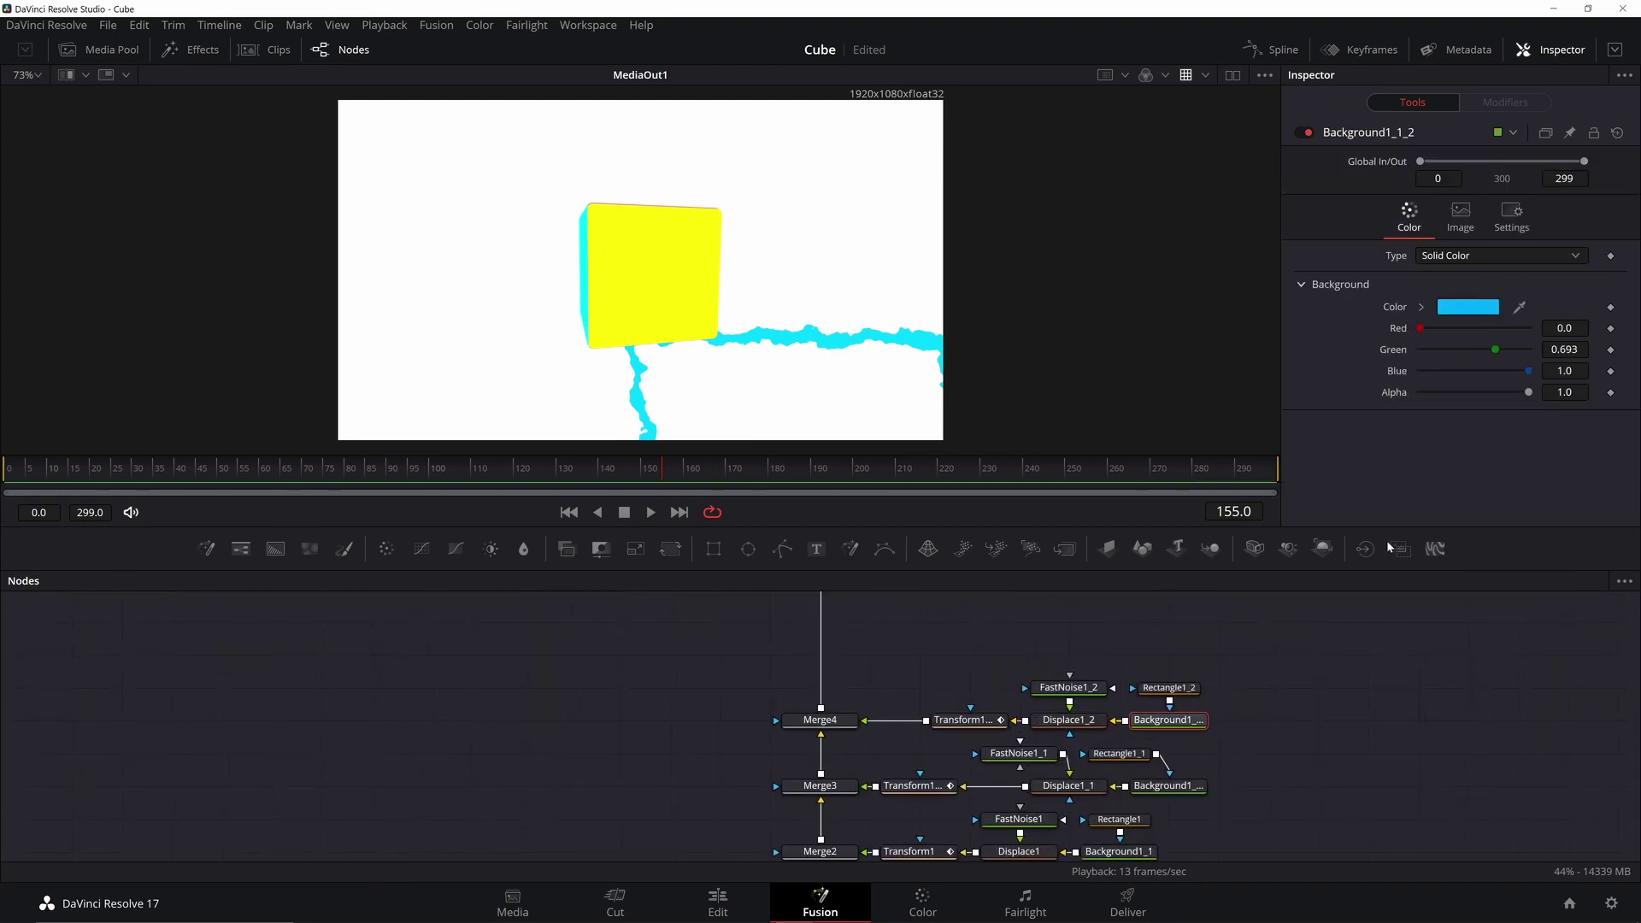
drag(454, 466, 412, 467)
mouse_move(1520, 308)
mouse_down()
mouse_move(997, 282)
mouse_move(582, 237)
mouse_up()
click(1164, 788)
drag(1520, 307, 697, 256)
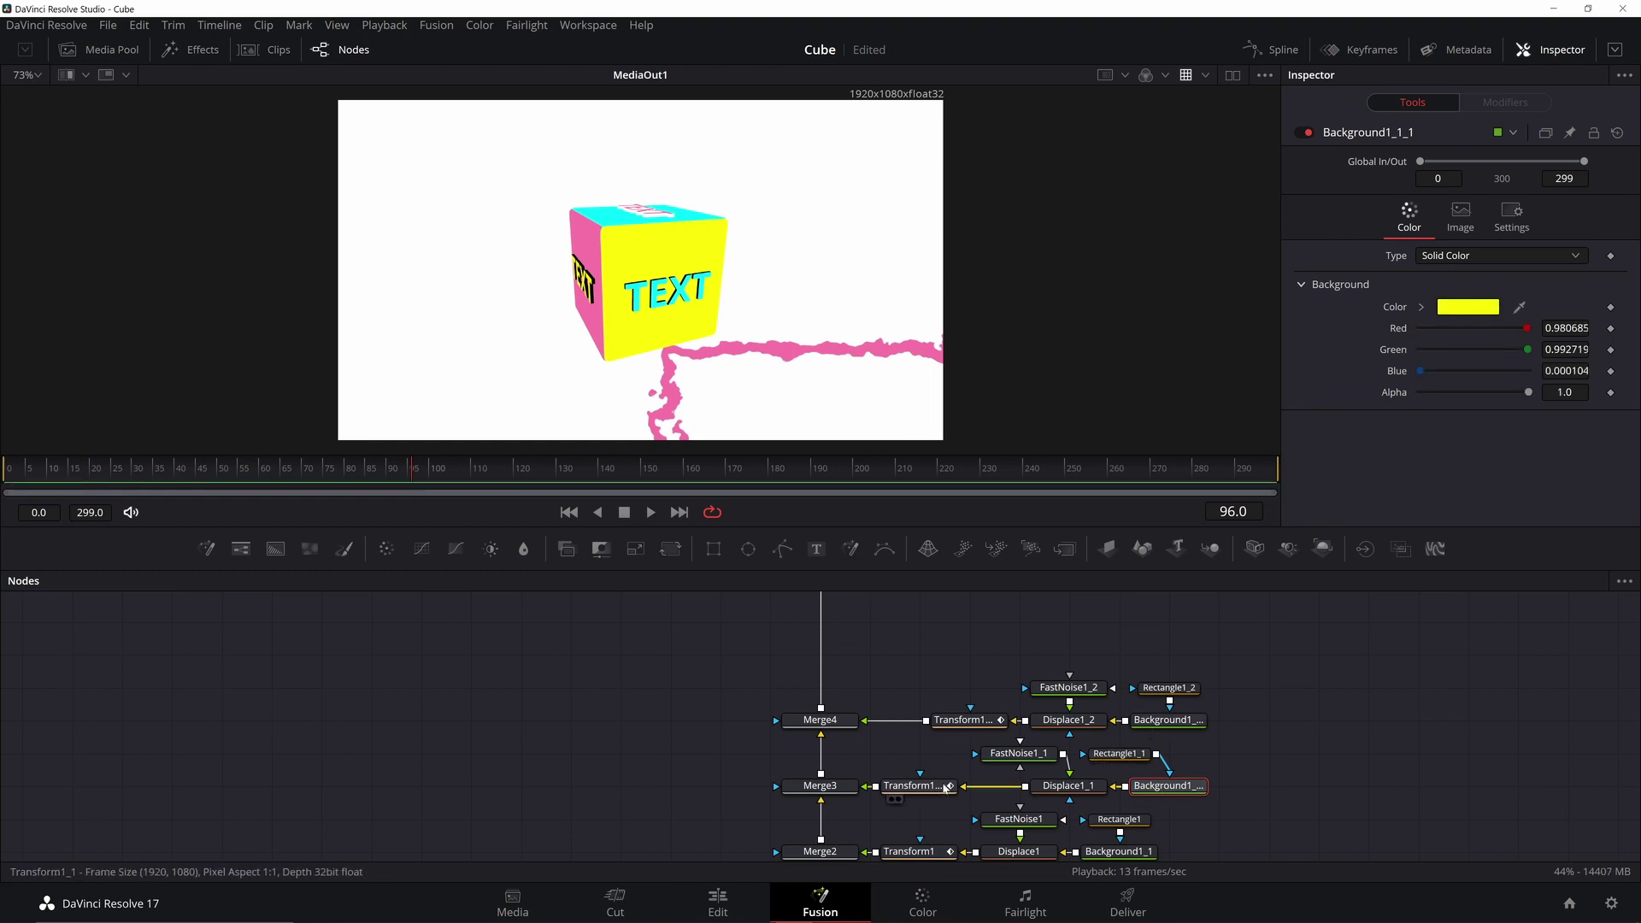
Step: Move the yellow outline to the upper-left of the frame and the pink one to the lower-left, and play the animation
click(939, 786)
click(1501, 108)
drag(825, 439, 542, 92)
click(970, 720)
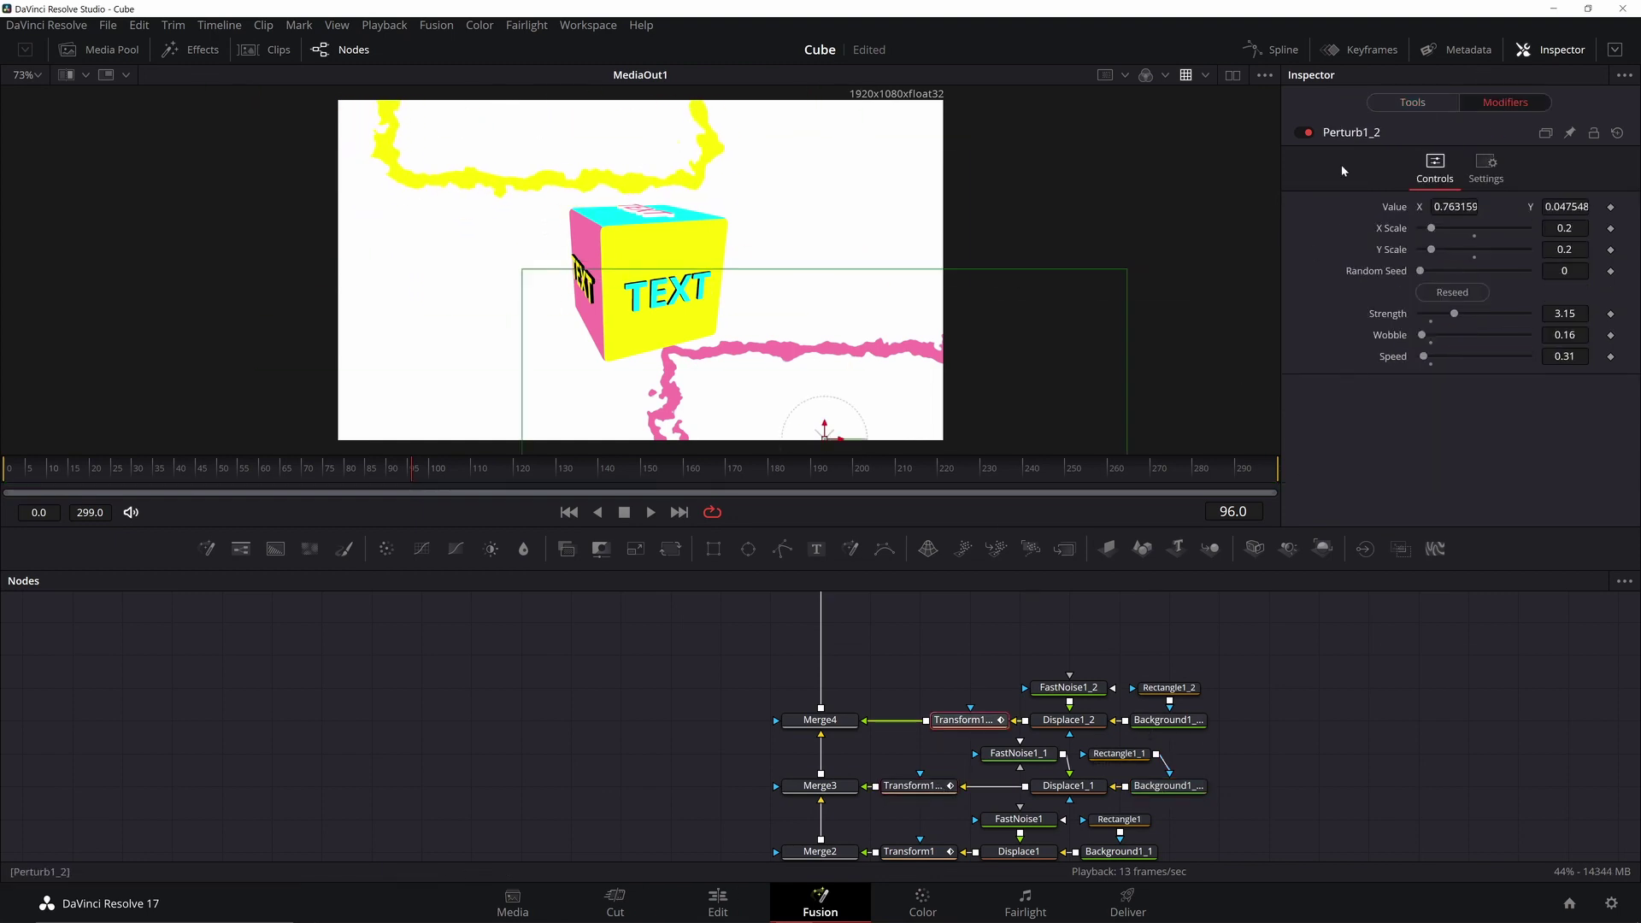
drag(825, 438, 349, 370)
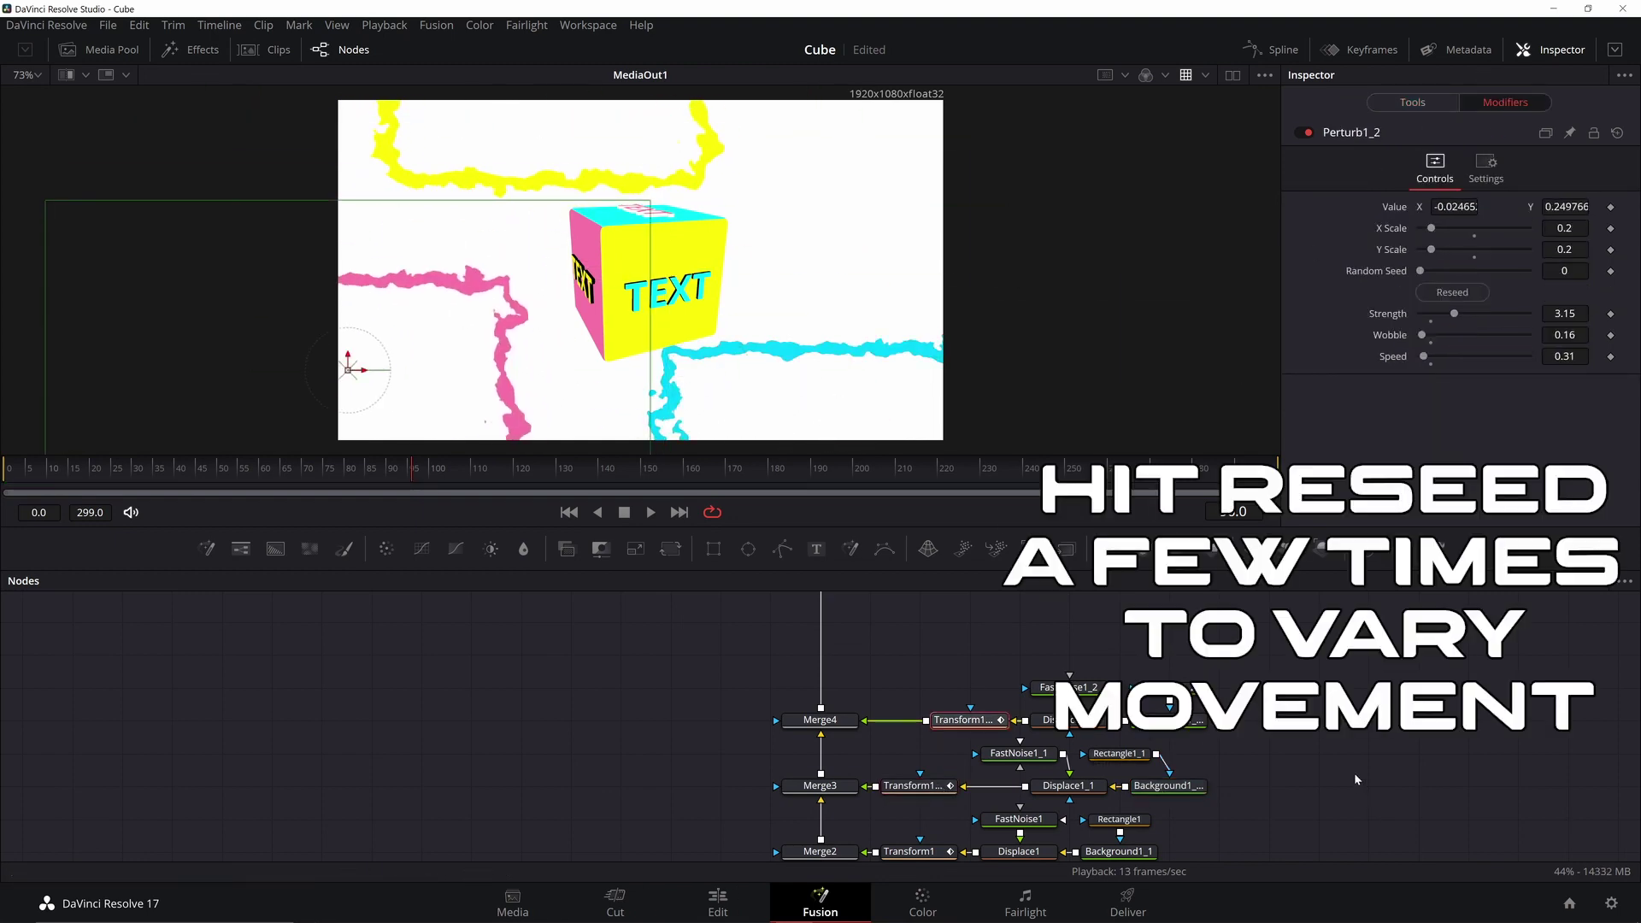
click(1355, 776)
click(650, 518)
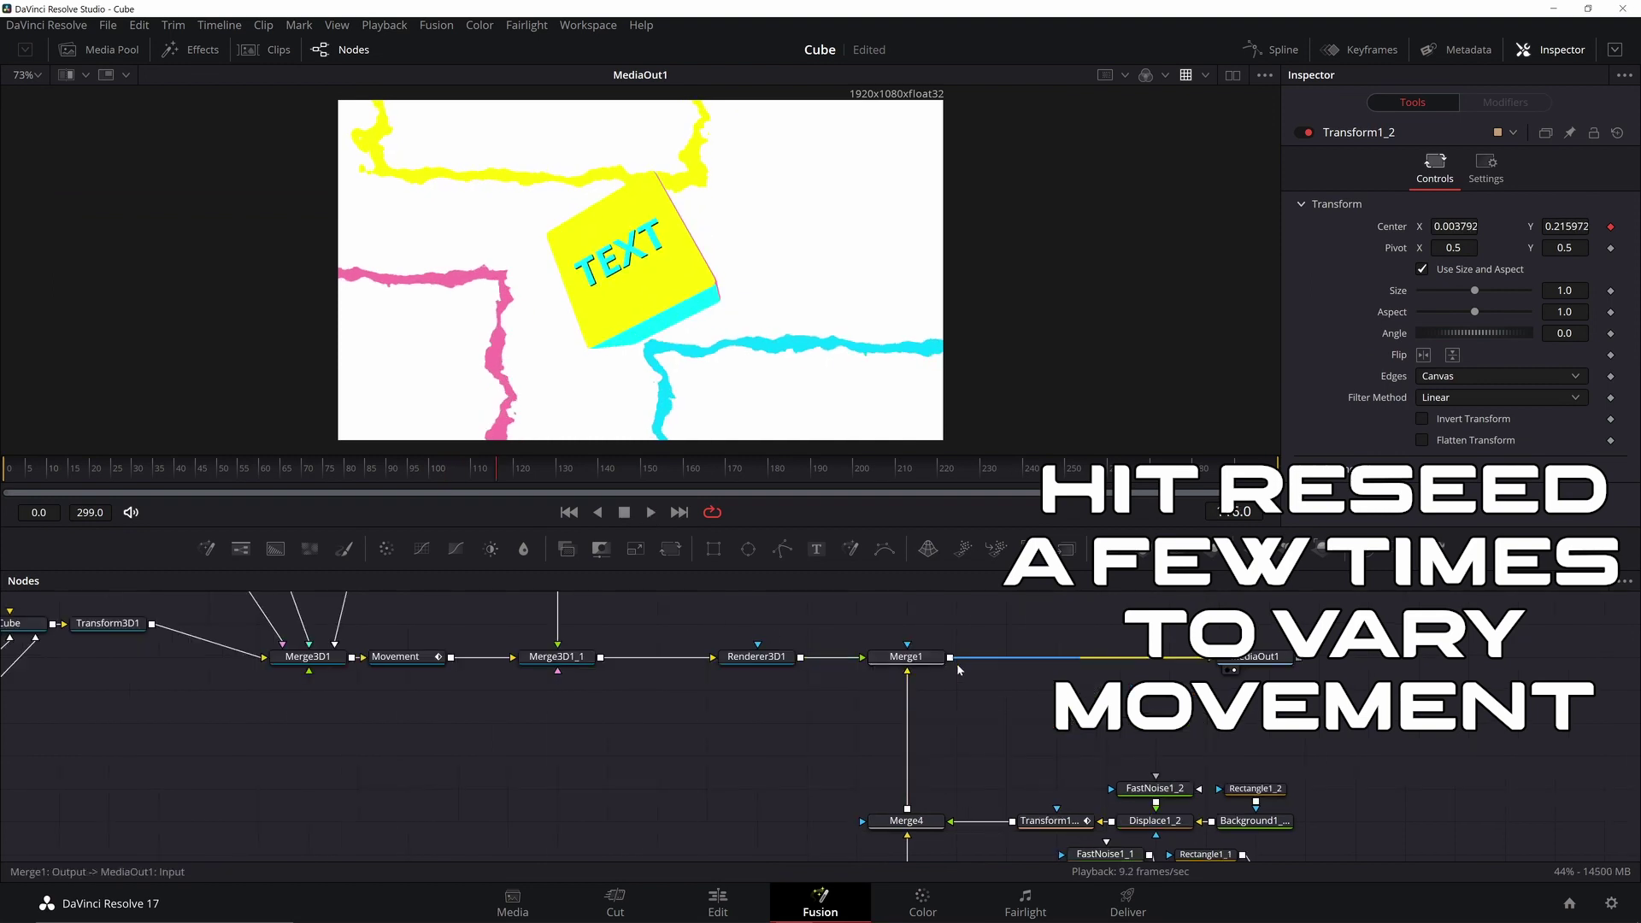
Step: Insert a Blur node between Merge4 and Merge1 and set its Blur Size to 10.2
key(shift+space)
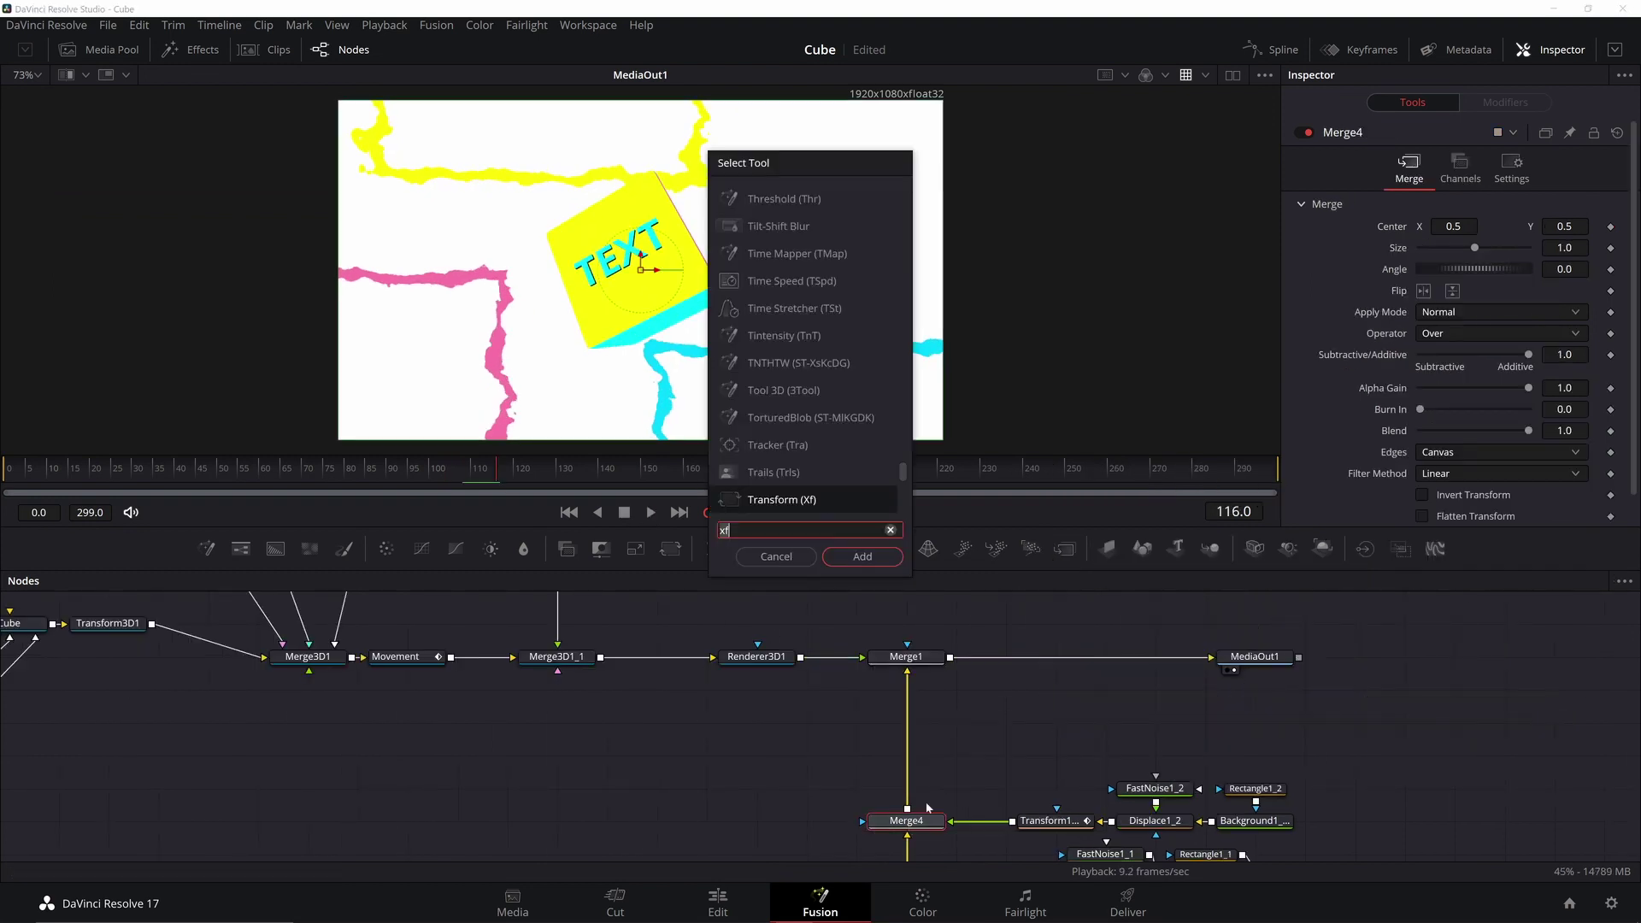
text(blur)
key(Return)
click(910, 824)
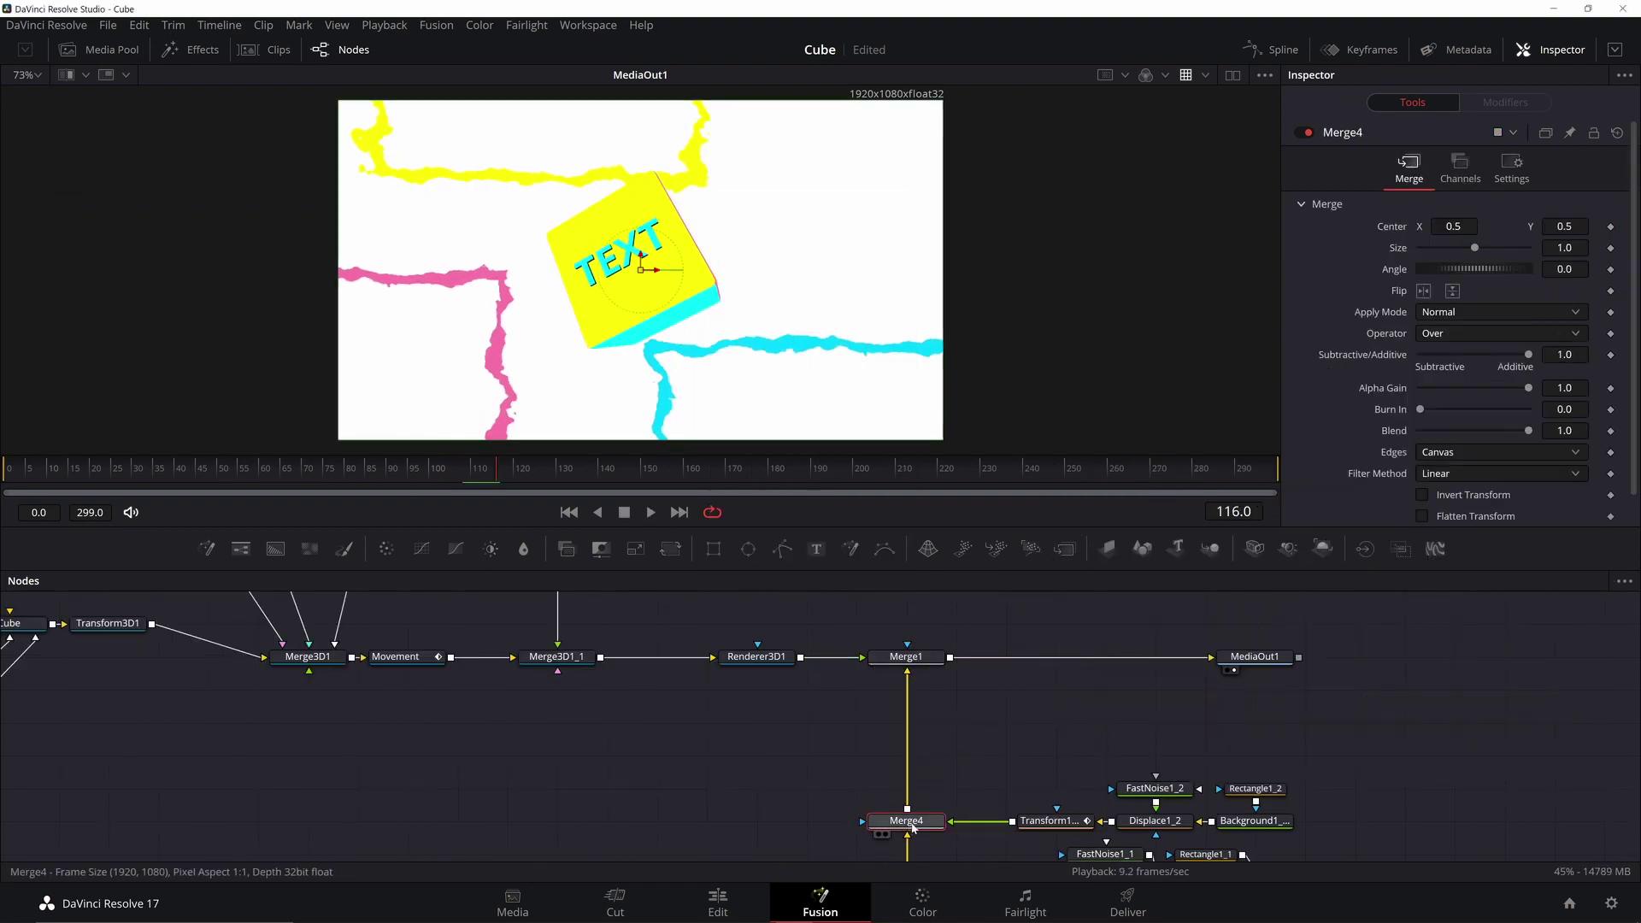
key(shift+space)
text(blur)
key(Return)
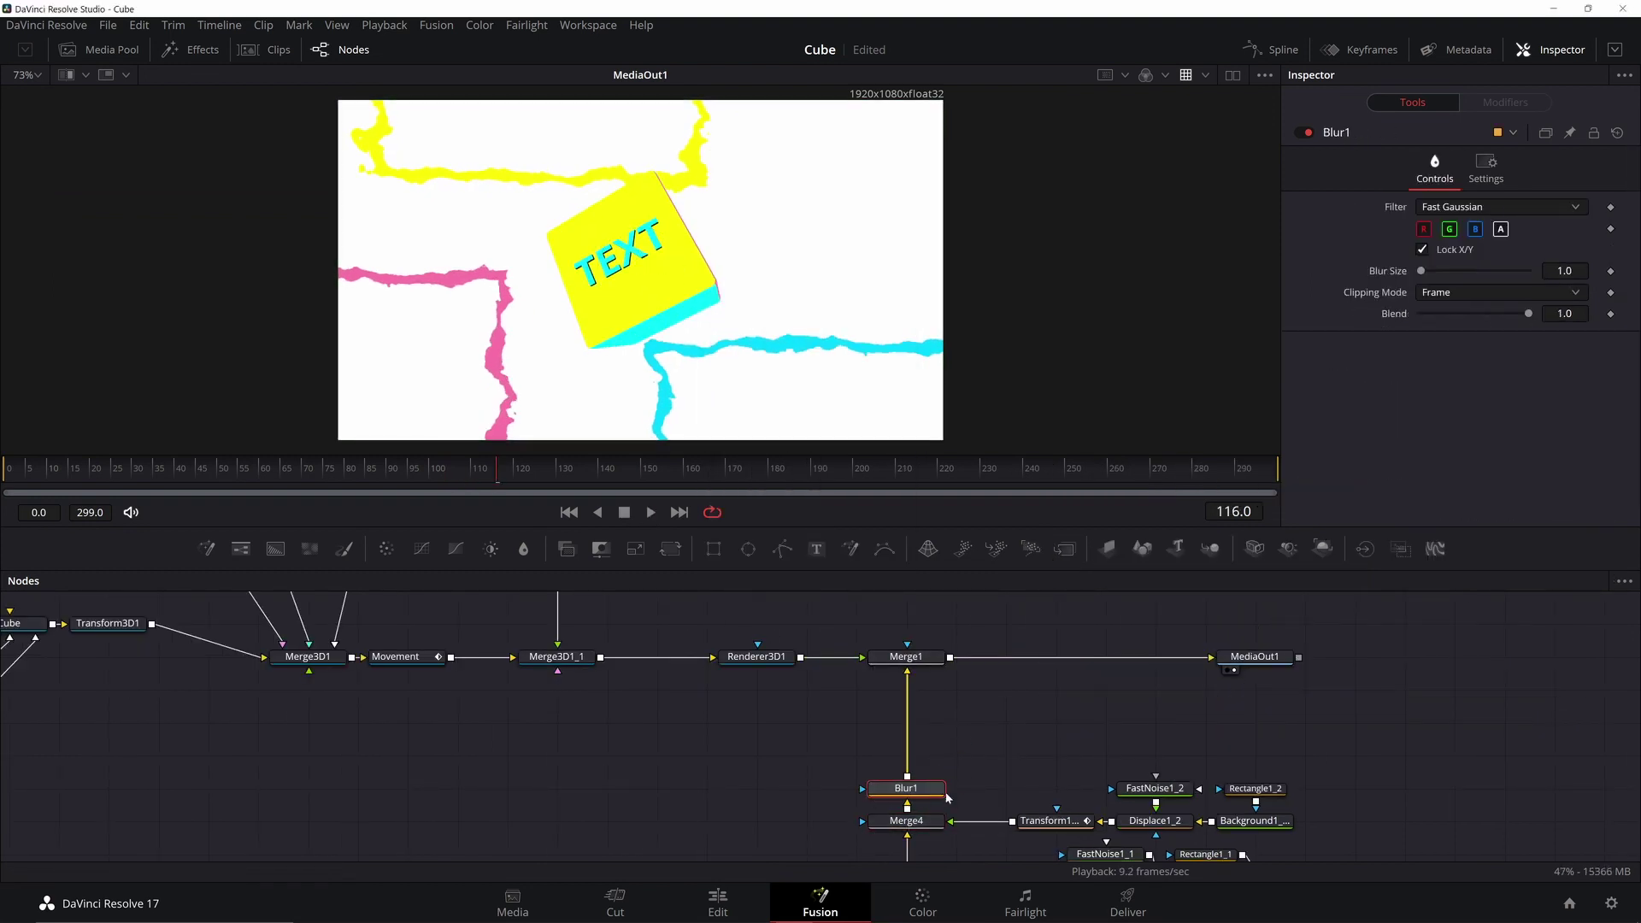
drag(1425, 270, 1433, 271)
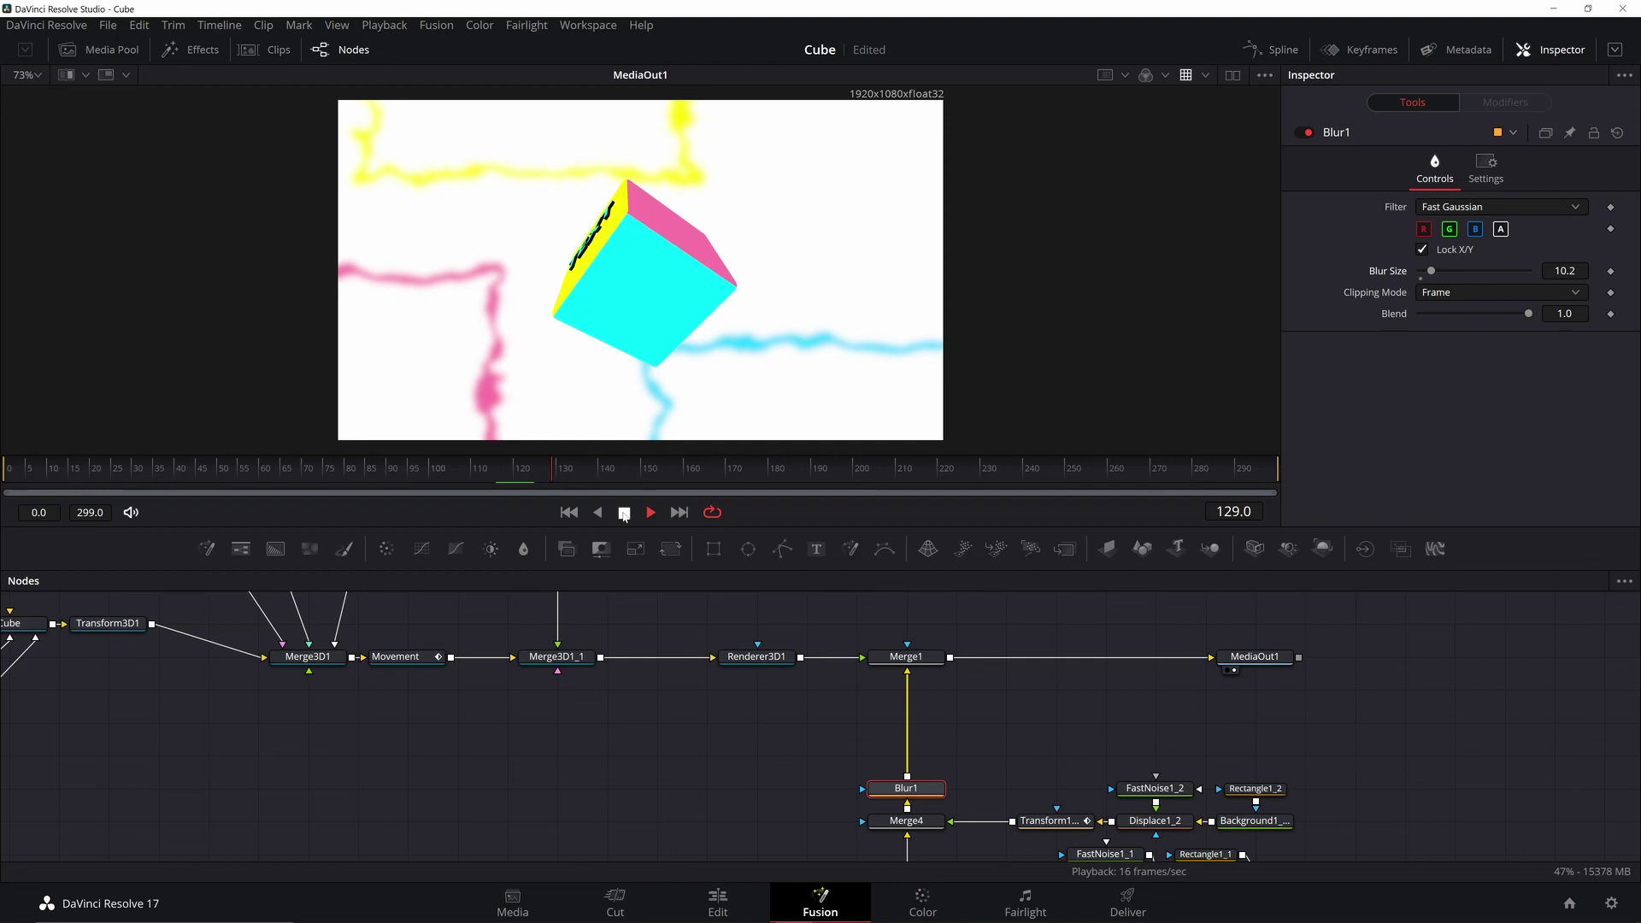
Step: Show the reference clip beside the composition and insert a Motion Blur node between Merge1 and MediaOut1
click(1234, 76)
key(shift+space)
text(blur)
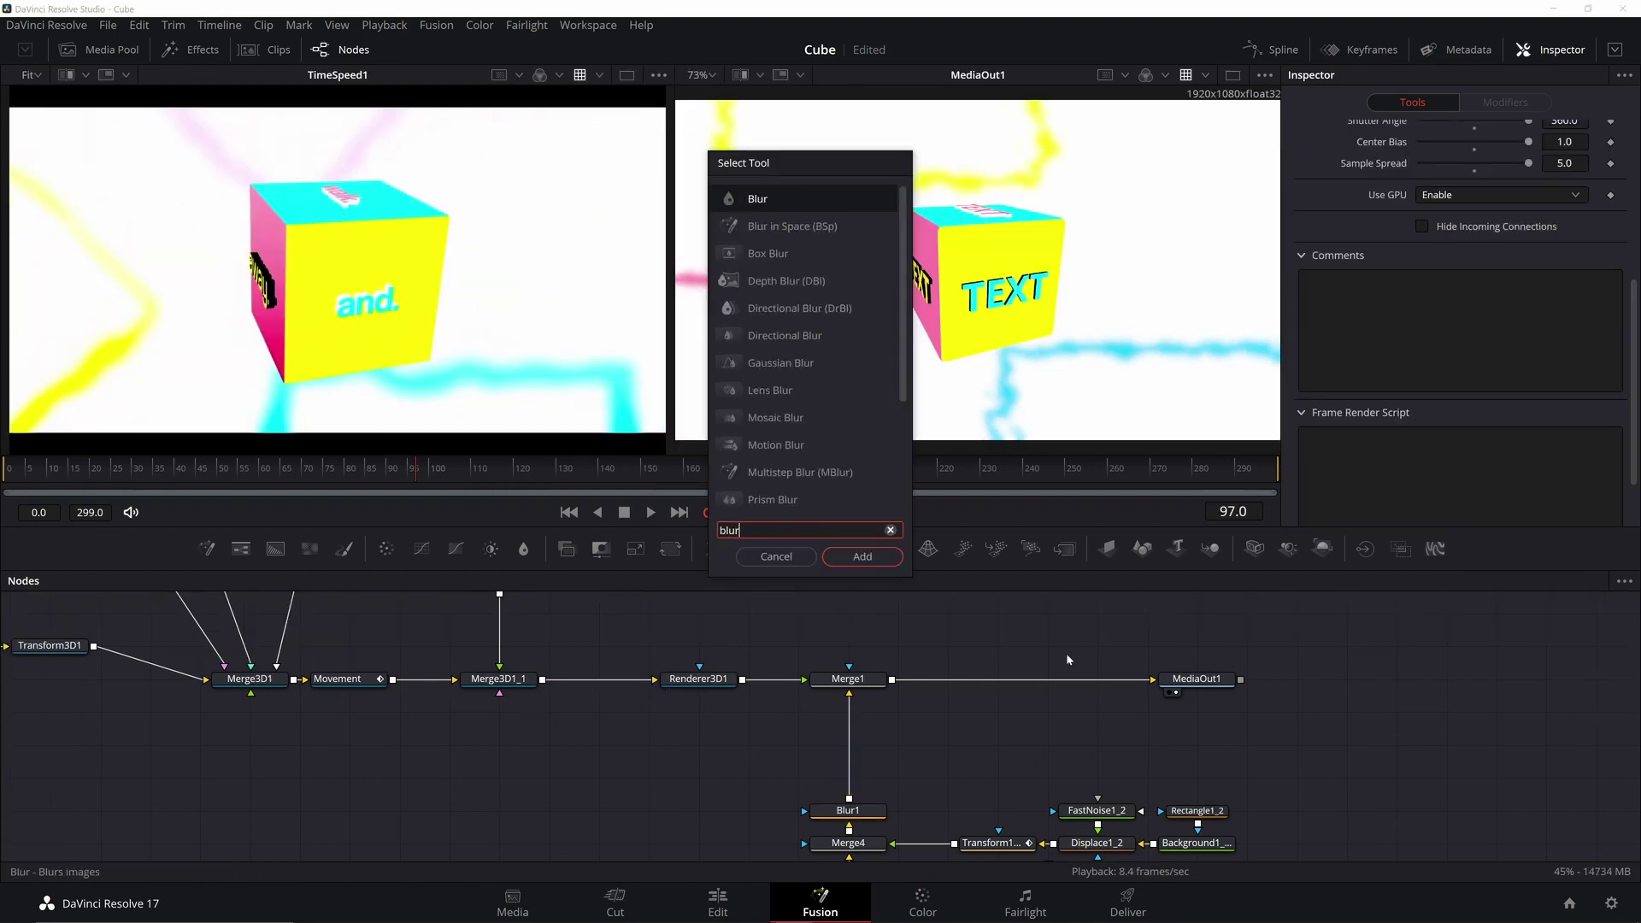
key(Down)
key(Down)
key(Down)
key(Down)
key(Down)
key(Down)
key(Down)
key(Down)
key(Down)
key(Return)
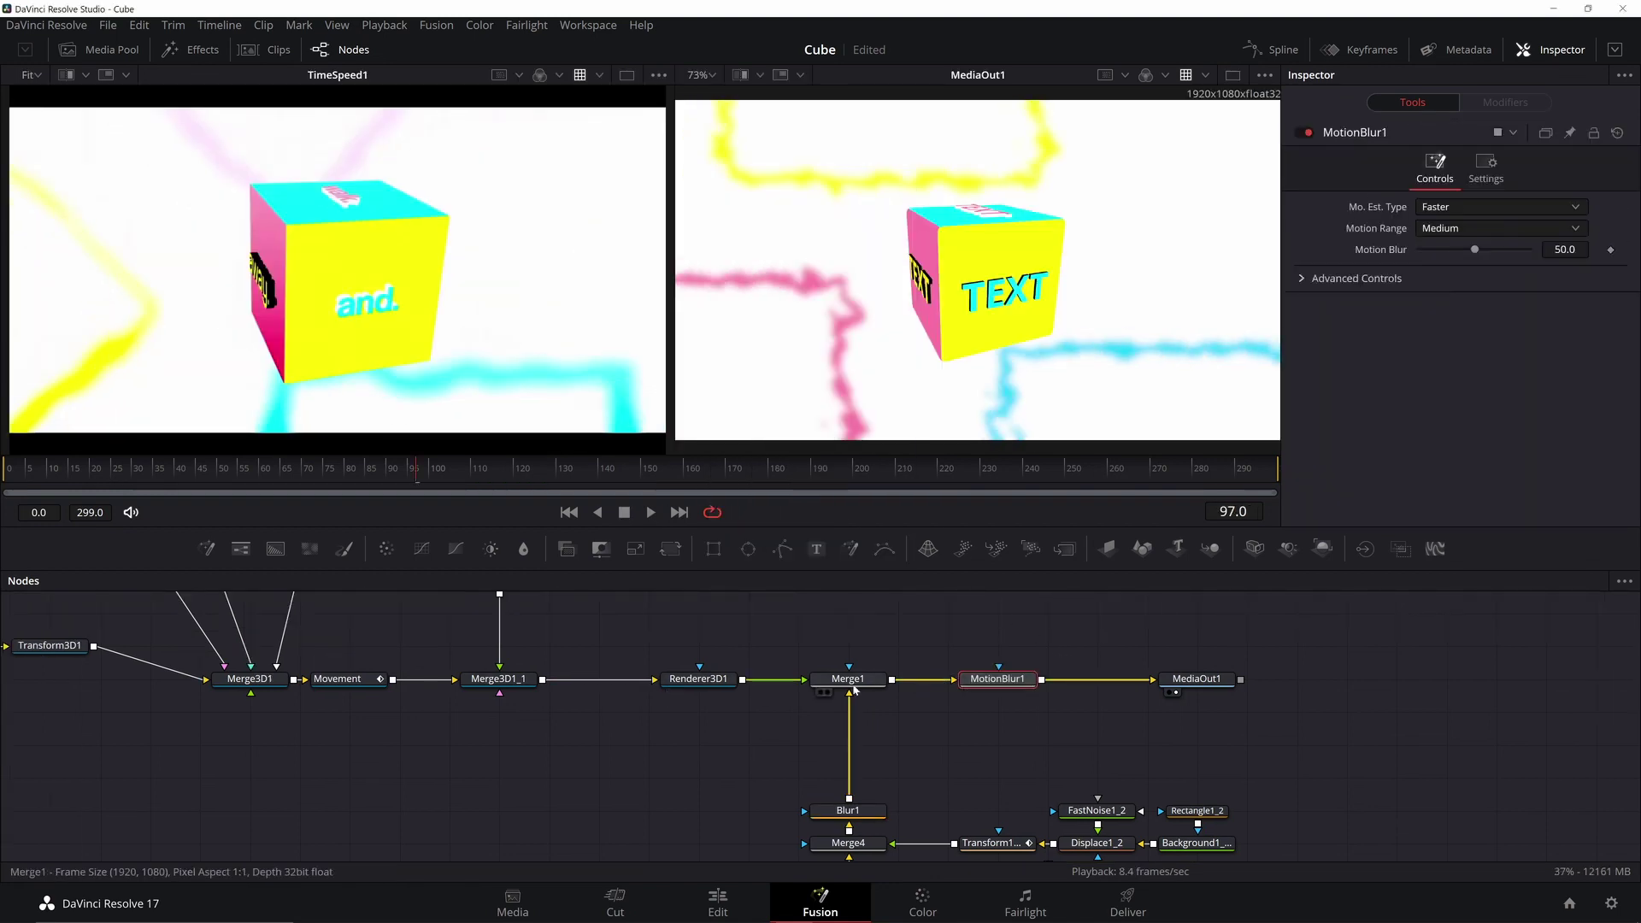
Step: Turn on Motion Blur in Merge1's settings at frame 69 and open MotionBlur1's controls
drag(314, 464, 299, 467)
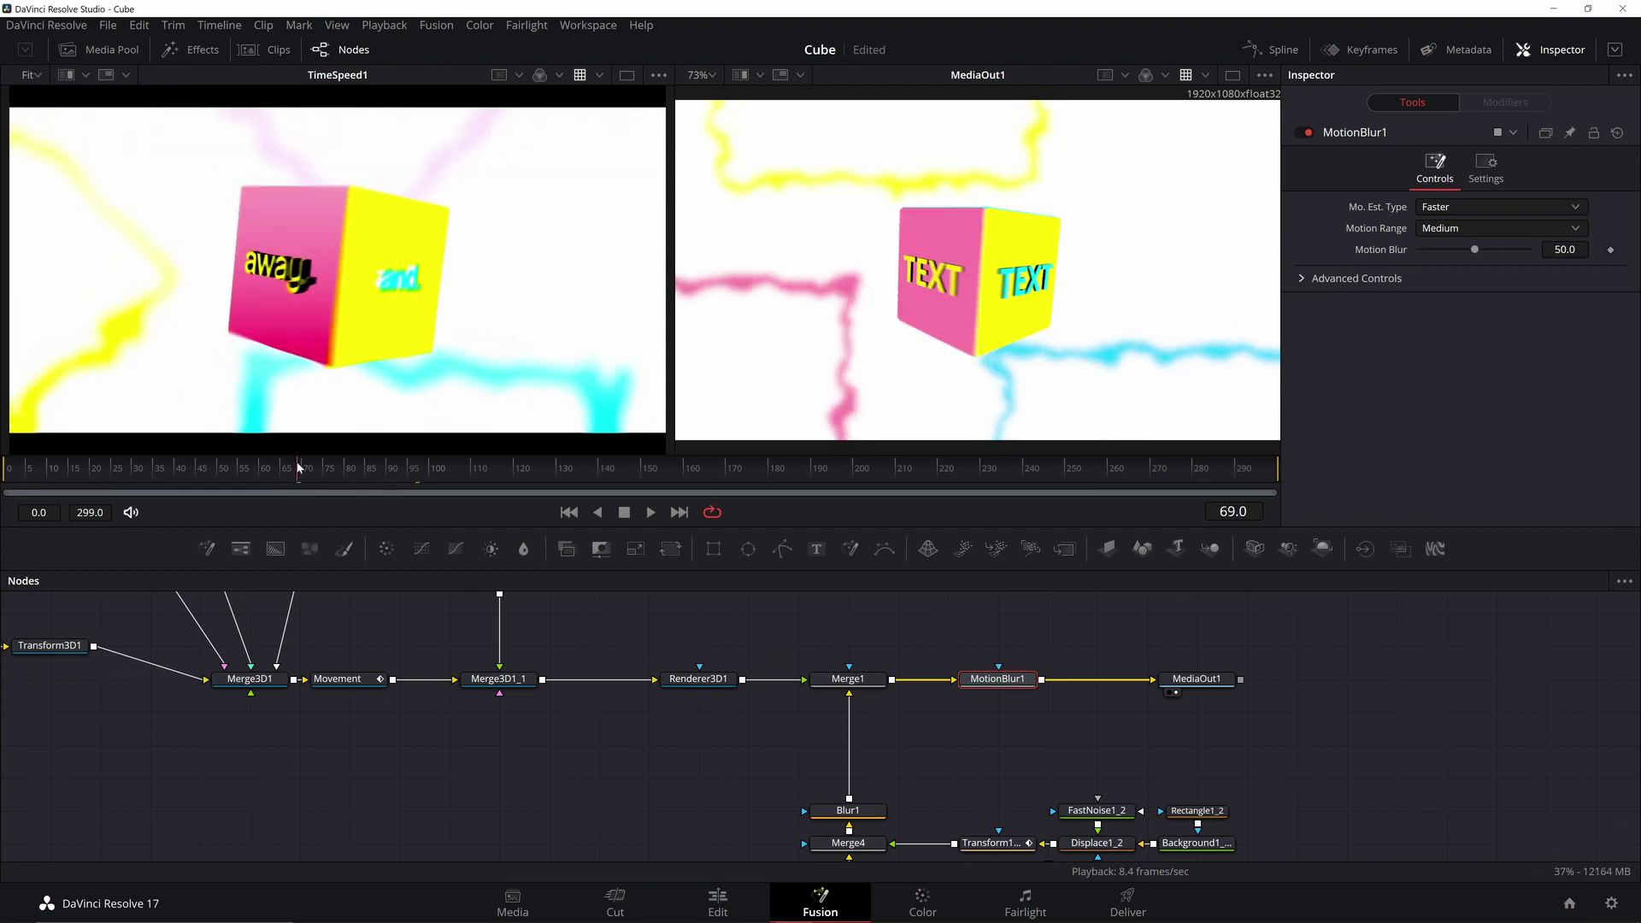
click(866, 679)
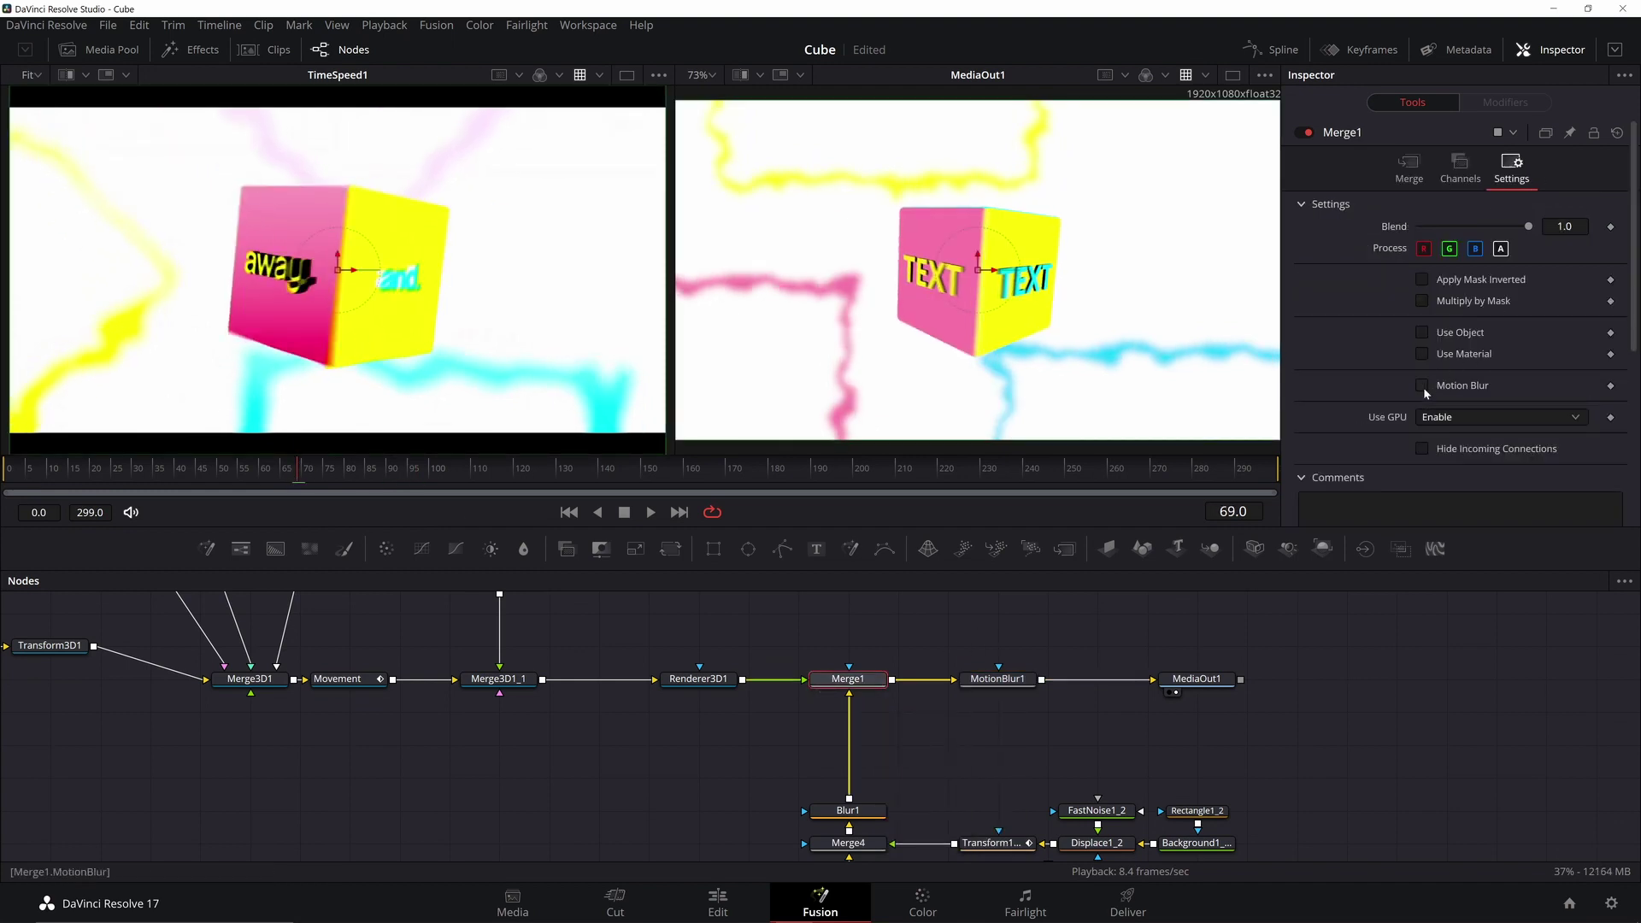
click(1423, 386)
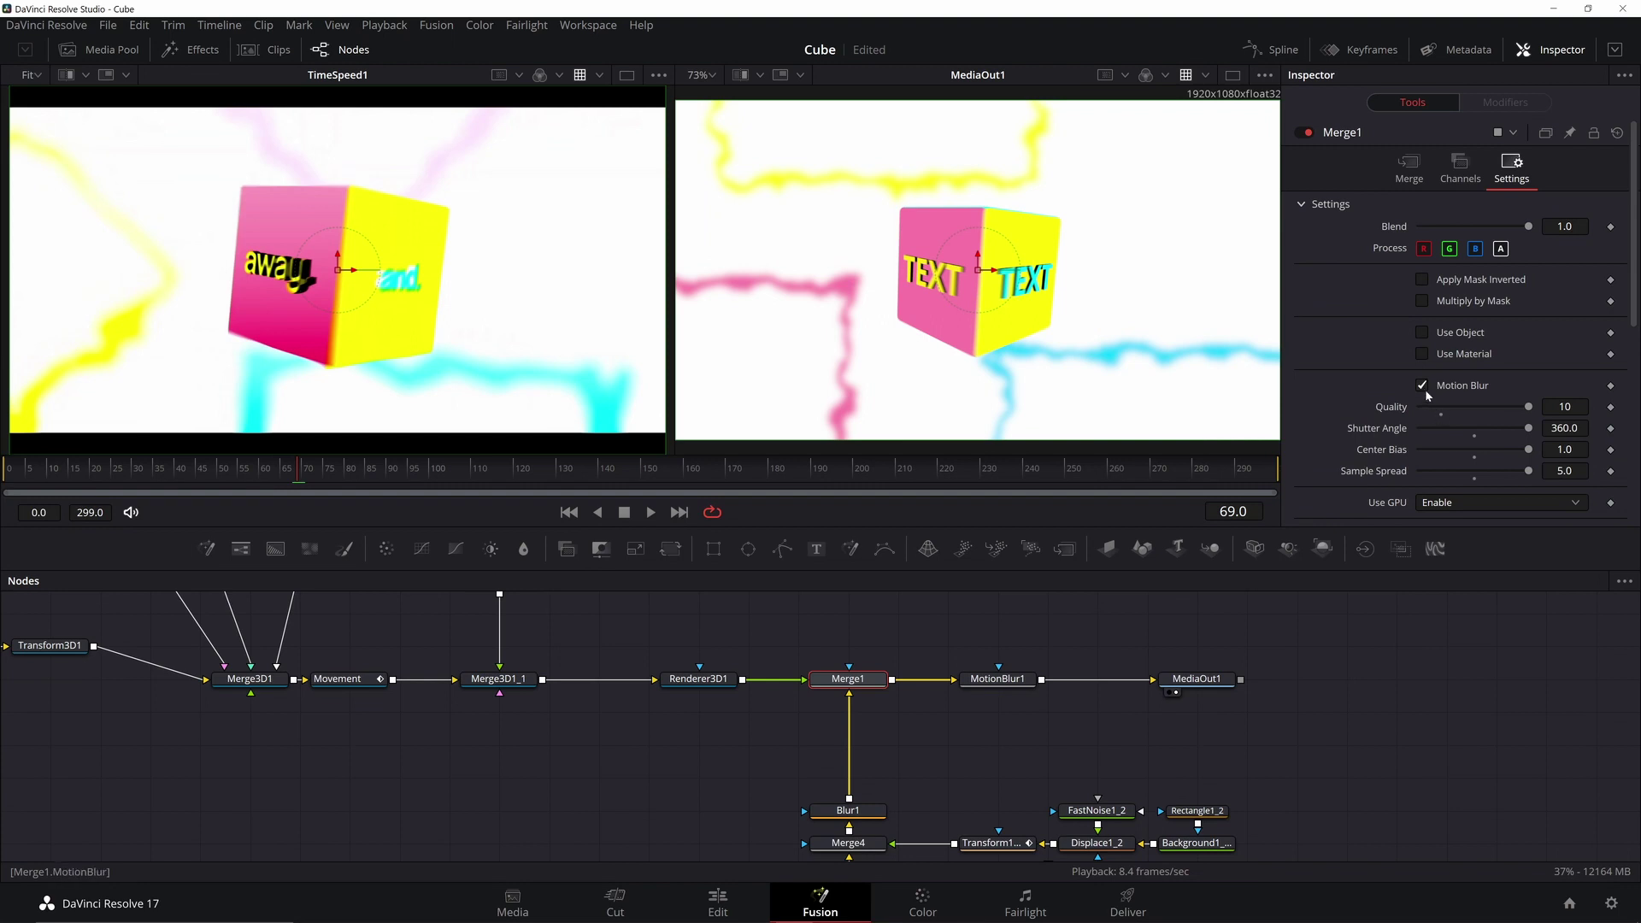
click(997, 679)
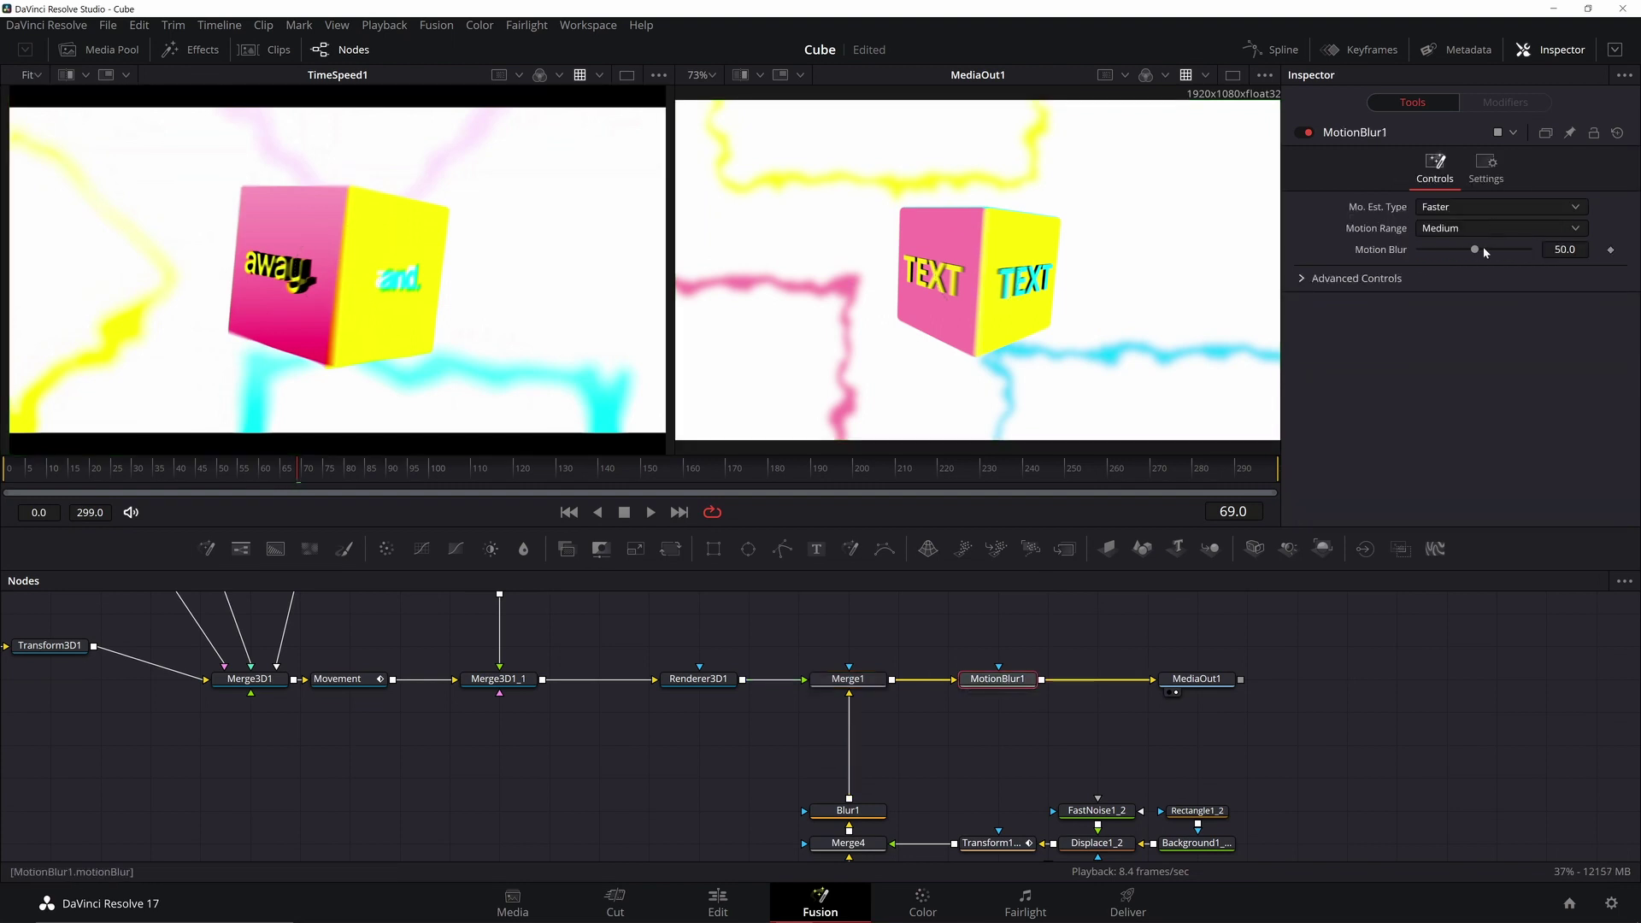